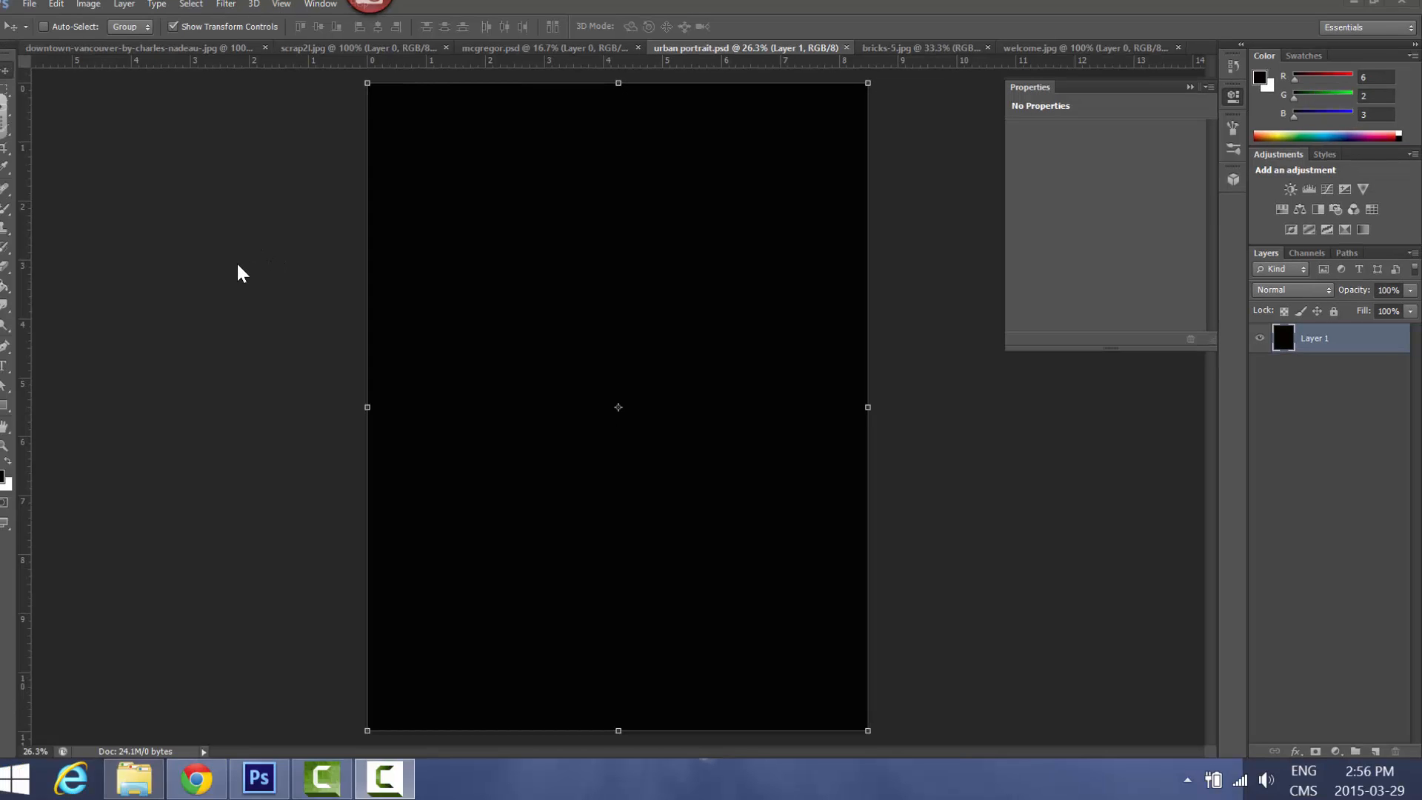
Bring the cut-out portrait into the urban portrait.psd document and place it in the lower-right corner of the black canvas
left_click(543, 50)
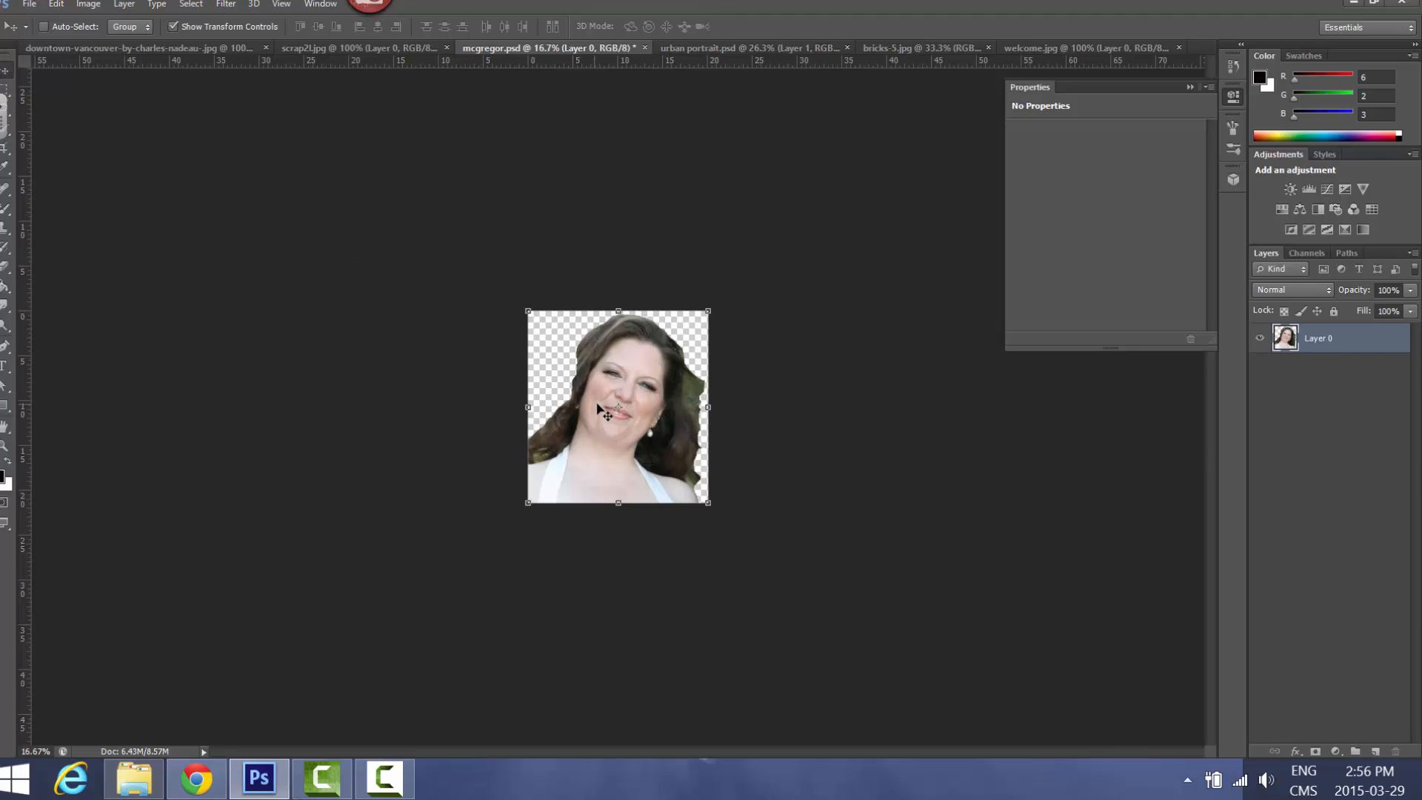
left_click_drag(617, 425, 633, 456)
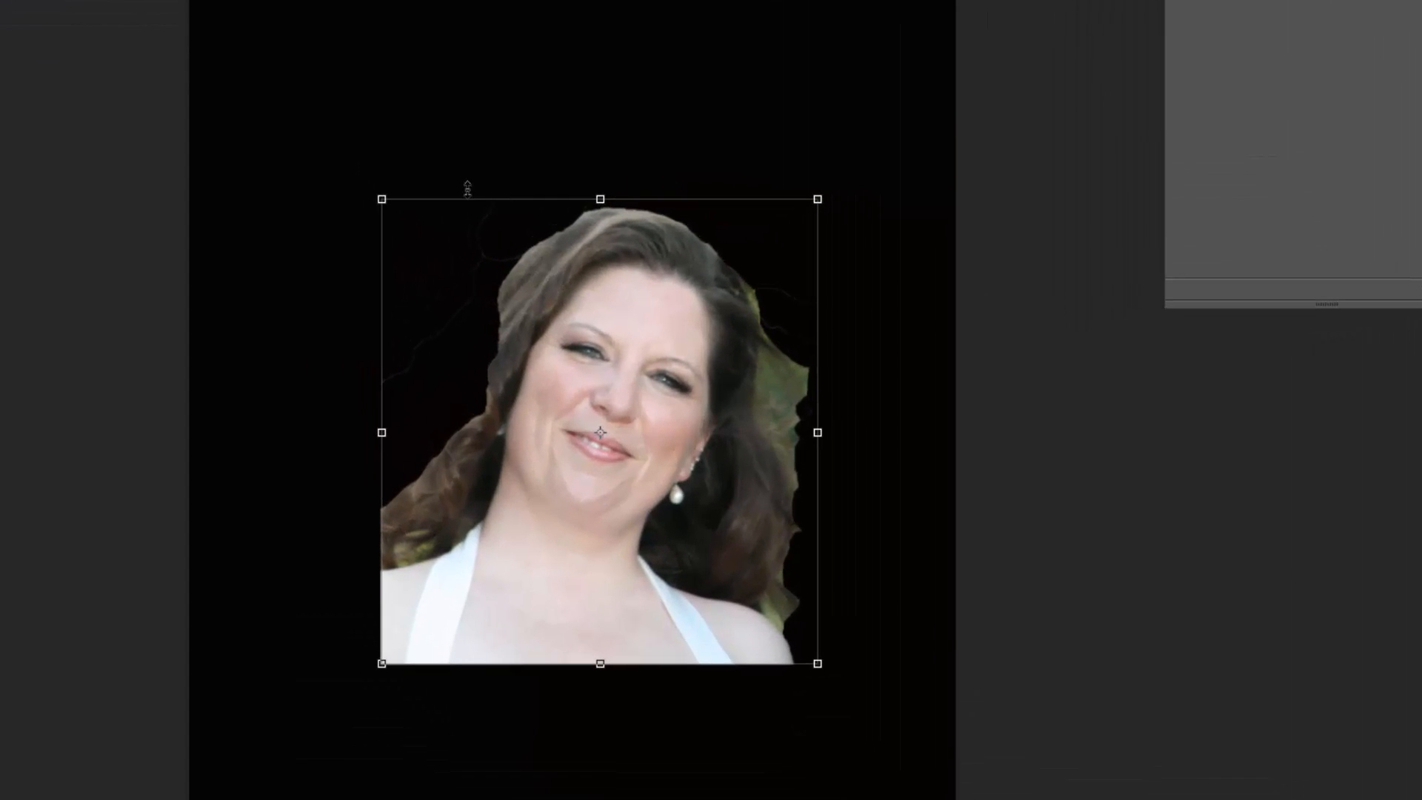
key("Return")
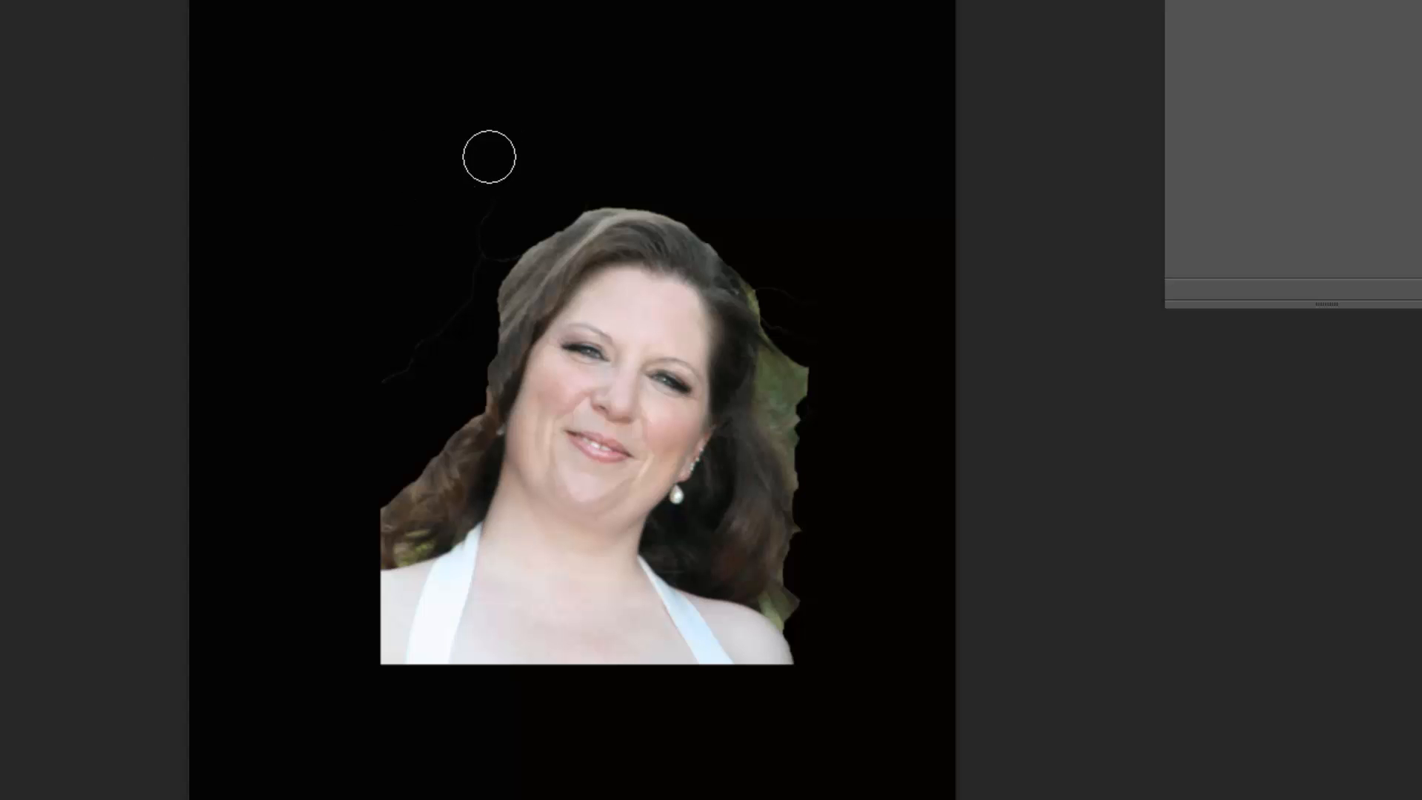
mouse_move(490, 157)
left_mouse_down()
mouse_move(472, 277)
mouse_move(469, 217)
mouse_move(488, 205)
mouse_move(413, 332)
mouse_move(358, 388)
mouse_move(420, 344)
mouse_move(492, 244)
left_mouse_up()
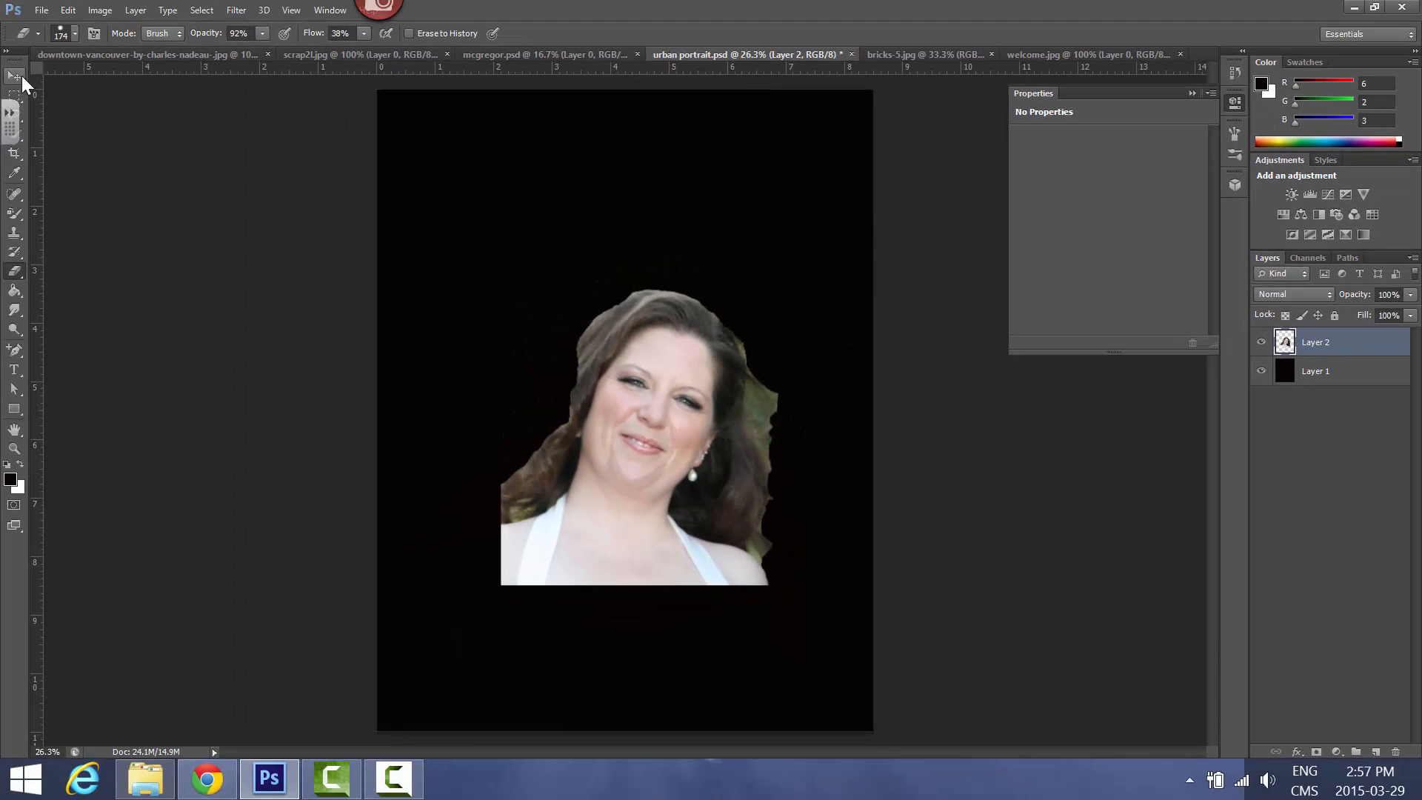
key("v")
left_click_drag(637, 490, 722, 635)
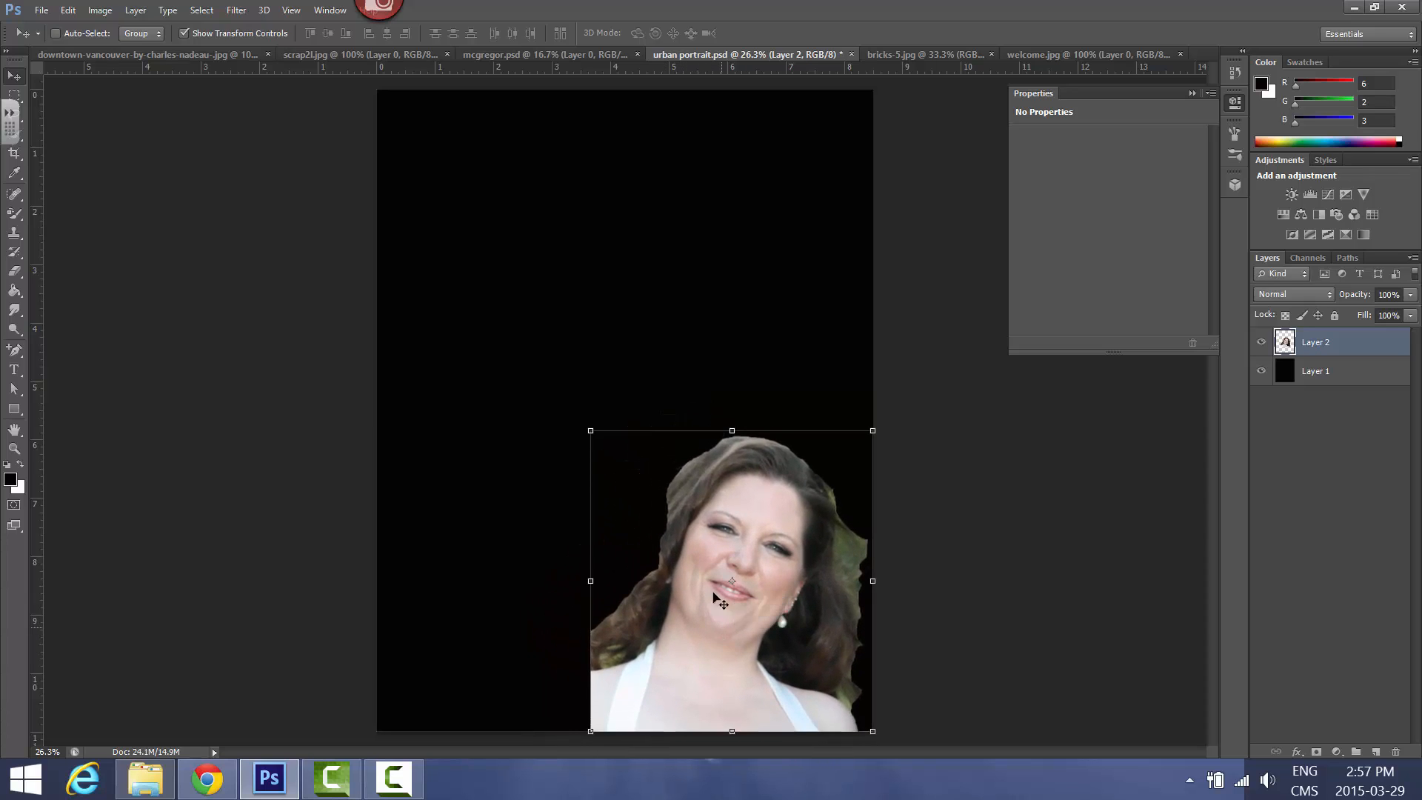
Enlarge the portrait proportionally to about 153%, keeping its bottom edge aligned with the bottom of the canvas
left_click_drag(590, 430, 555, 276)
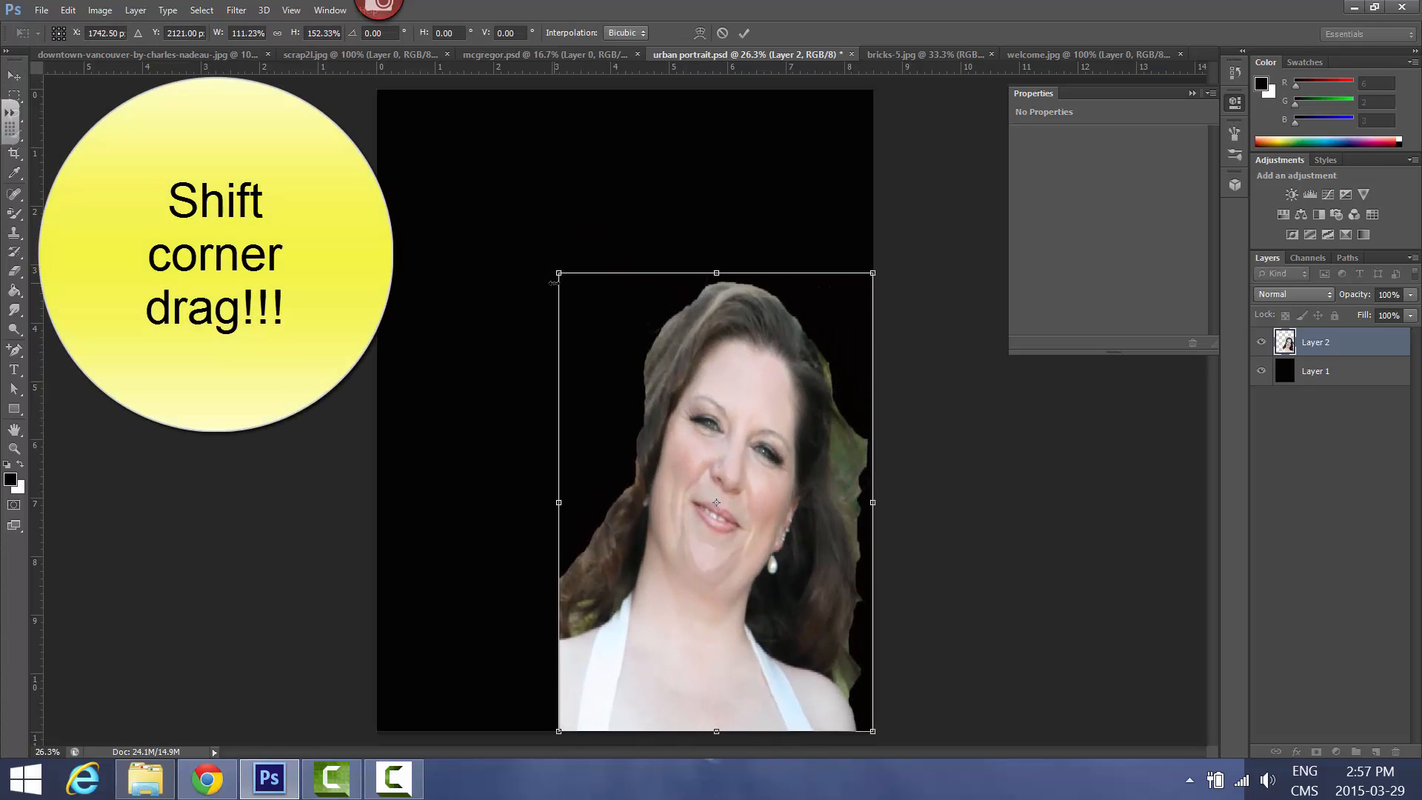
key("ctrl+z")
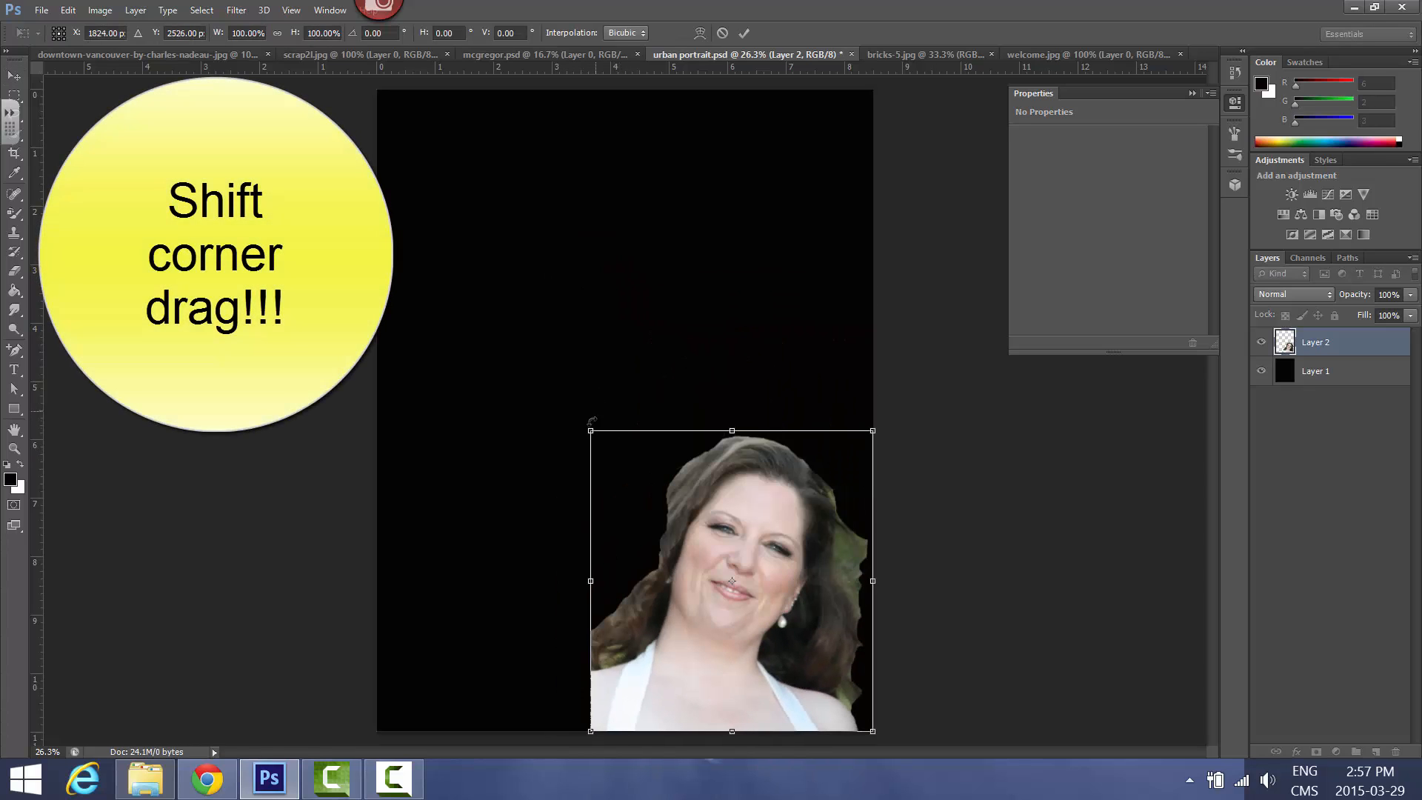
left_click_drag(590, 429, 541, 167)
left_click_drag(646, 500, 665, 501)
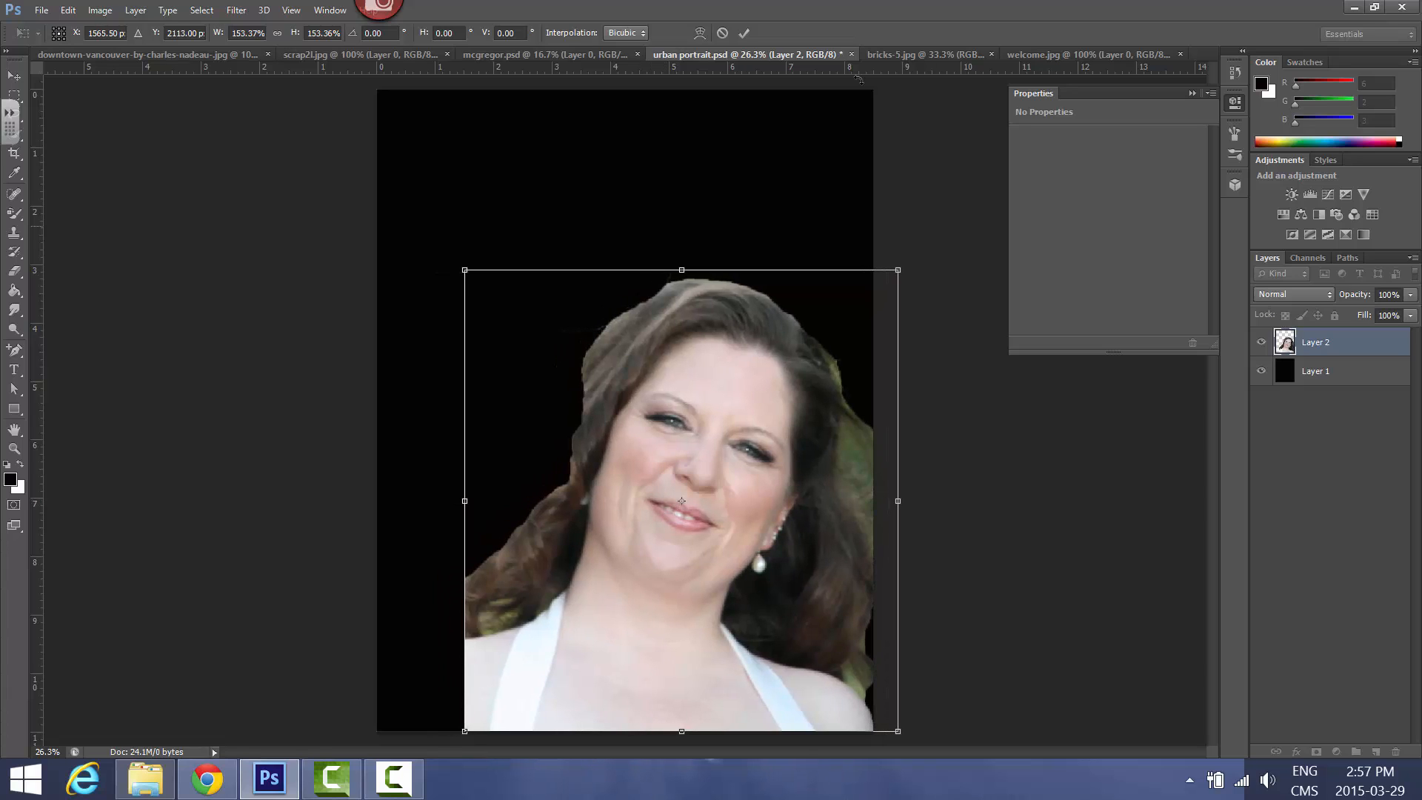
left_click(747, 33)
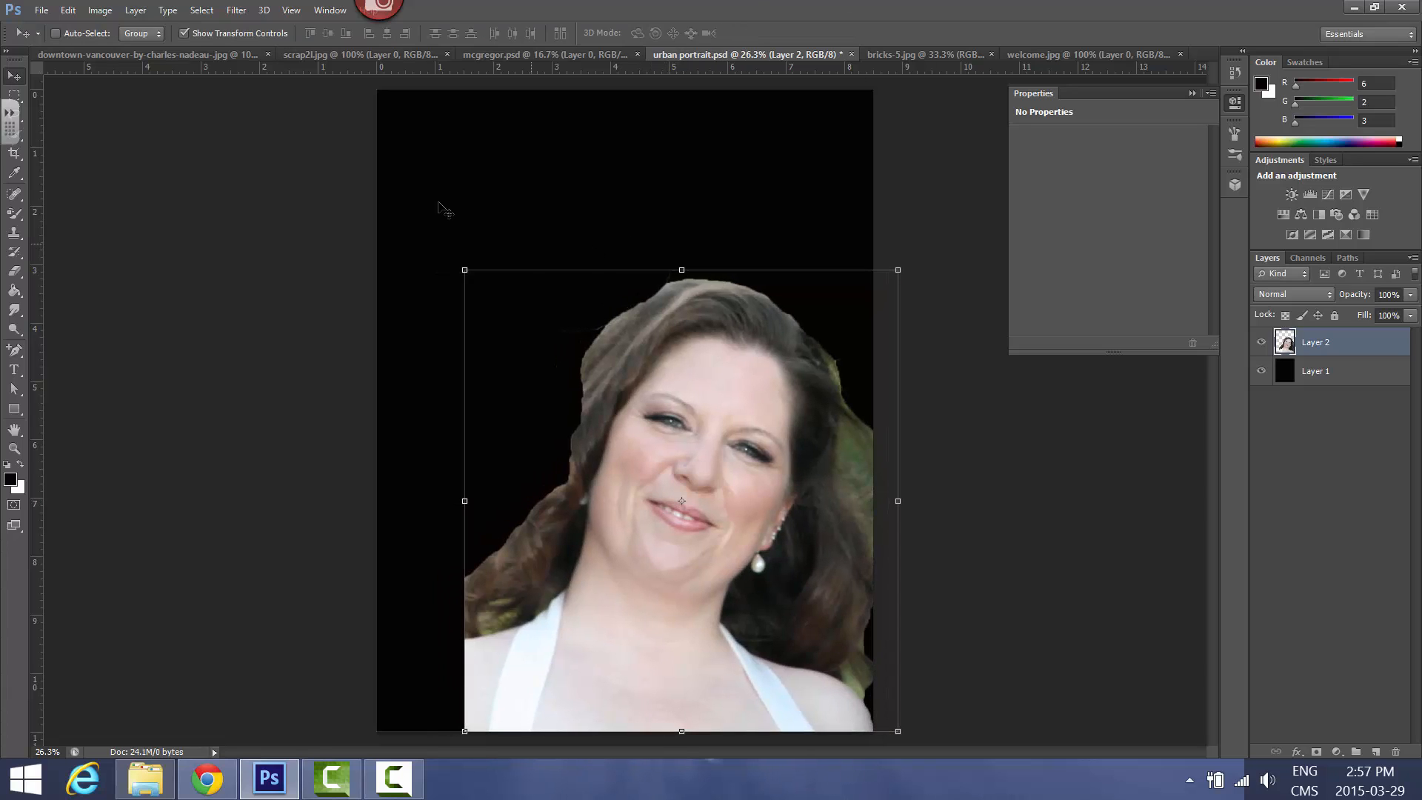
Hide the transform controls and add vertical guides at about 2.4 and 5.4 inches
left_click(184, 33)
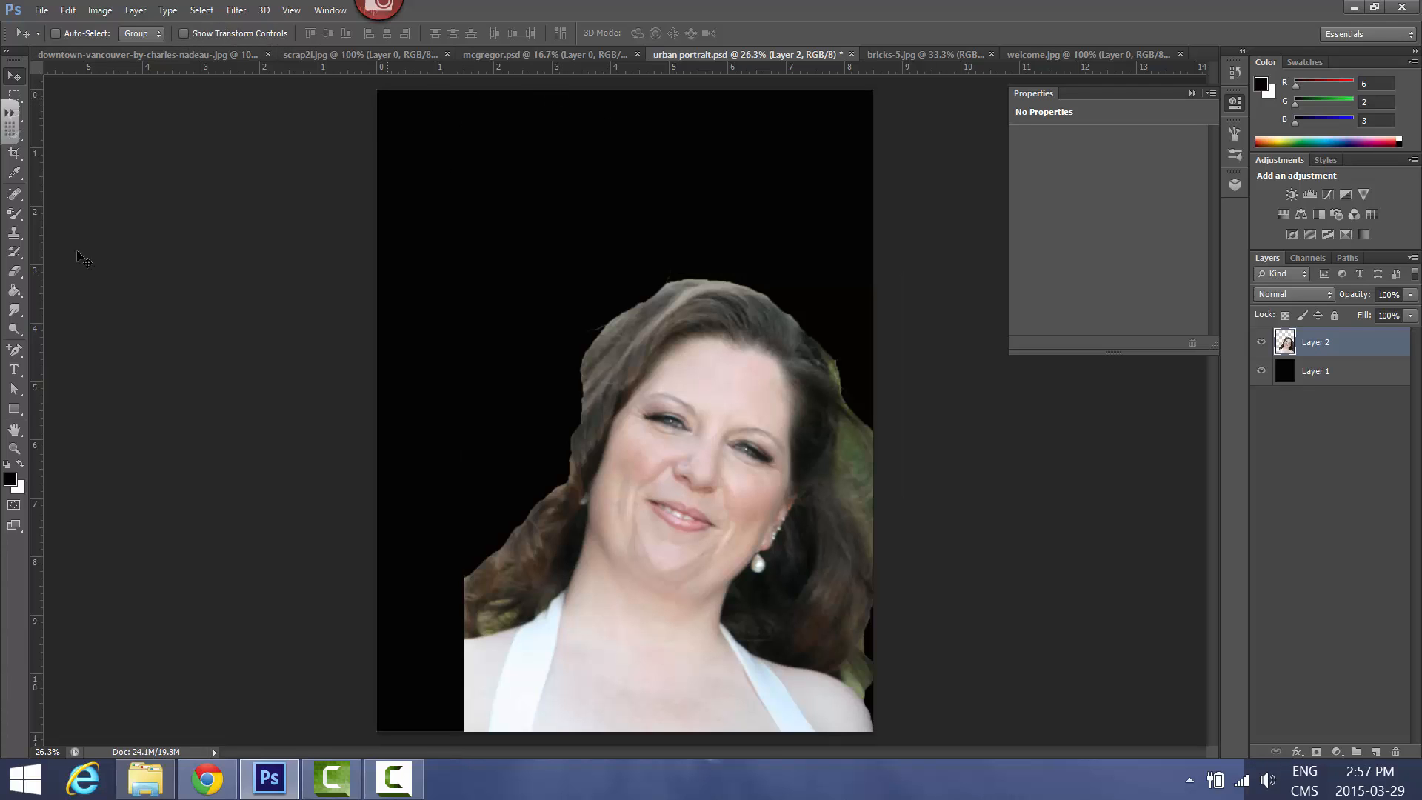
left_click_drag(40, 305, 520, 307)
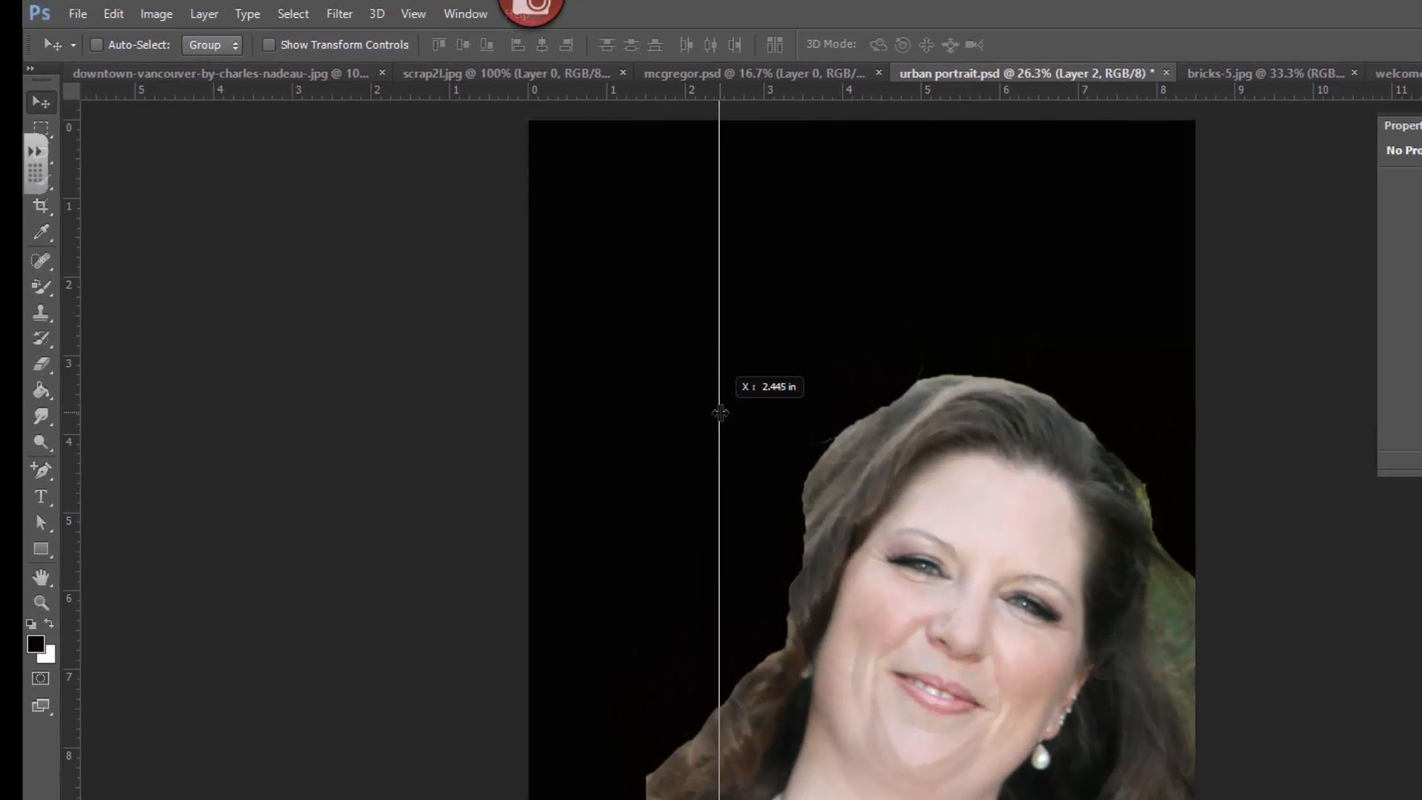
left_click_drag(720, 413, 720, 413)
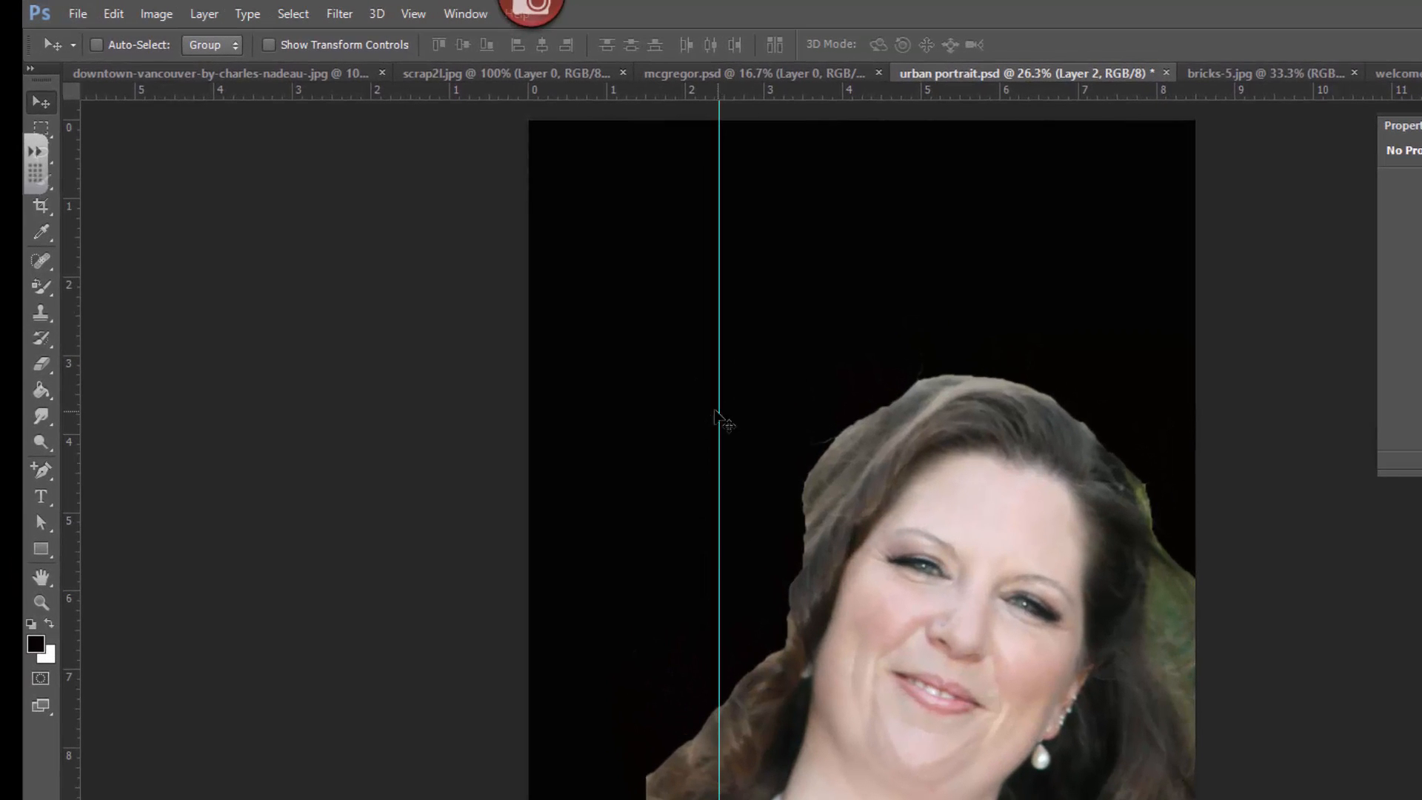
left_click_drag(74, 466, 957, 465)
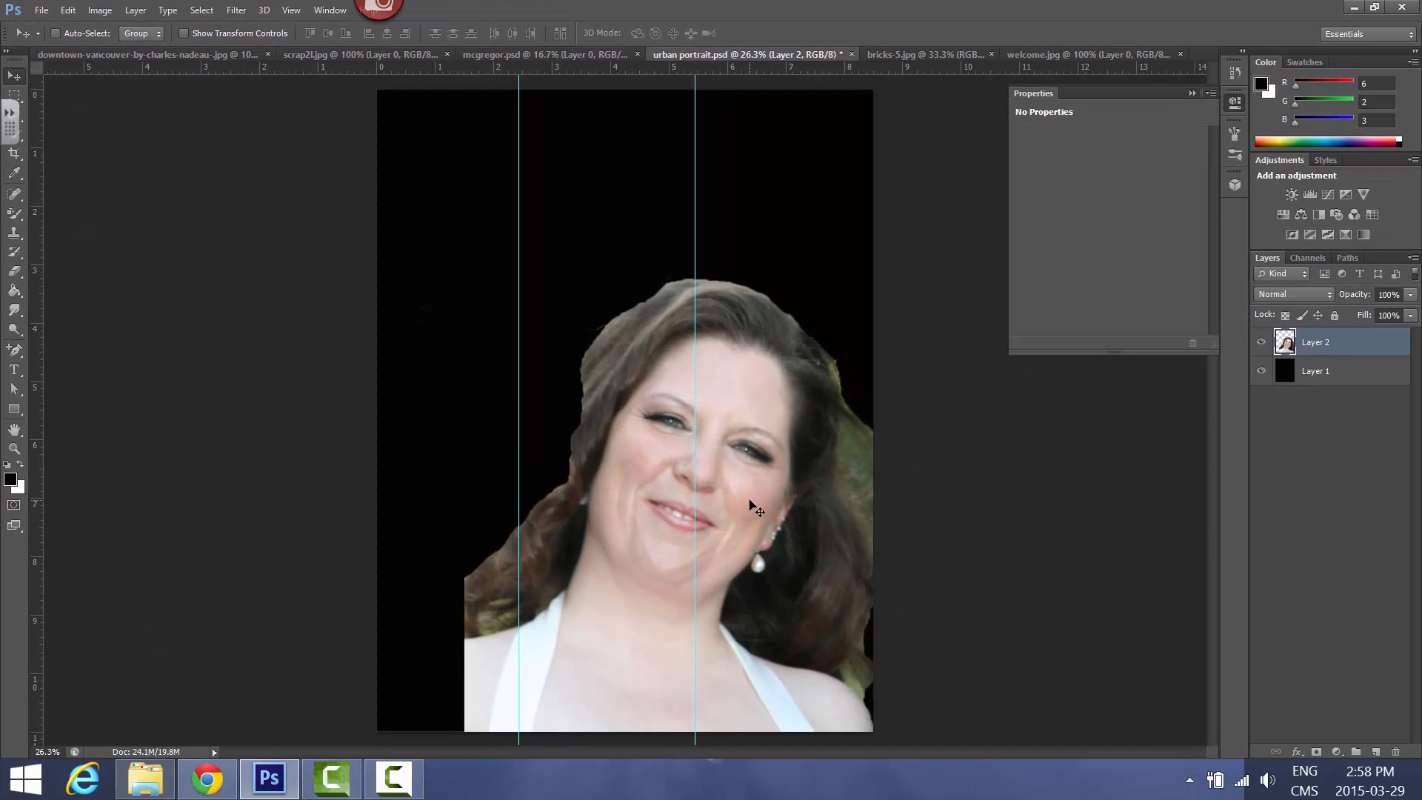
Shift the portrait slightly to the right against the guide through the face, and remove both vertical guides
left_click_drag(749, 500, 767, 500)
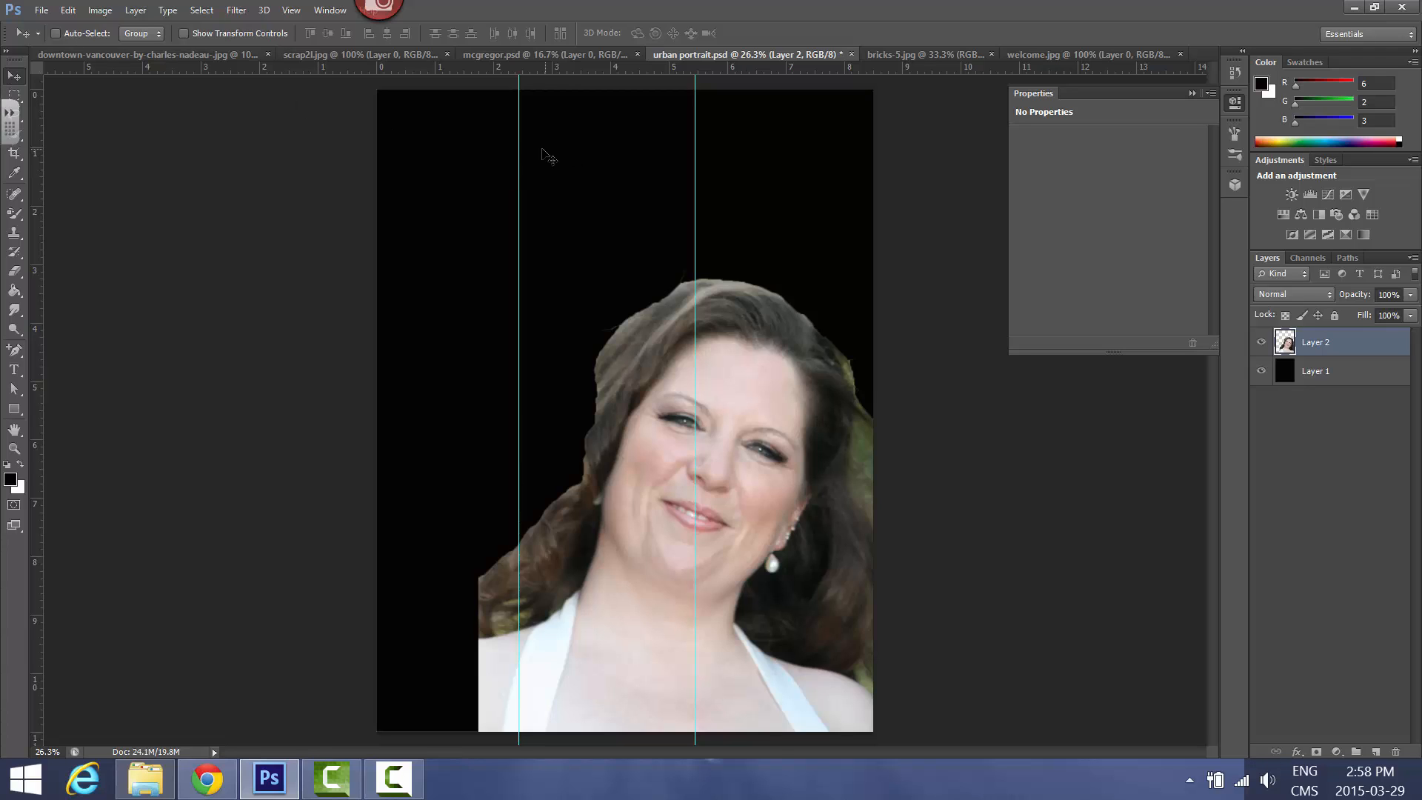
left_click_drag(519, 137, 19, 171)
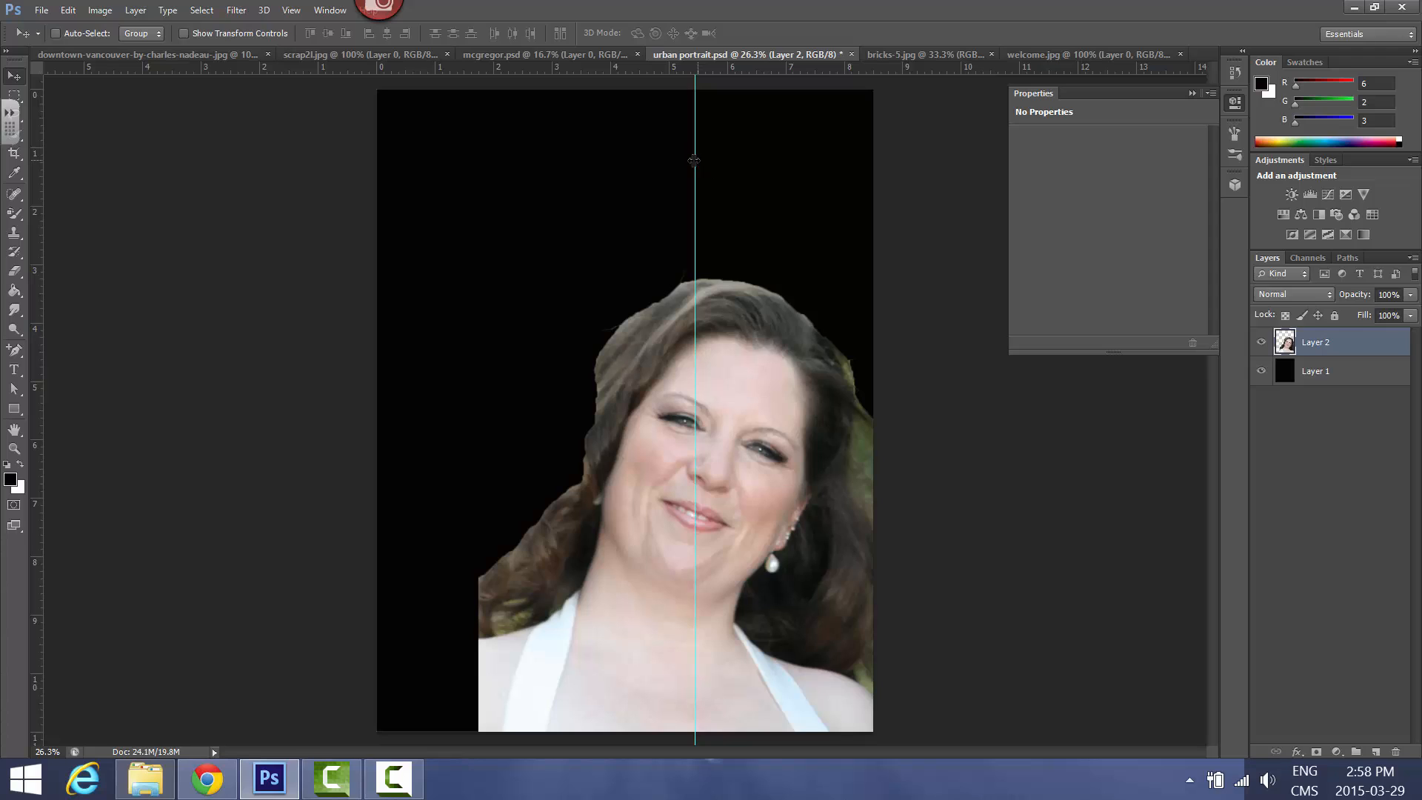
left_click_drag(696, 166, 43, 179)
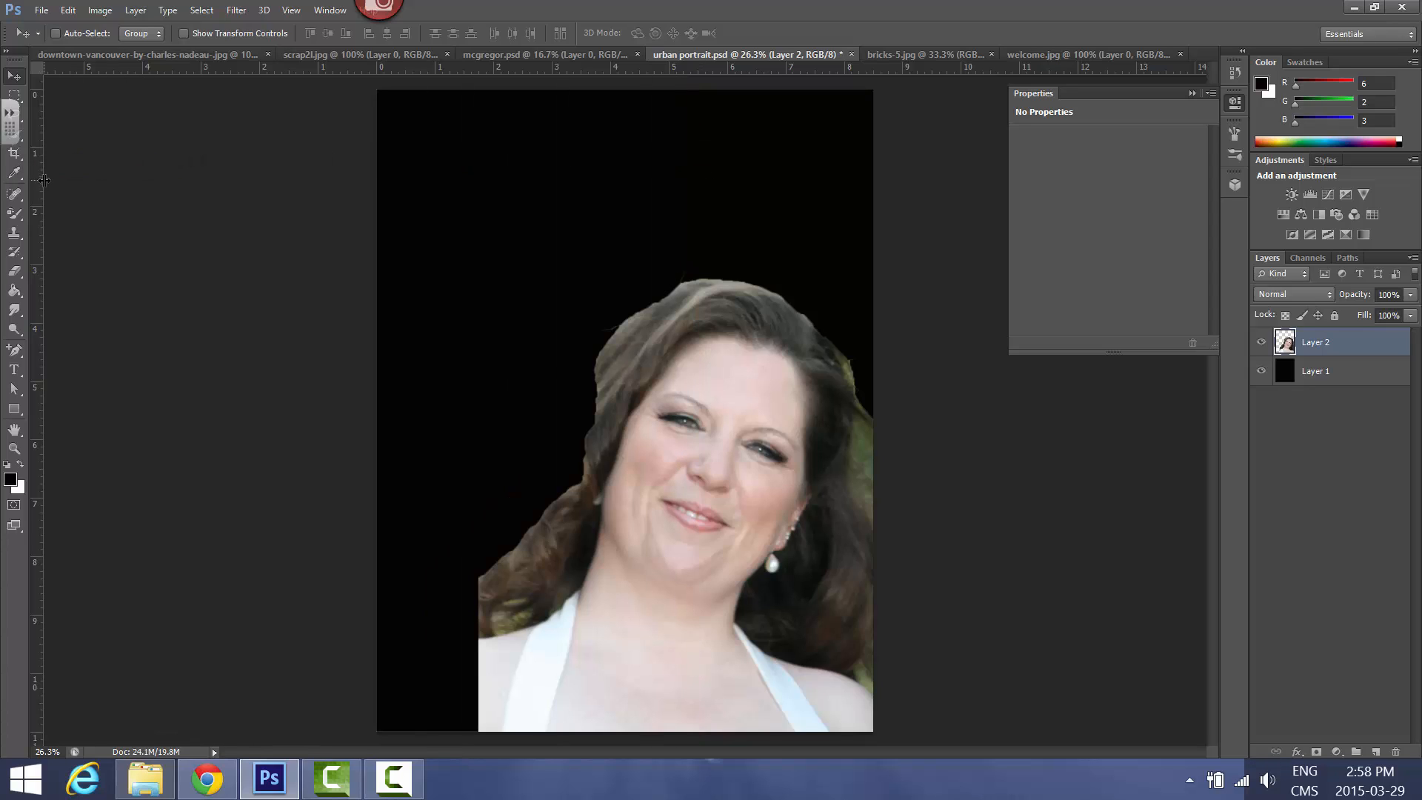
Switch to Chrome and review the portrait sizing and Surface Blur instructions in the Urban texture effect and PSD Vault tutorials
left_click(207, 779)
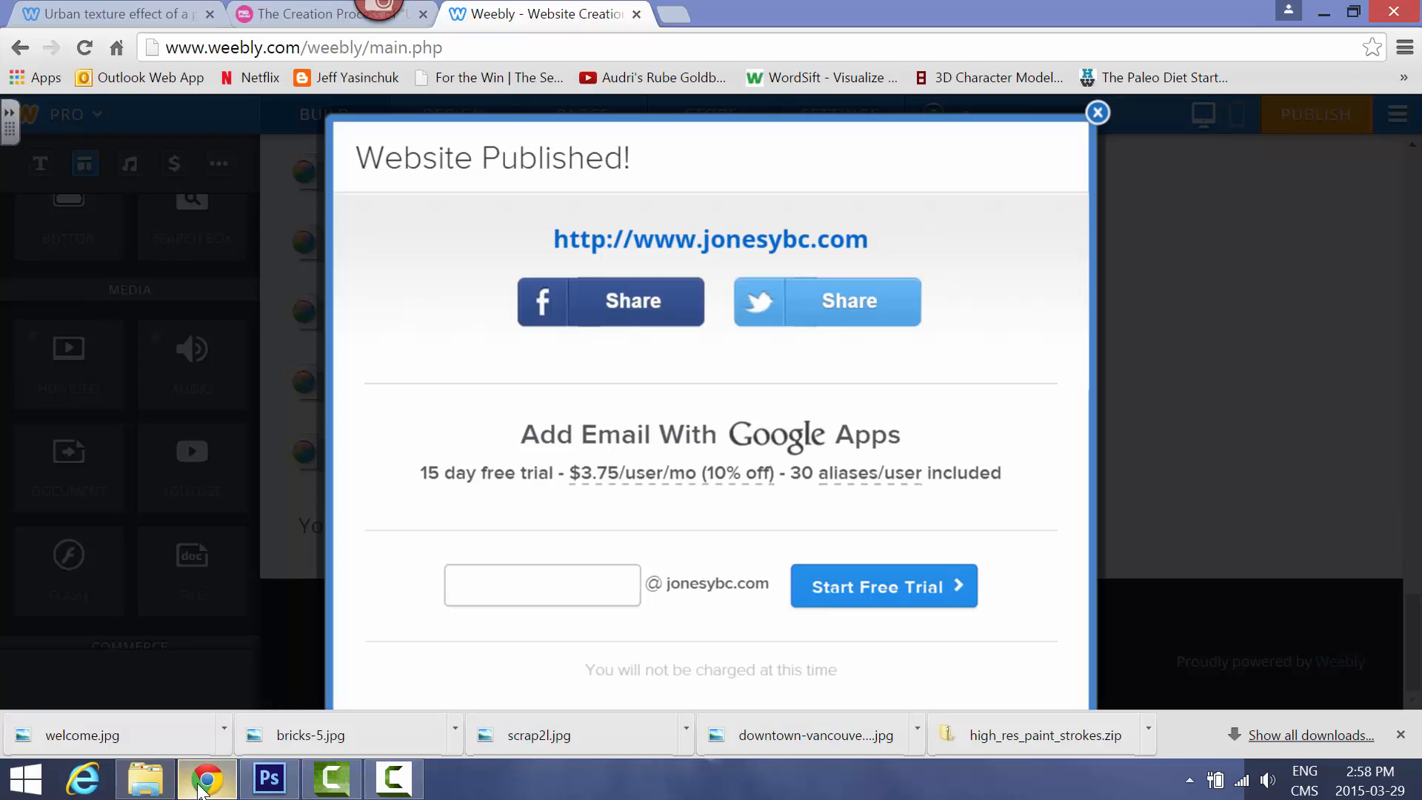
left_click(1098, 112)
left_click(152, 14)
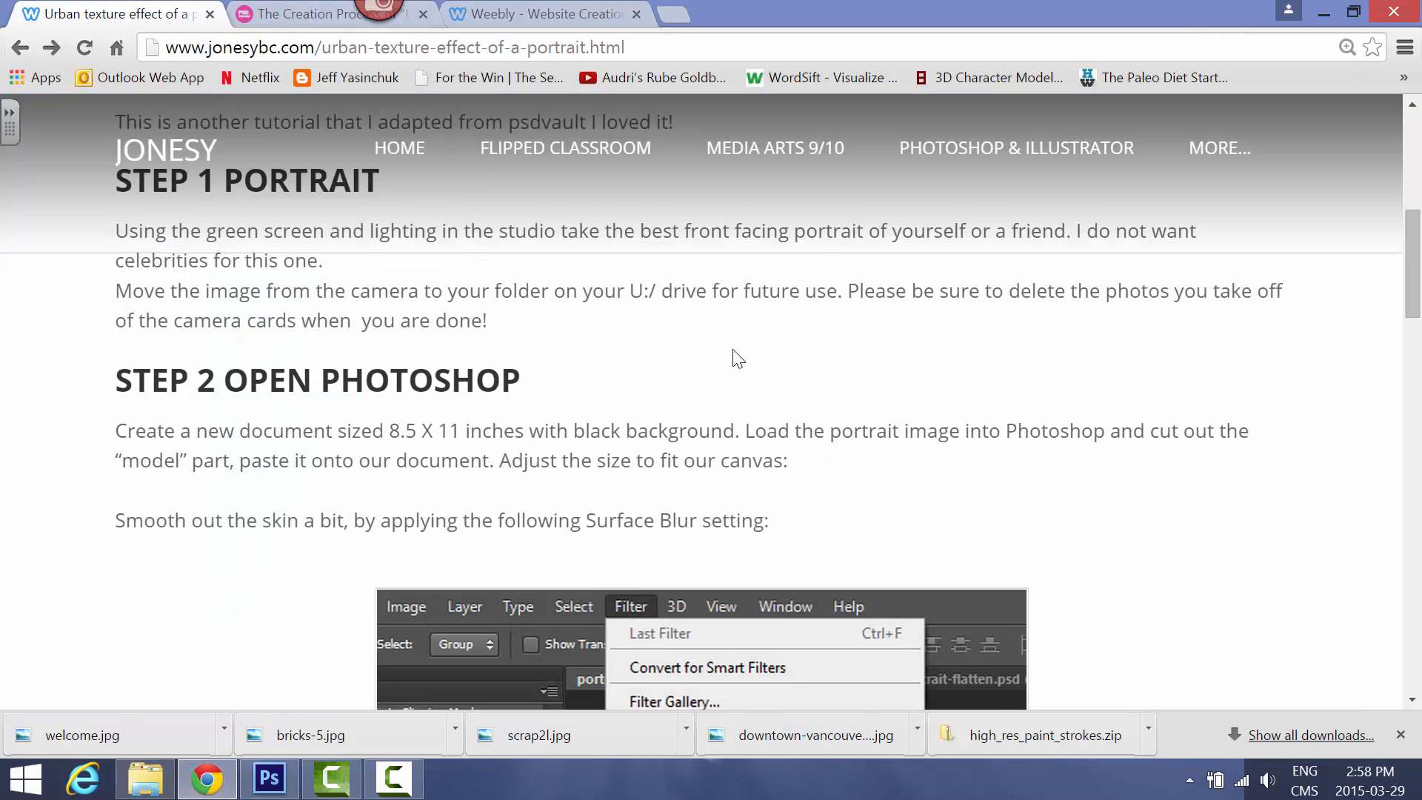
scroll(498, 430, "down", 10)
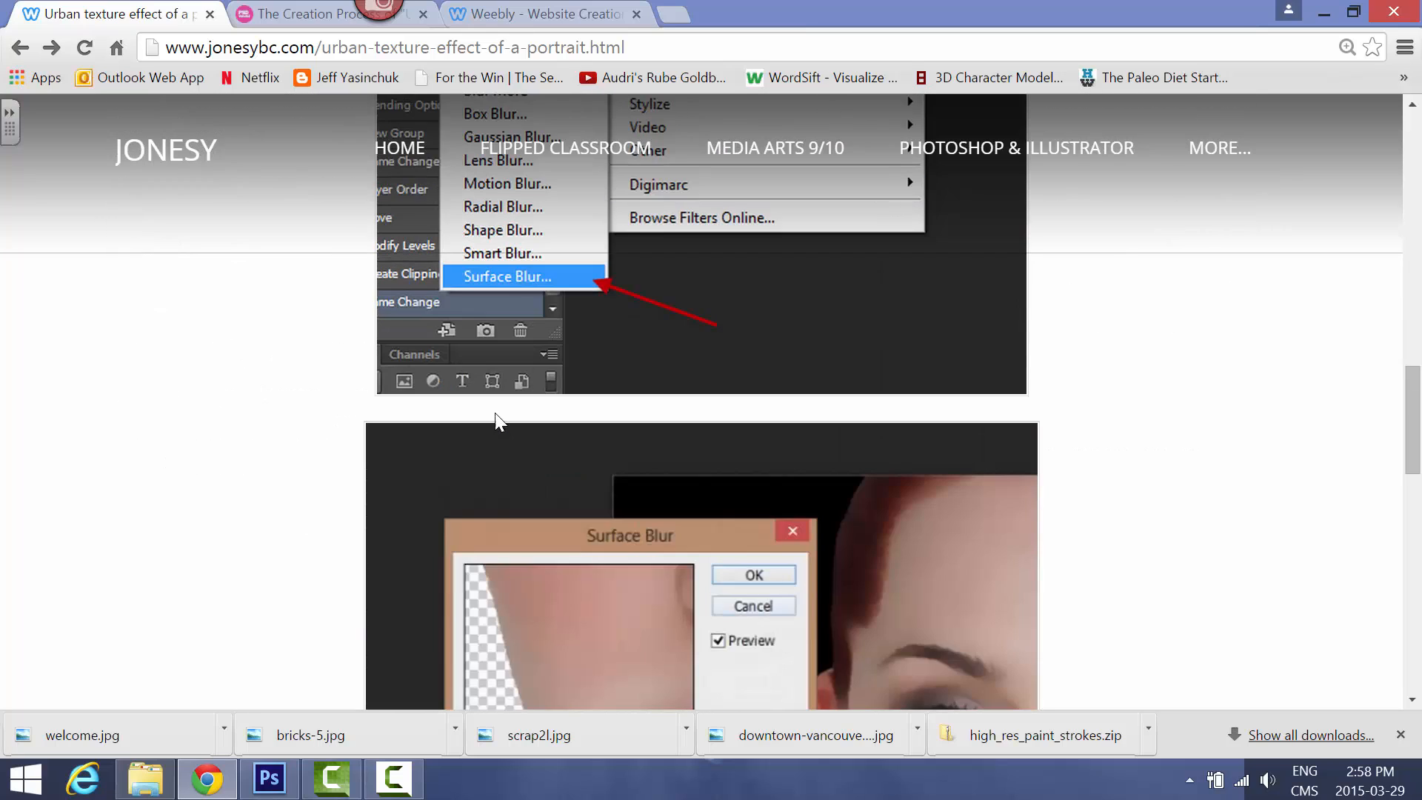
left_click(280, 18)
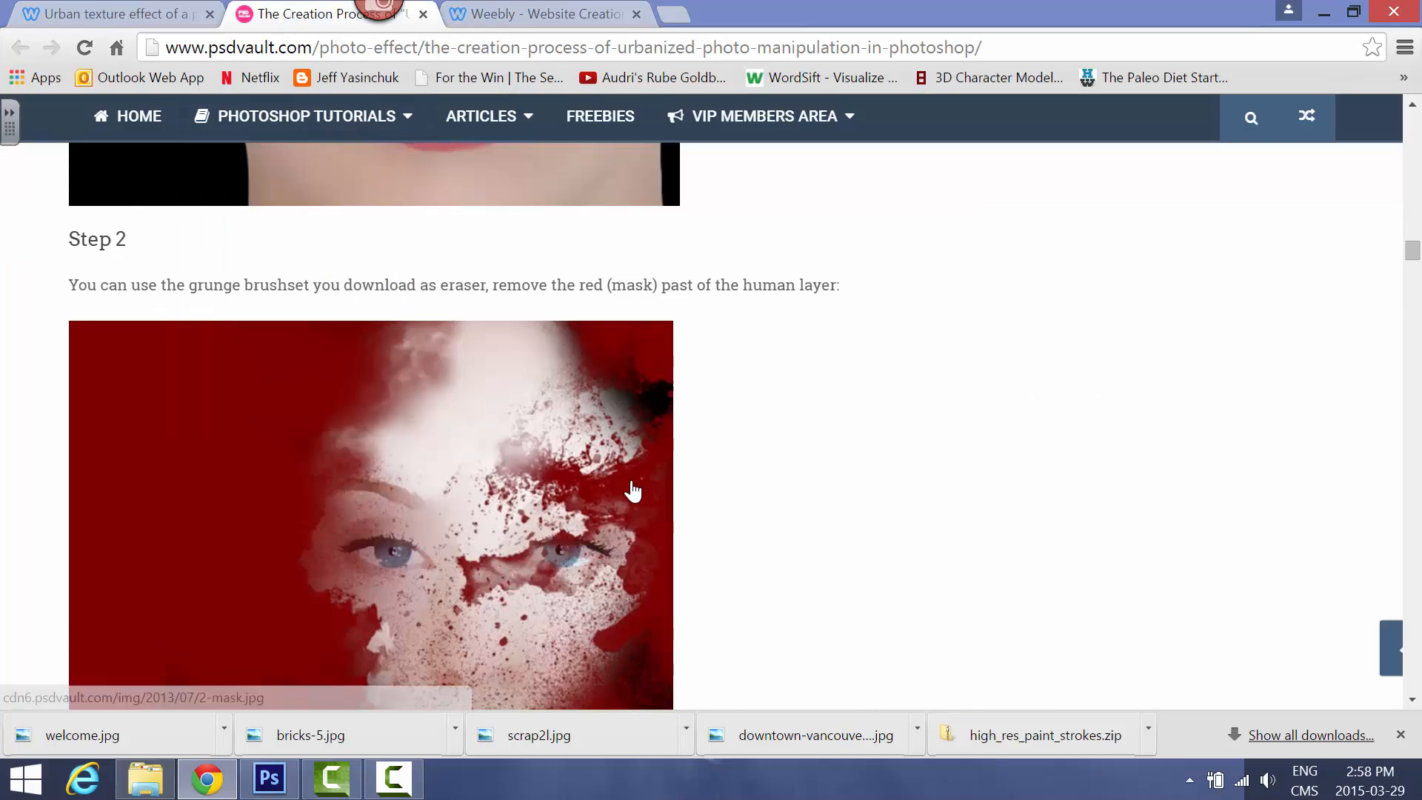
scroll(633, 489, "up", 20)
scroll(637, 459, "up", 7)
scroll(638, 459, "down", 20)
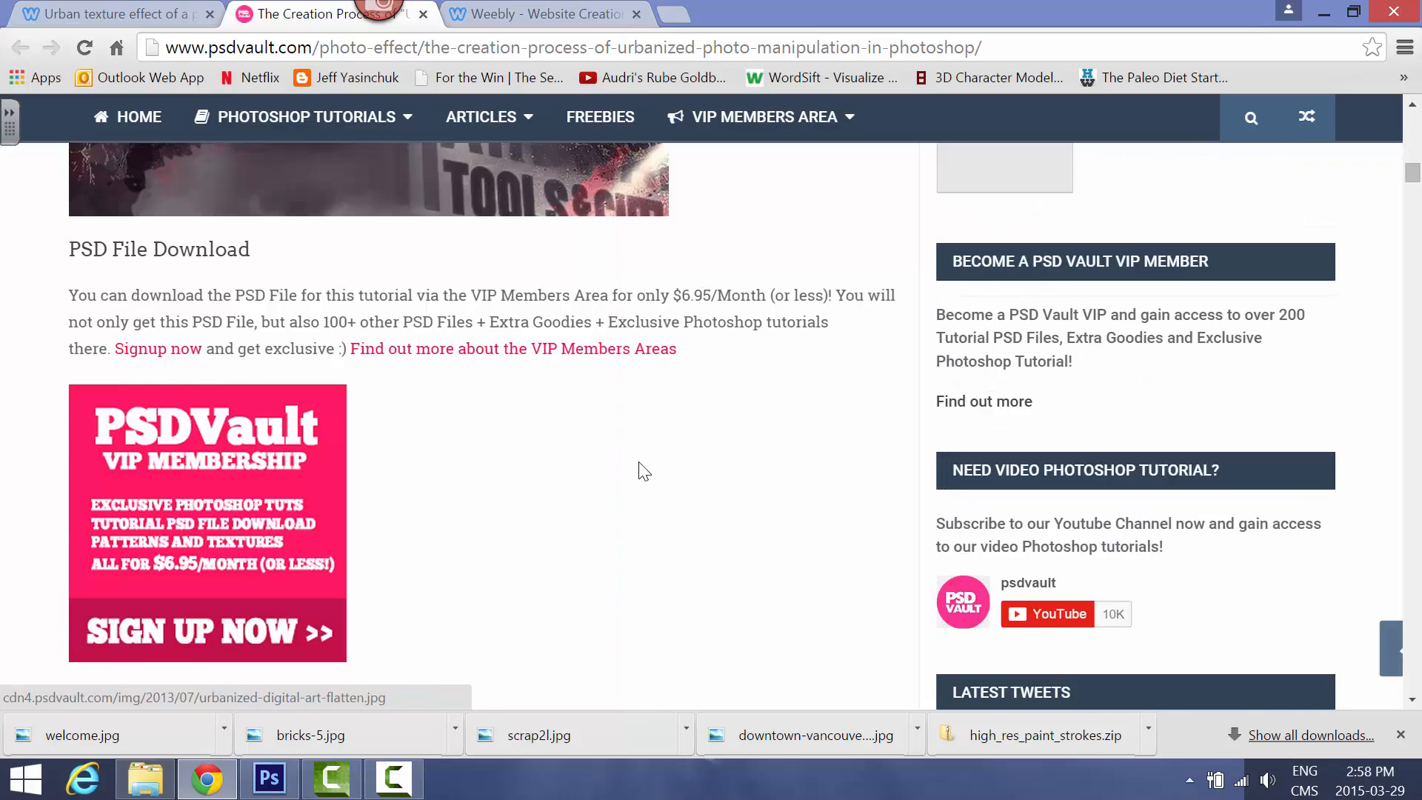
scroll(637, 463, "up", 10)
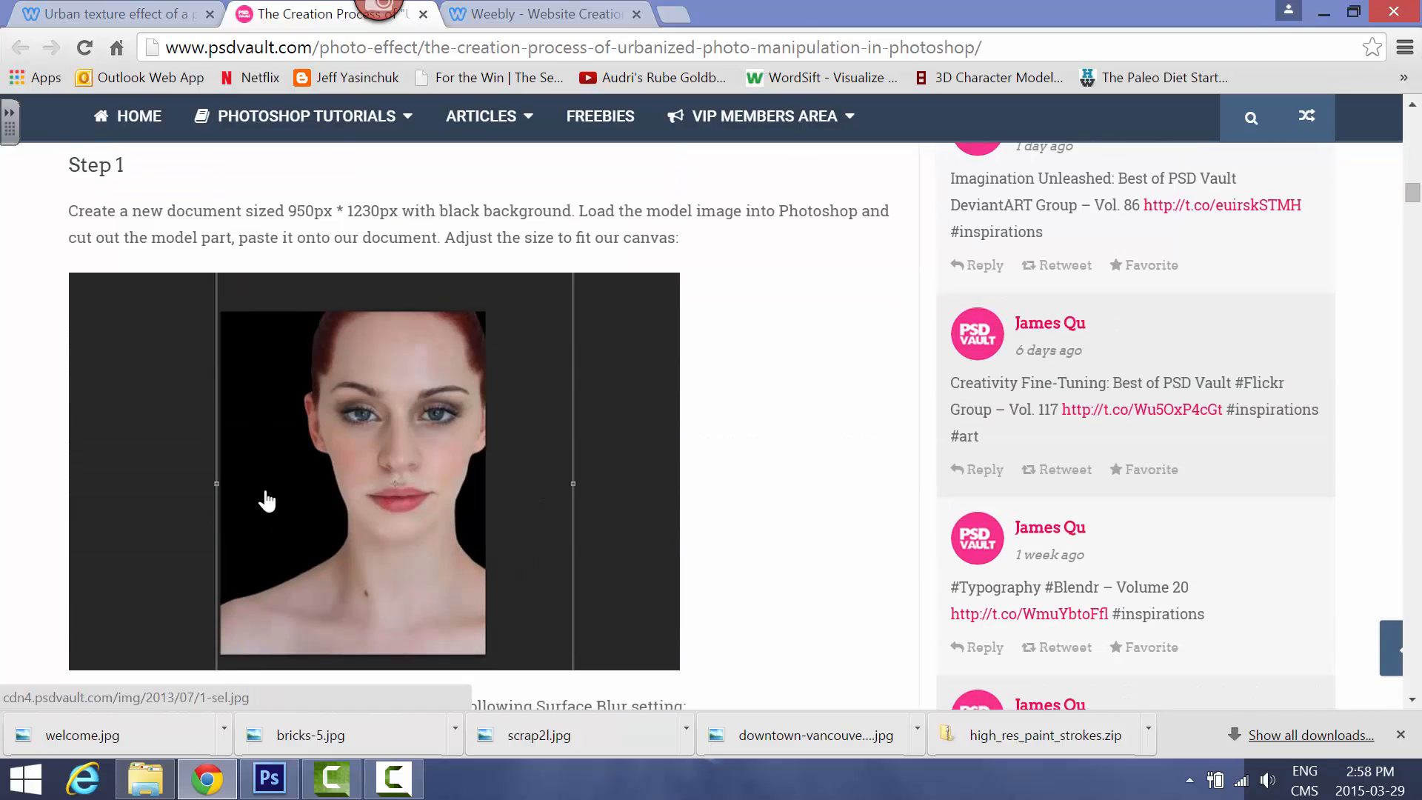
scroll(435, 609, "down", 9)
scroll(435, 609, "down", 18)
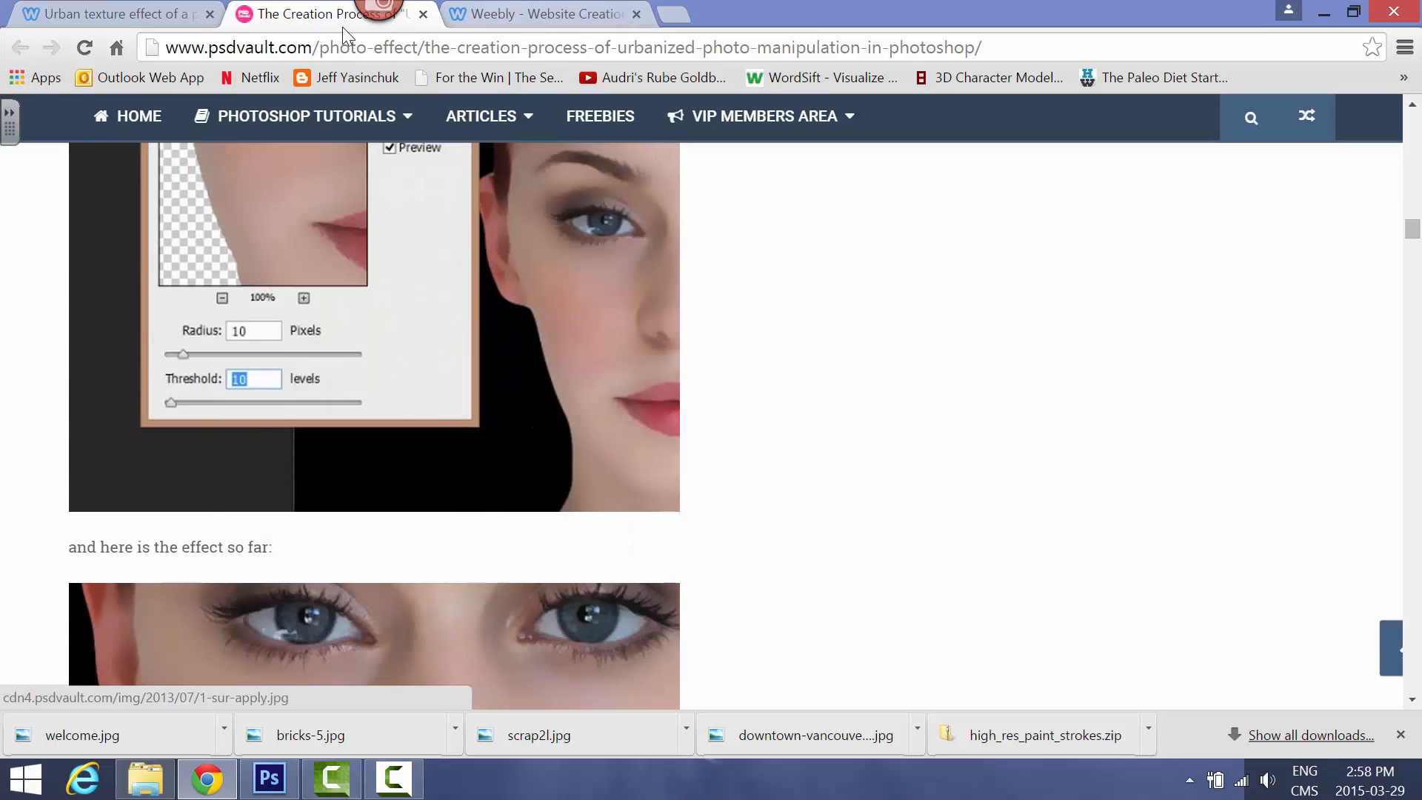
Switch back to Photoshop and apply a Surface Blur with radius 10 pixels and threshold 10 levels to the portrait layer
left_click(270, 779)
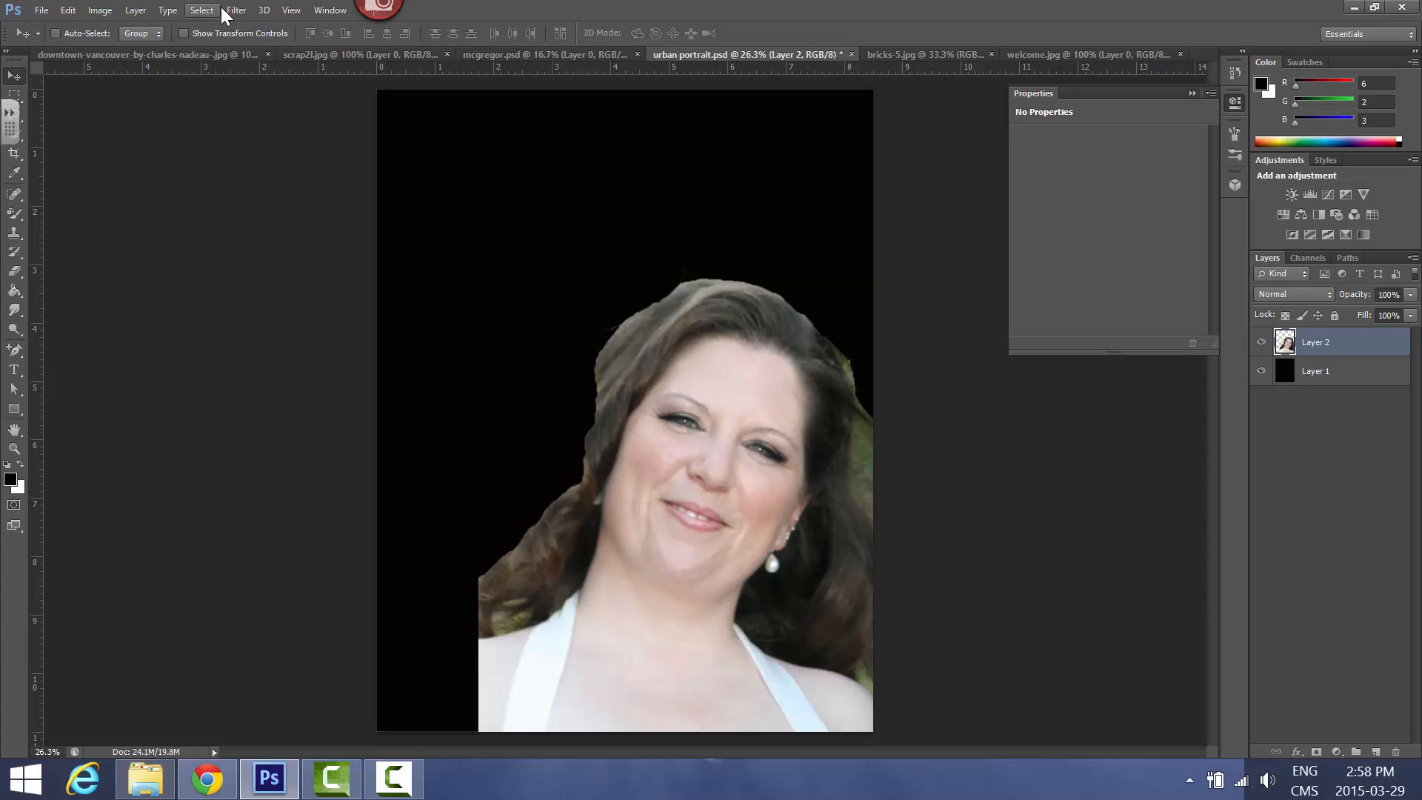
left_click(243, 9)
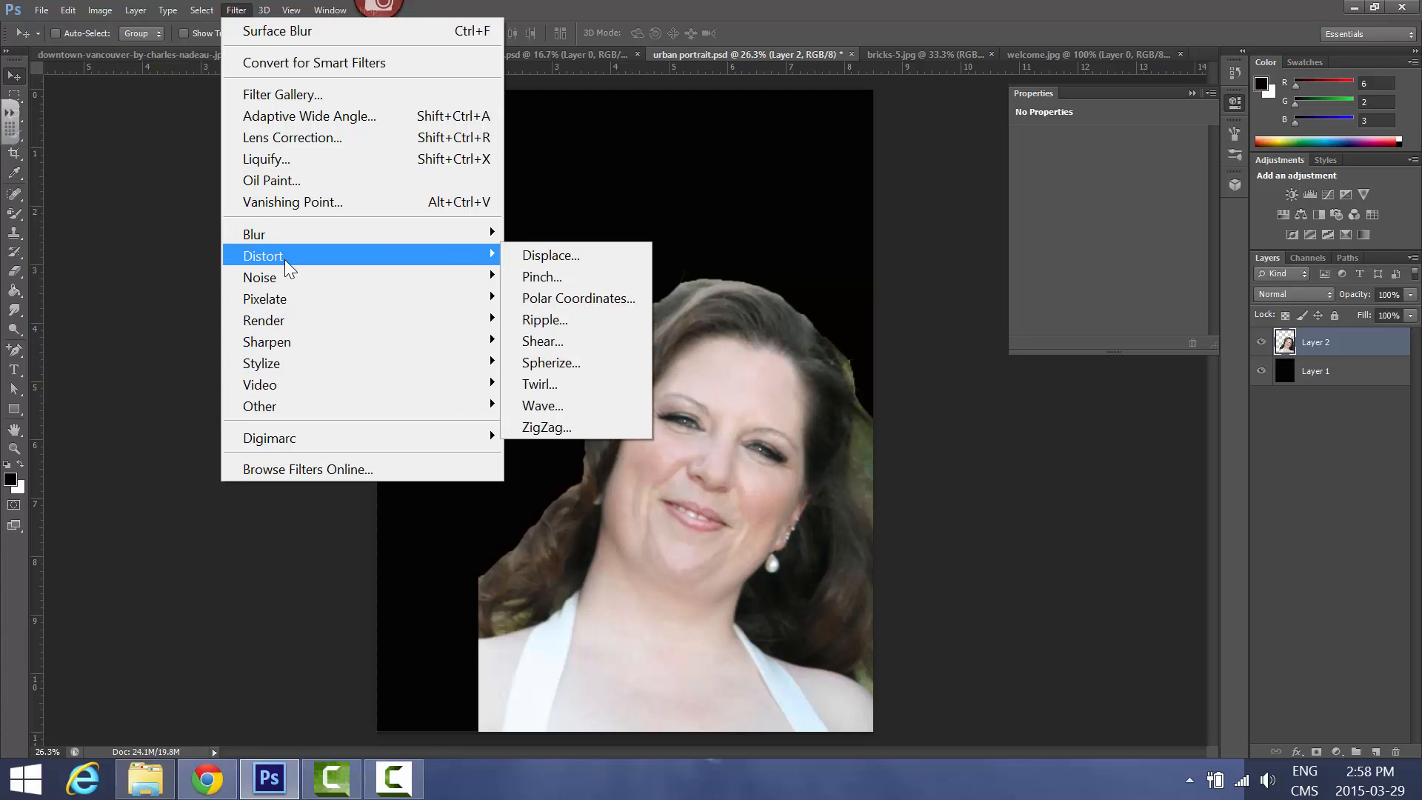
mouse_move(273, 241)
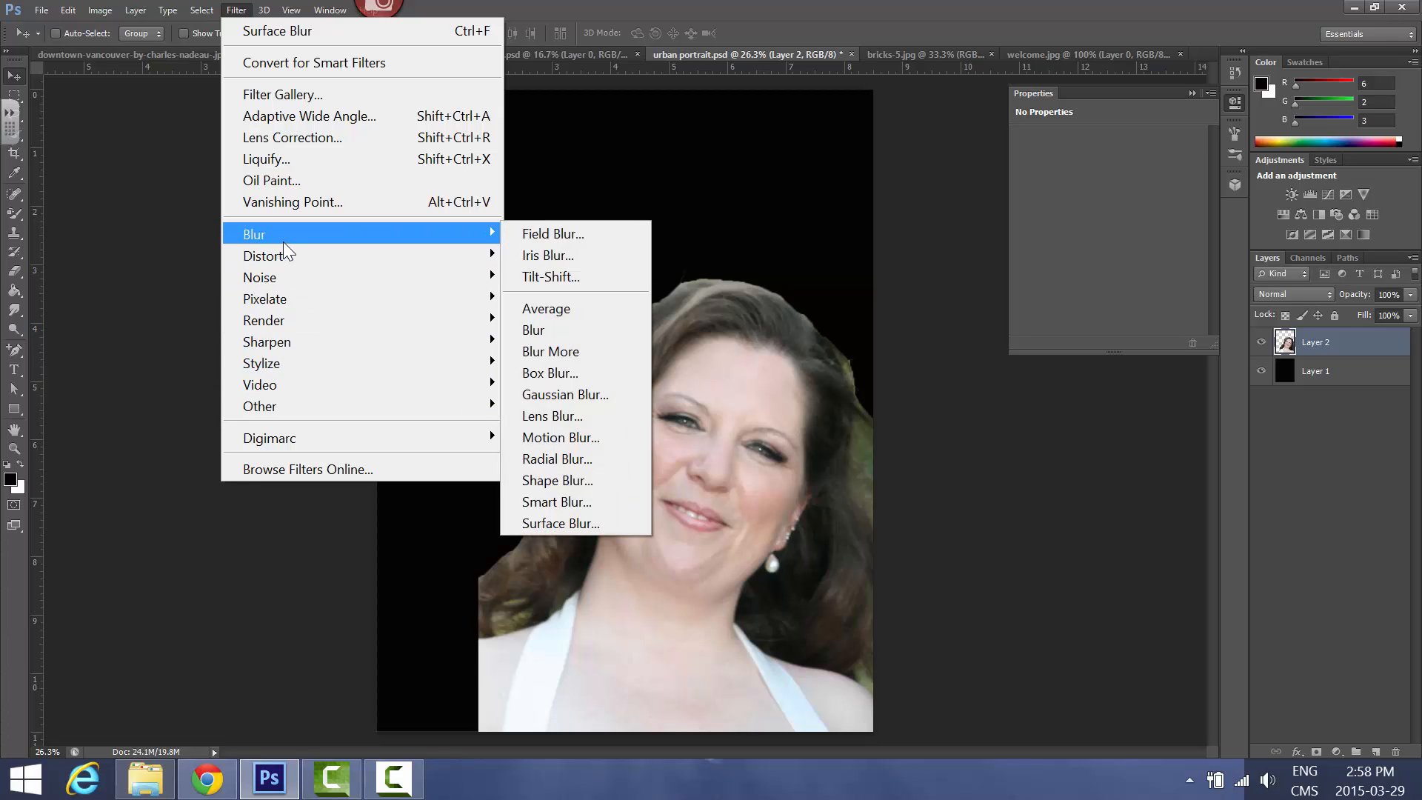
left_click(542, 524)
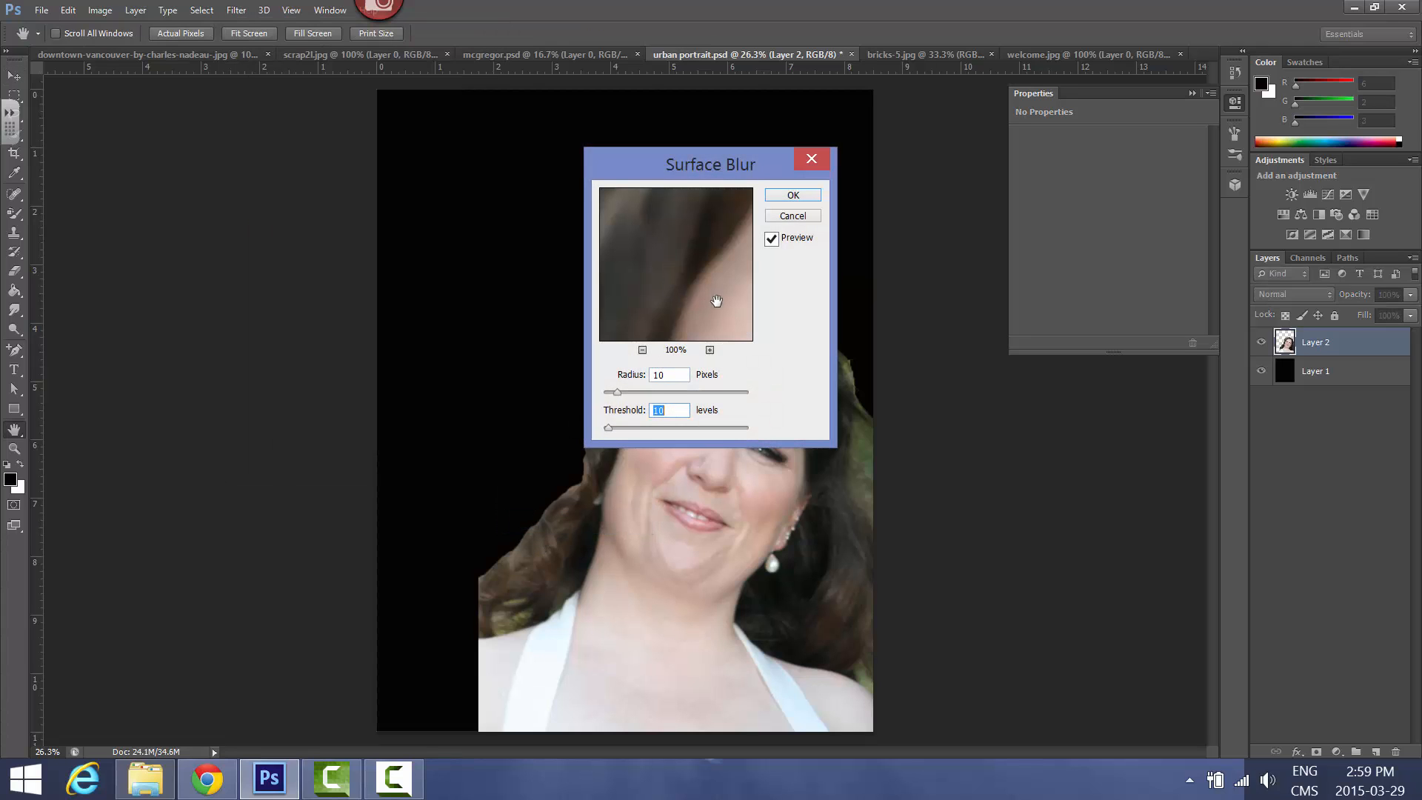
left_click_drag(716, 301, 603, 247)
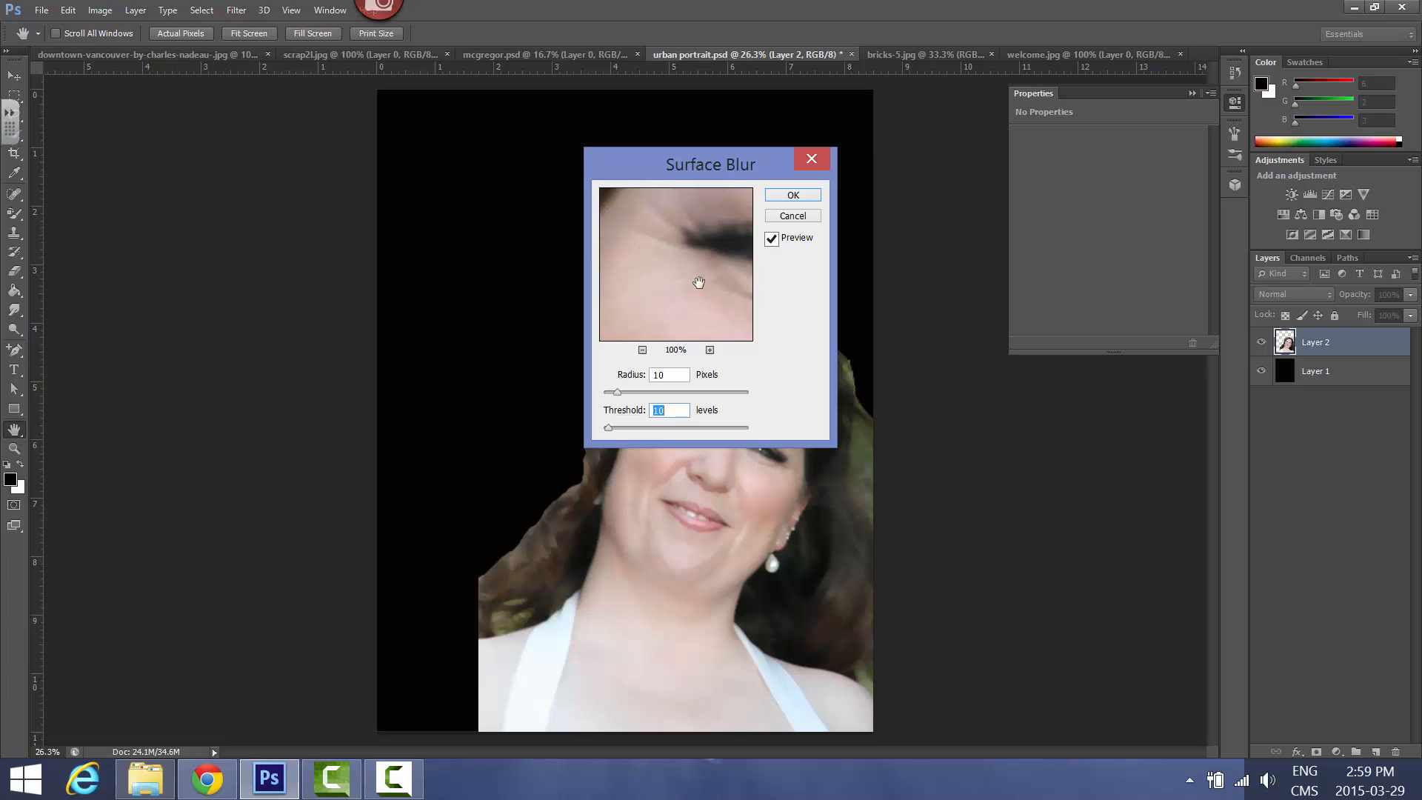
left_click_drag(699, 282, 722, 150)
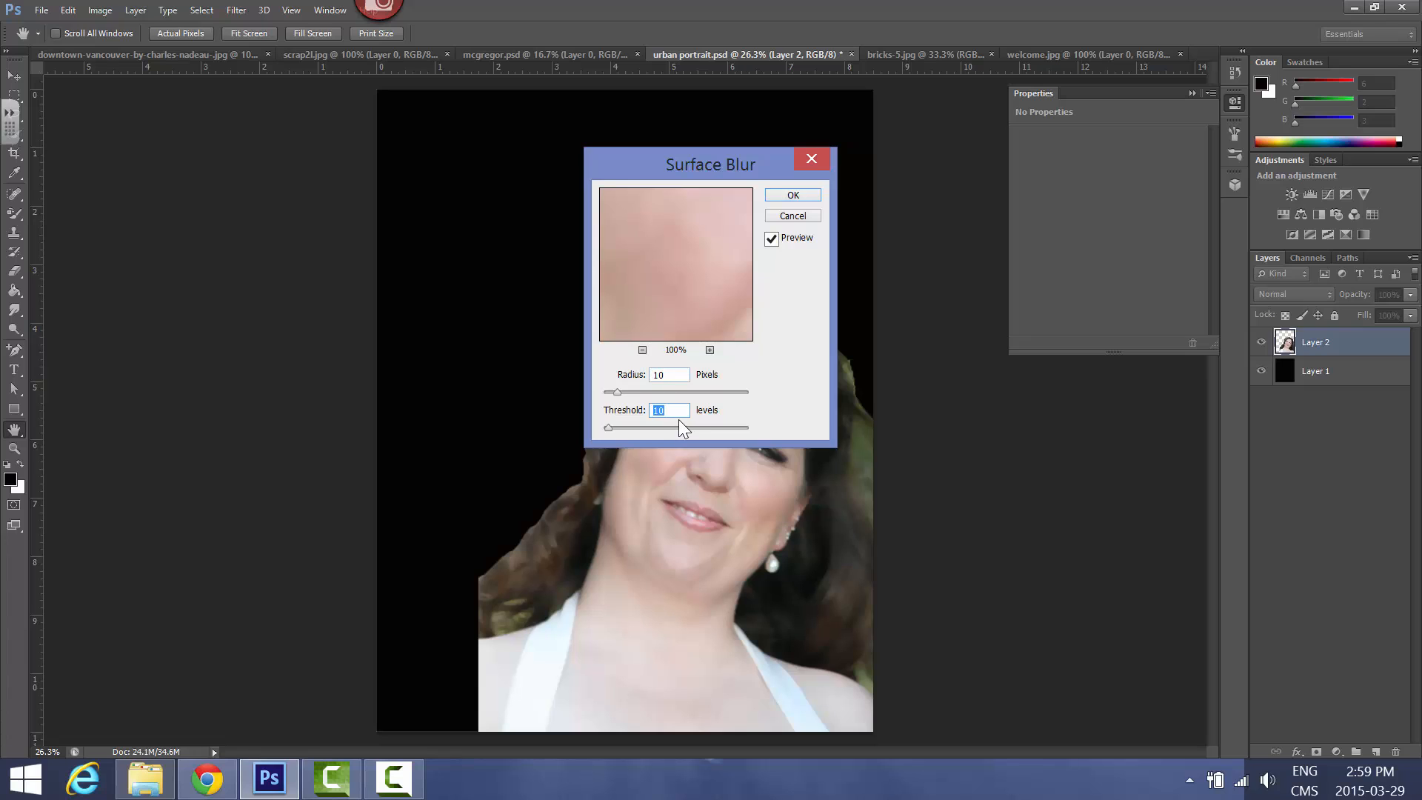
left_click(791, 195)
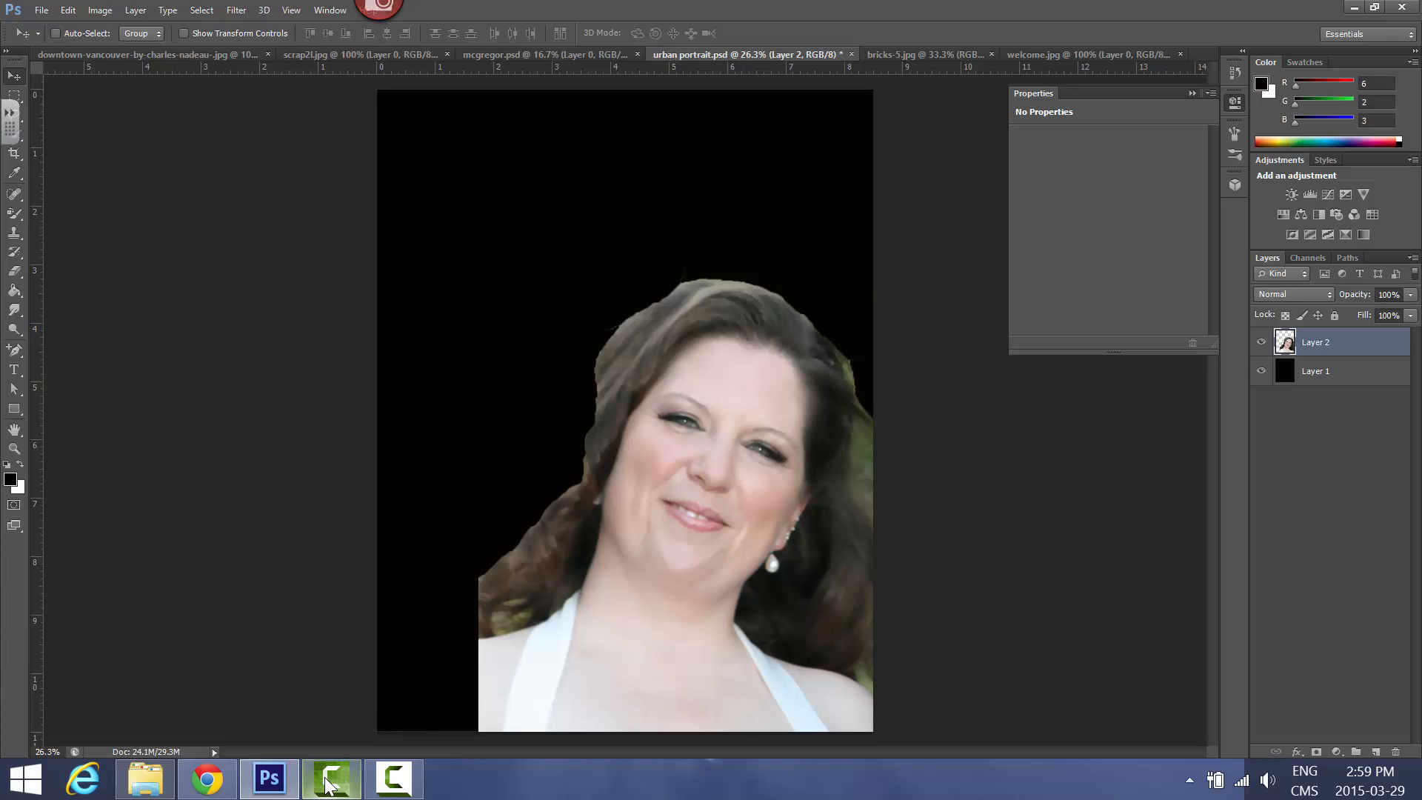
Switch to Chrome and read Step 2 of the PSD Vault tutorial on erasing parts of the portrait with grunge brushes
mouse_move(211, 790)
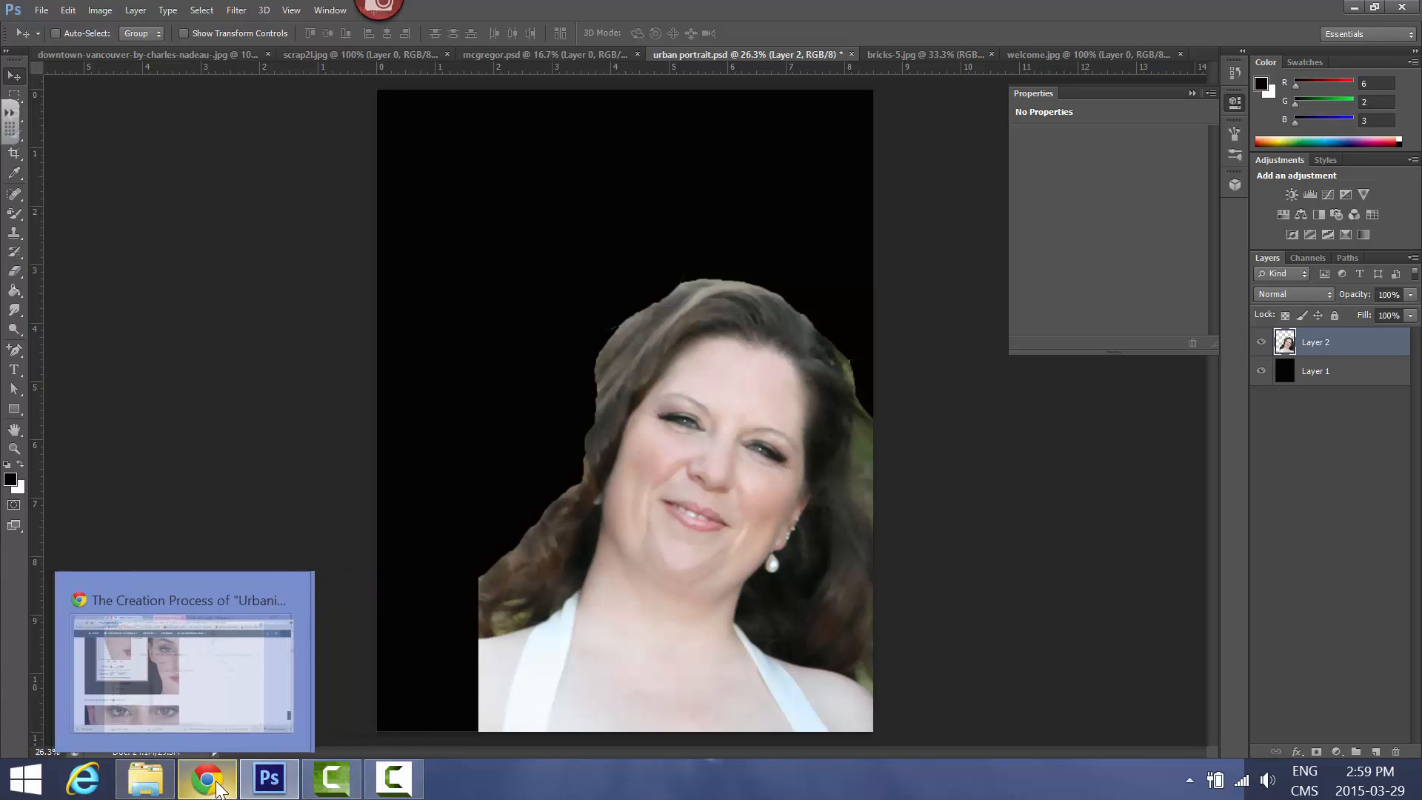
left_click(208, 666)
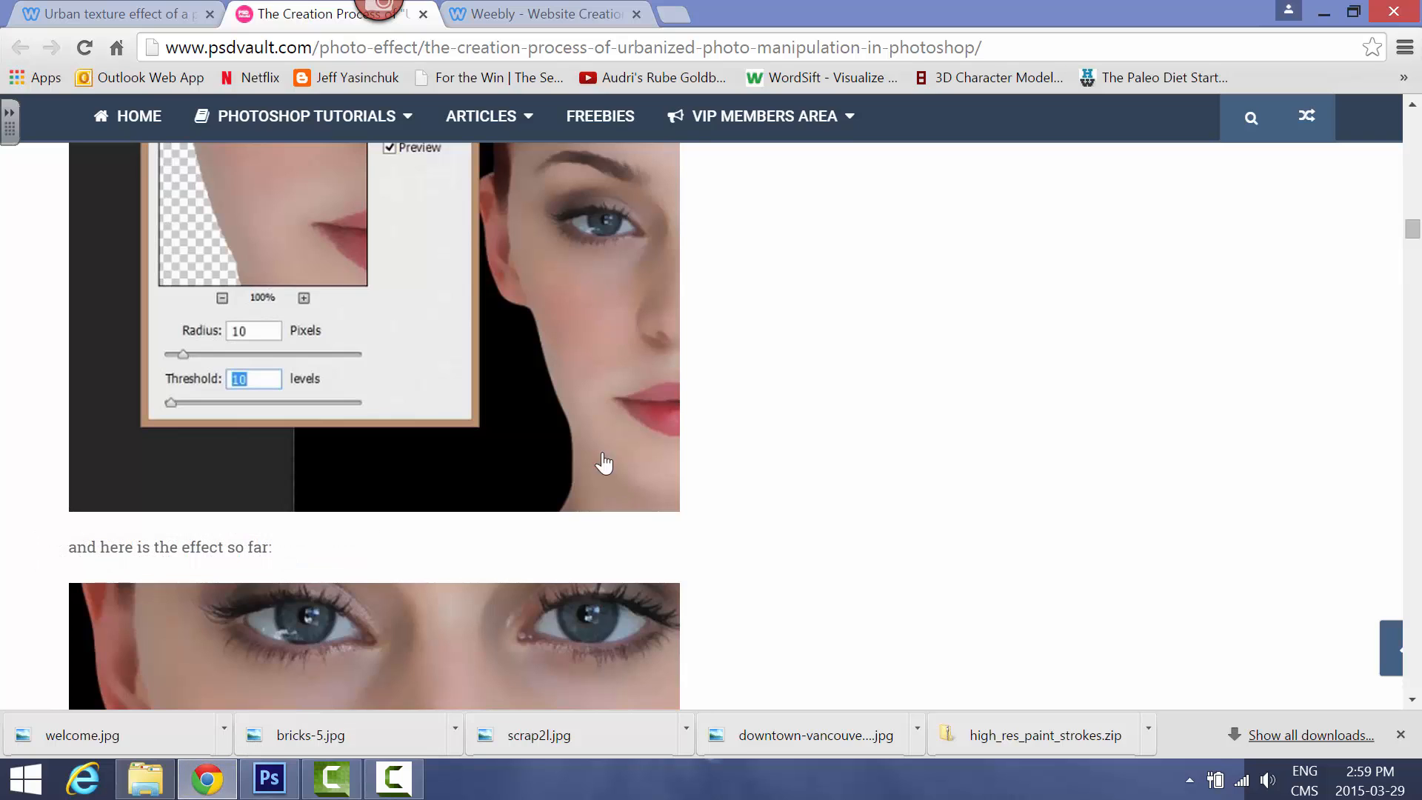
scroll(744, 424, "down", 3)
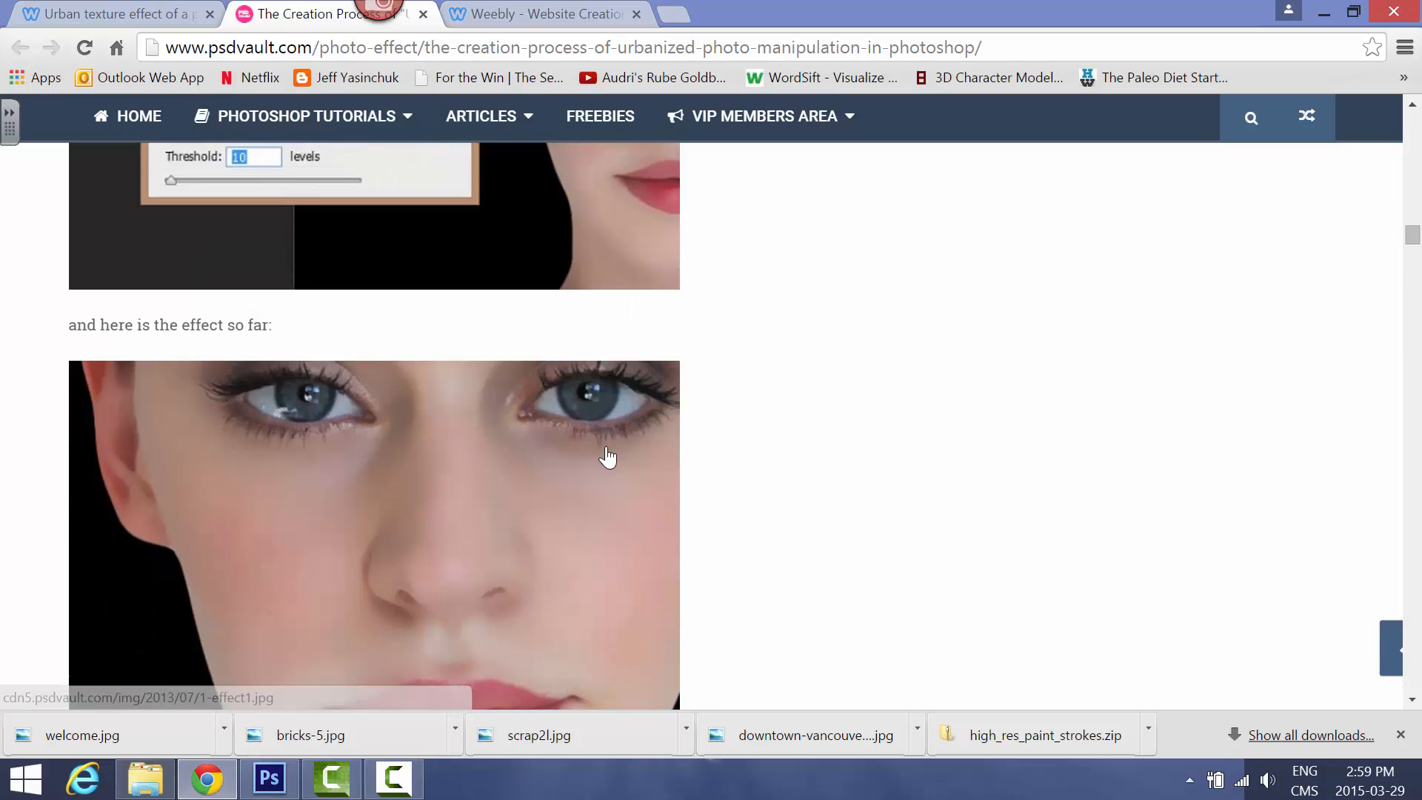
scroll(737, 426, "down", 6)
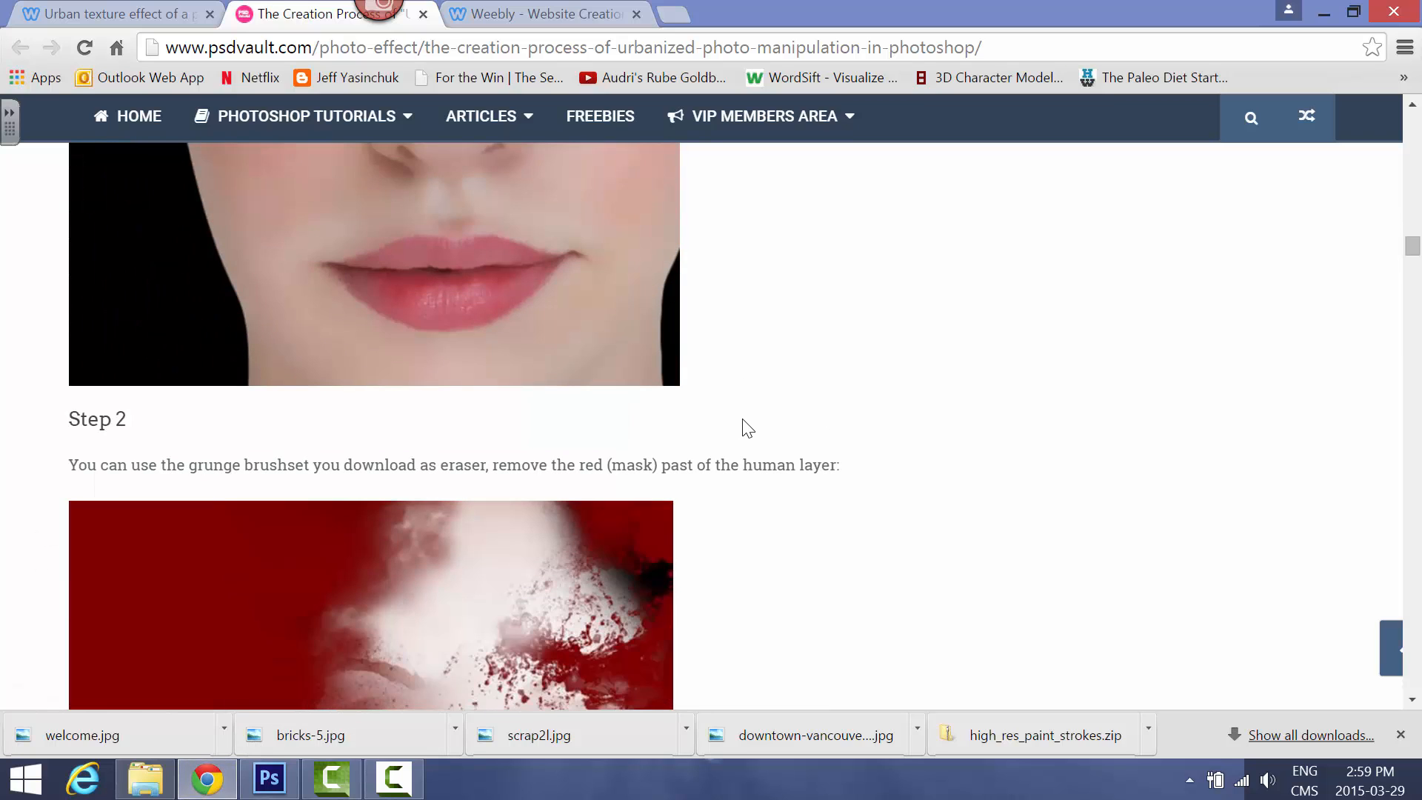
scroll(744, 425, "down", 3)
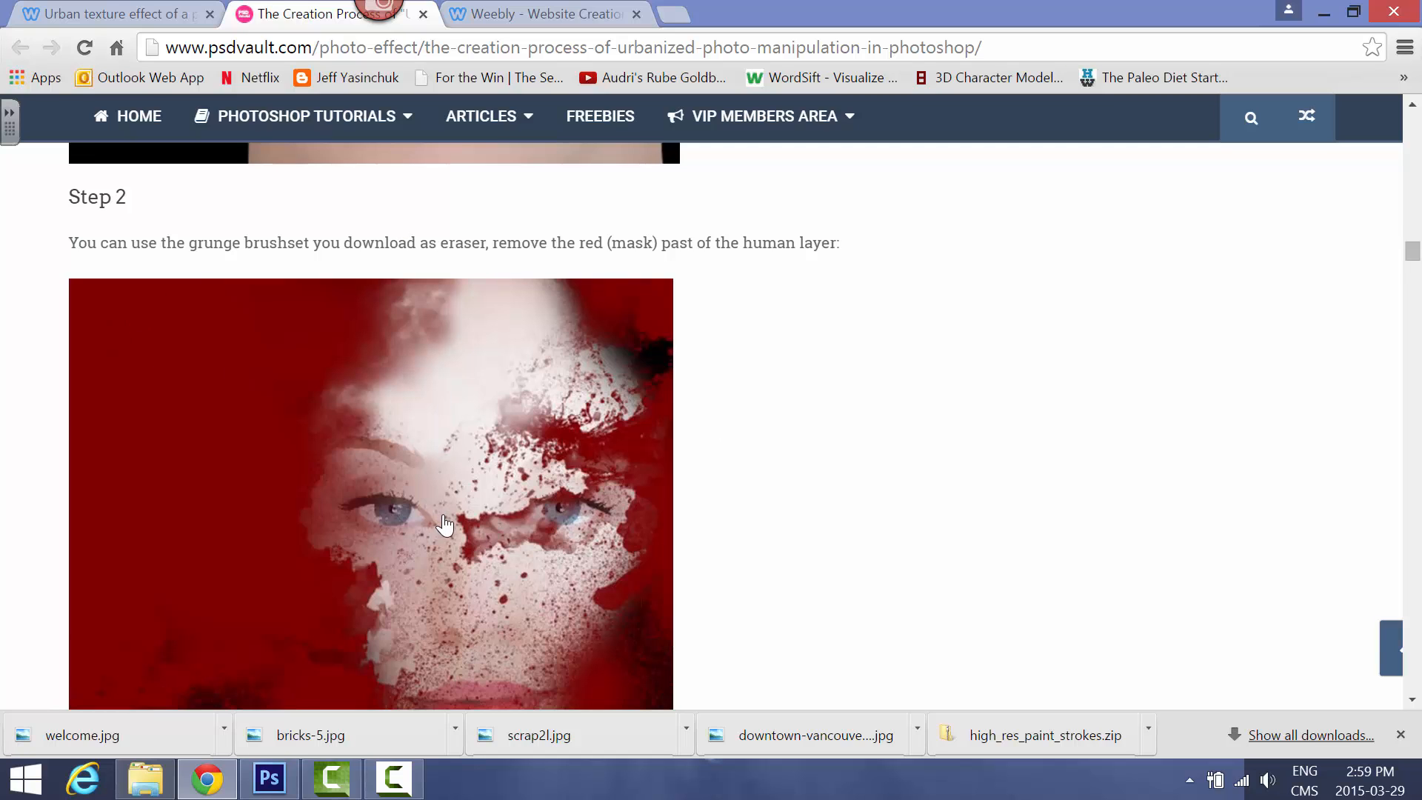
scroll(445, 524, "down", 10)
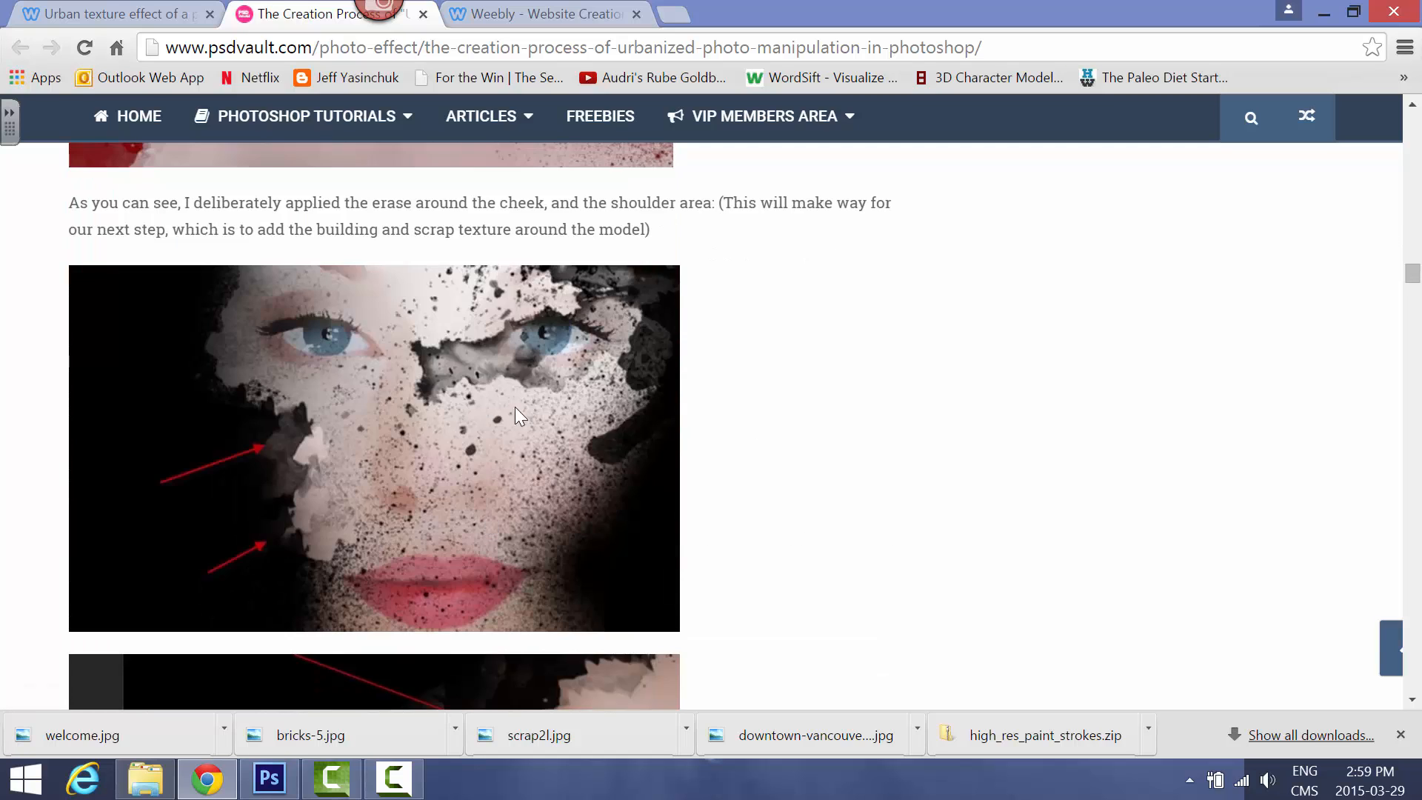
Switch to Photoshop and add a new layer named "black top layer" above the portrait layer
left_click(269, 781)
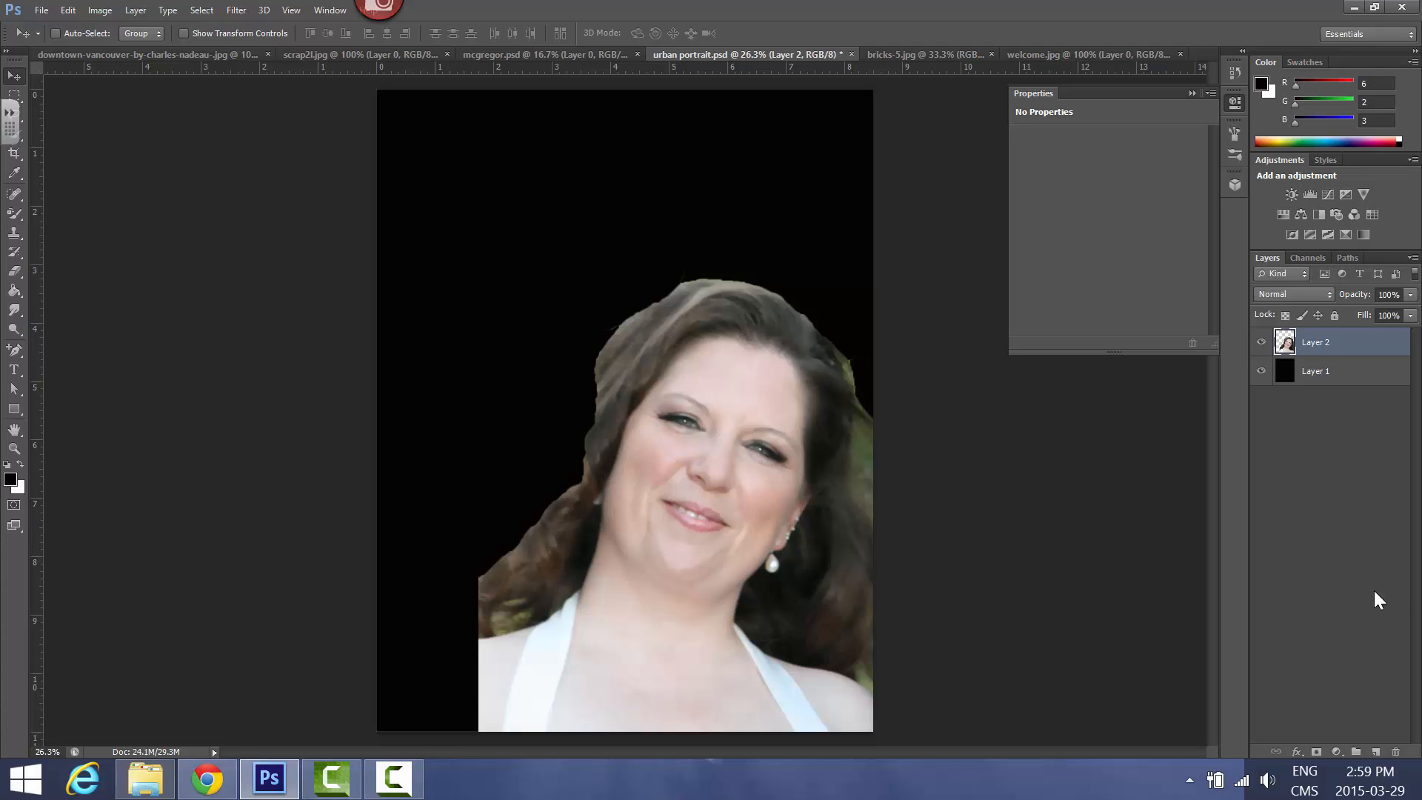
left_click(1376, 752)
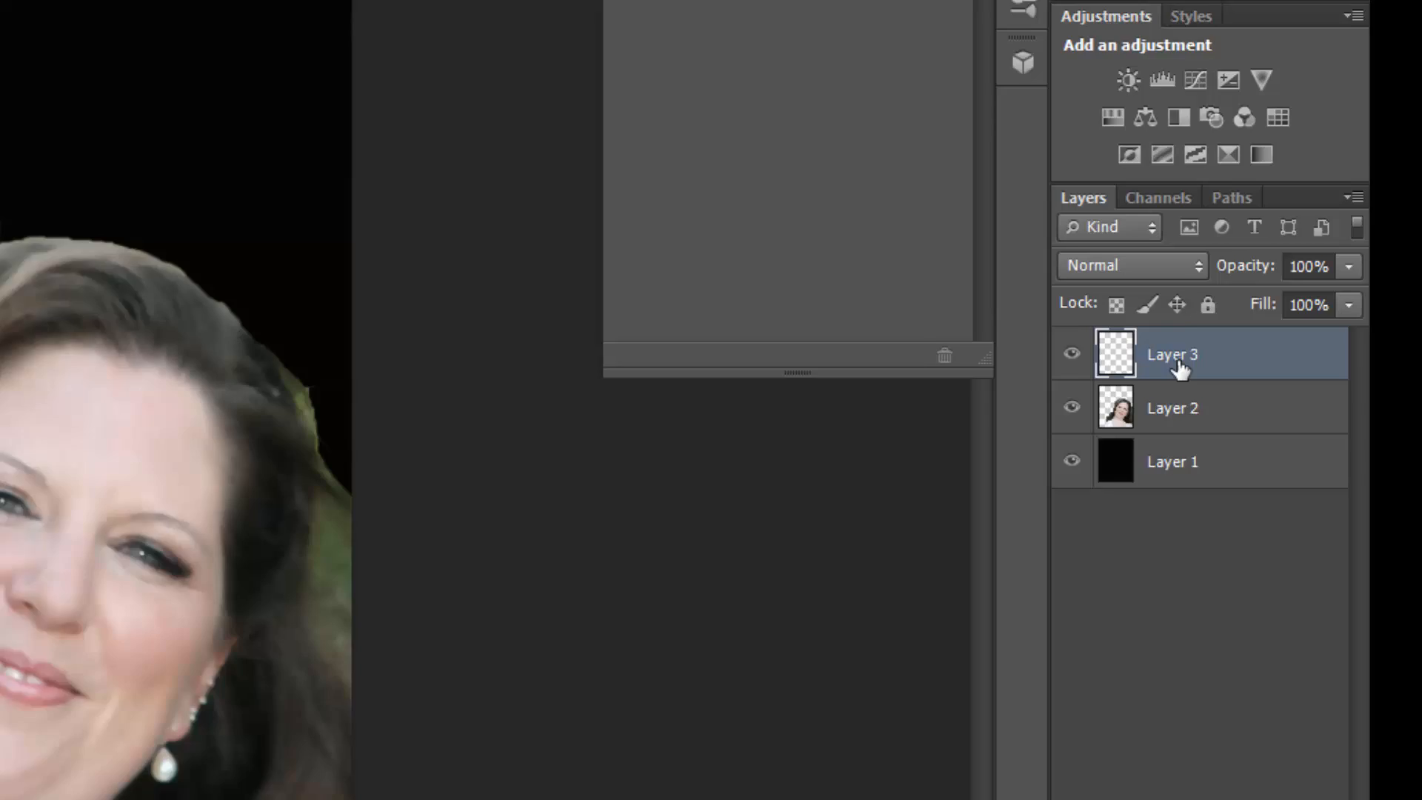
double_click(1319, 342)
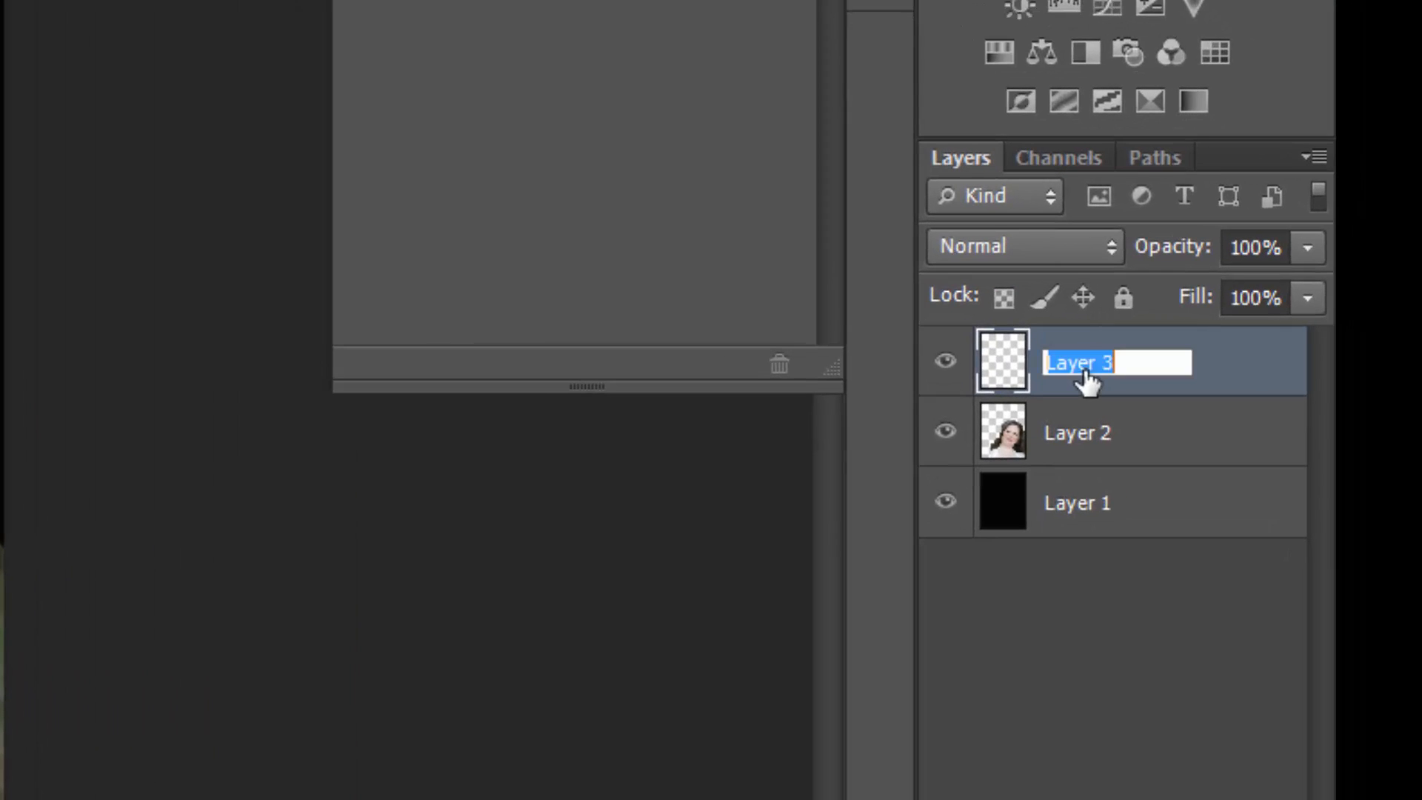
type("black top l")
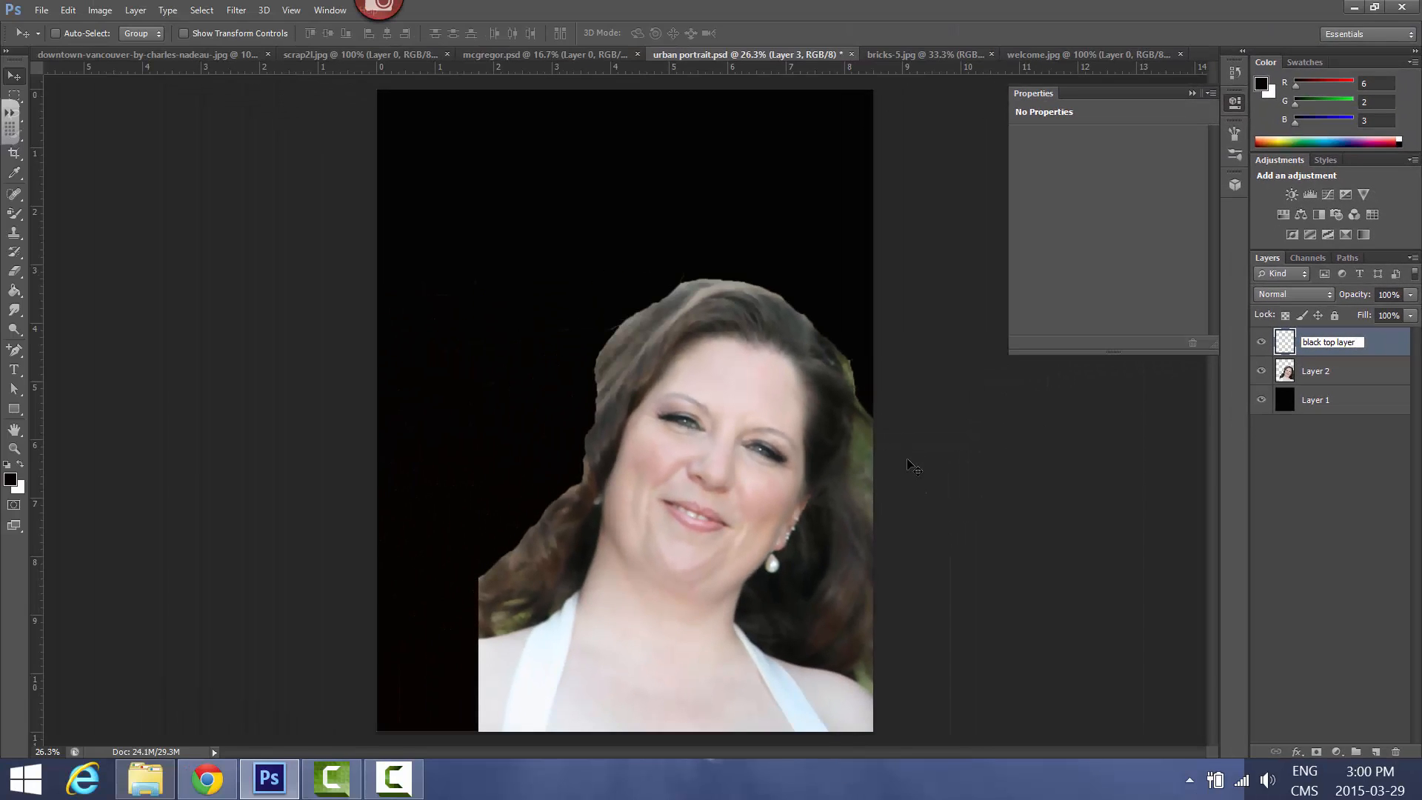
key("Return")
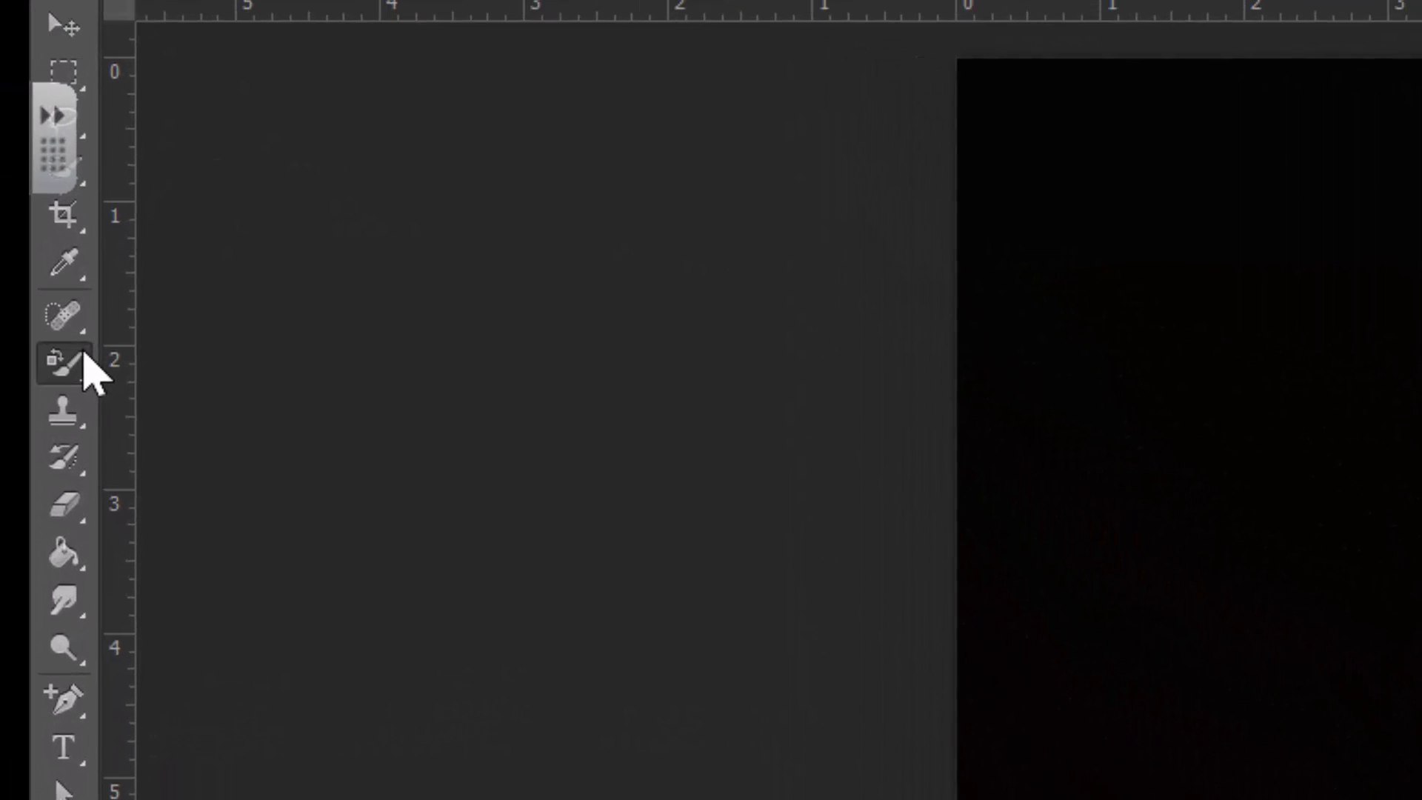
Activate the Brush tool and choose the dripping paint-stroke brush preset sized 2395 px
right_click(17, 213)
left_click(171, 358)
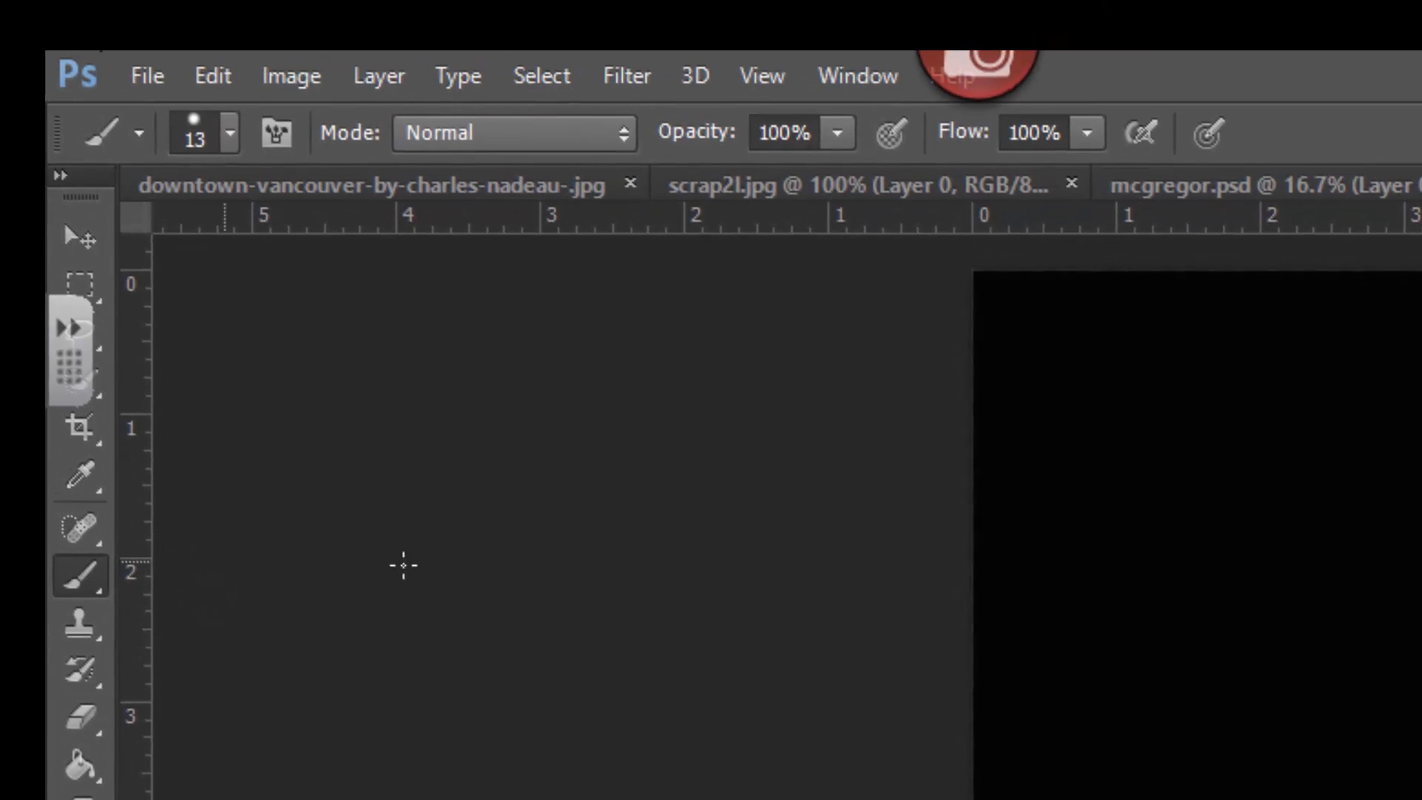
left_click(234, 152)
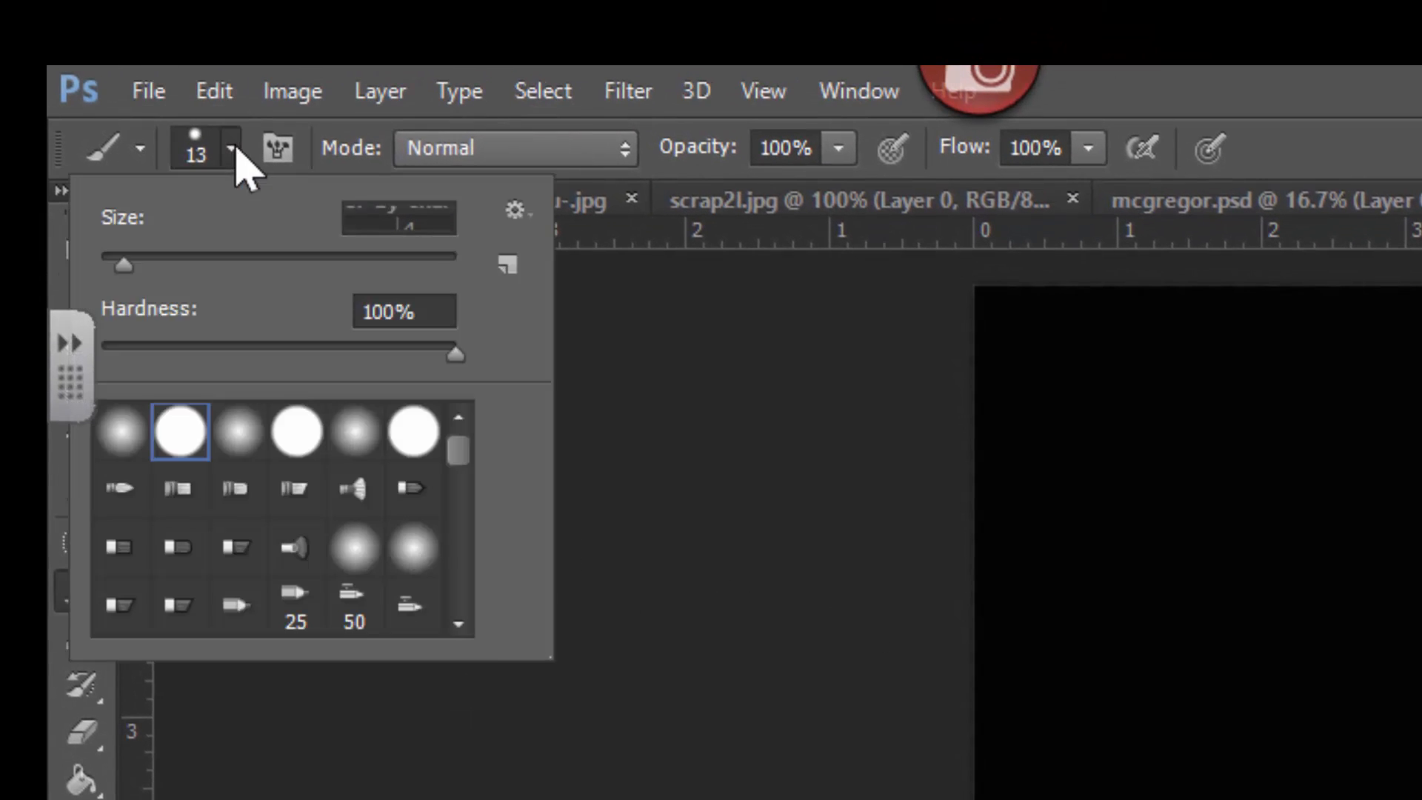
mouse_move(460, 451)
left_mouse_down()
mouse_move(482, 596)
mouse_move(480, 568)
left_mouse_up()
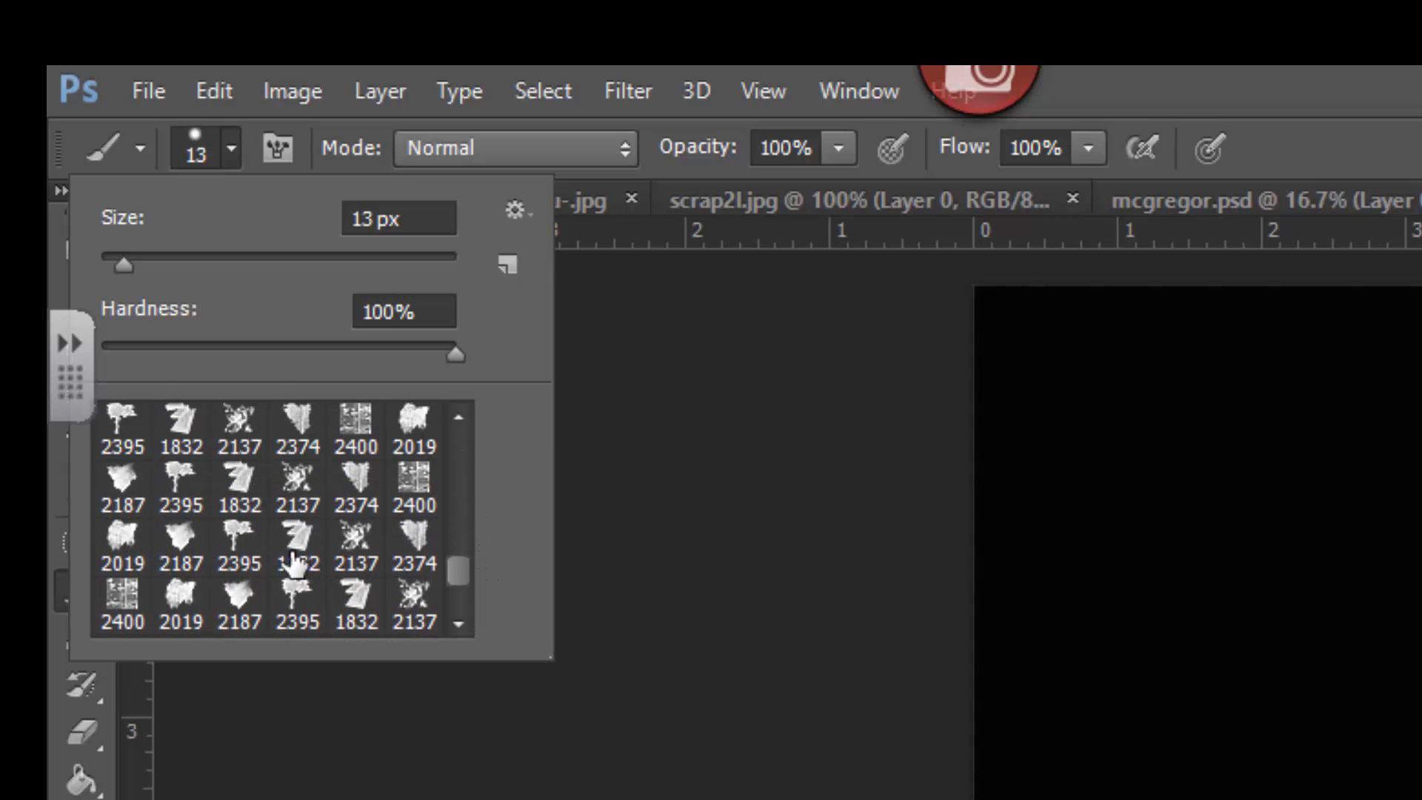
left_click(252, 550)
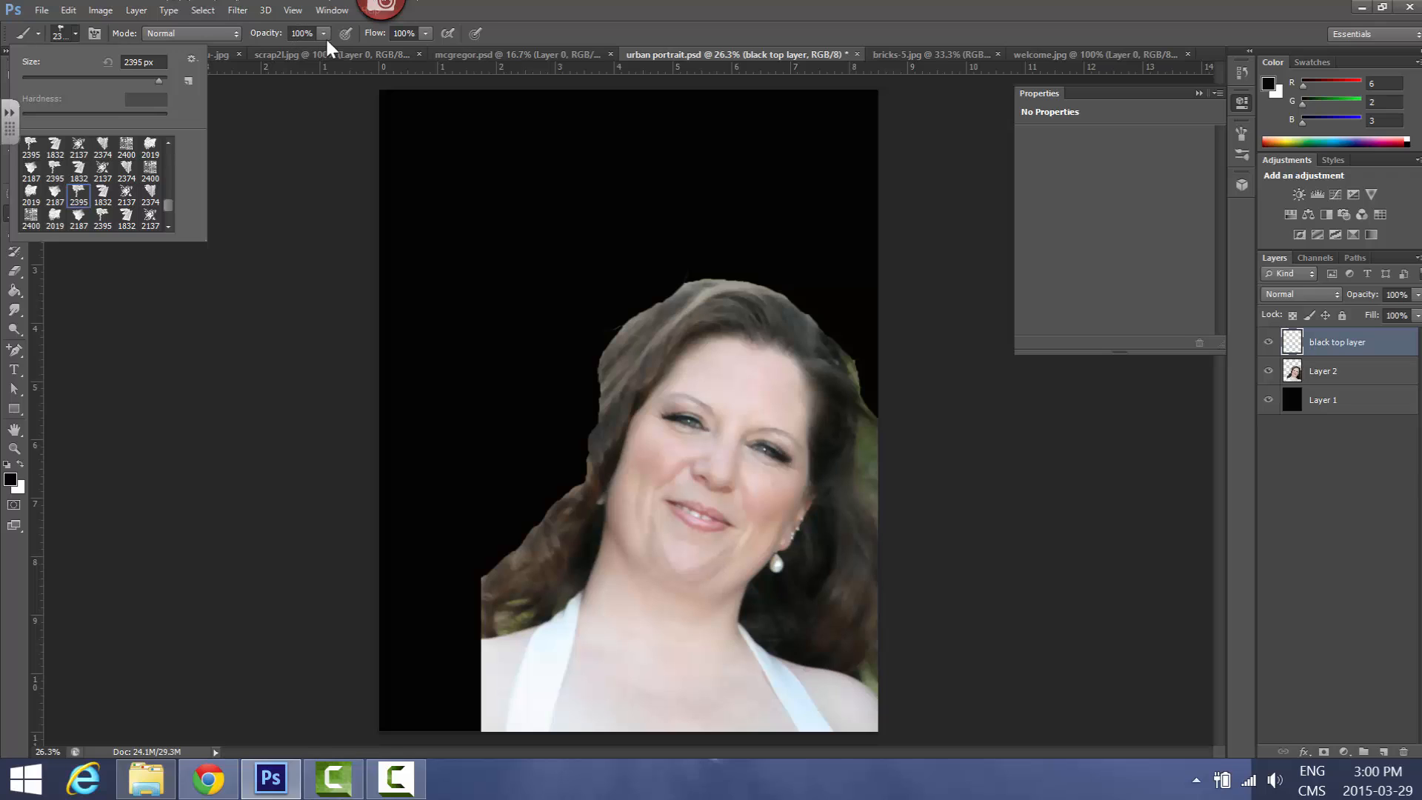
left_click(577, 24)
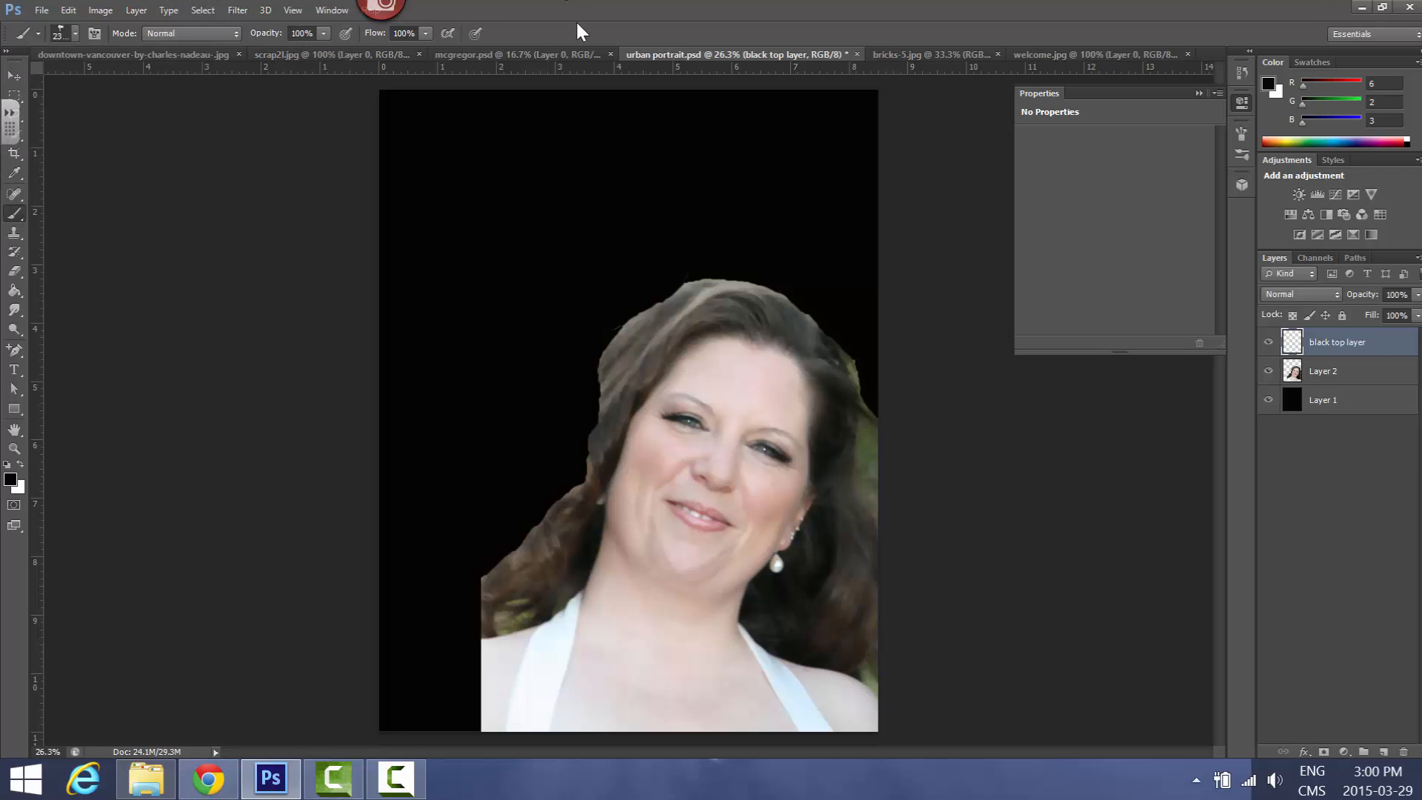
Keep the brush opacity at 100% and set its flow to 78%
left_click(324, 32)
left_click_drag(309, 50, 324, 50)
left_click(426, 33)
left_click(409, 50)
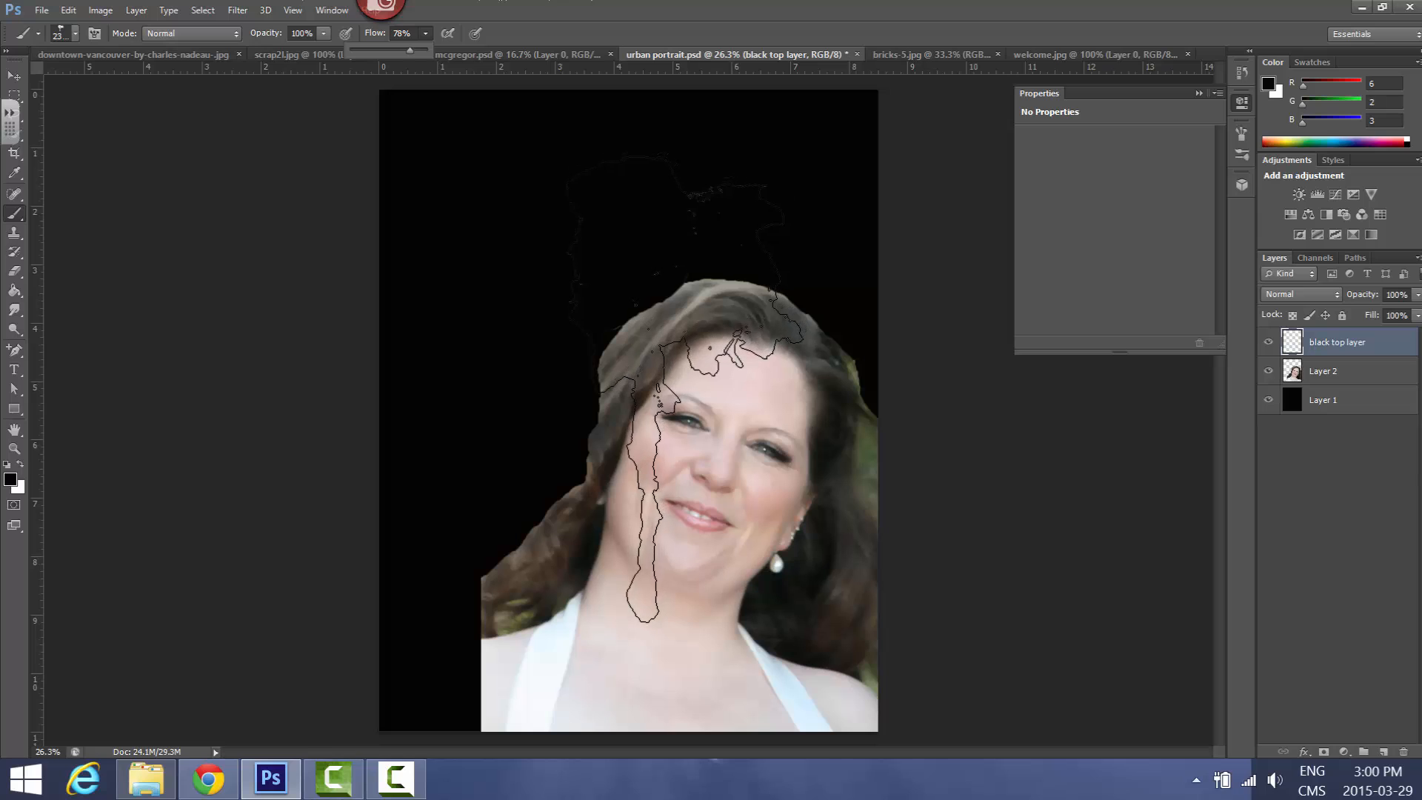
Undo a full-size test stamp over the head and reduce the brush size to 473 px
left_click(700, 452)
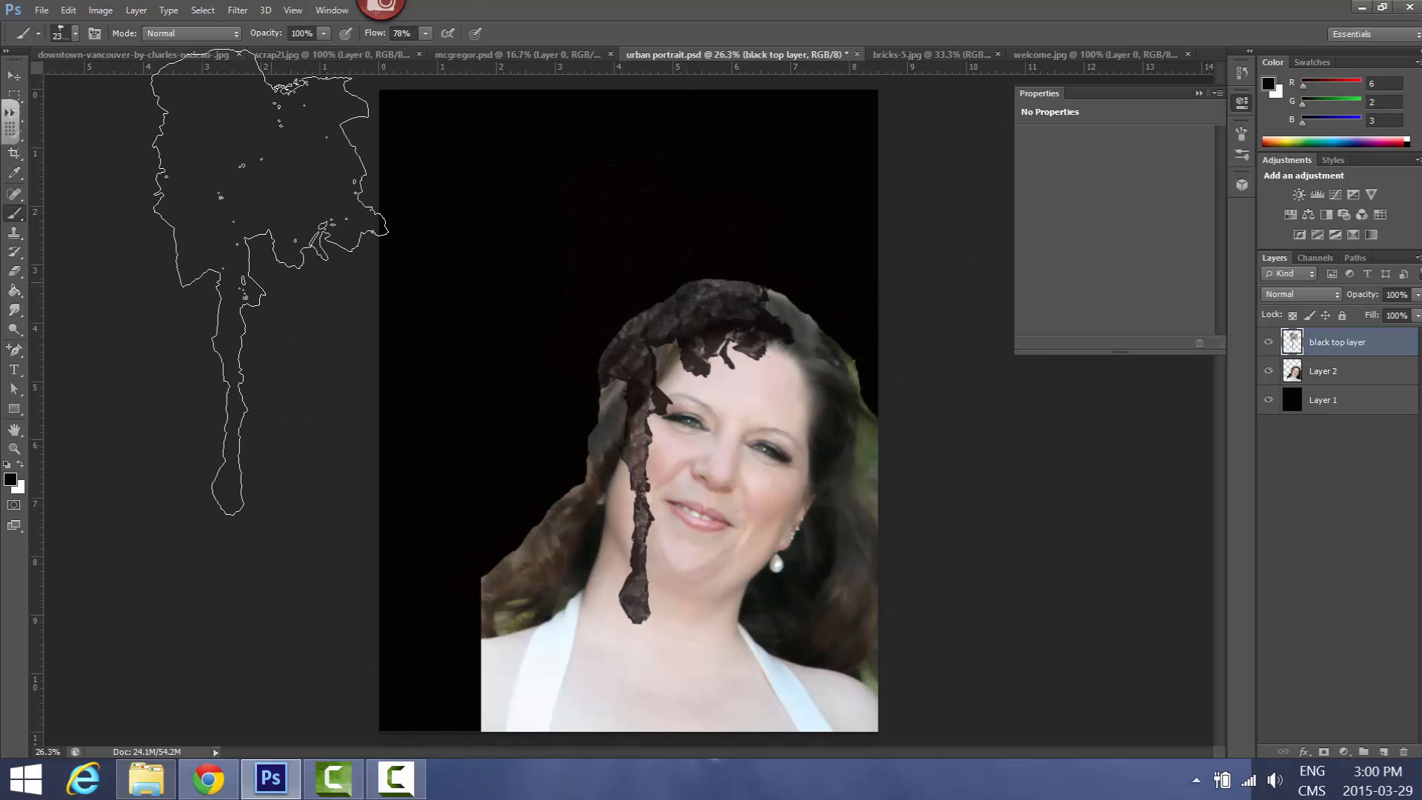
key("ctrl+z")
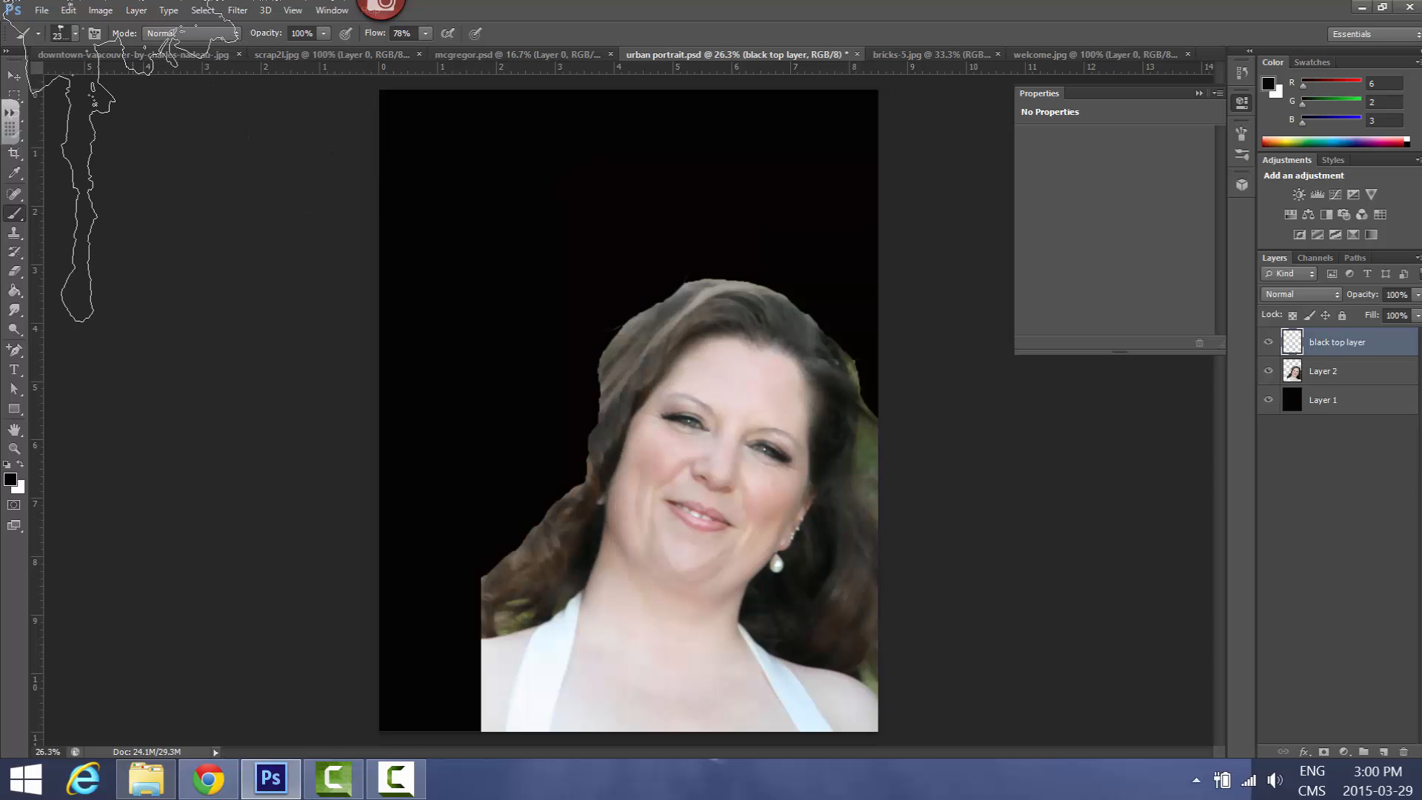
left_click(75, 33)
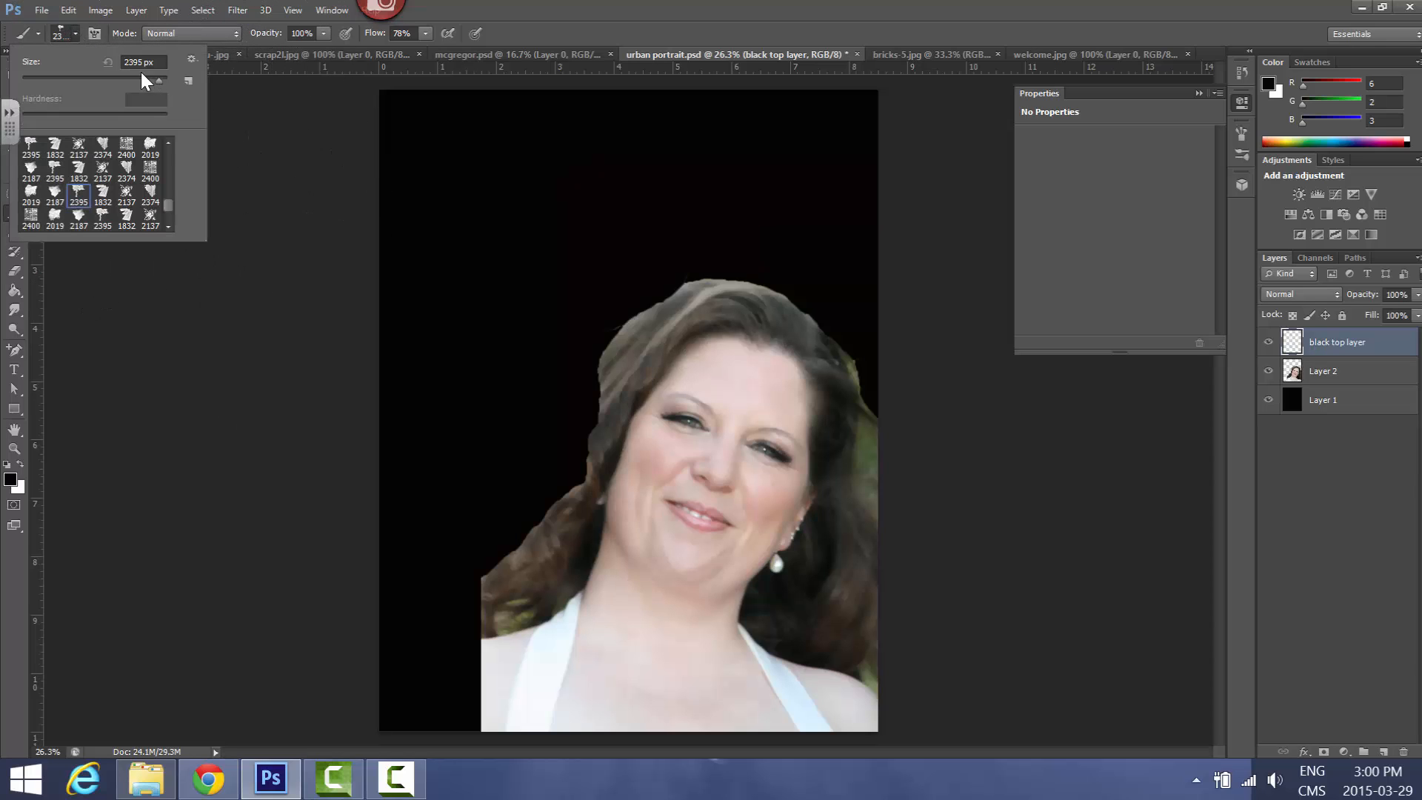
left_click_drag(108, 78, 62, 73)
left_click(123, 78)
left_click(150, 78)
Stamp black paint drips over the hair, beside the eye, and across the neck, chest and shoulders on the black top layer
left_click(652, 361)
left_click(653, 361)
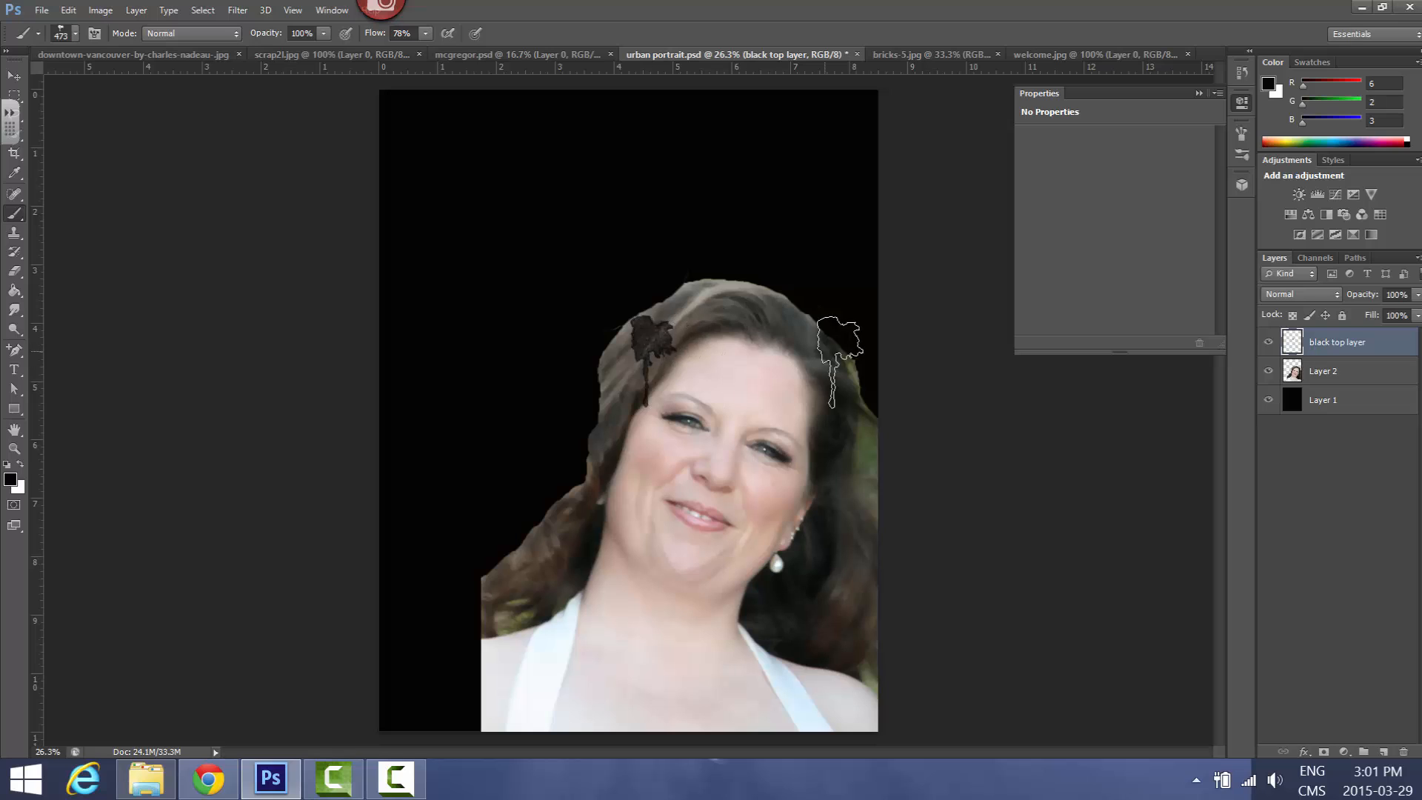
left_click(801, 448)
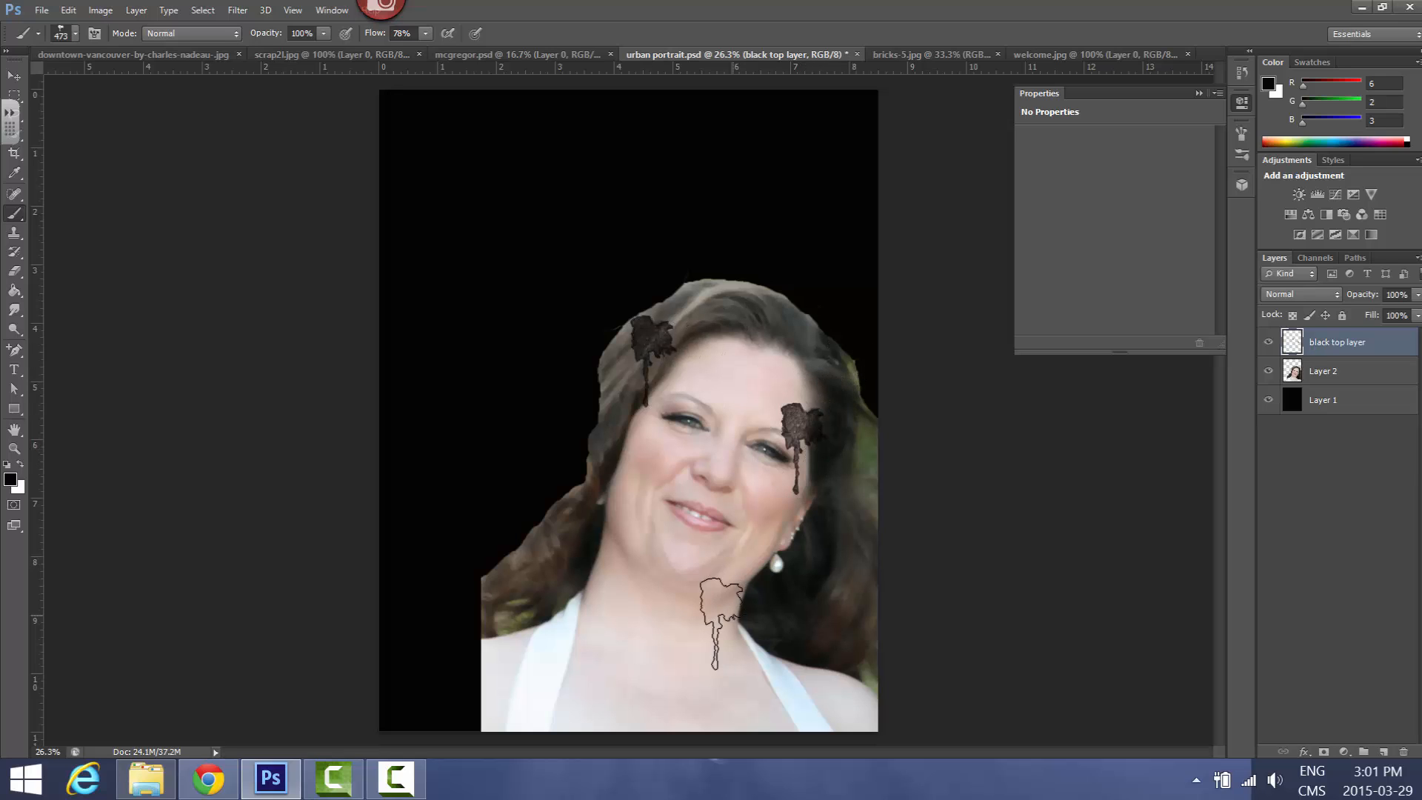
left_click(736, 607)
left_click(652, 614)
left_click(546, 644)
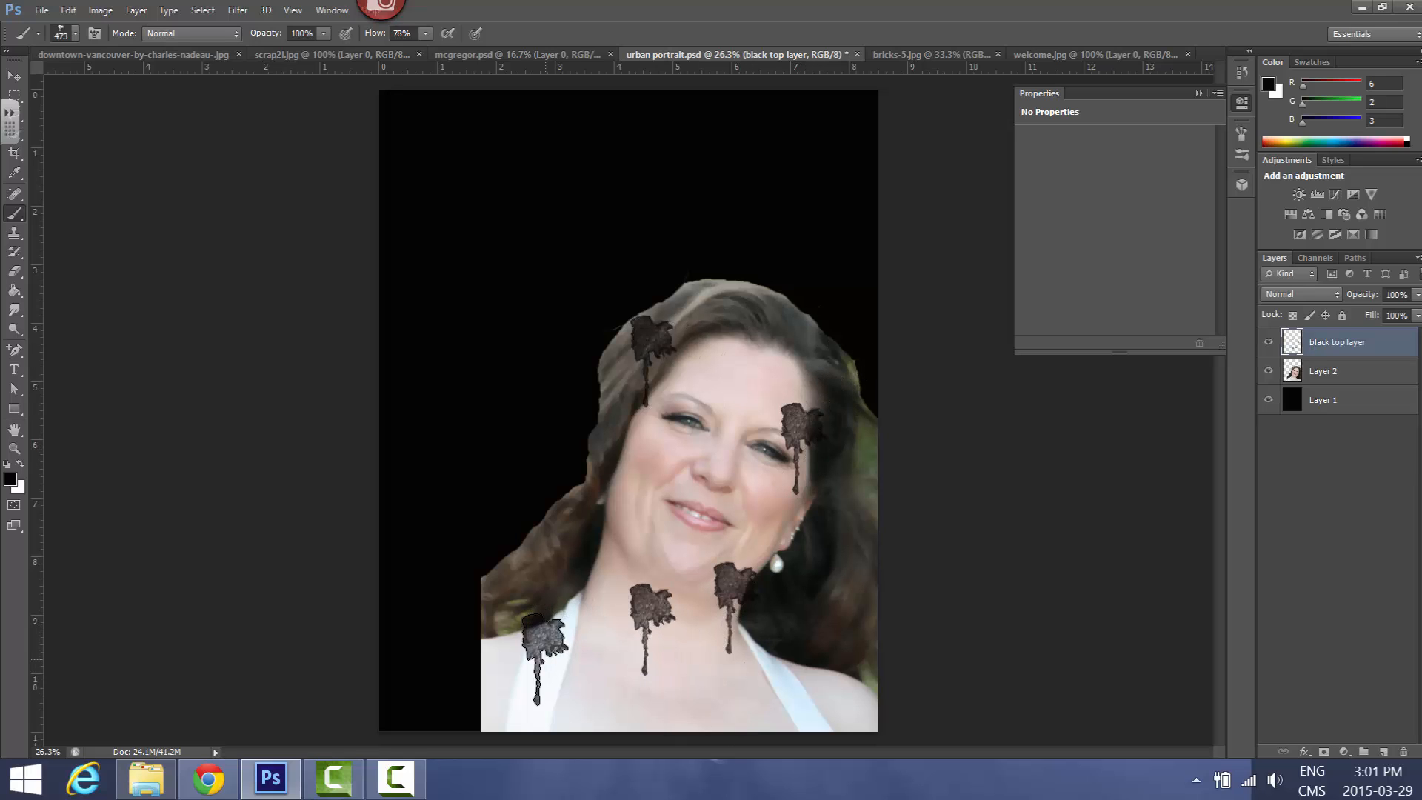
left_click(501, 674)
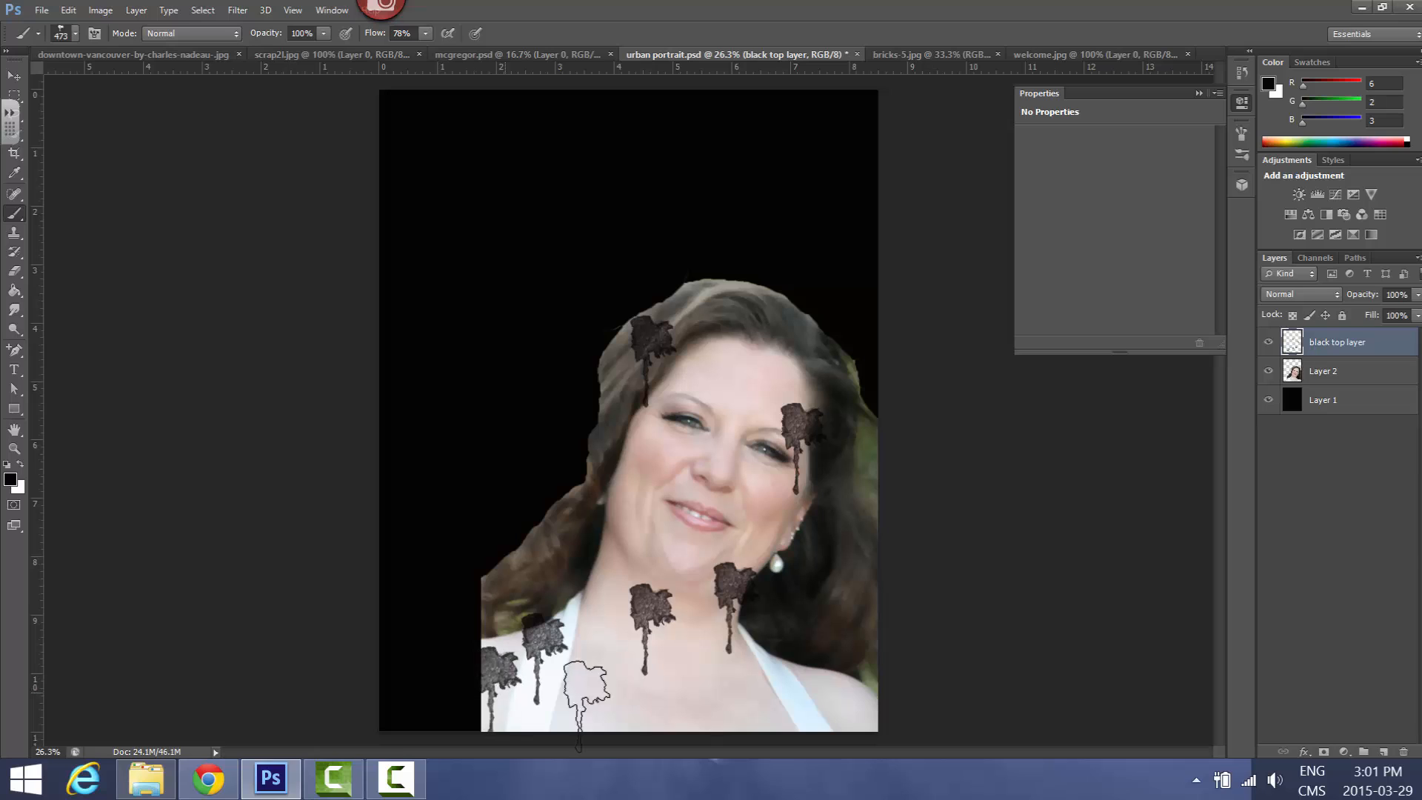
left_click(702, 690)
left_click(822, 708)
left_click(850, 568)
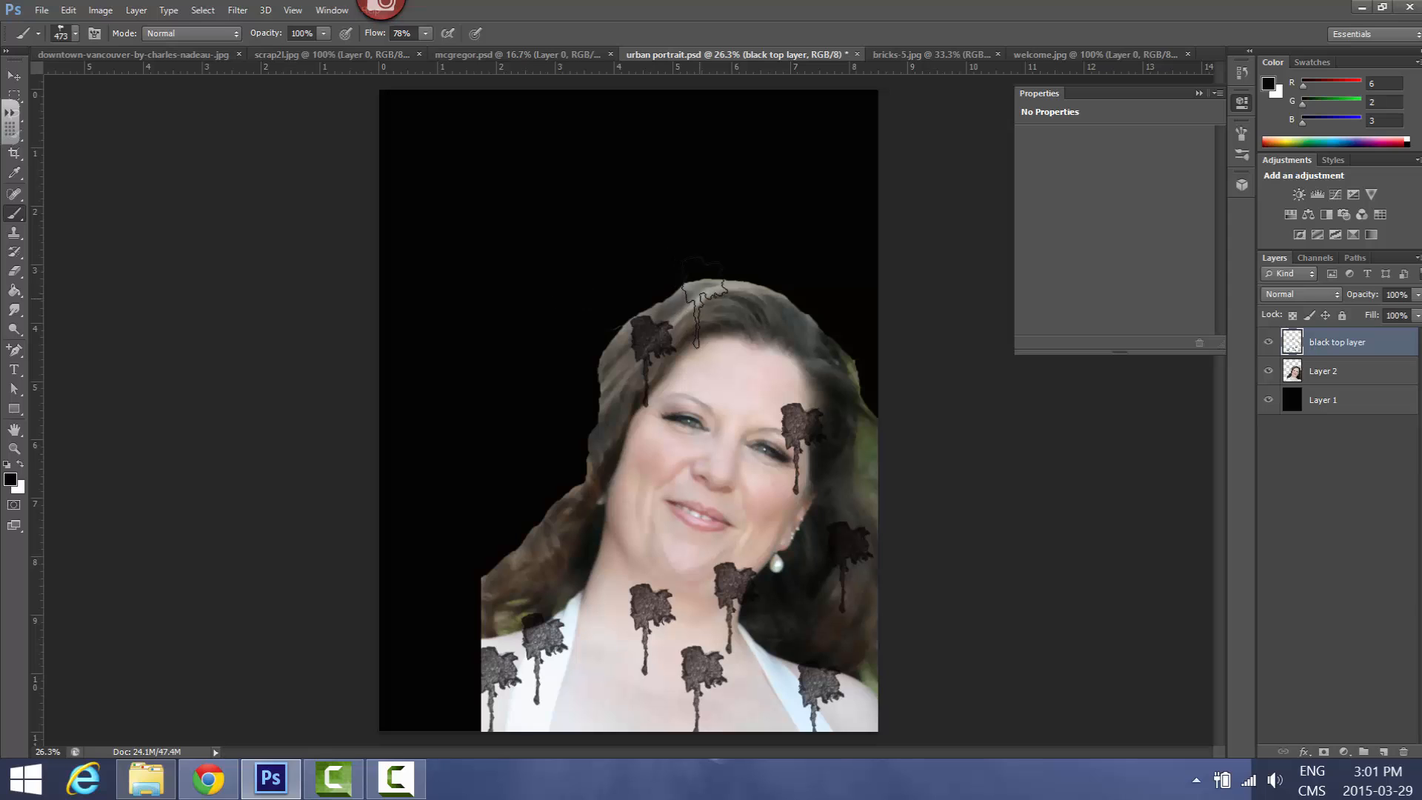
left_click(705, 305)
left_click(778, 323)
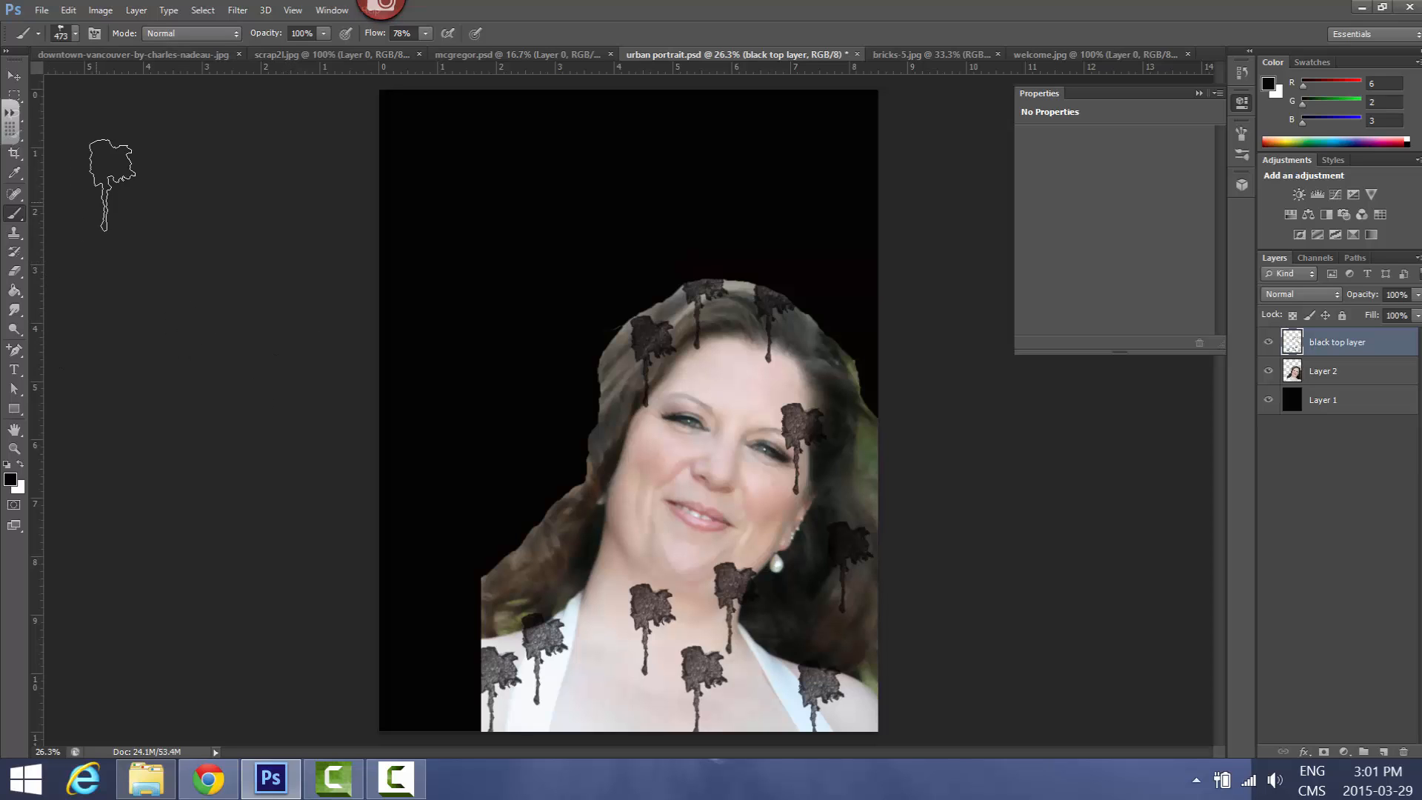
Make the portrait layer, Layer 2, active and choose the Color Replacement tool
left_click(1312, 377)
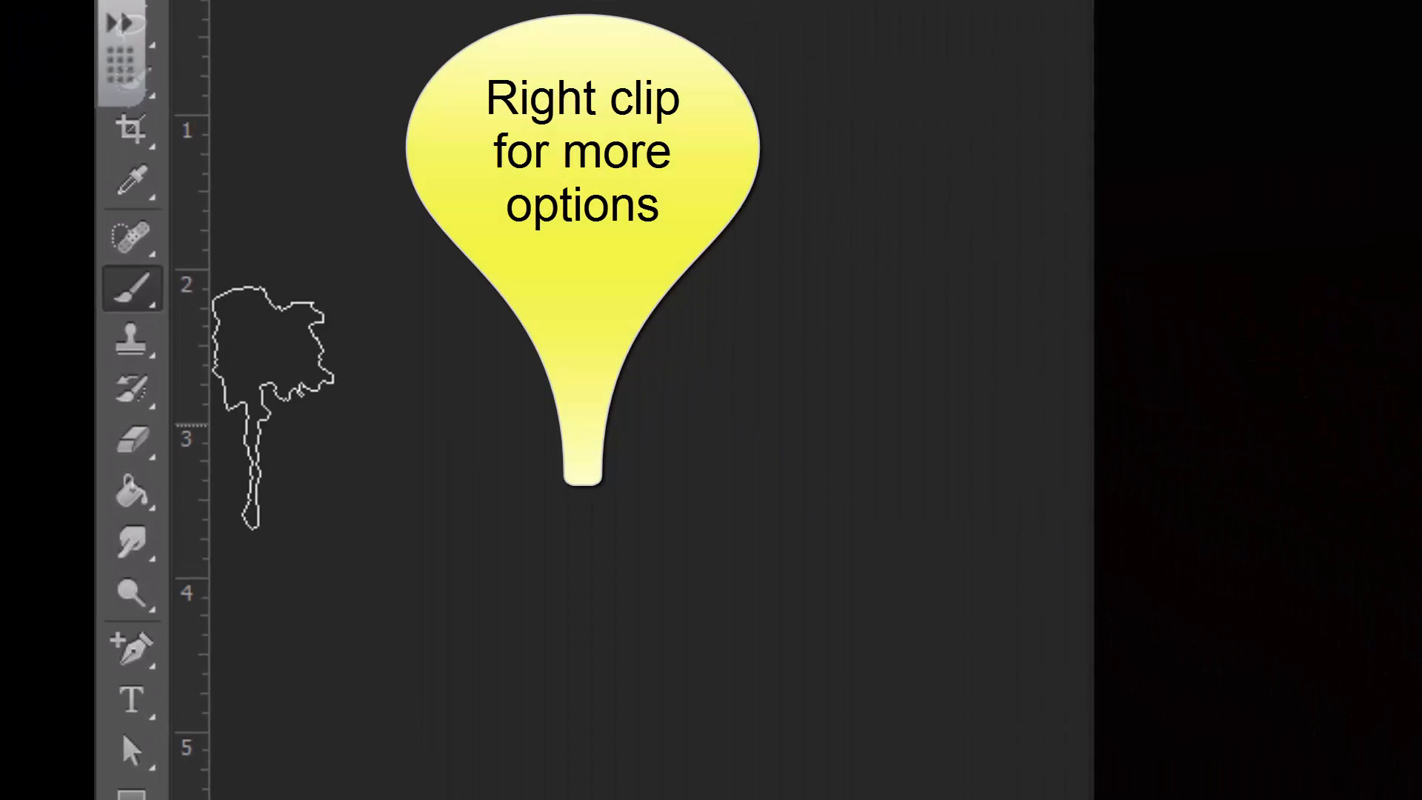
right_click(138, 296)
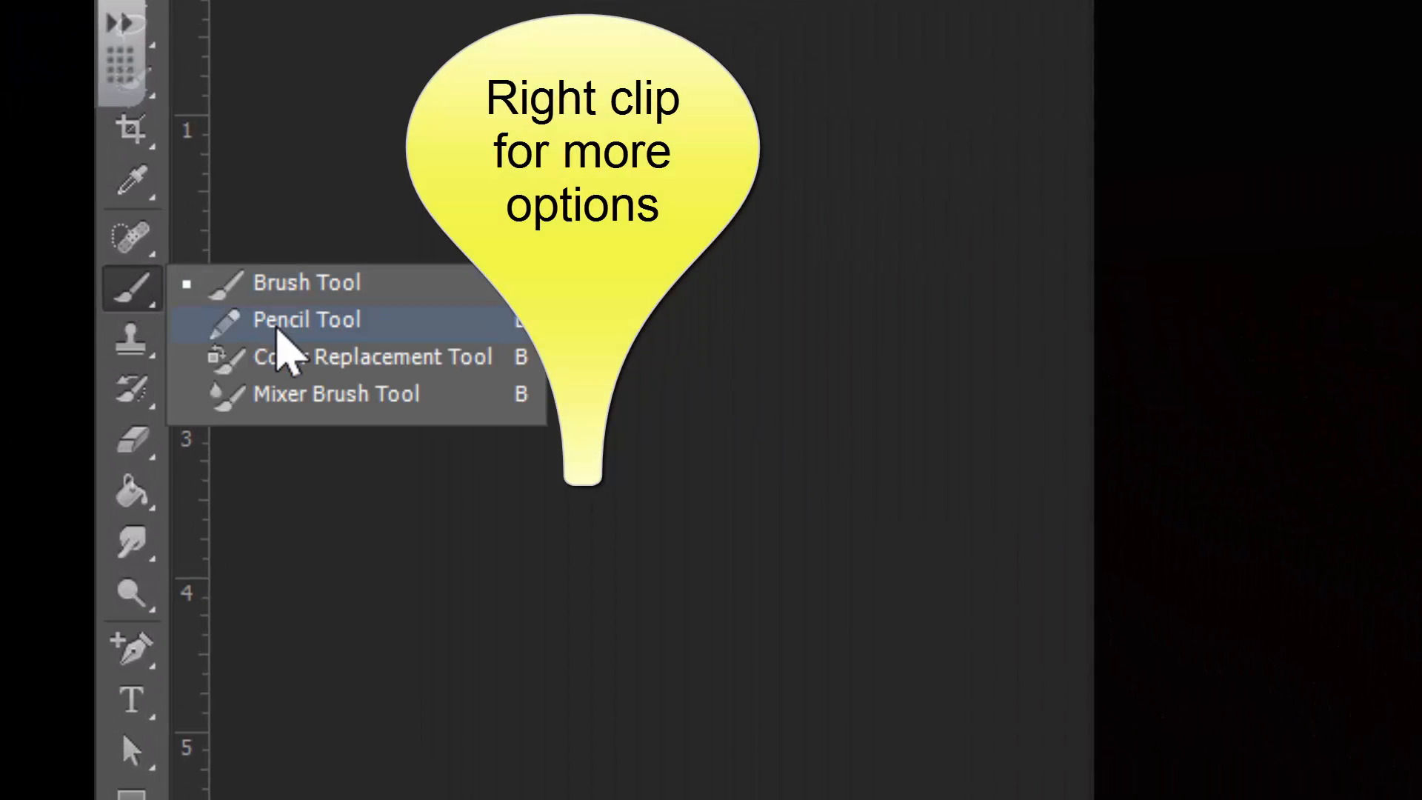
left_click(286, 359)
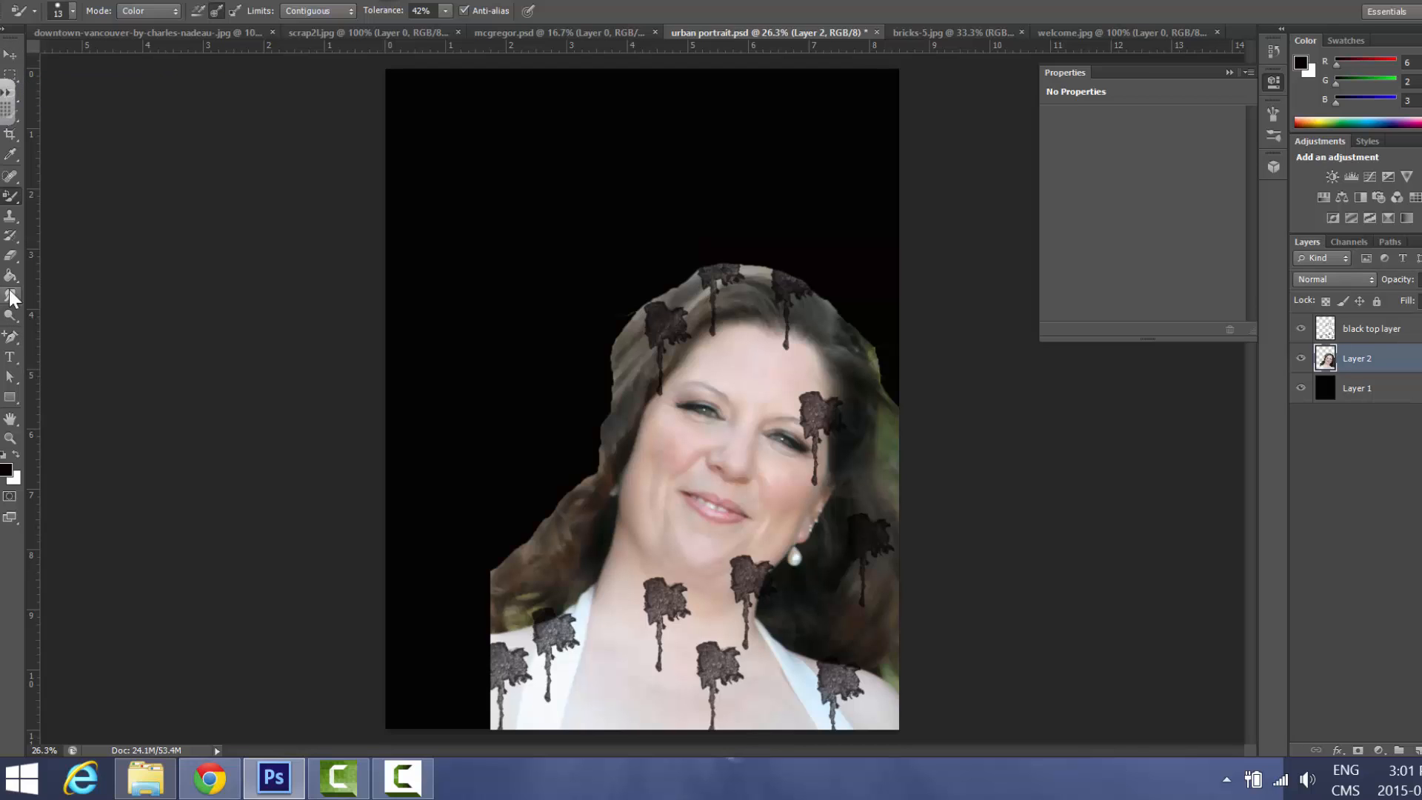
Select the whole mouth, including the upper and lower lips, on Layer 2 with the Quick Selection tool
left_click(10, 437)
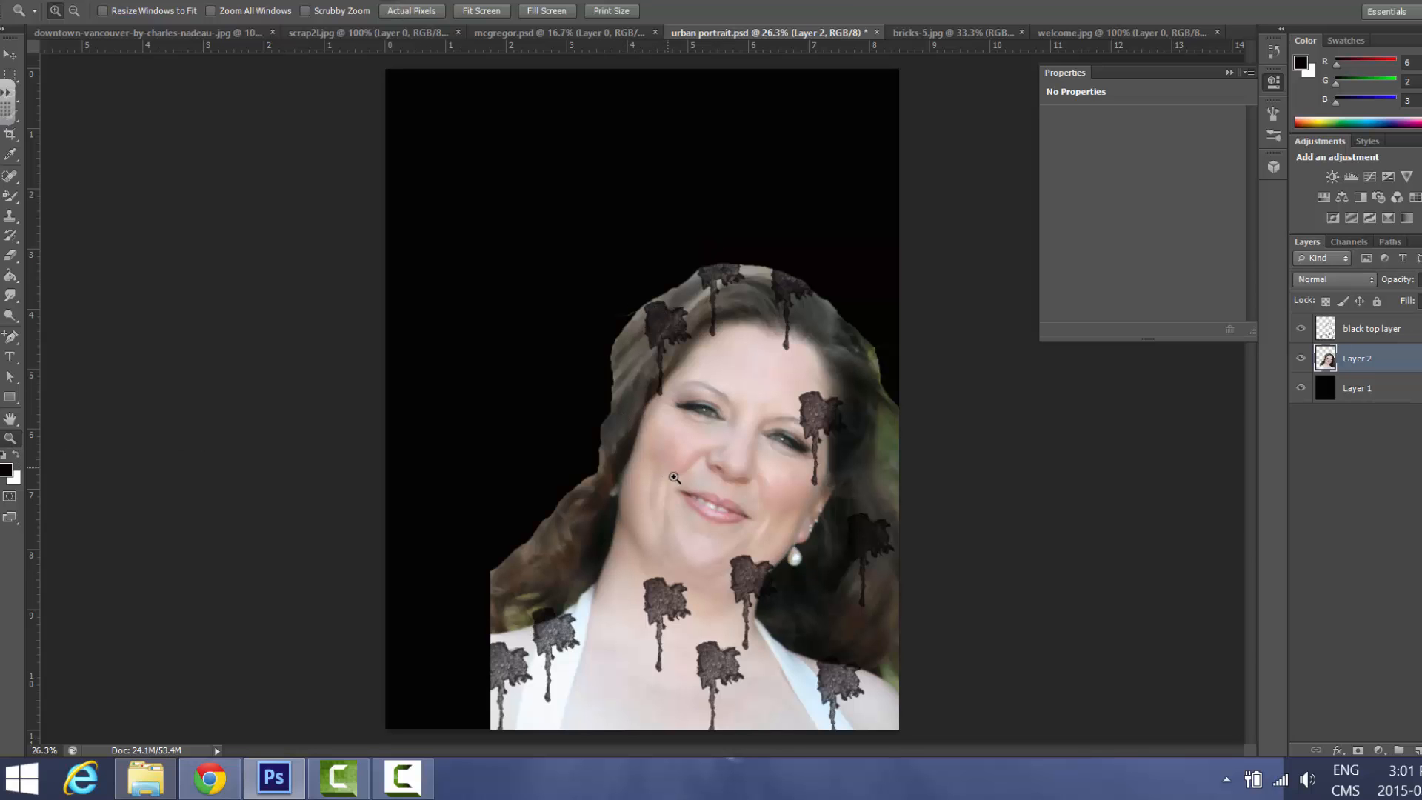
left_click_drag(673, 478, 820, 528)
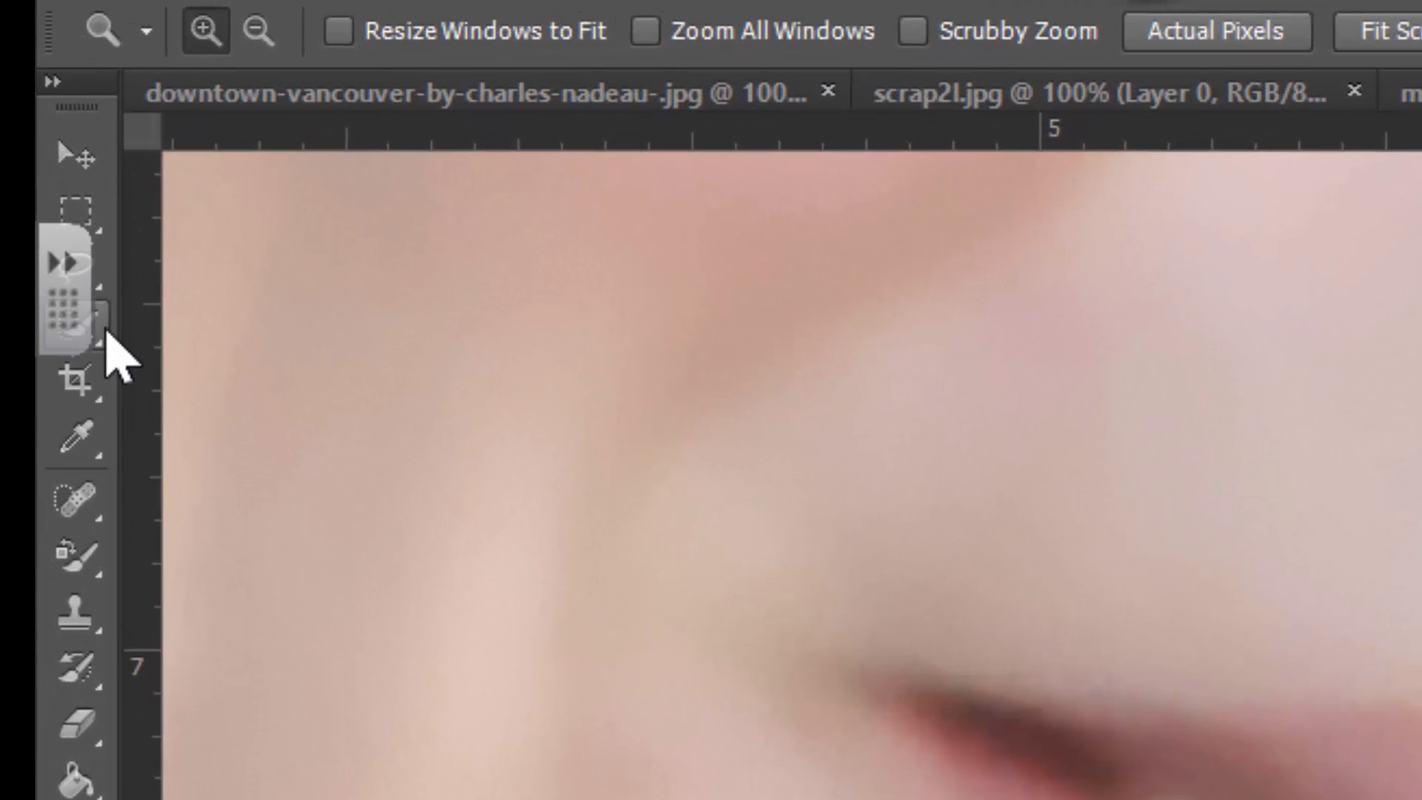
left_click(105, 333)
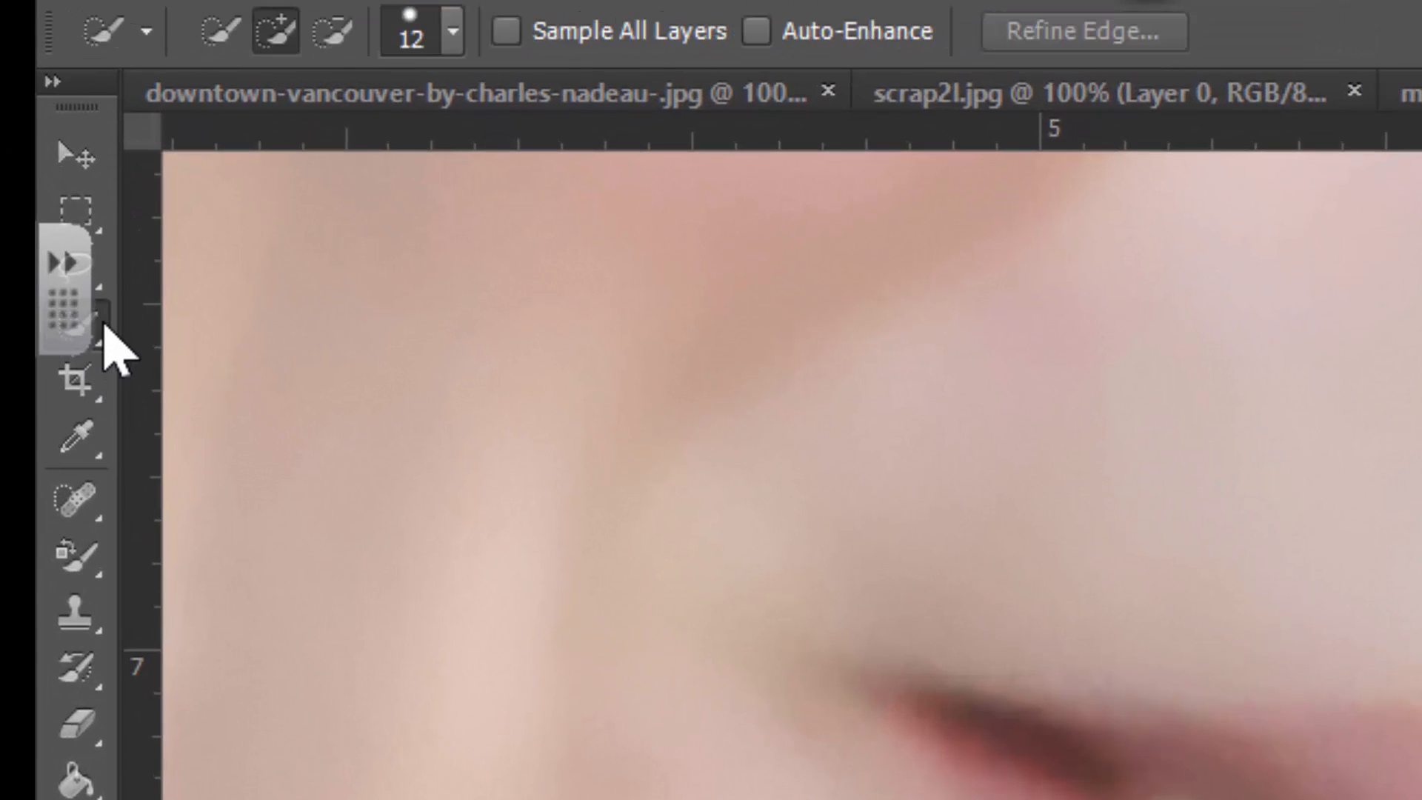
right_click(106, 331)
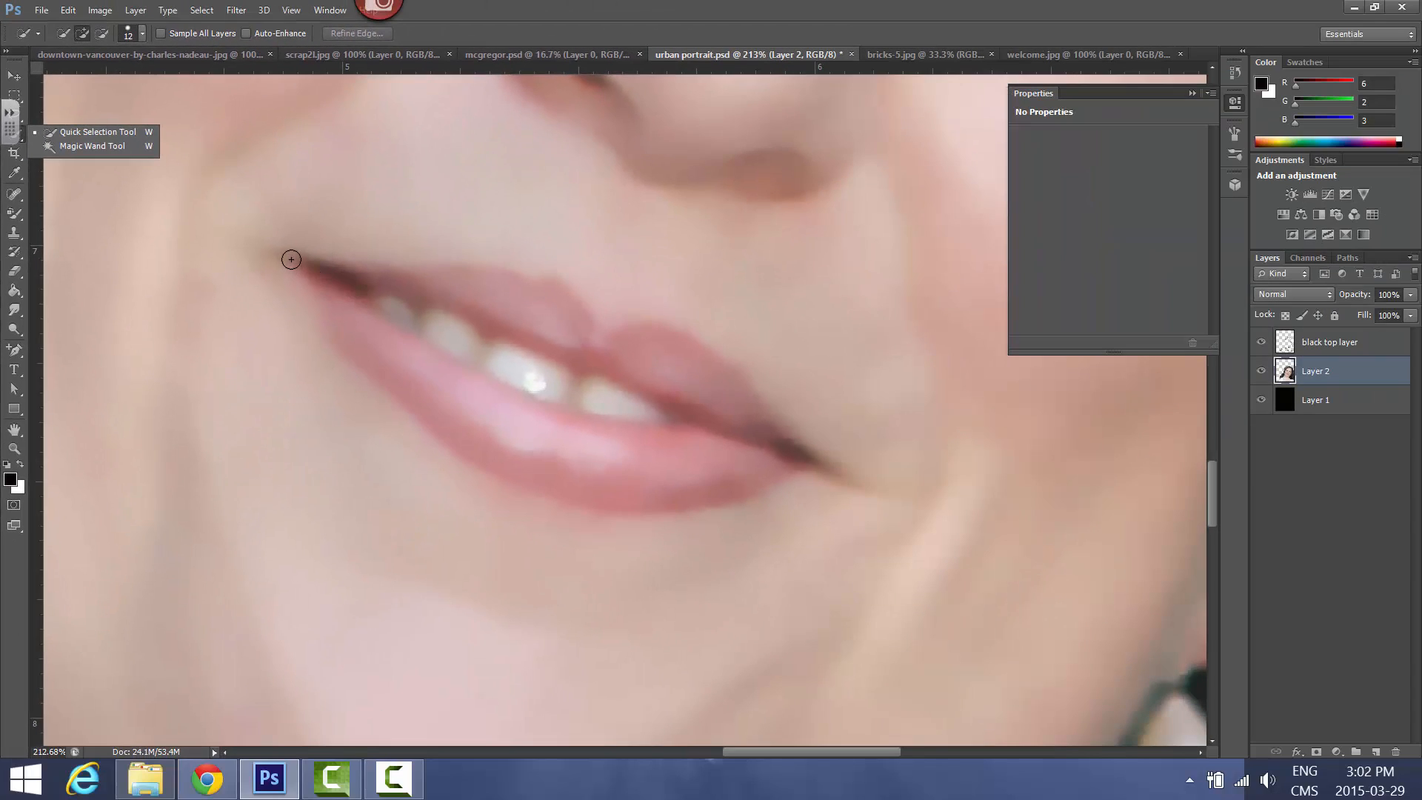
left_click_drag(291, 259, 304, 277)
left_click_drag(437, 394, 627, 457)
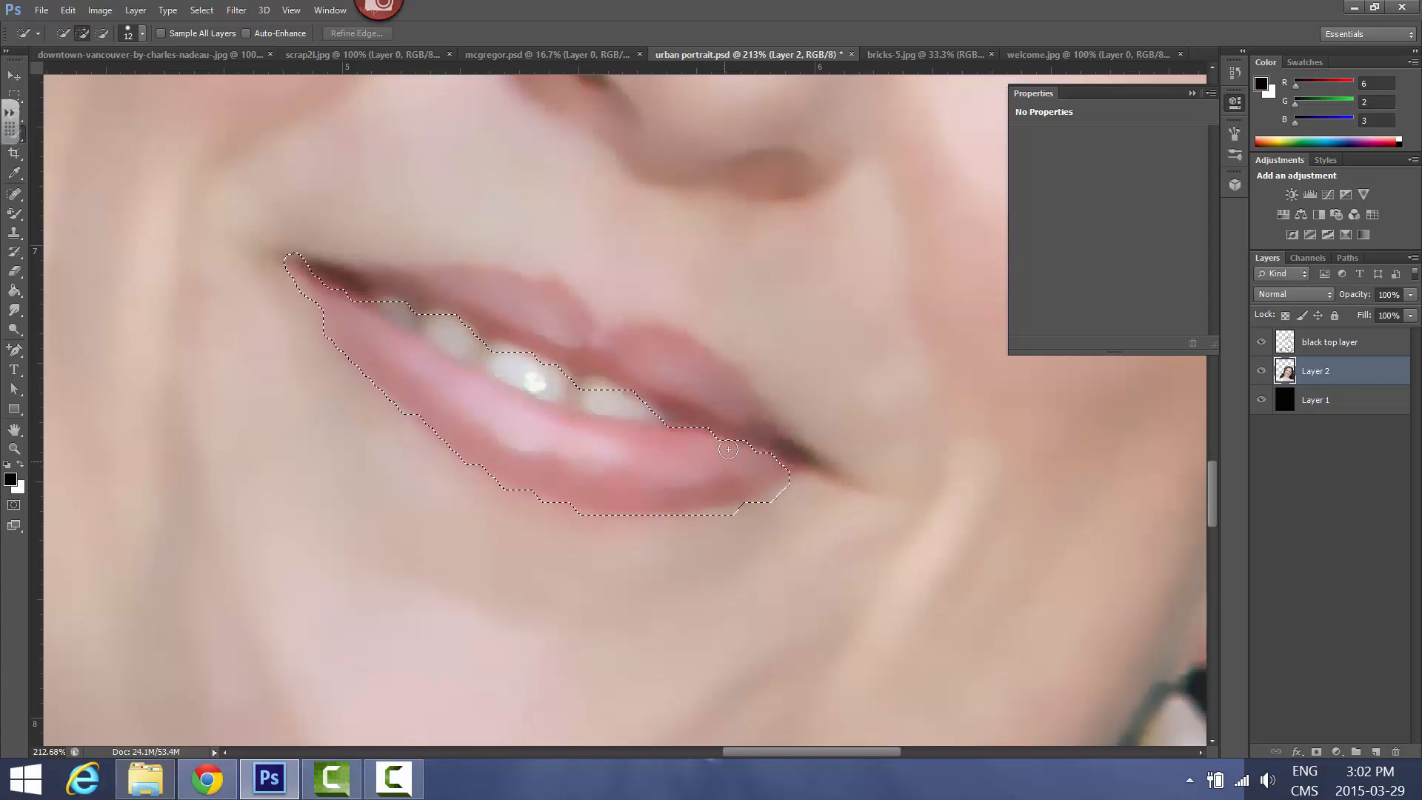
mouse_move(728, 448)
left_mouse_down()
mouse_move(722, 403)
mouse_move(665, 375)
left_mouse_up()
mouse_move(542, 319)
left_mouse_down()
mouse_move(499, 306)
mouse_move(503, 330)
left_mouse_up()
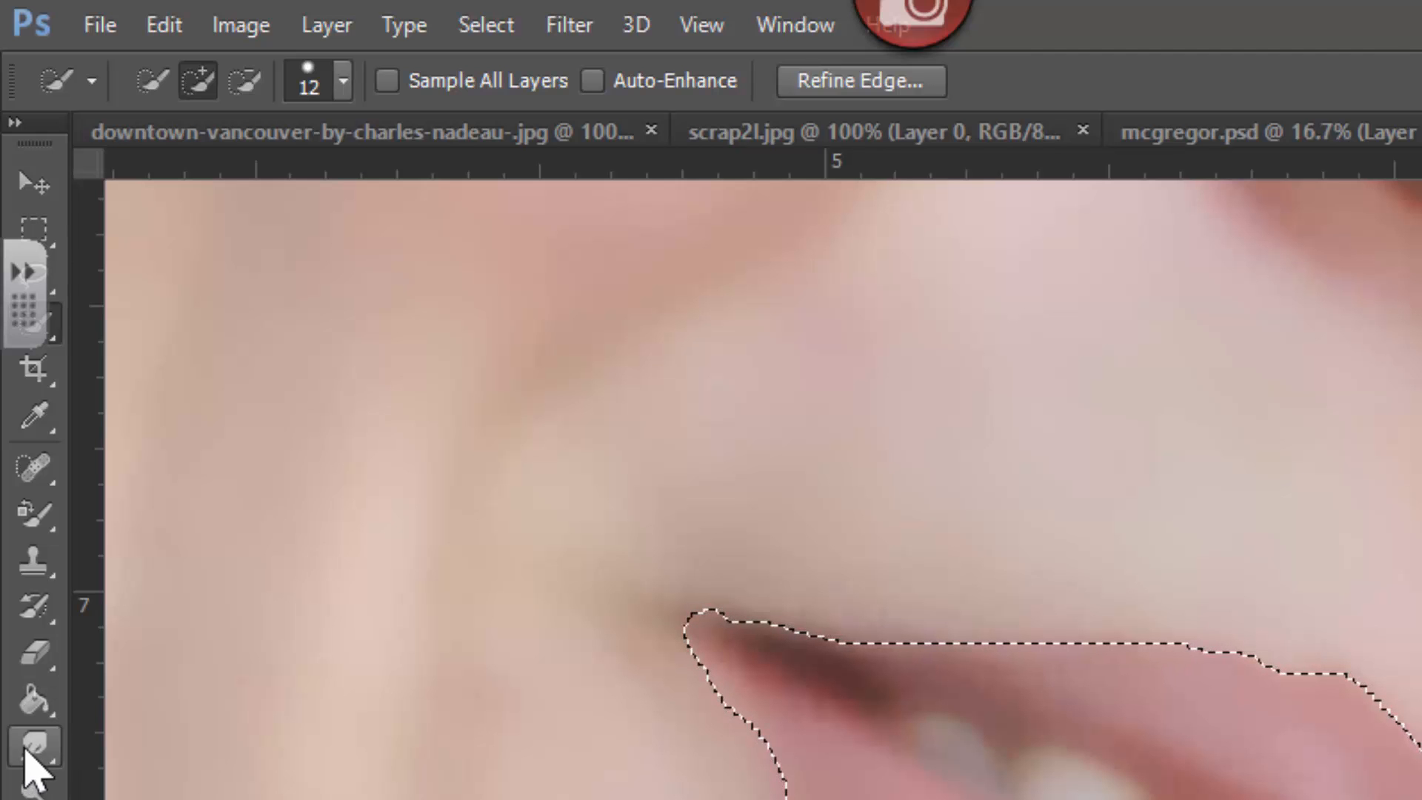
Sample the lower lip's colour as the foreground colour and change it to the red #ca2c3f
left_click(43, 414)
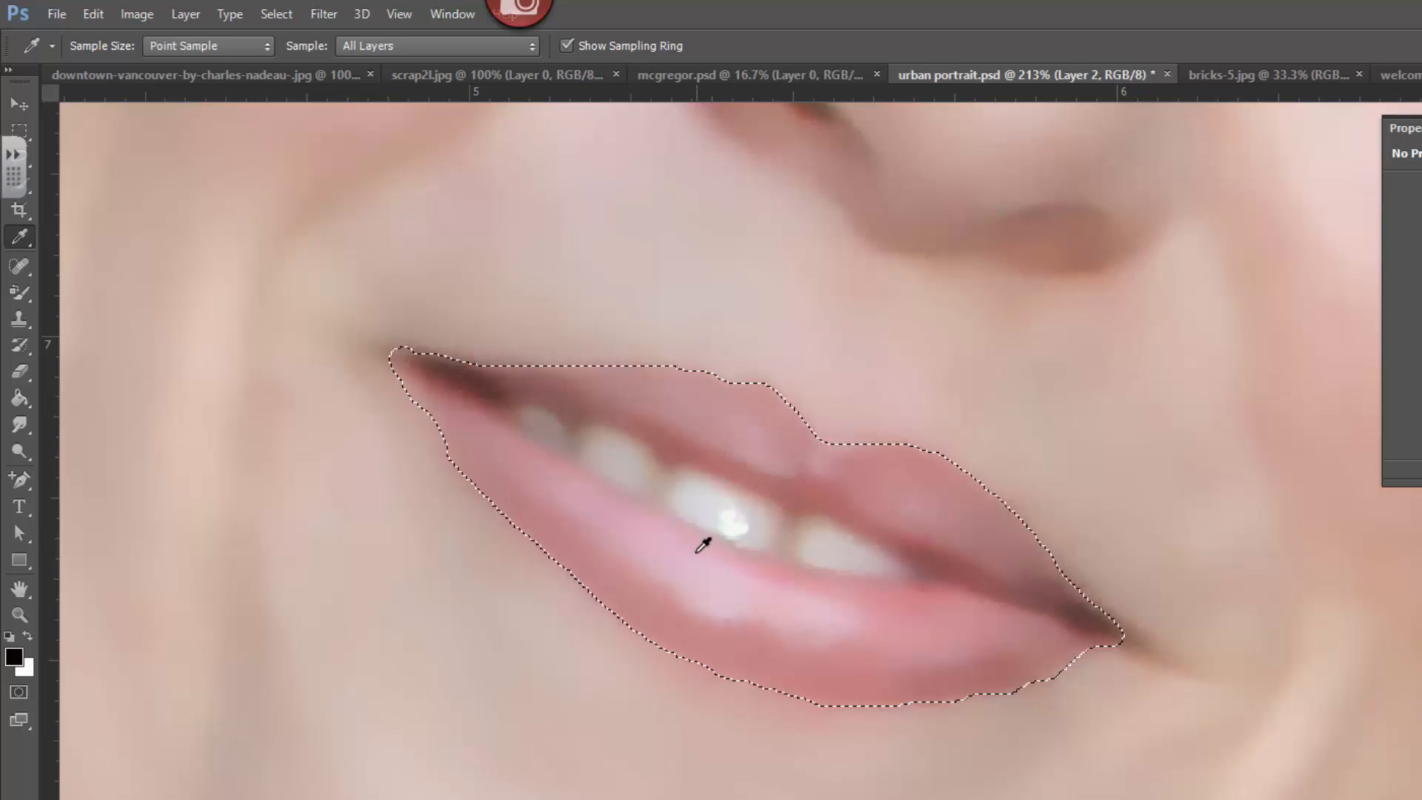
left_click(783, 656)
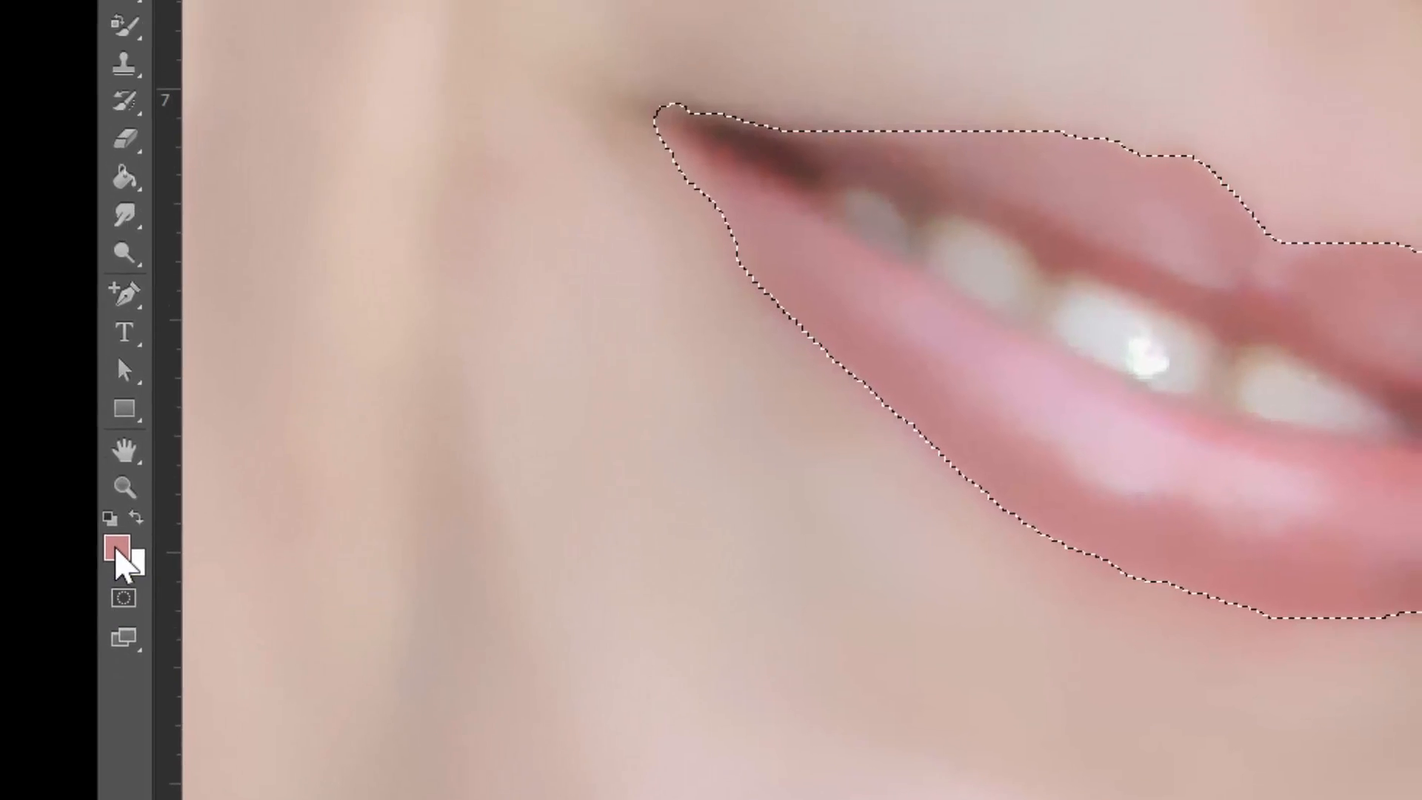
left_click(161, 393)
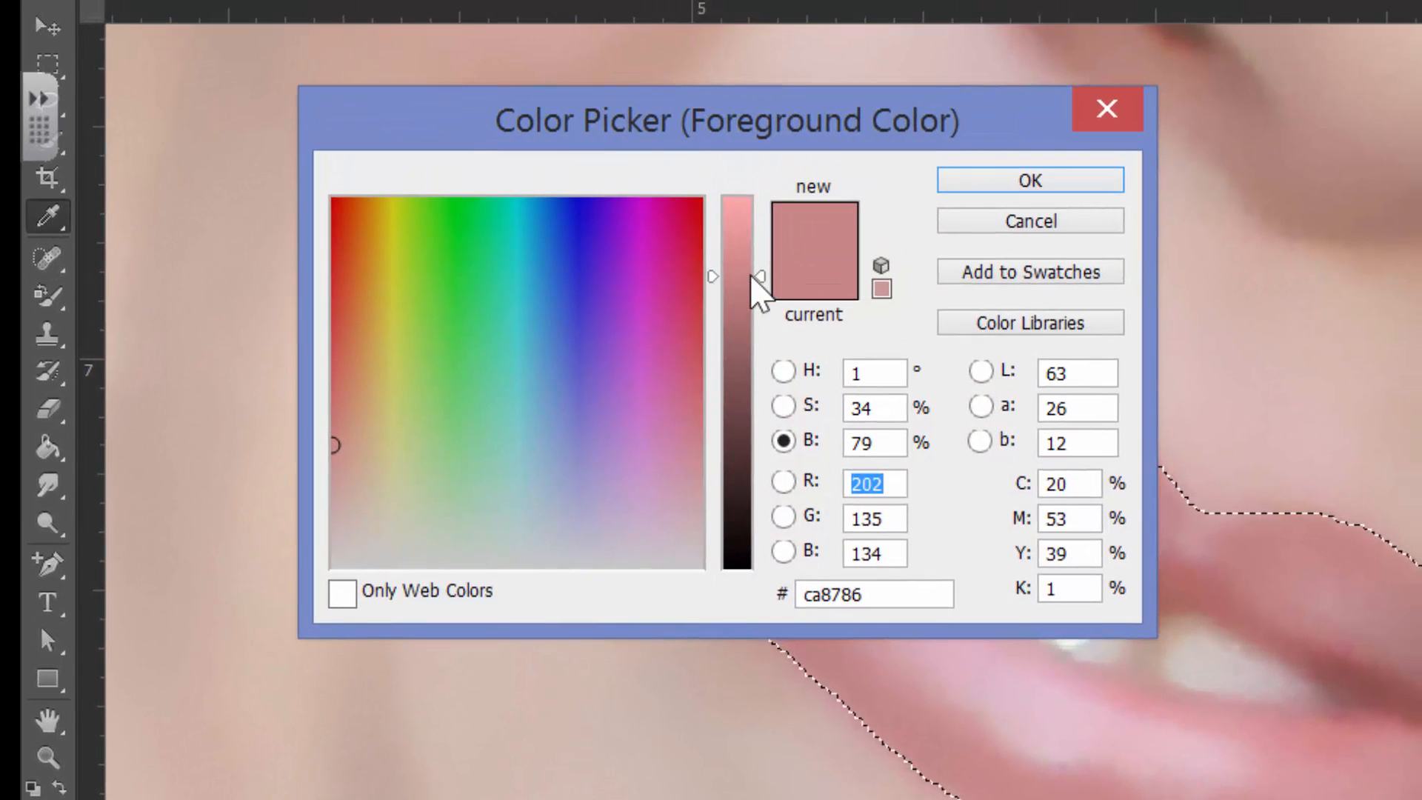
left_click(694, 278)
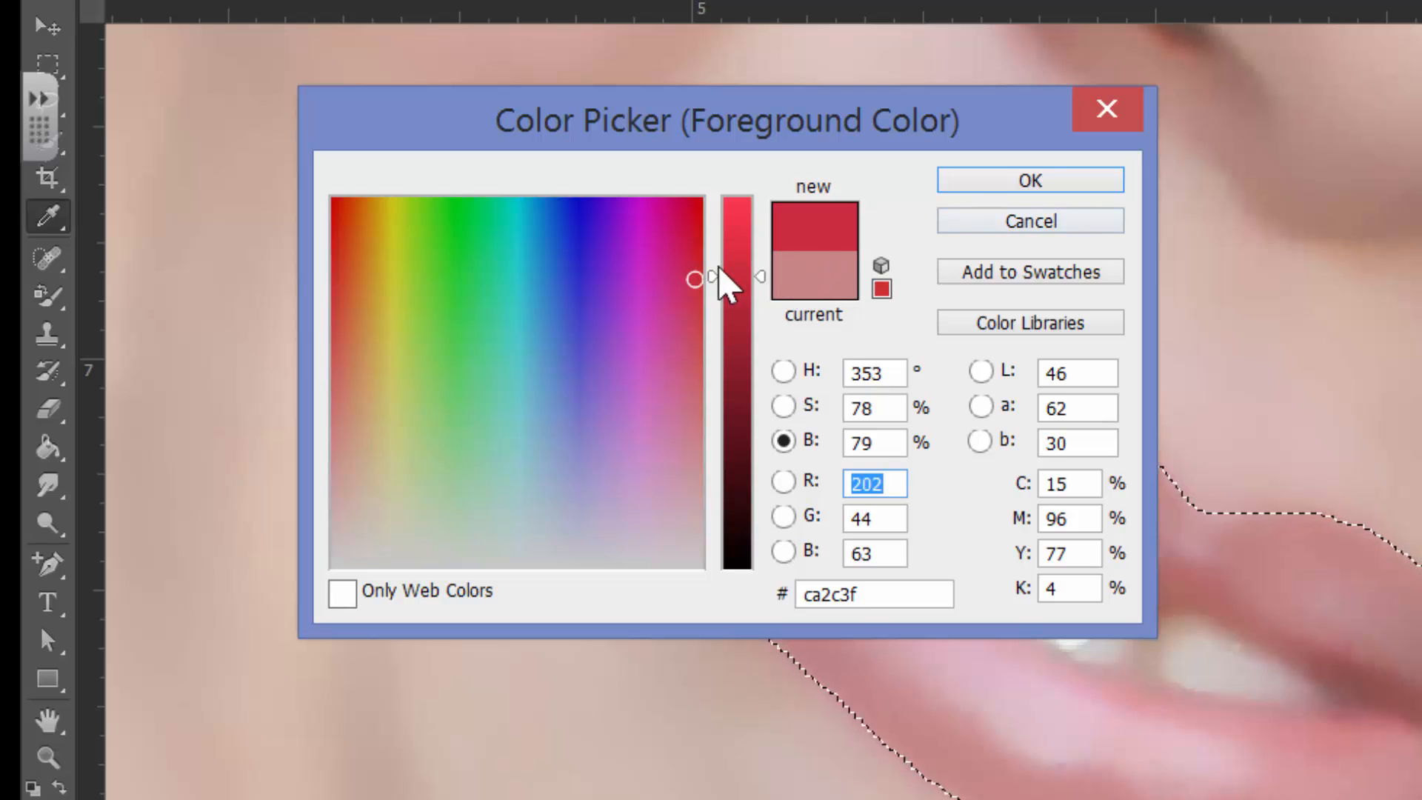
left_click(1040, 189)
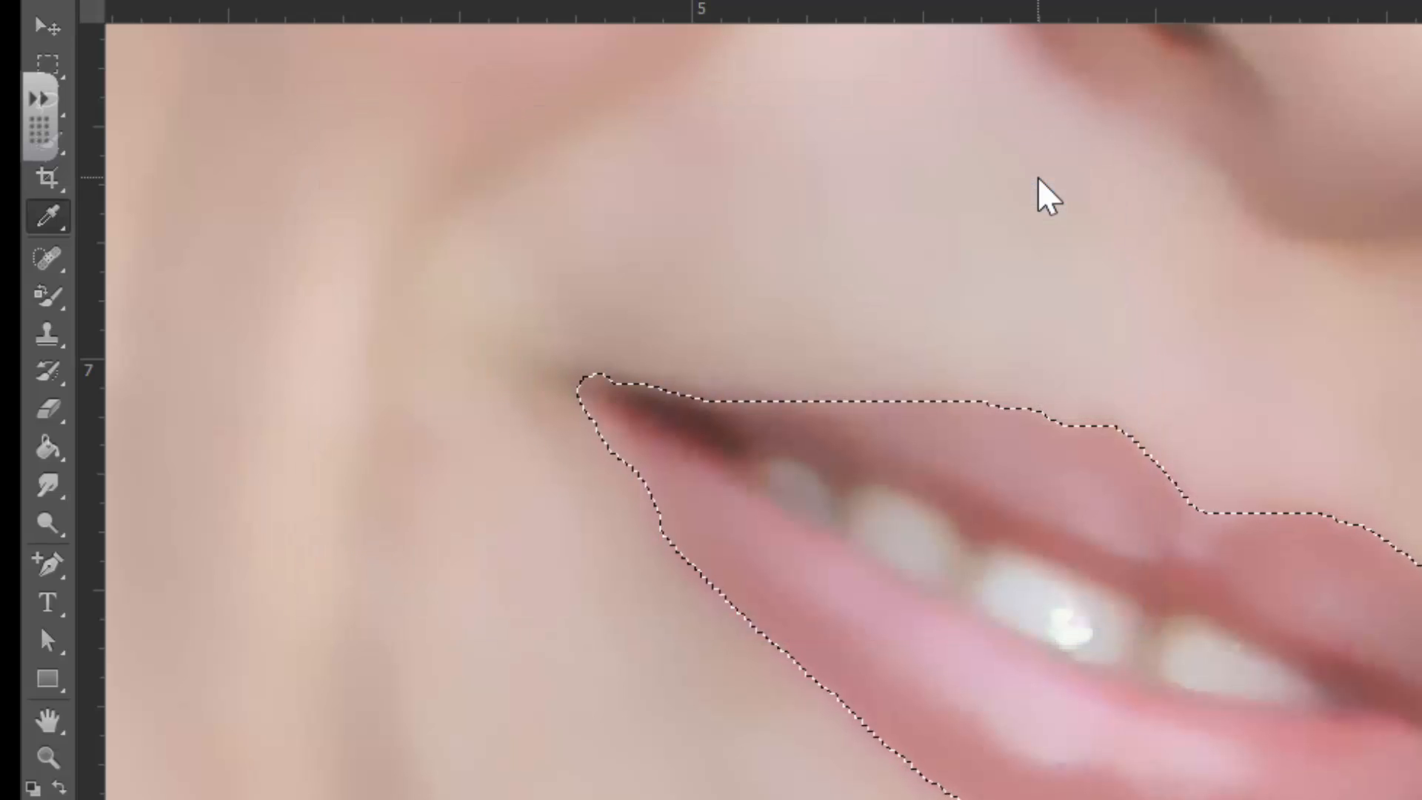
Recolour the selected lower and upper lips with the red foreground colour using the Color Replacement tool, leaving the teeth unpainted, and deselect
left_click(51, 303)
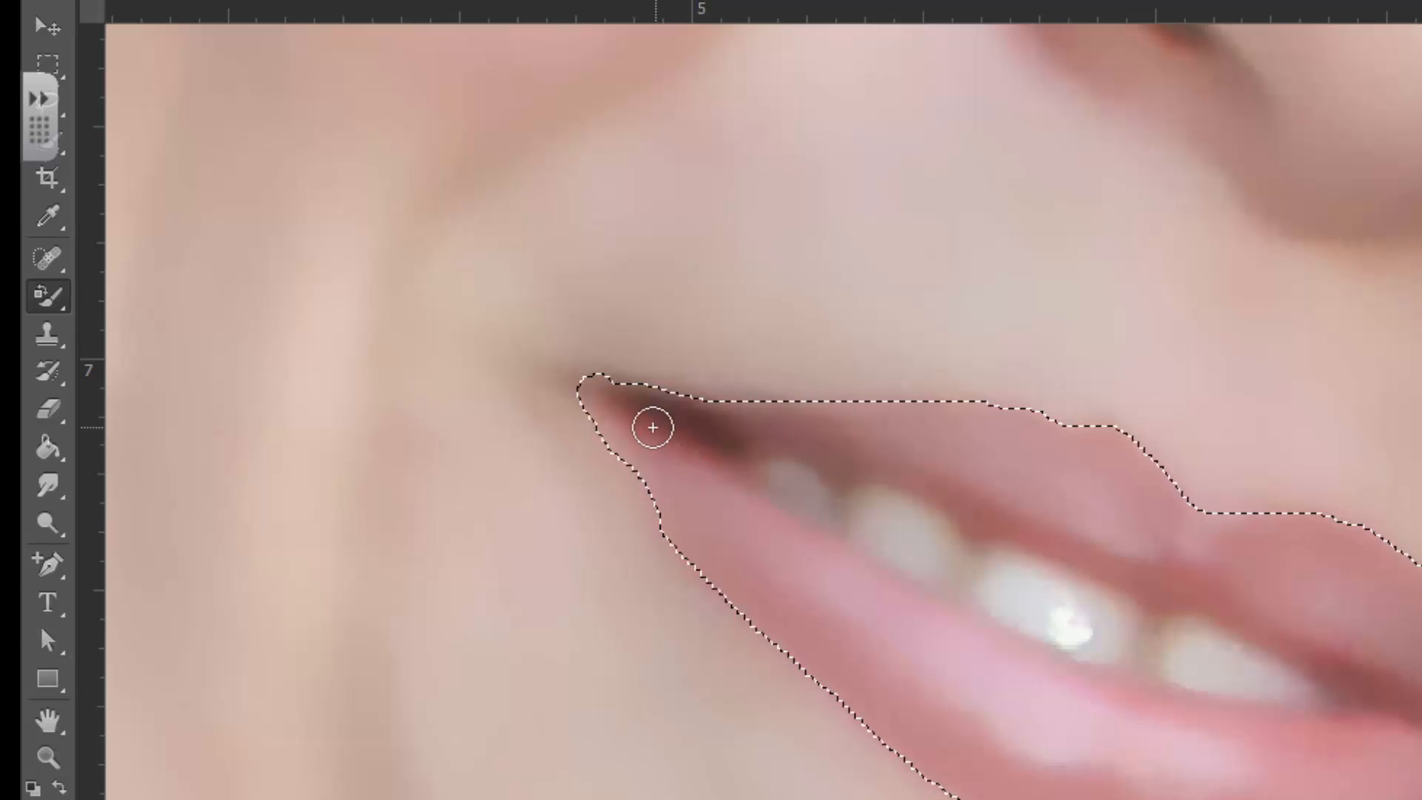
mouse_move(647, 444)
left_mouse_down()
mouse_move(700, 503)
mouse_move(885, 601)
left_mouse_up()
mouse_move(826, 553)
left_mouse_down()
mouse_move(681, 467)
mouse_move(996, 650)
mouse_move(941, 643)
mouse_move(955, 700)
mouse_move(691, 514)
mouse_move(711, 565)
mouse_move(814, 655)
mouse_move(962, 762)
mouse_move(753, 564)
mouse_move(955, 740)
mouse_move(1093, 772)
left_mouse_up()
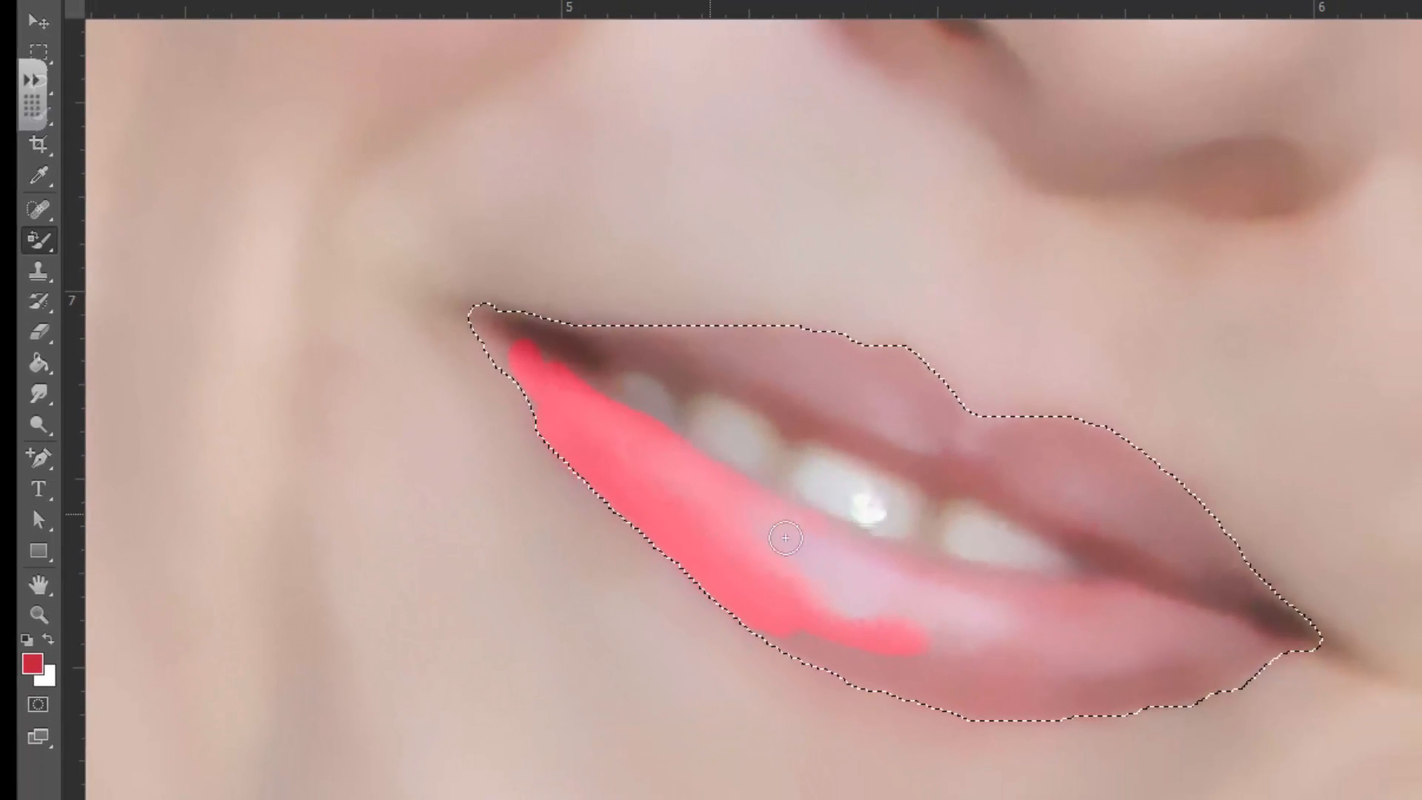
mouse_move(966, 601)
left_mouse_down()
mouse_move(1143, 622)
mouse_move(984, 600)
mouse_move(963, 579)
mouse_move(1142, 602)
mouse_move(1240, 650)
mouse_move(1105, 673)
mouse_move(863, 652)
left_mouse_up()
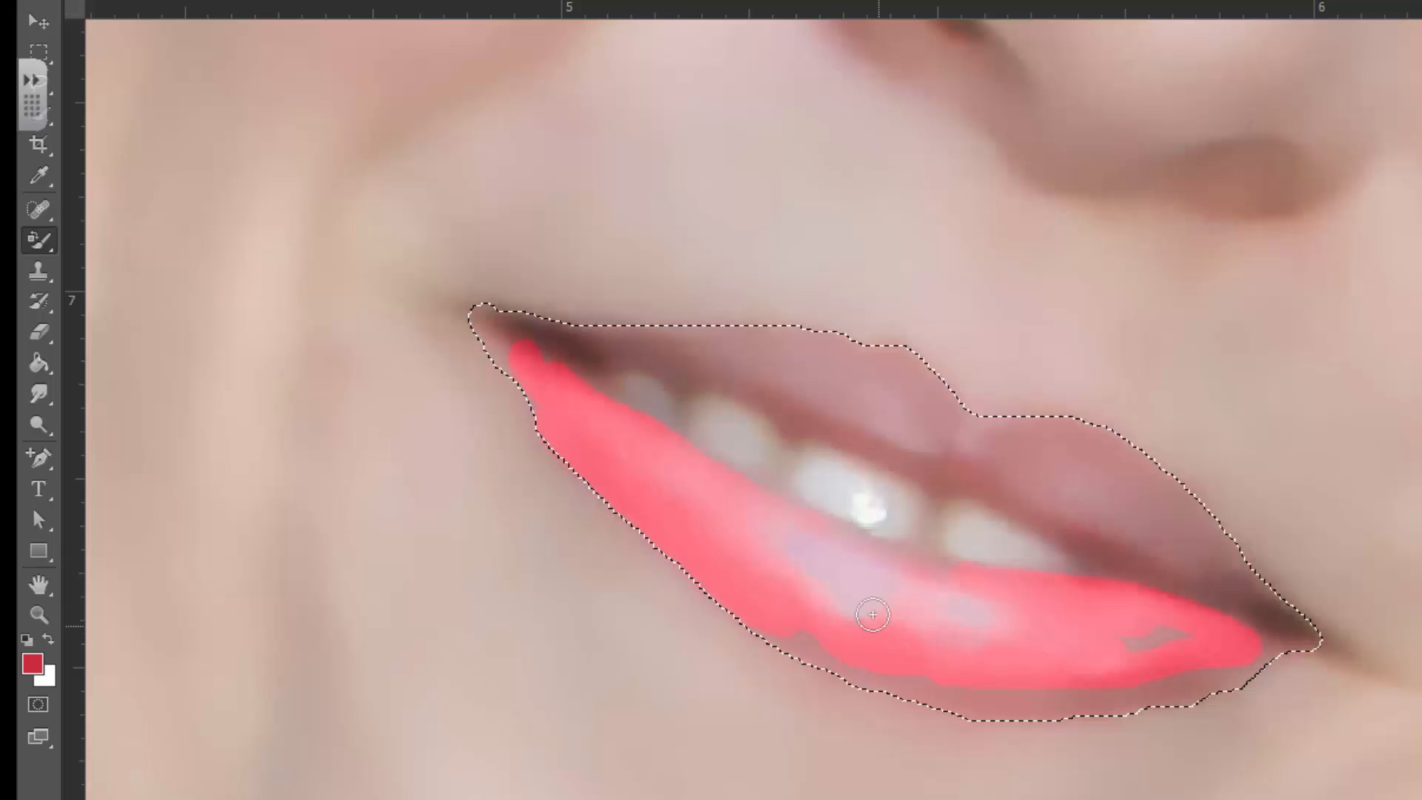
mouse_move(855, 663)
left_mouse_down()
mouse_move(1133, 702)
mouse_move(1231, 670)
mouse_move(1204, 650)
mouse_move(1147, 673)
mouse_move(1136, 650)
mouse_move(1274, 629)
mouse_move(1235, 662)
mouse_move(1293, 636)
mouse_move(1099, 535)
mouse_move(979, 439)
mouse_move(1098, 452)
mouse_move(1205, 538)
mouse_move(1256, 604)
mouse_move(1221, 573)
mouse_move(1291, 613)
mouse_move(1207, 560)
mouse_move(1107, 458)
mouse_move(1046, 436)
mouse_move(1171, 544)
mouse_move(941, 453)
mouse_move(1139, 550)
mouse_move(860, 346)
mouse_move(725, 329)
mouse_move(579, 336)
mouse_move(766, 354)
mouse_move(870, 396)
mouse_move(948, 462)
mouse_move(901, 411)
mouse_move(766, 344)
mouse_move(726, 344)
mouse_move(943, 451)
mouse_move(753, 373)
mouse_move(657, 365)
mouse_move(990, 475)
mouse_move(770, 363)
mouse_move(499, 330)
mouse_move(545, 375)
mouse_move(511, 337)
left_mouse_up()
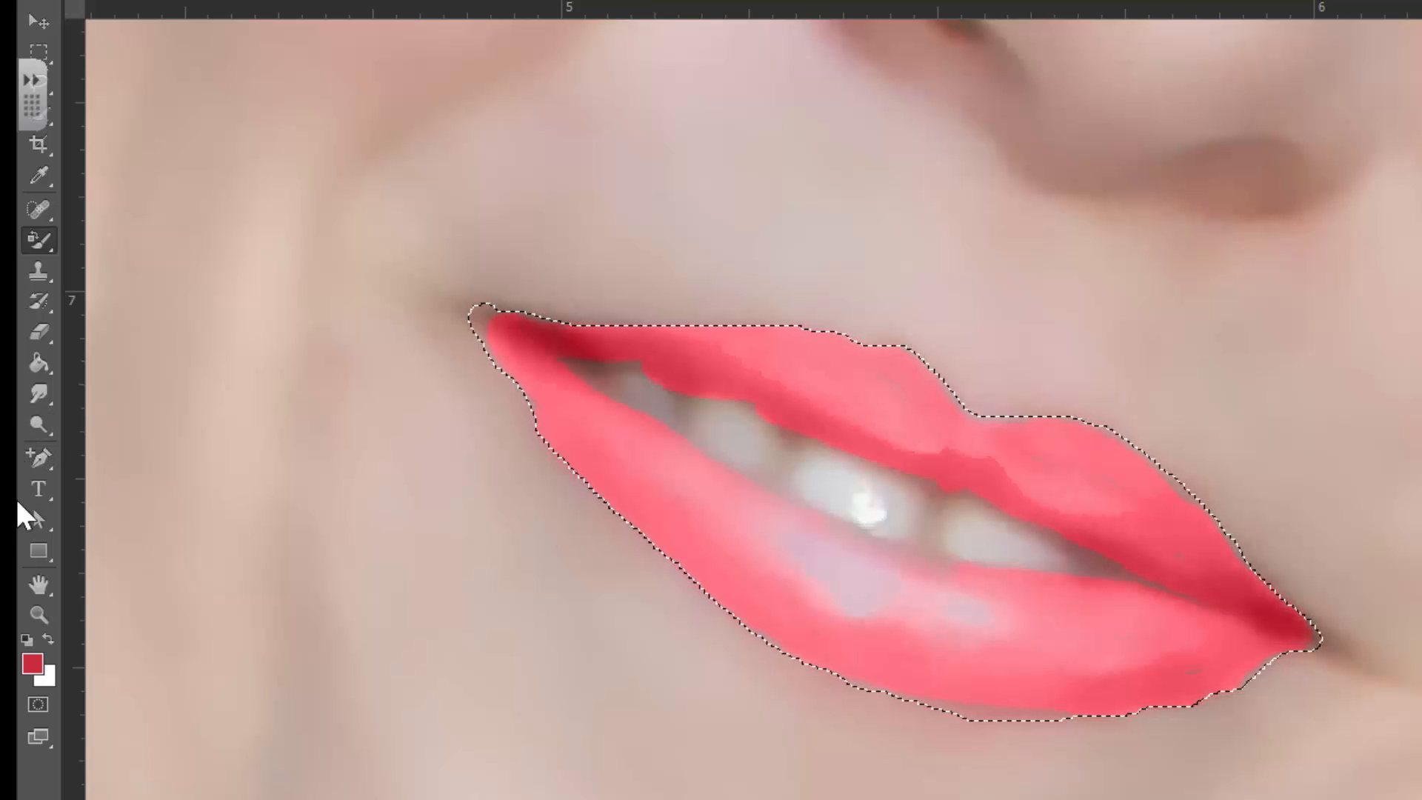
key("ctrl+d")
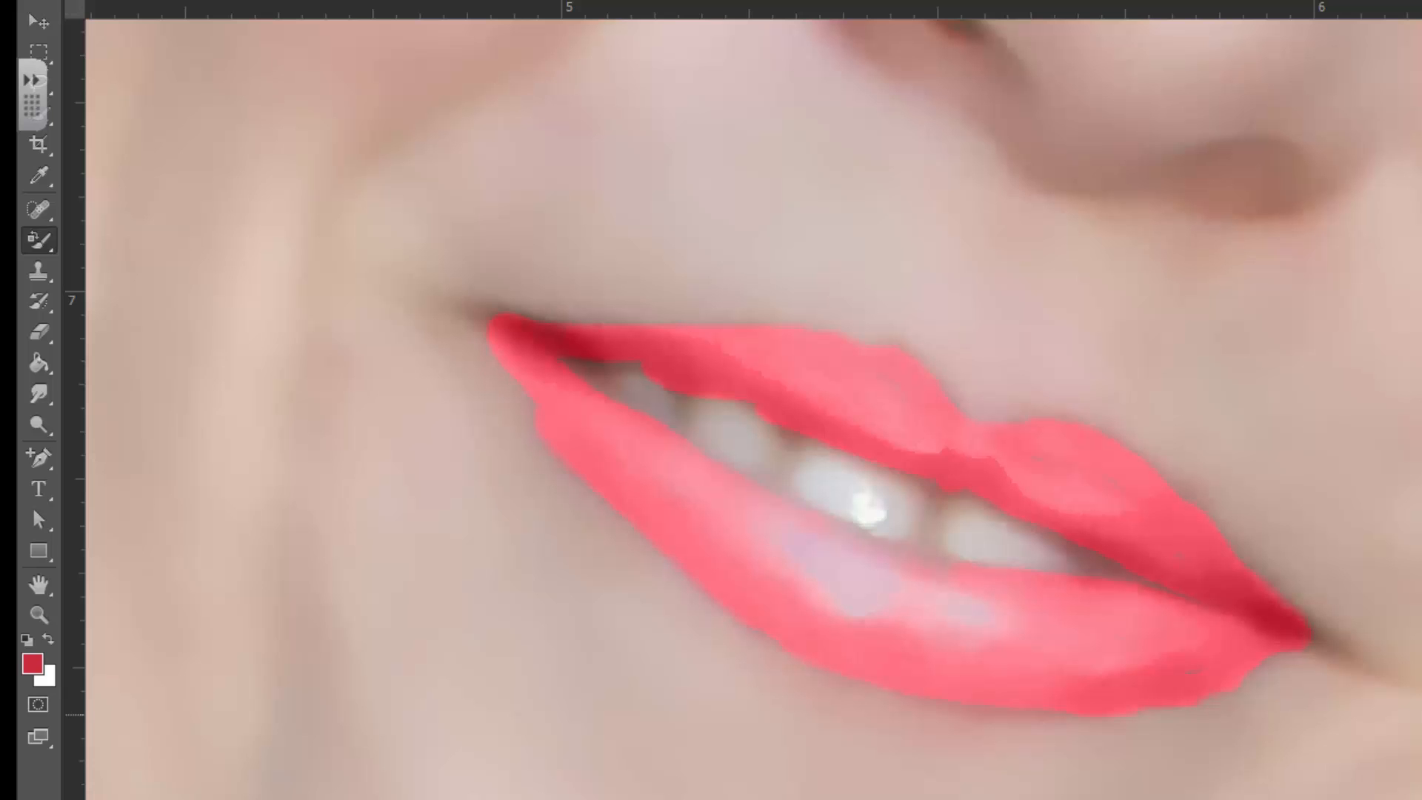
Select the visible grey-green iris area of the eye below the paint drip on the portrait layer
scroll(1063, 661, "up", 10)
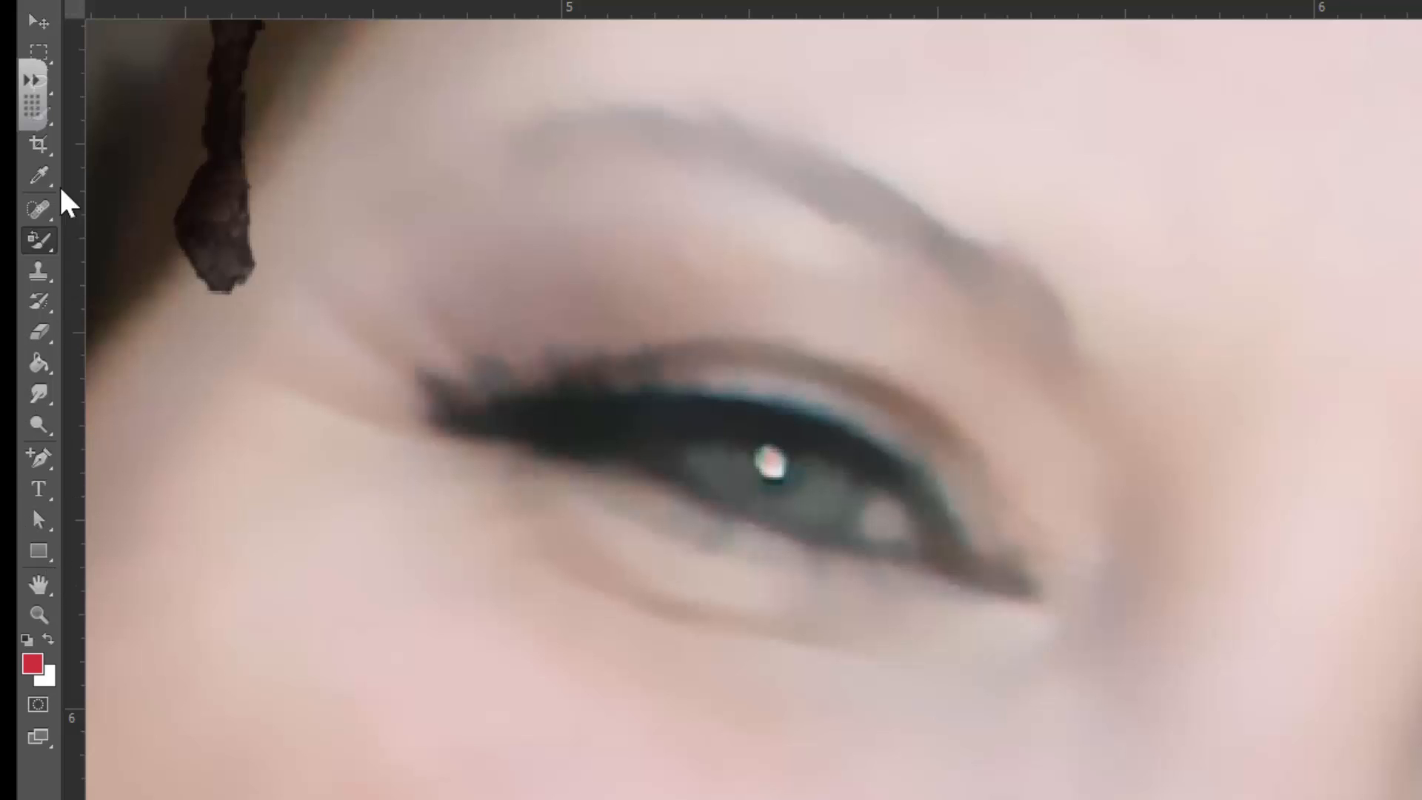
left_click(52, 84)
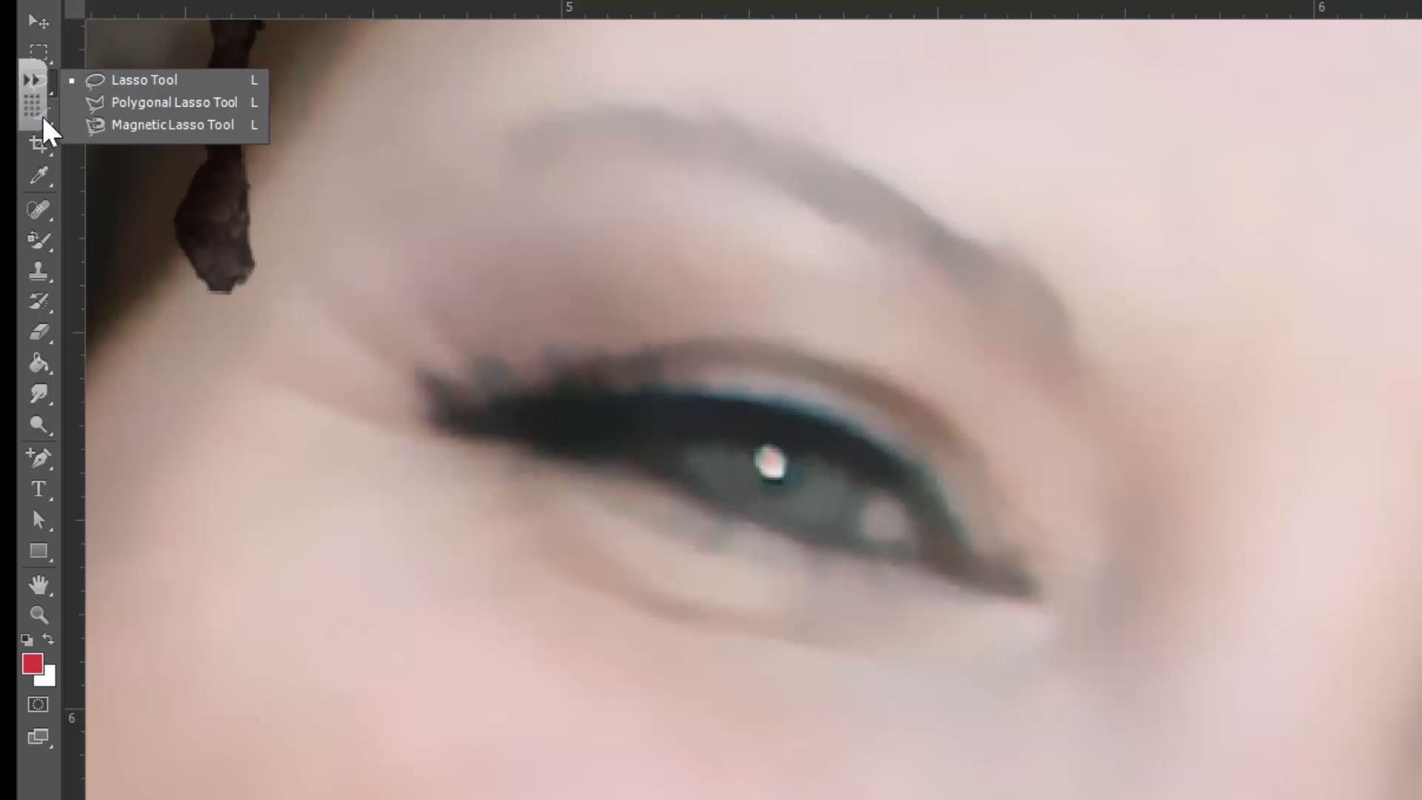
left_click(48, 114)
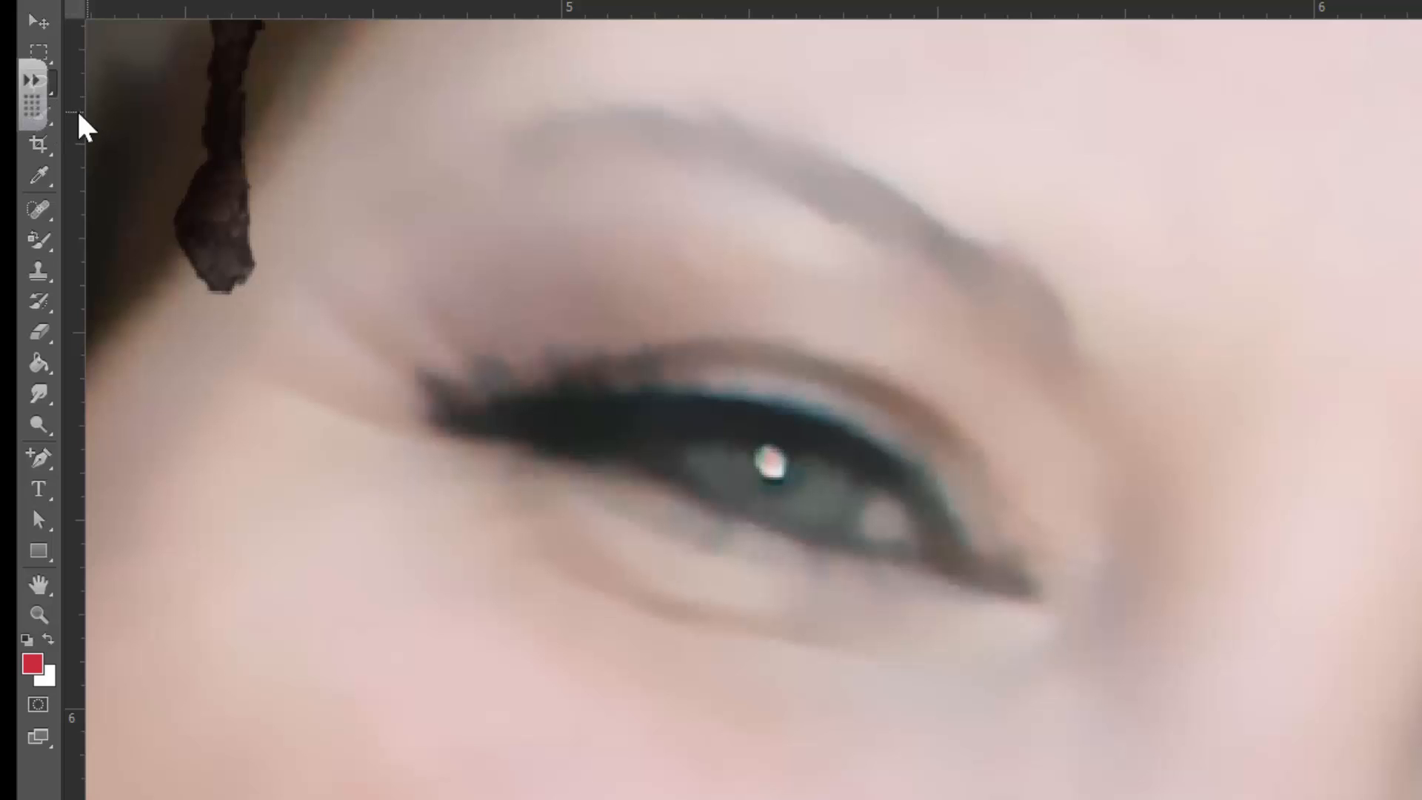
right_click(54, 131)
left_click(125, 134)
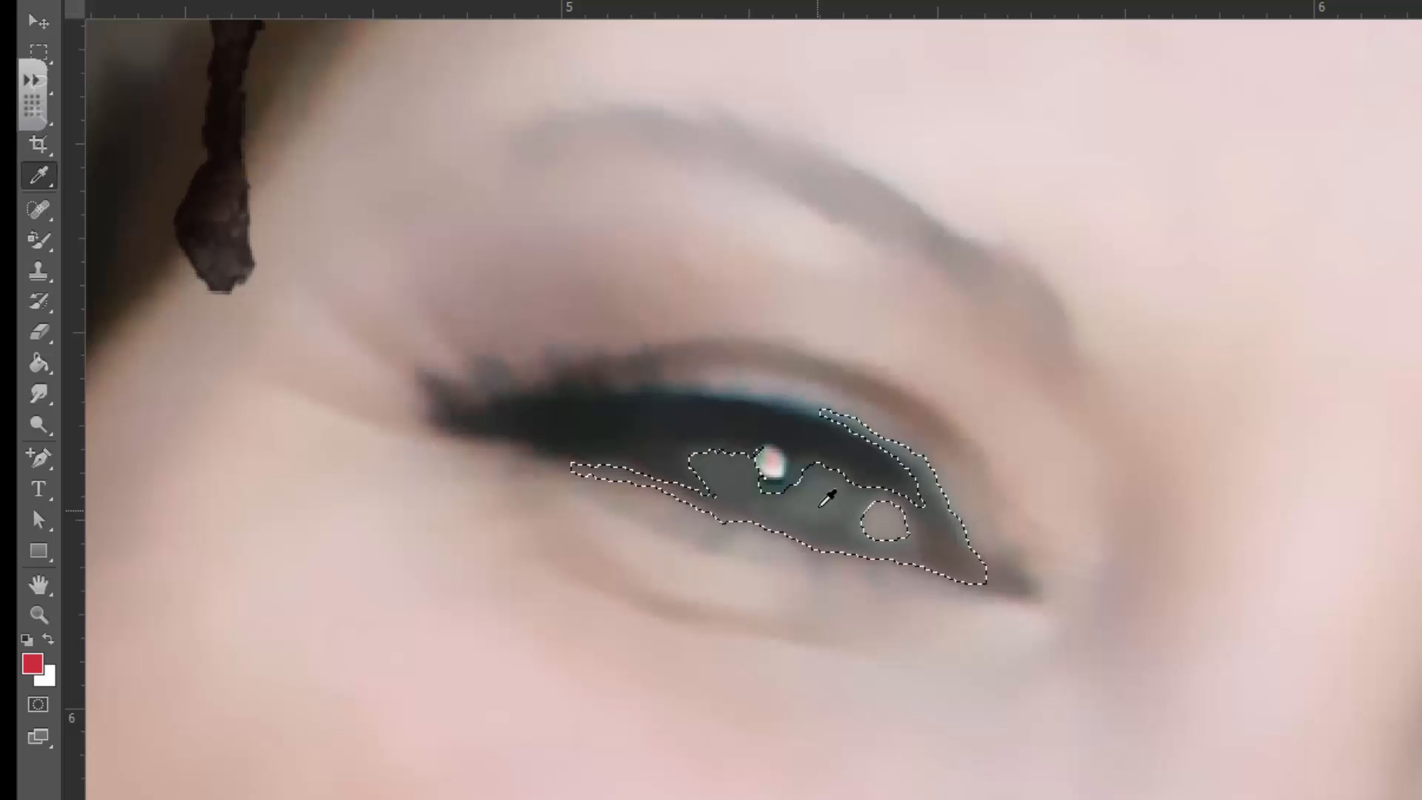
Sample the iris colour as the foreground colour and change it to the teal #3d6769
left_click(815, 499)
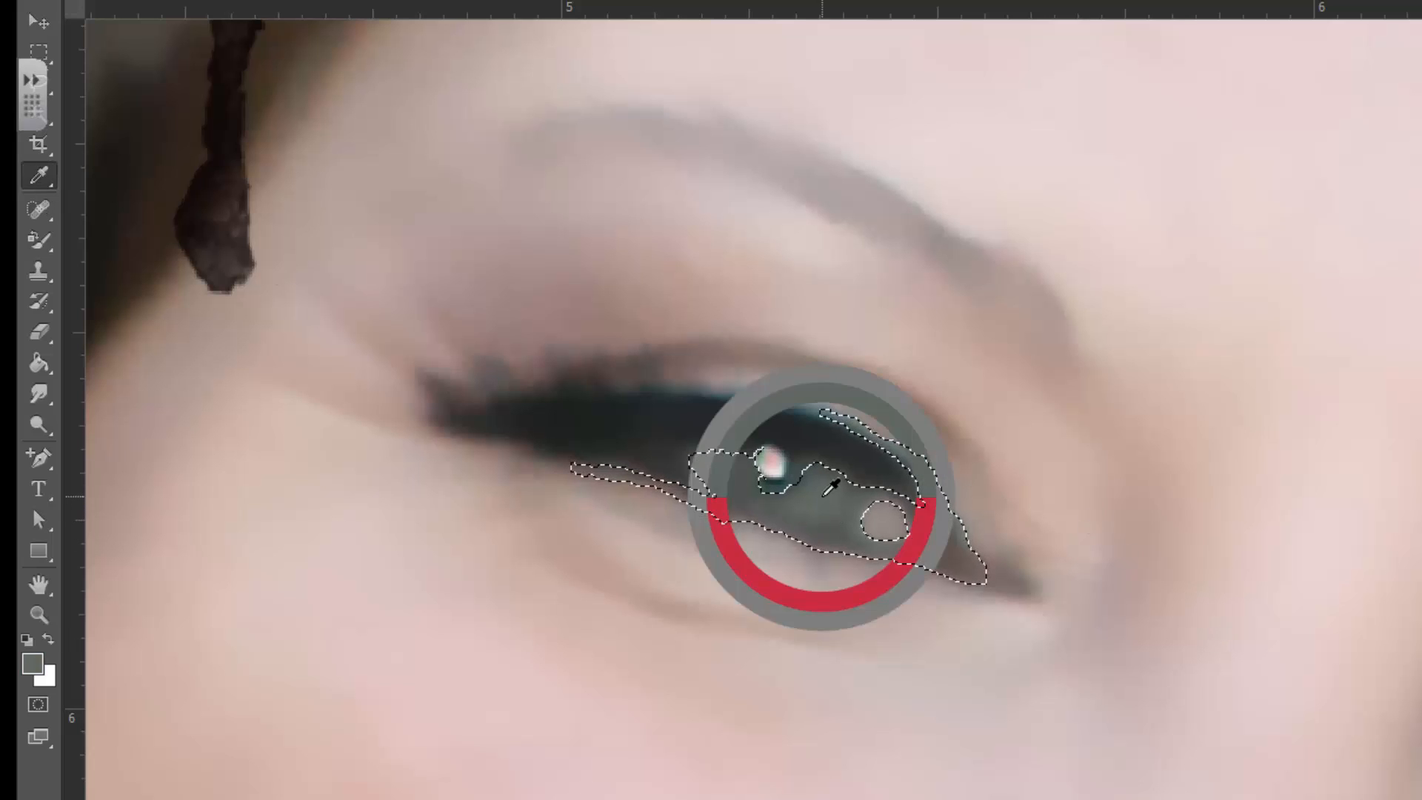
left_click(32, 664)
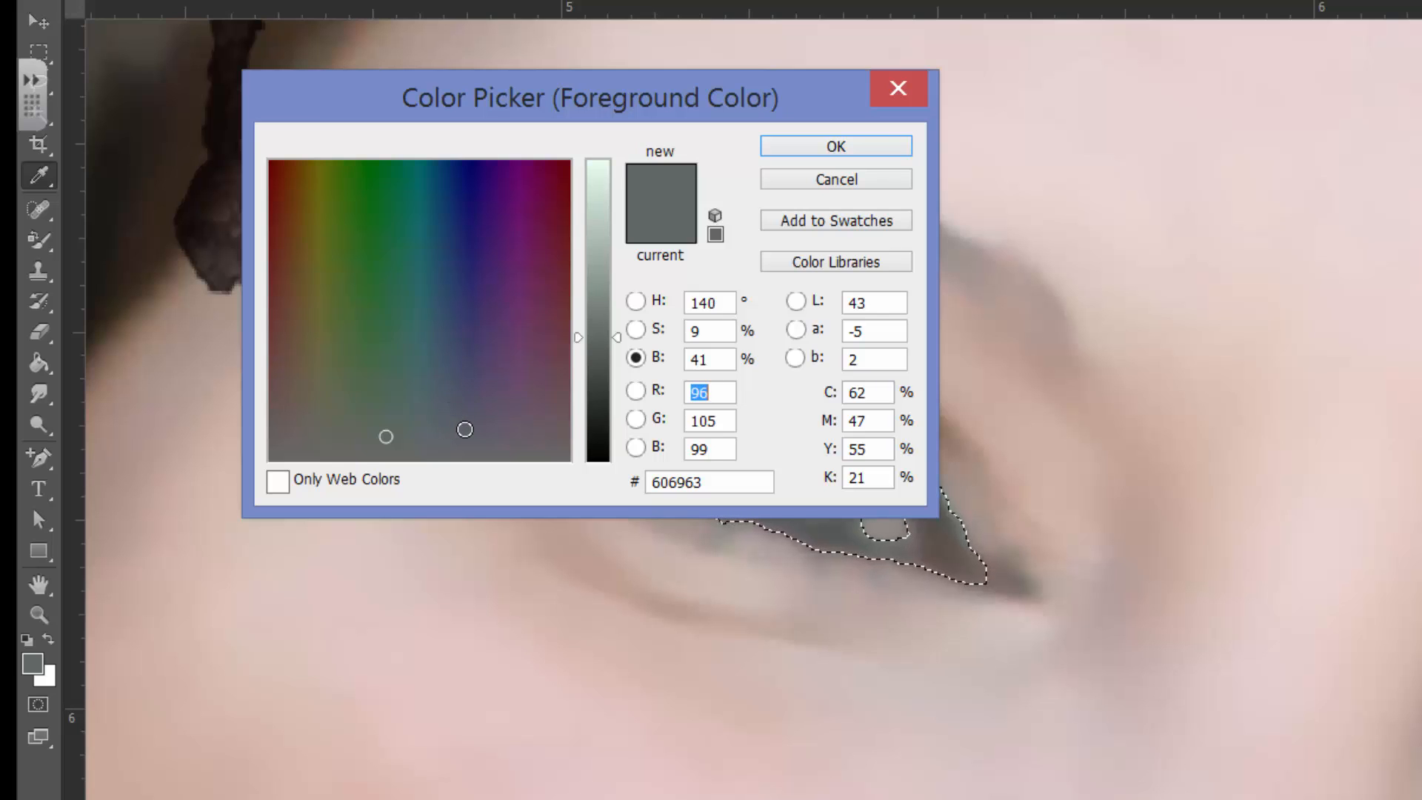
left_click(465, 429)
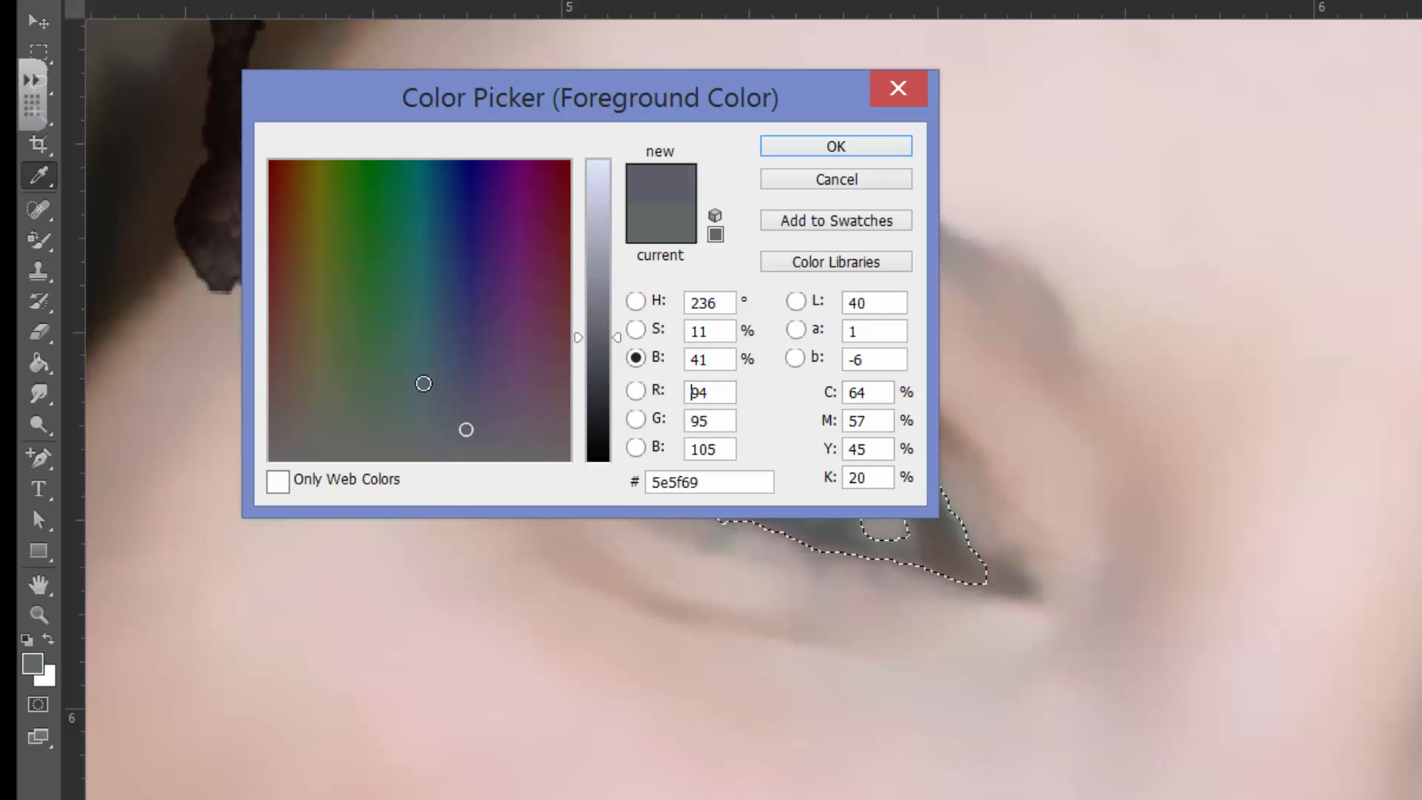
left_click(426, 382)
left_click(426, 366)
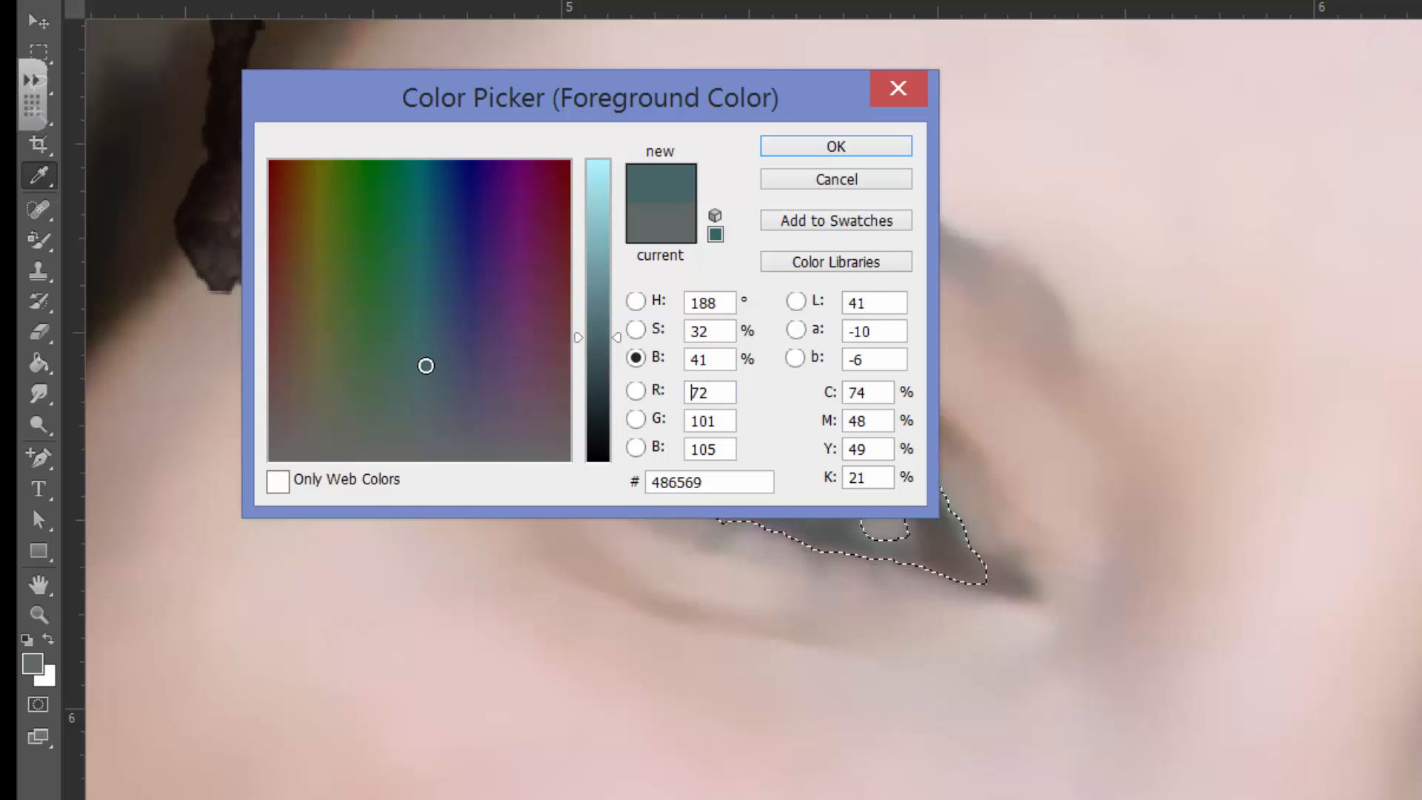
left_click(423, 342)
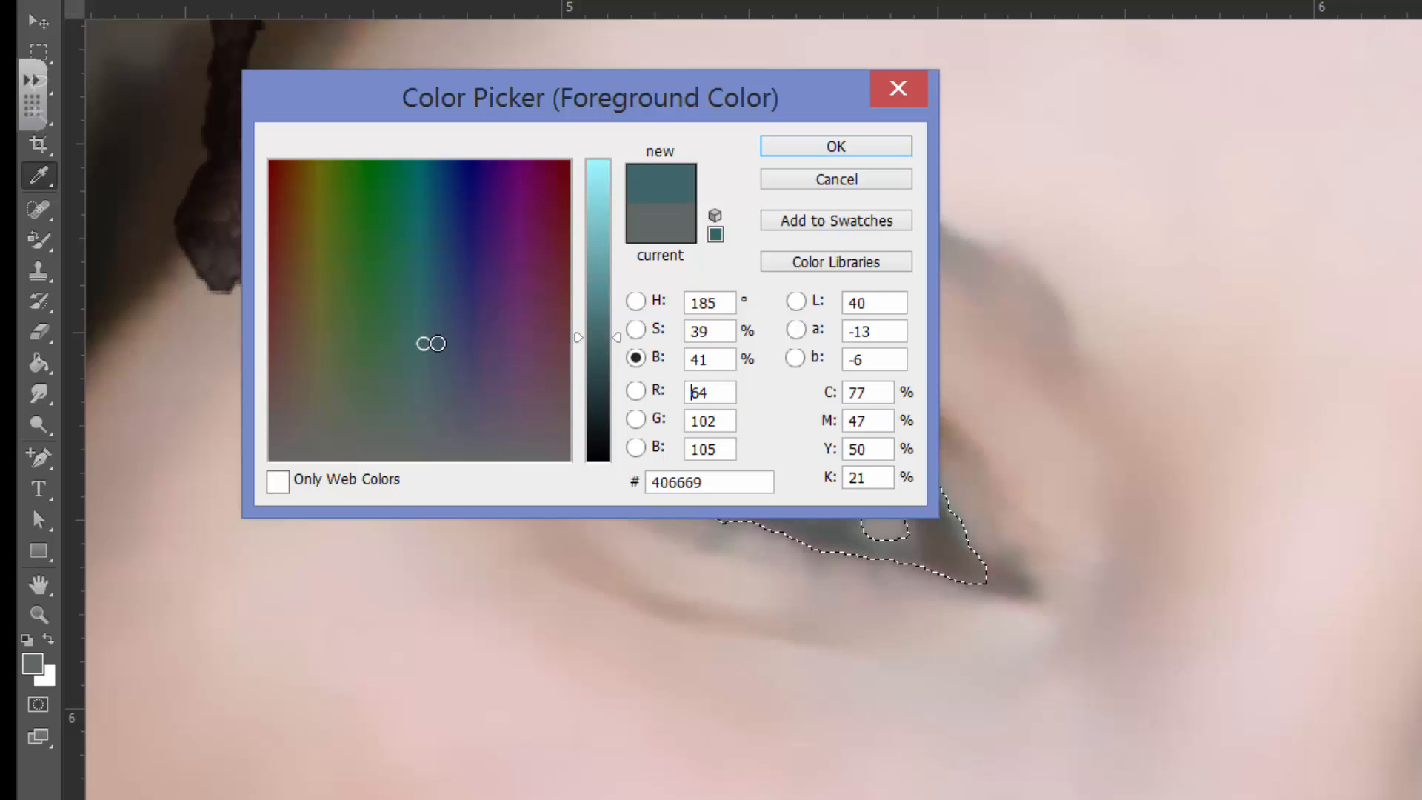
left_click(433, 343)
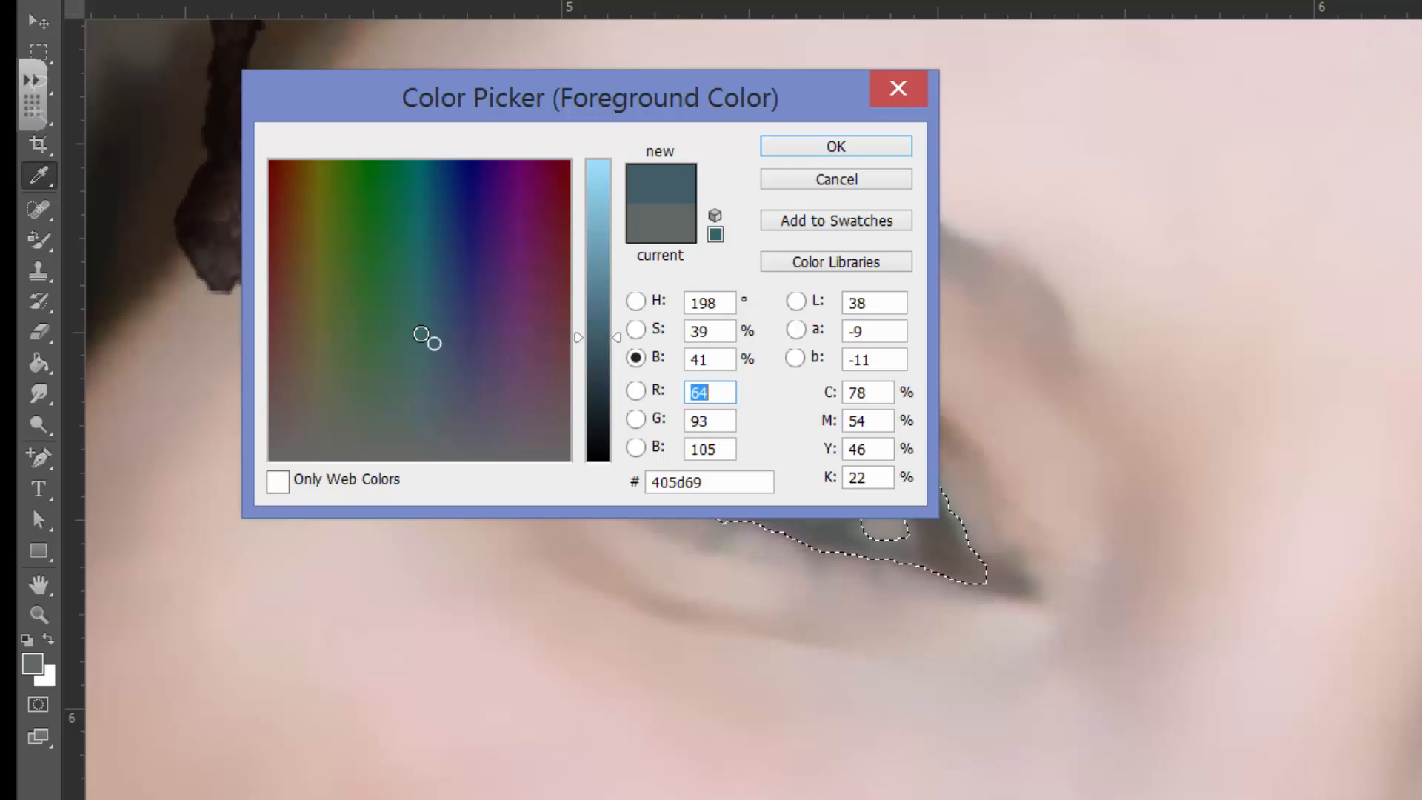
left_click(420, 331)
left_click(850, 157)
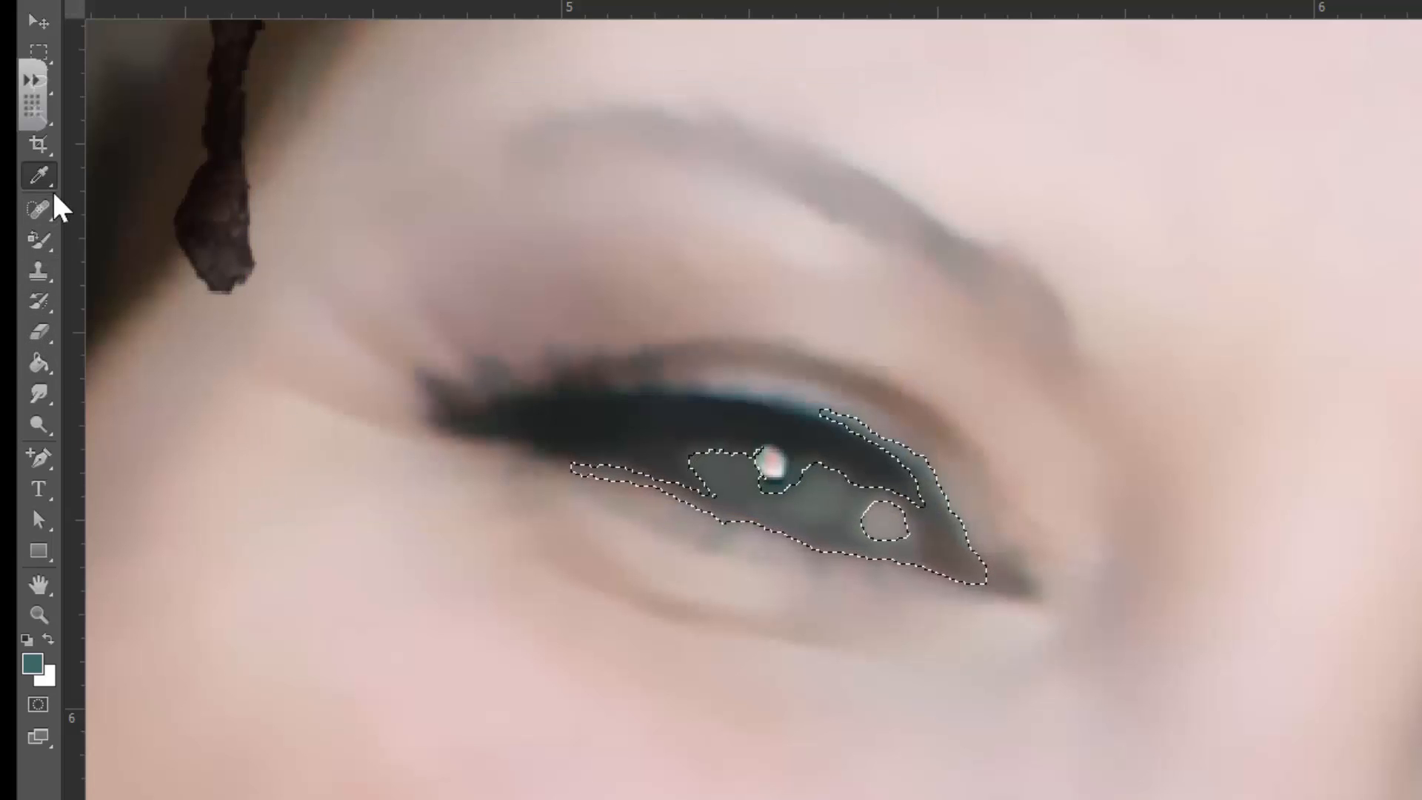
Brighten the teal foreground colour to #59989a, with a brightness of 60%
left_click(38, 301)
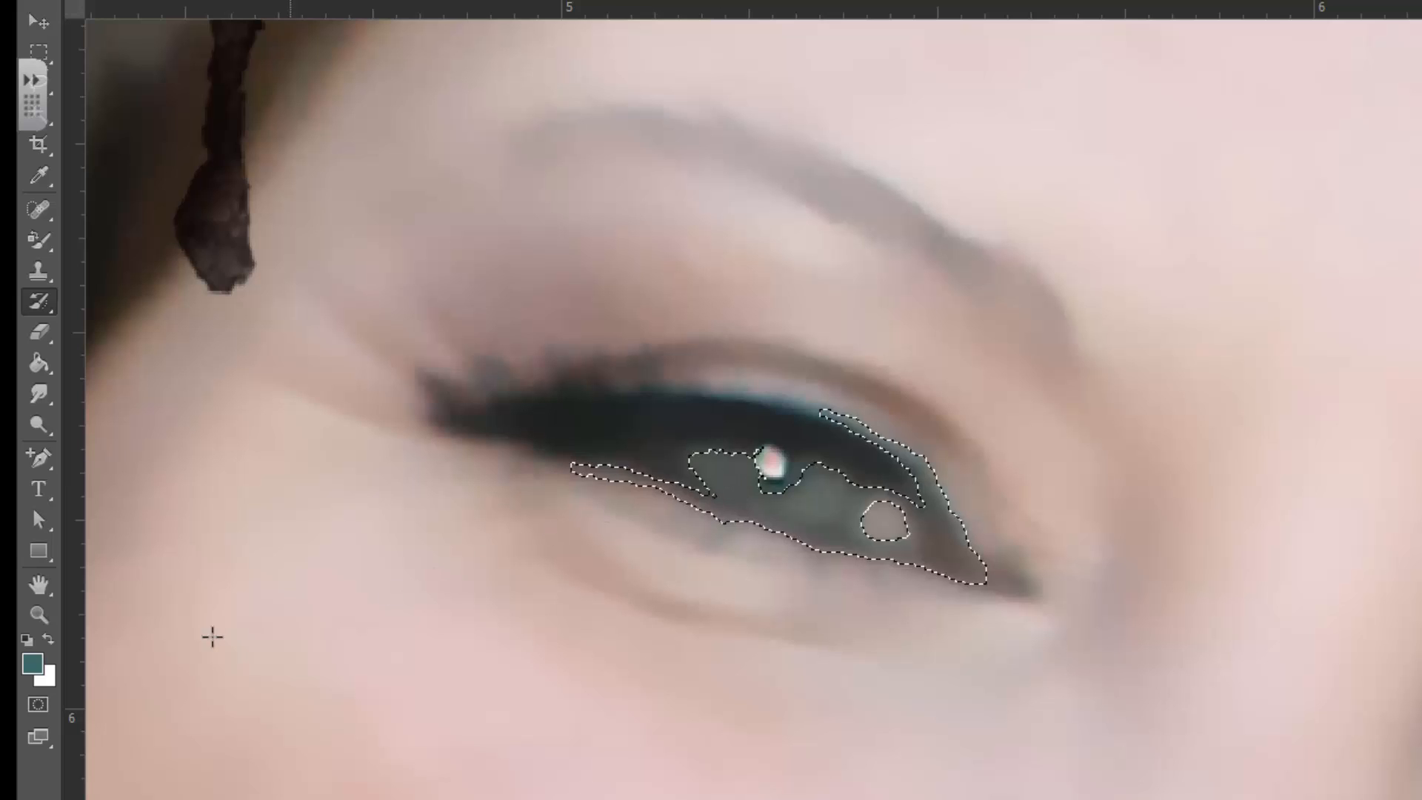
left_click(32, 664)
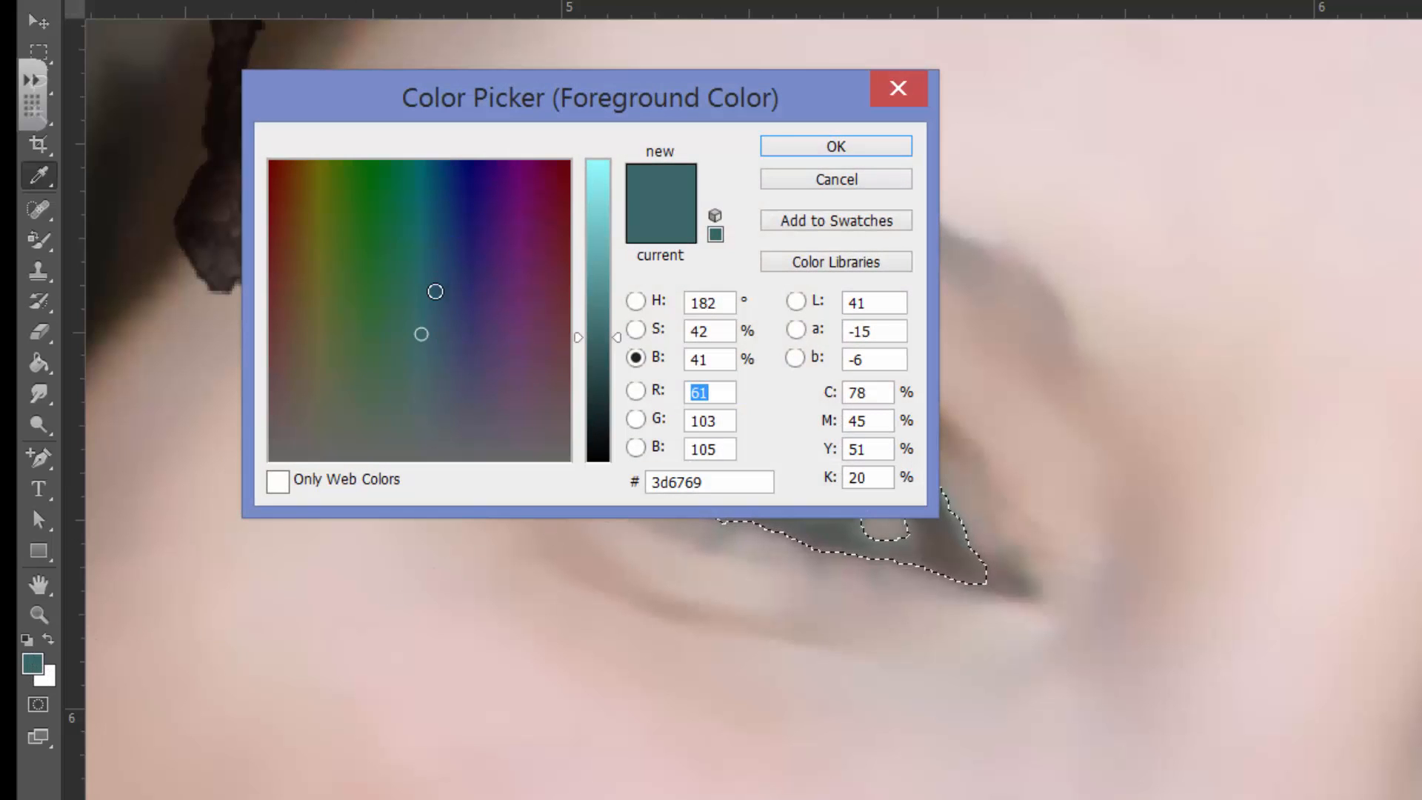
left_click(598, 301)
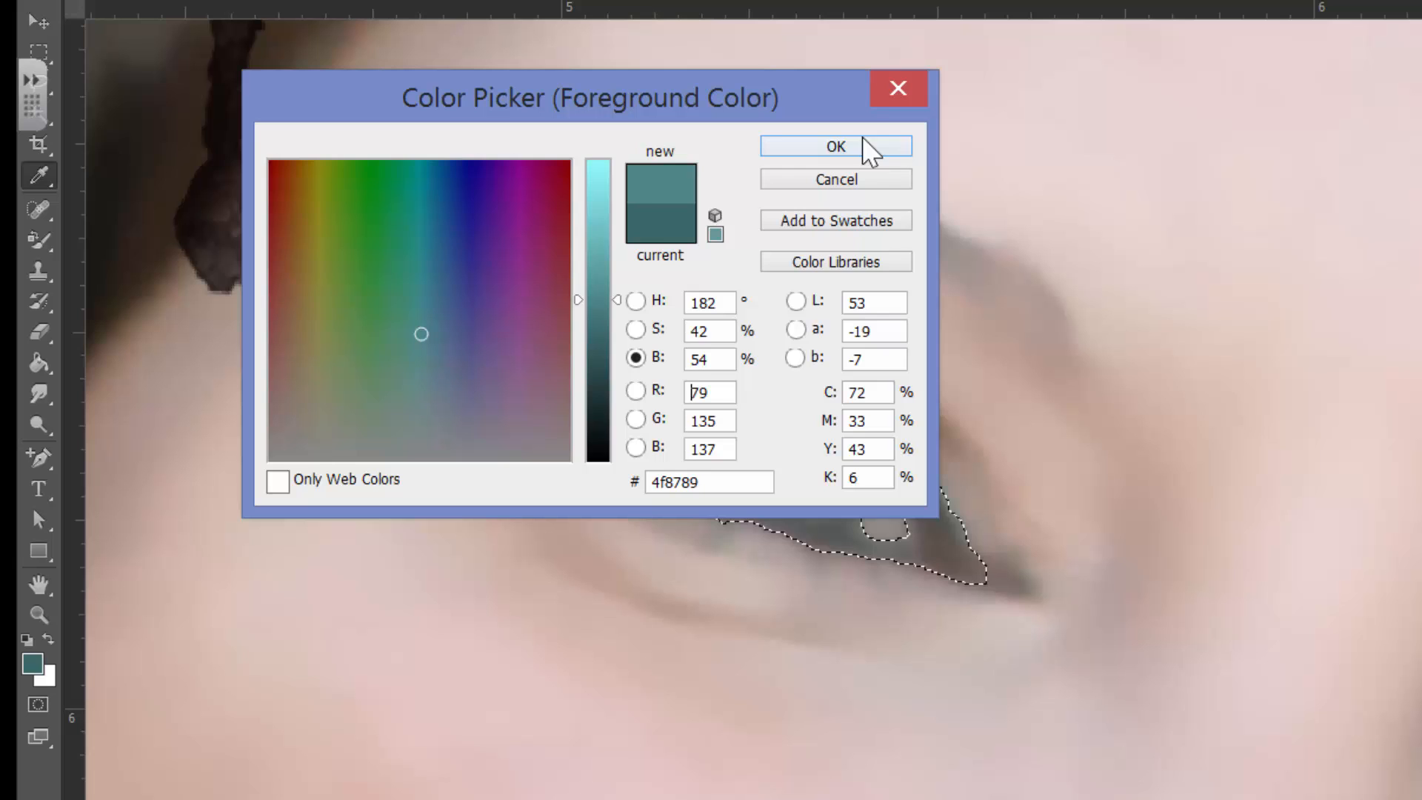
left_click(599, 281)
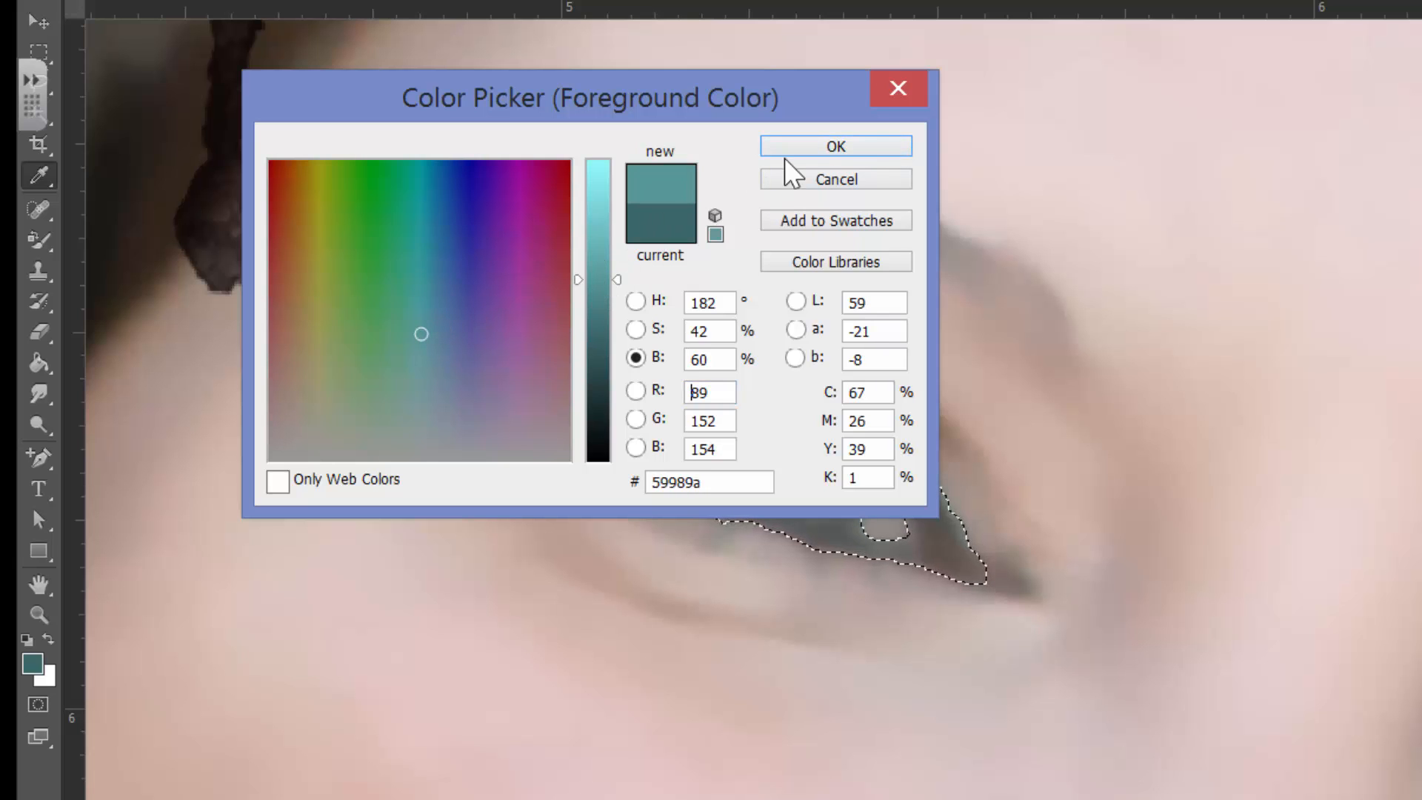
left_click(840, 147)
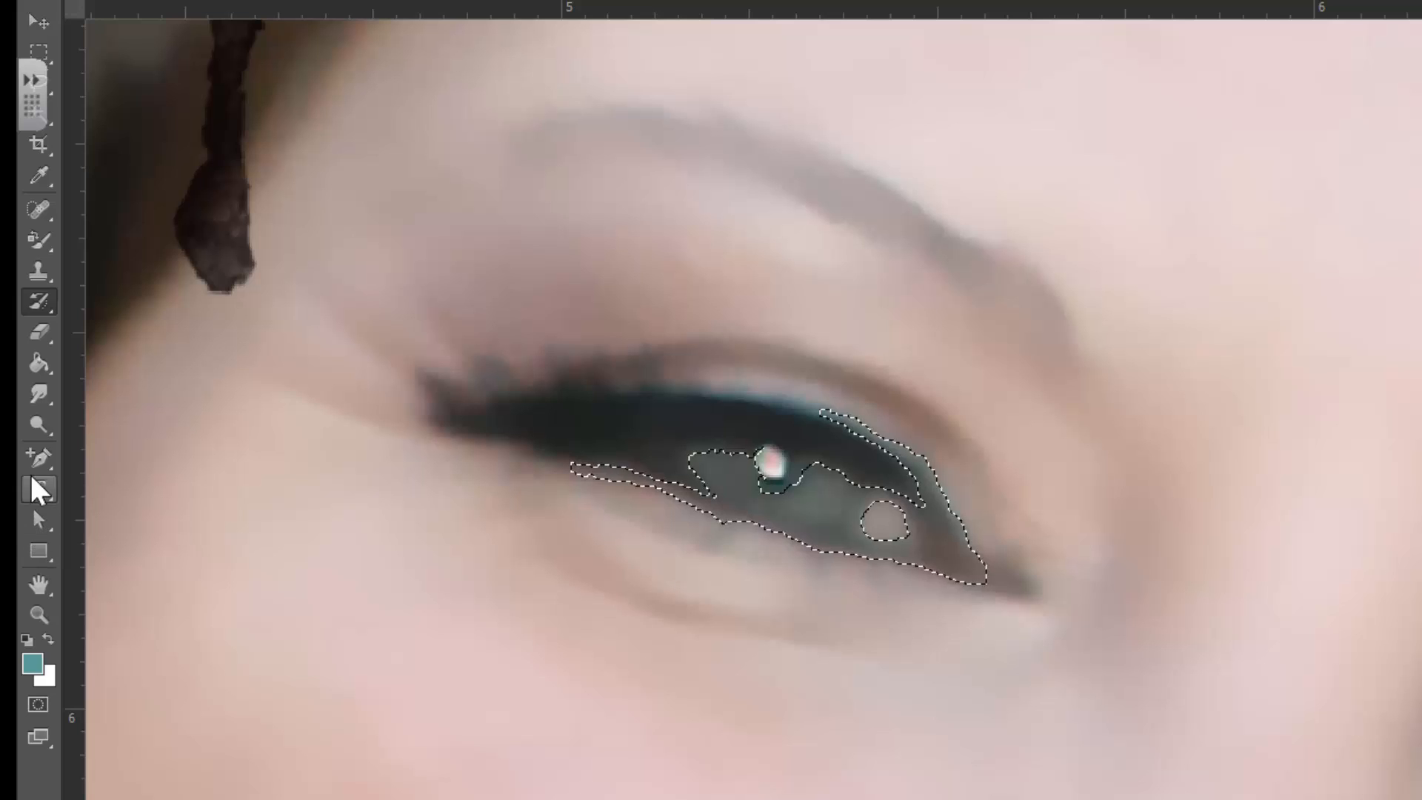
Recolour the selected iris with the teal foreground colour using the Color Replacement tool
left_click(44, 304)
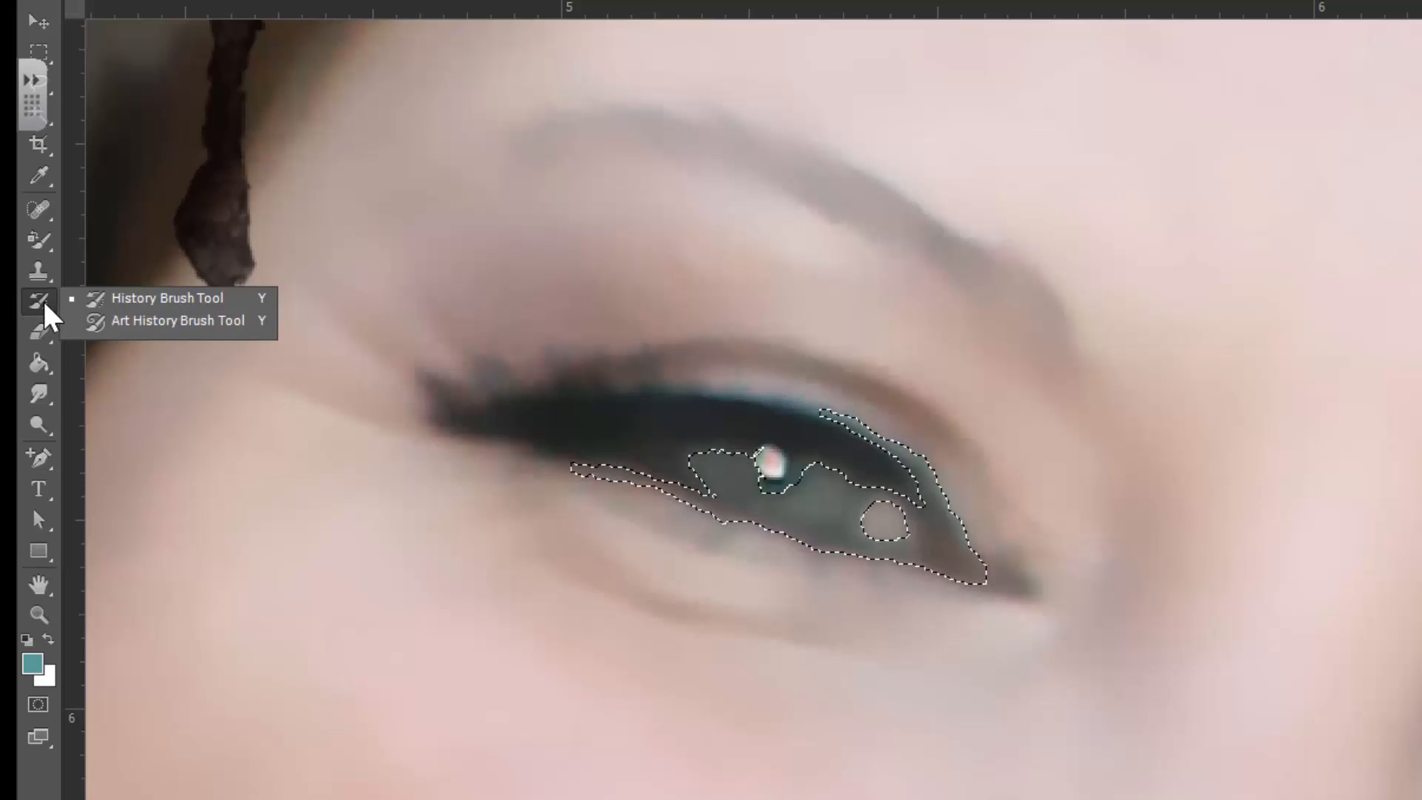
left_click(43, 245)
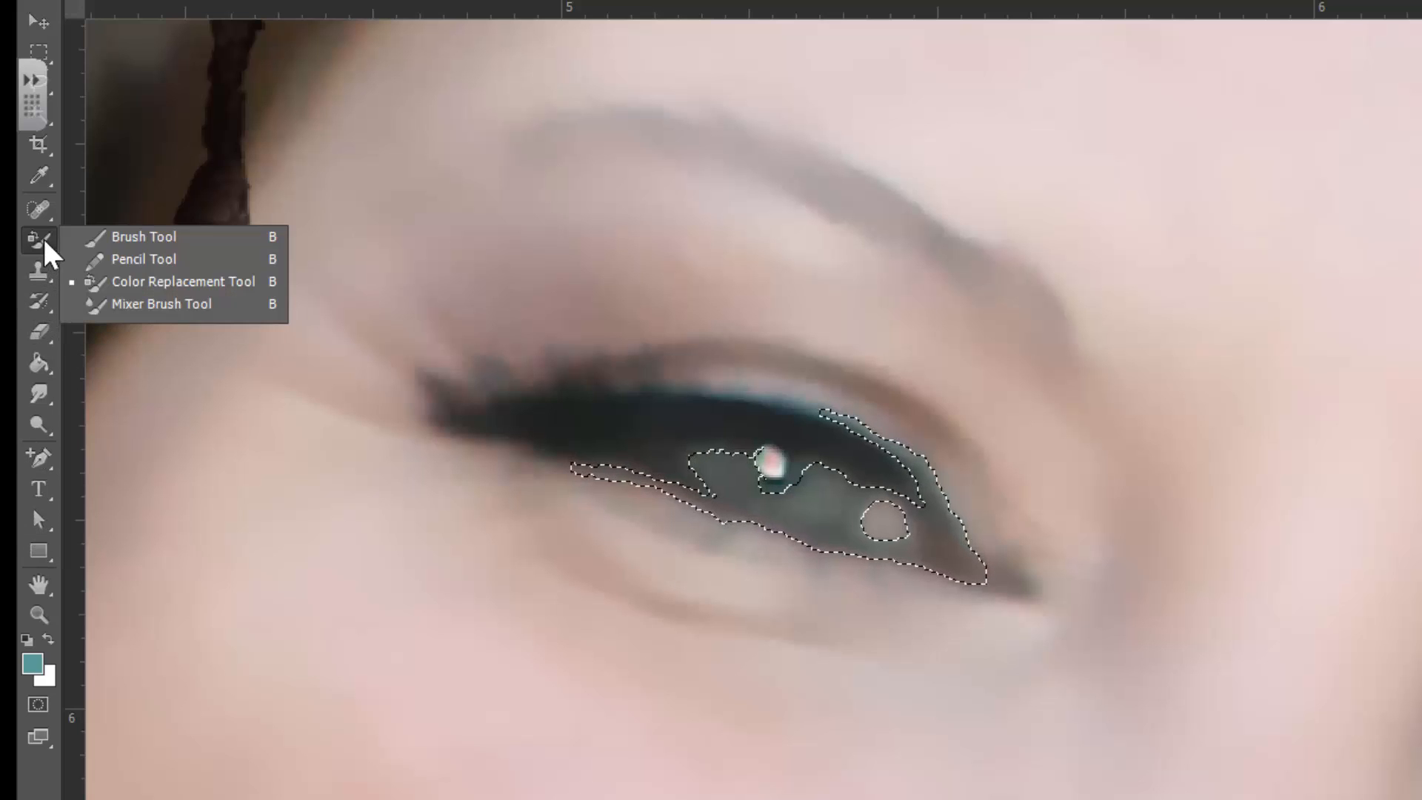
left_click(146, 284)
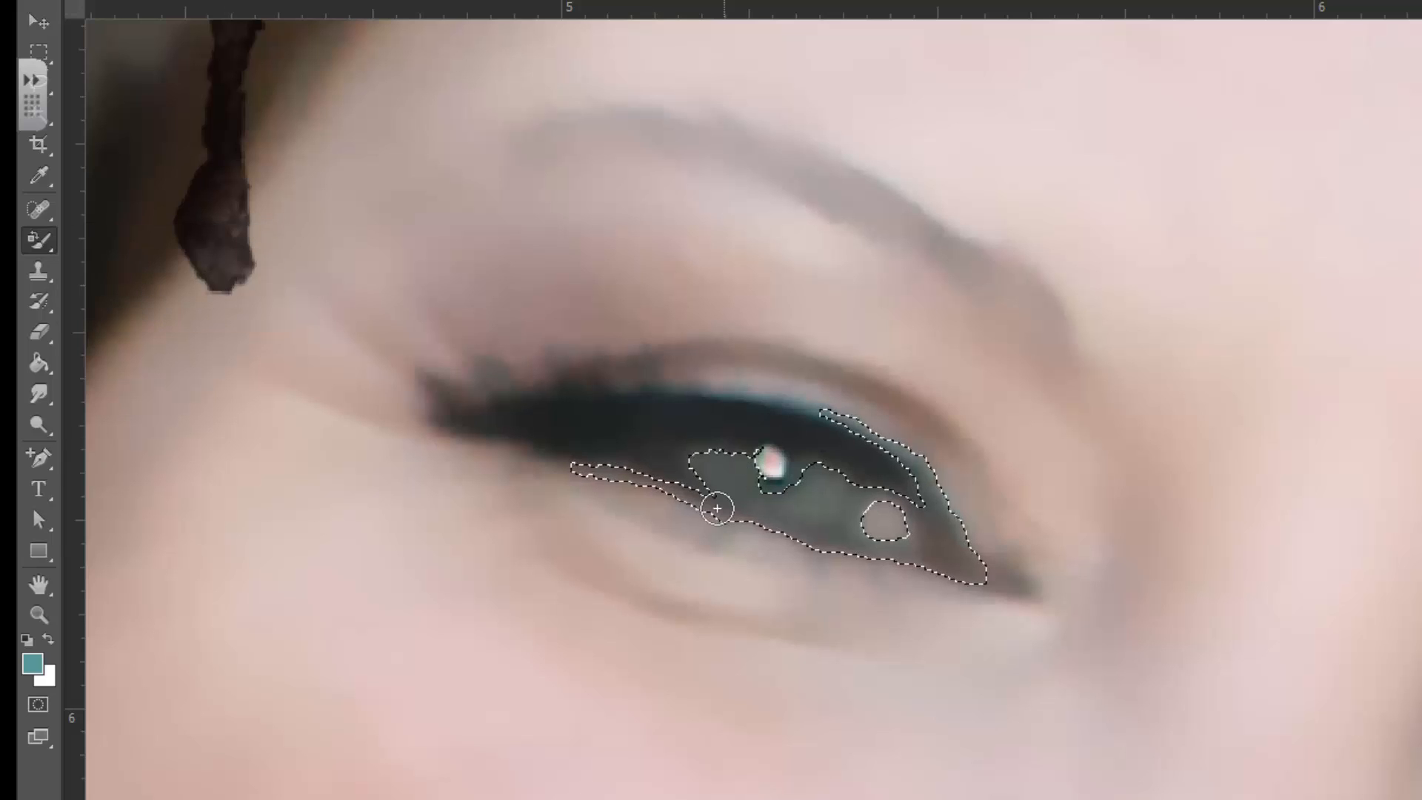
left_click_drag(726, 468, 743, 474)
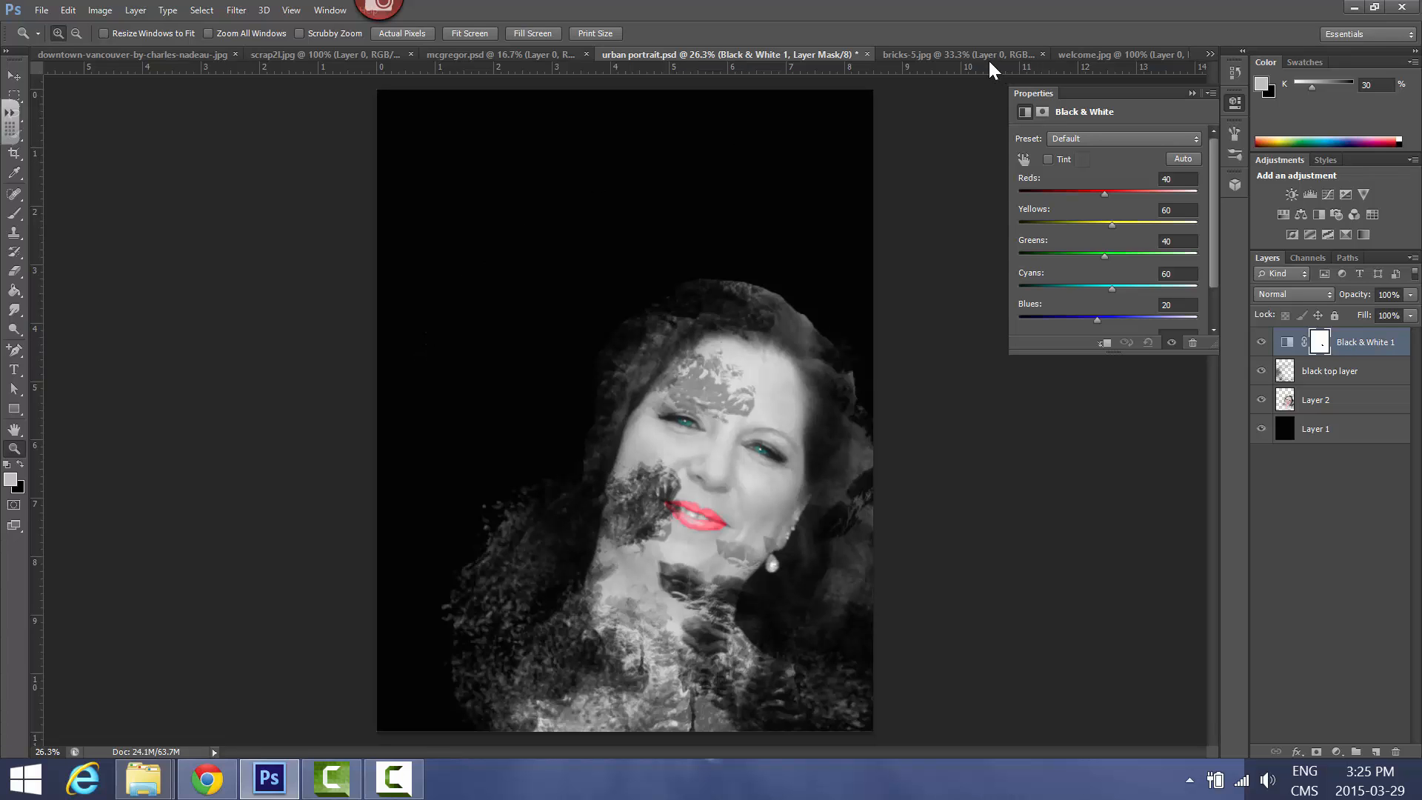
Switch to Chrome and look through the PSD Vault urbanized photo manipulation tutorial for the steps that add city image parts
left_click(207, 778)
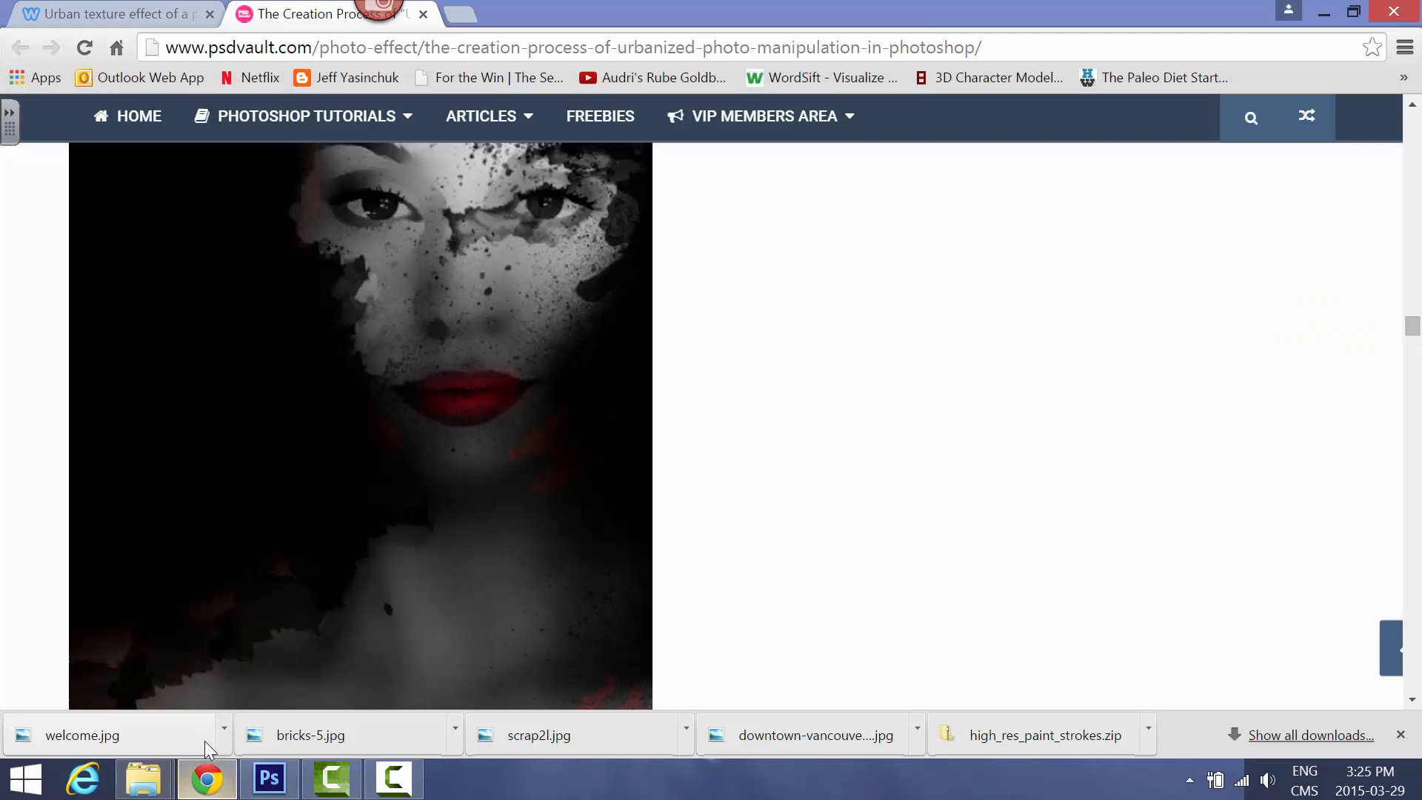
scroll(385, 454, "down", 10)
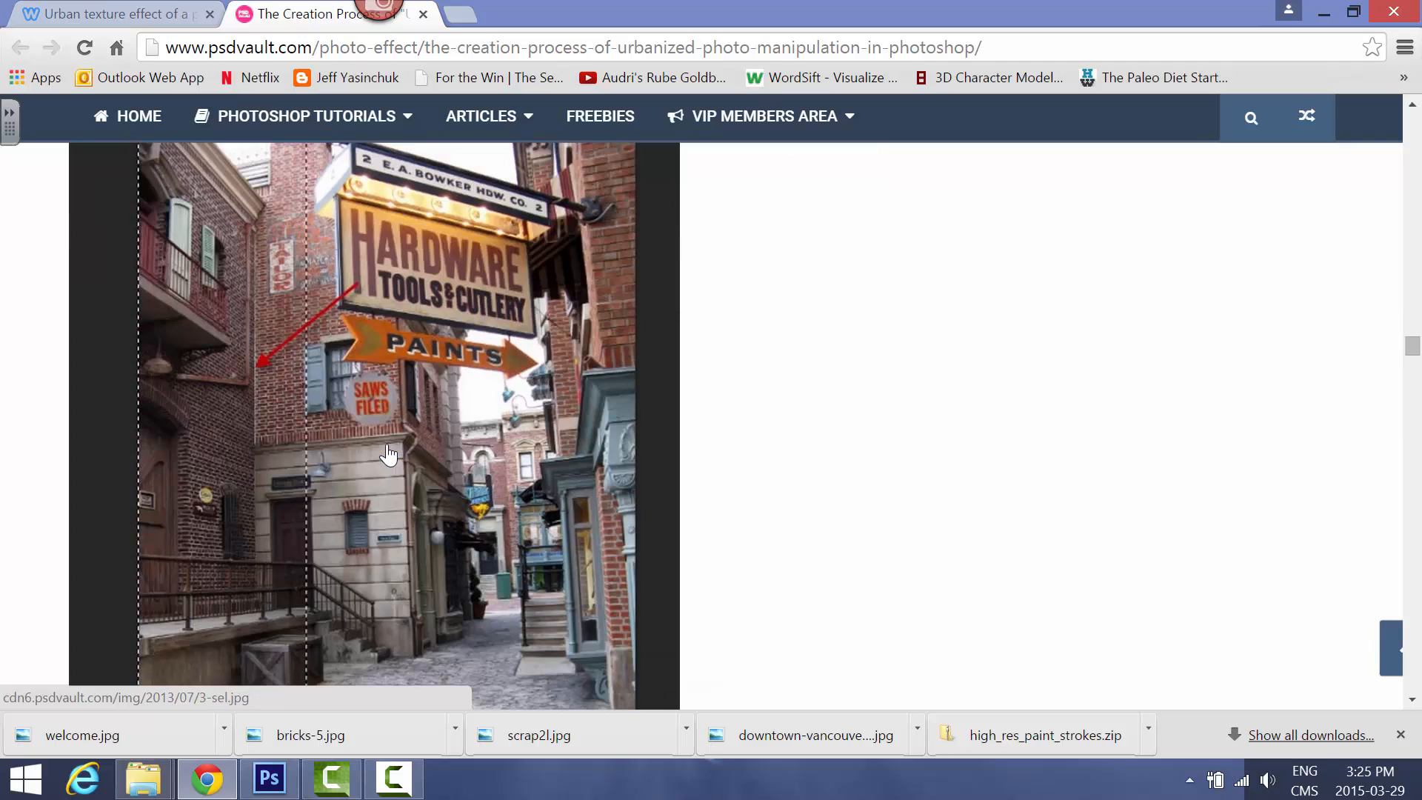
scroll(449, 442, "down", 3)
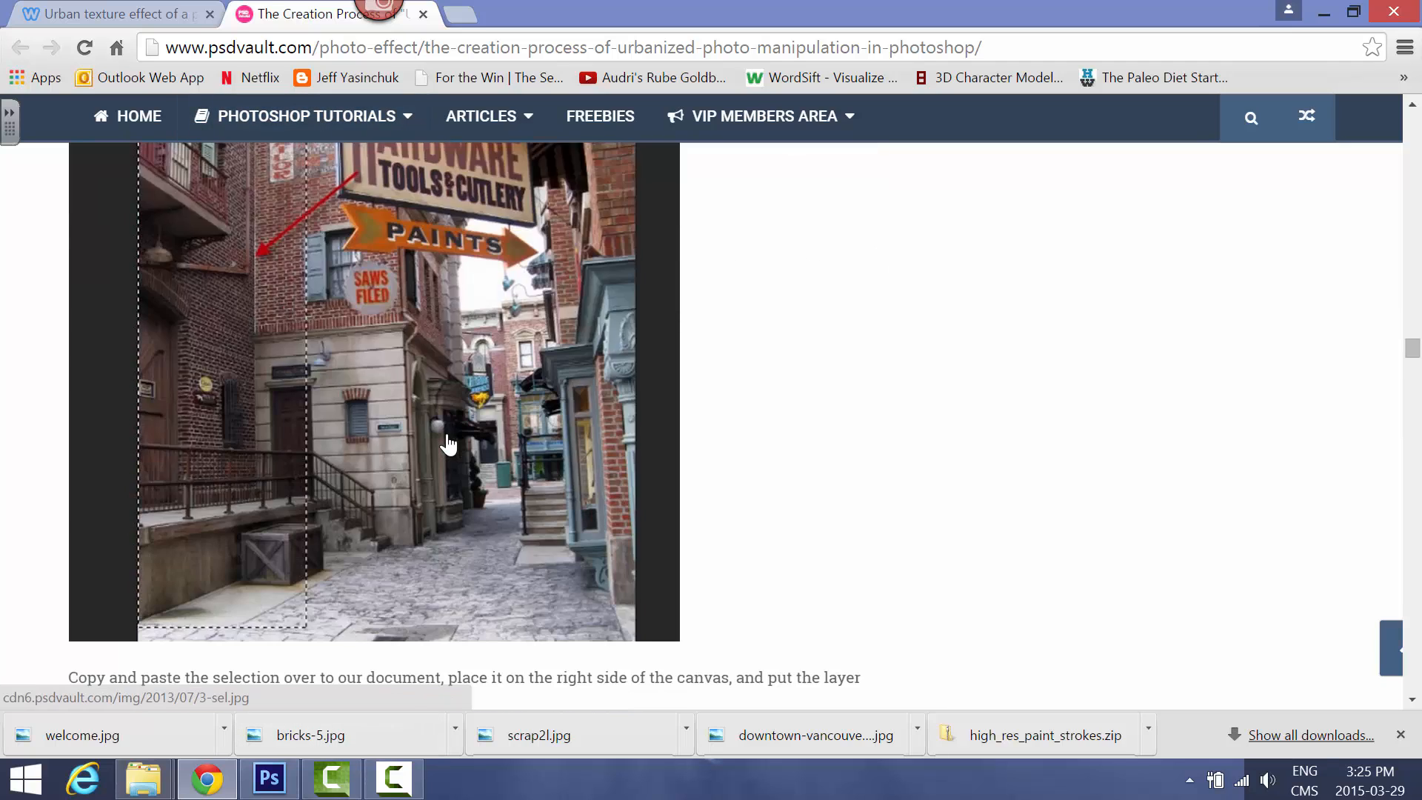
scroll(448, 437, "down", 15)
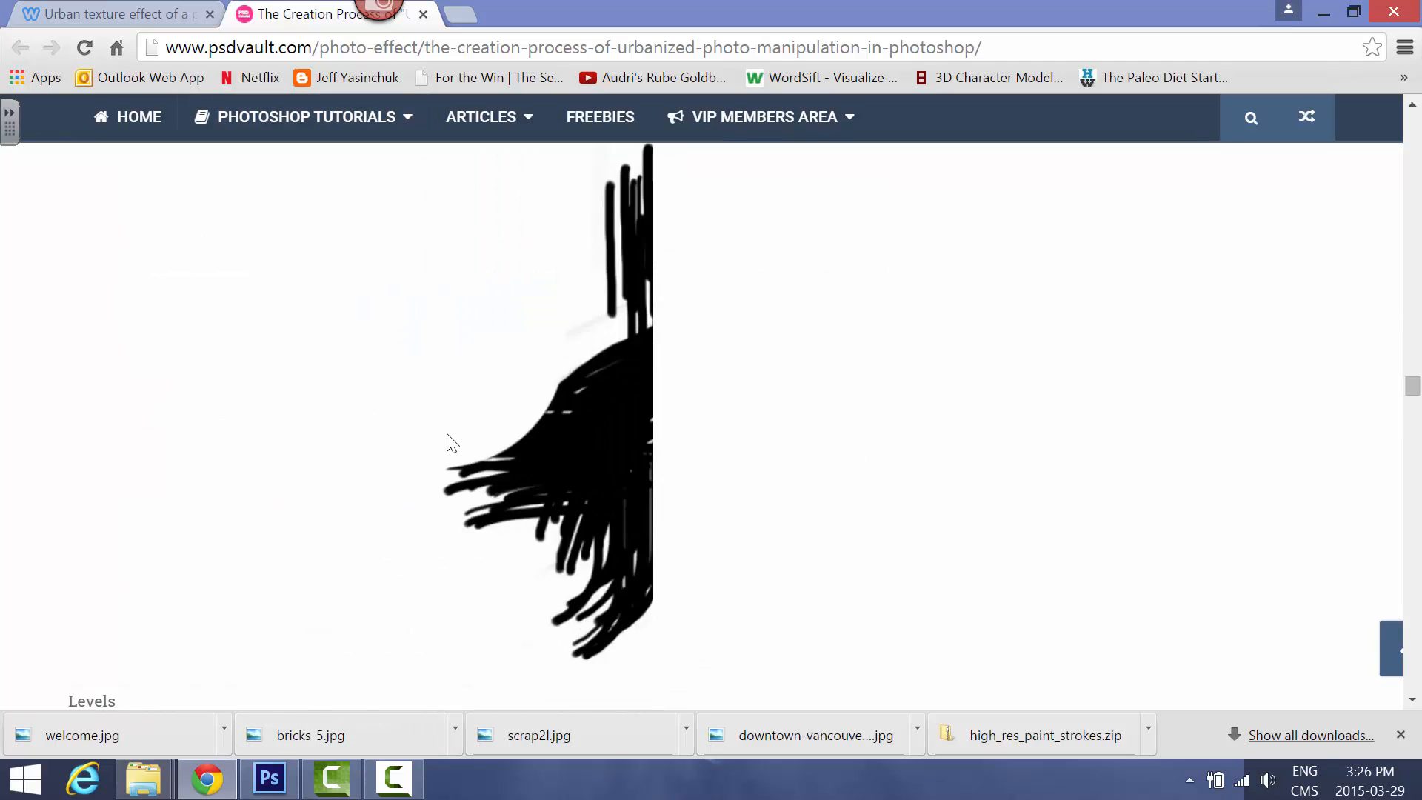
scroll(448, 442, "down", 7)
scroll(446, 441, "up", 3)
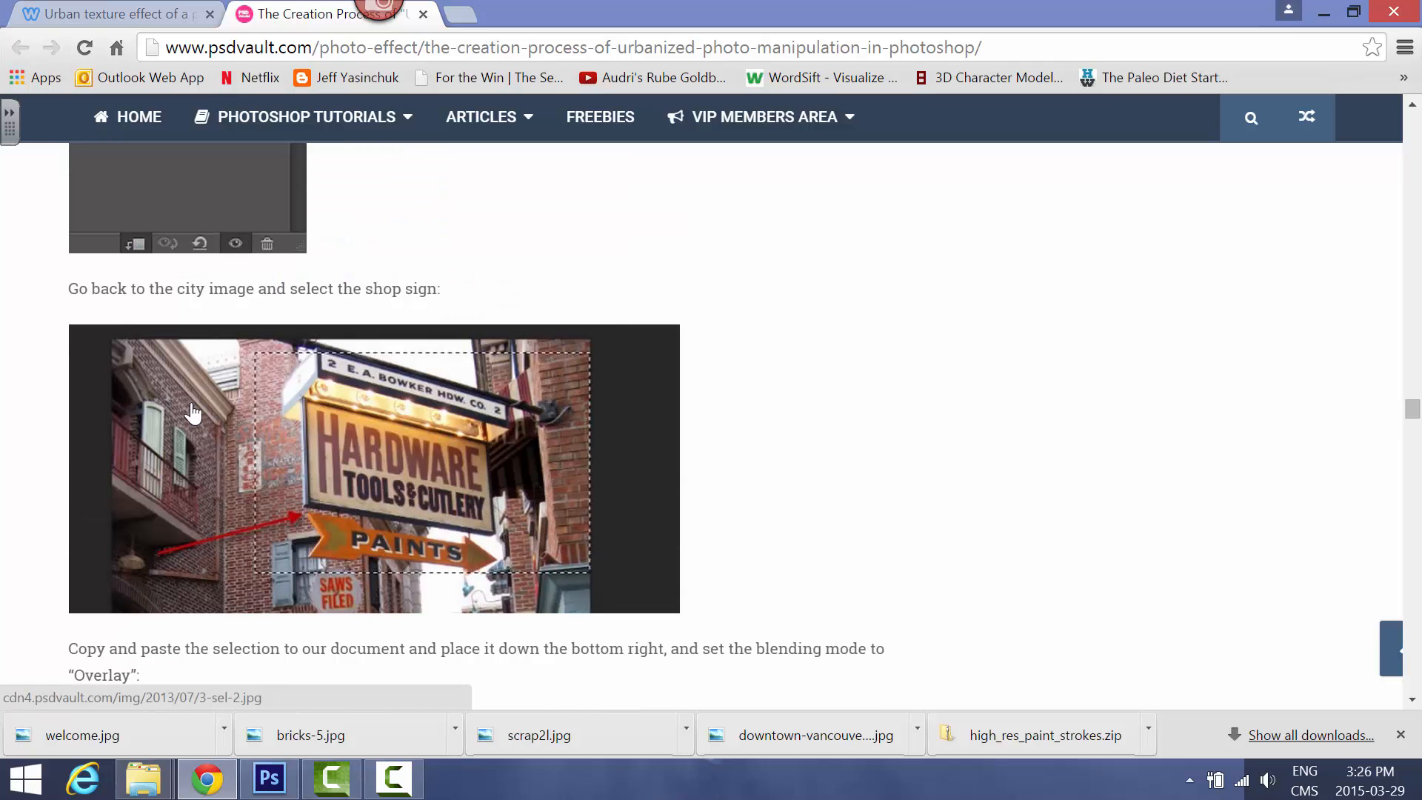
scroll(333, 486, "down", 3)
scroll(337, 492, "up", 20)
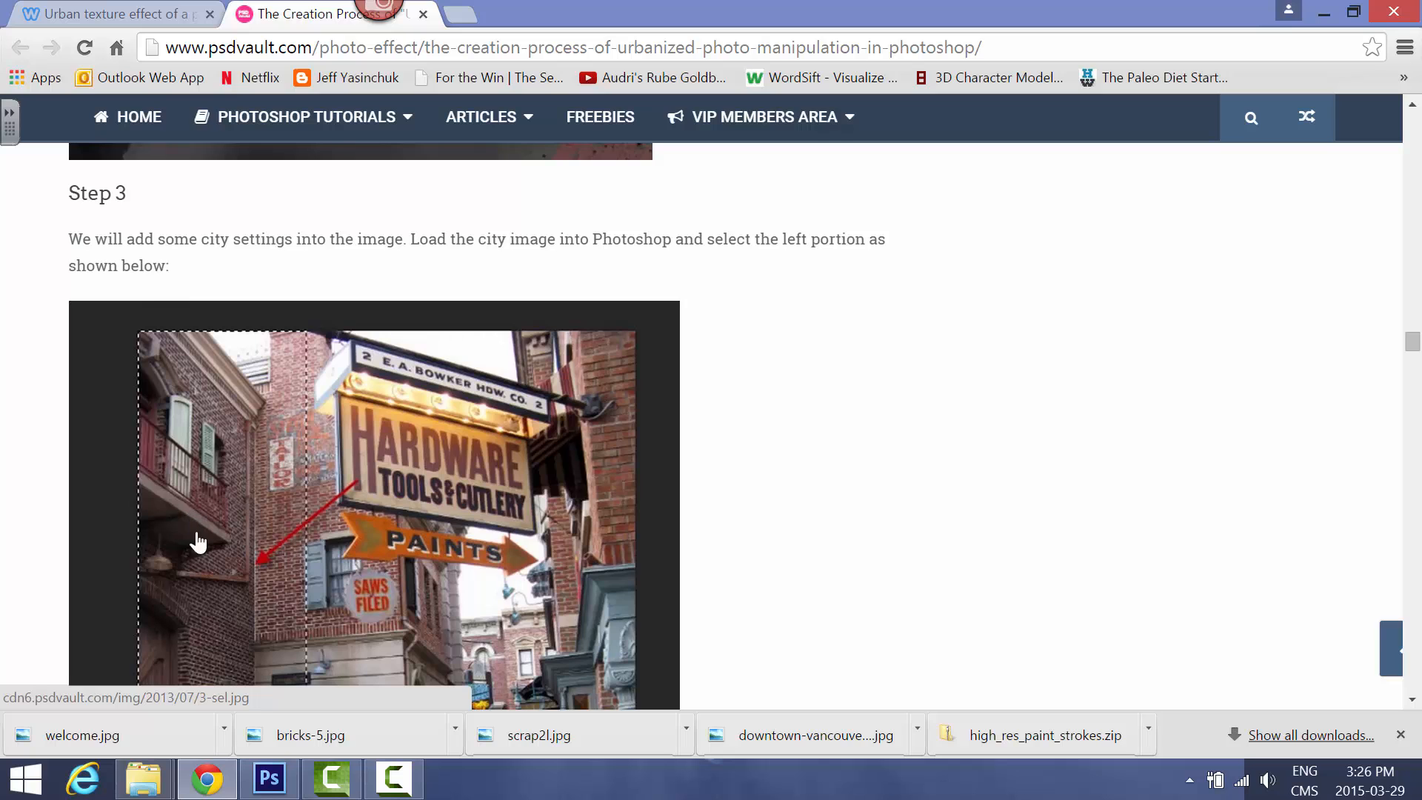
Return to Photoshop, move the brick wall from bricks-5.jpg into urban portrait.psd above the Black & White 1 layer, and show its transform controls
left_click(270, 778)
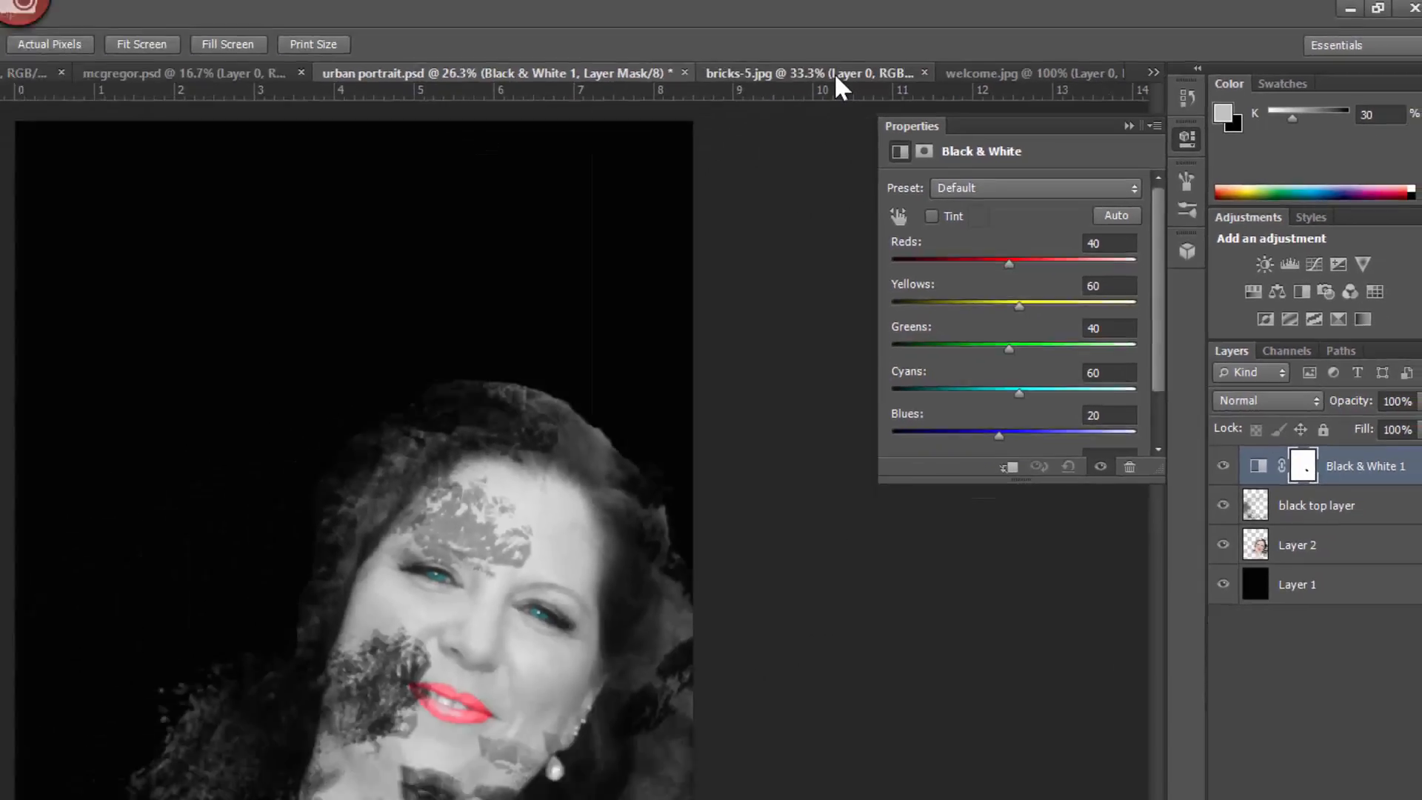
left_click(502, 122)
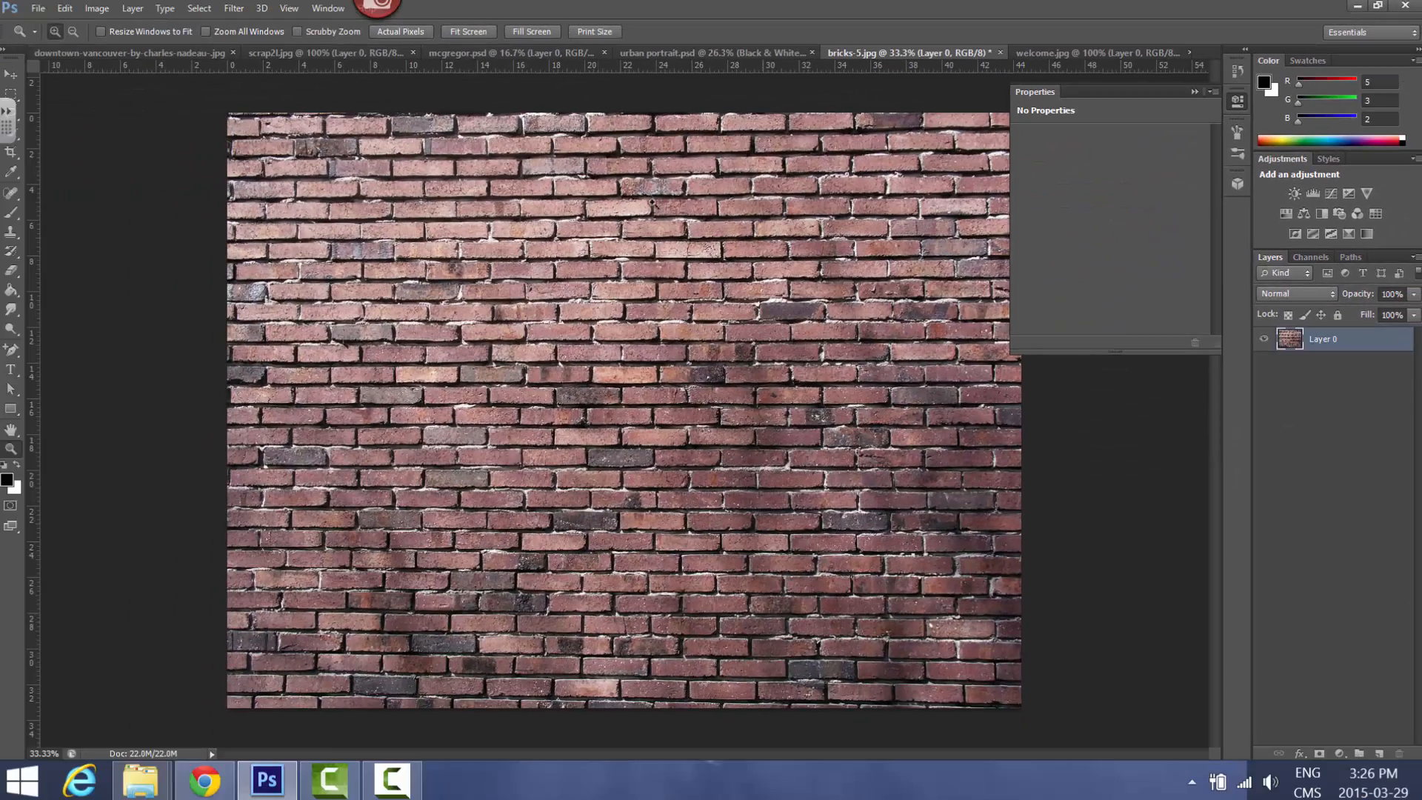
left_click(10, 74)
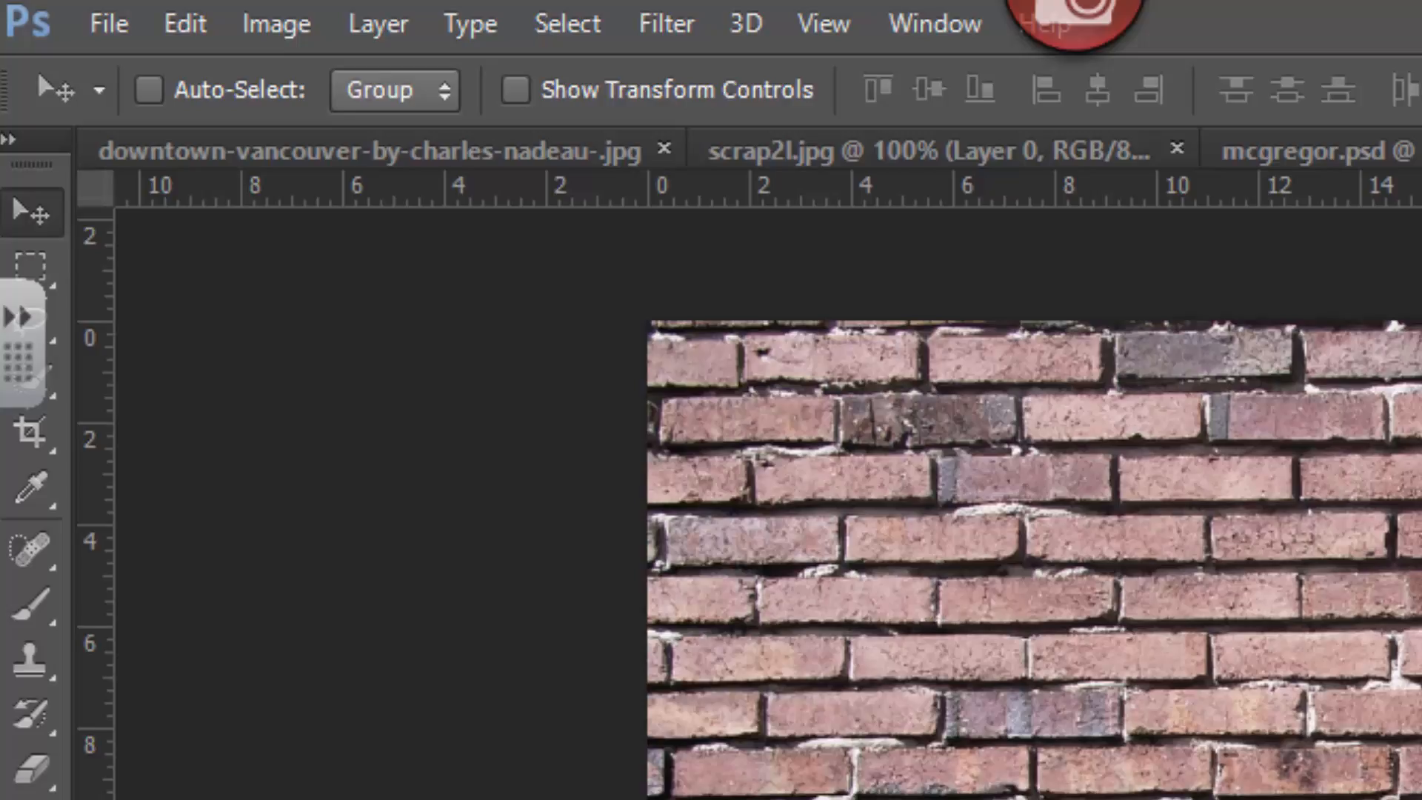
left_click_drag(1057, 723, 748, 358)
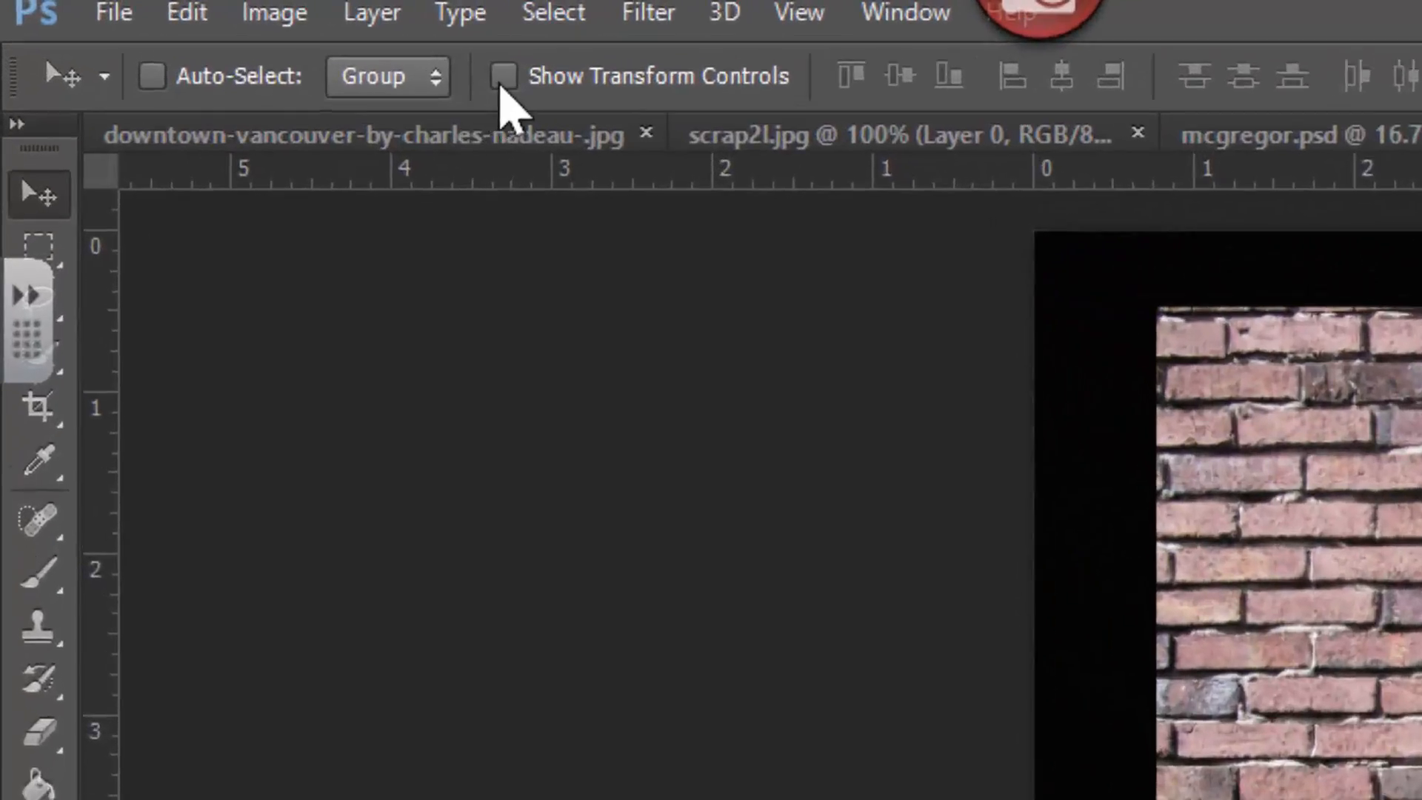
left_click(182, 27)
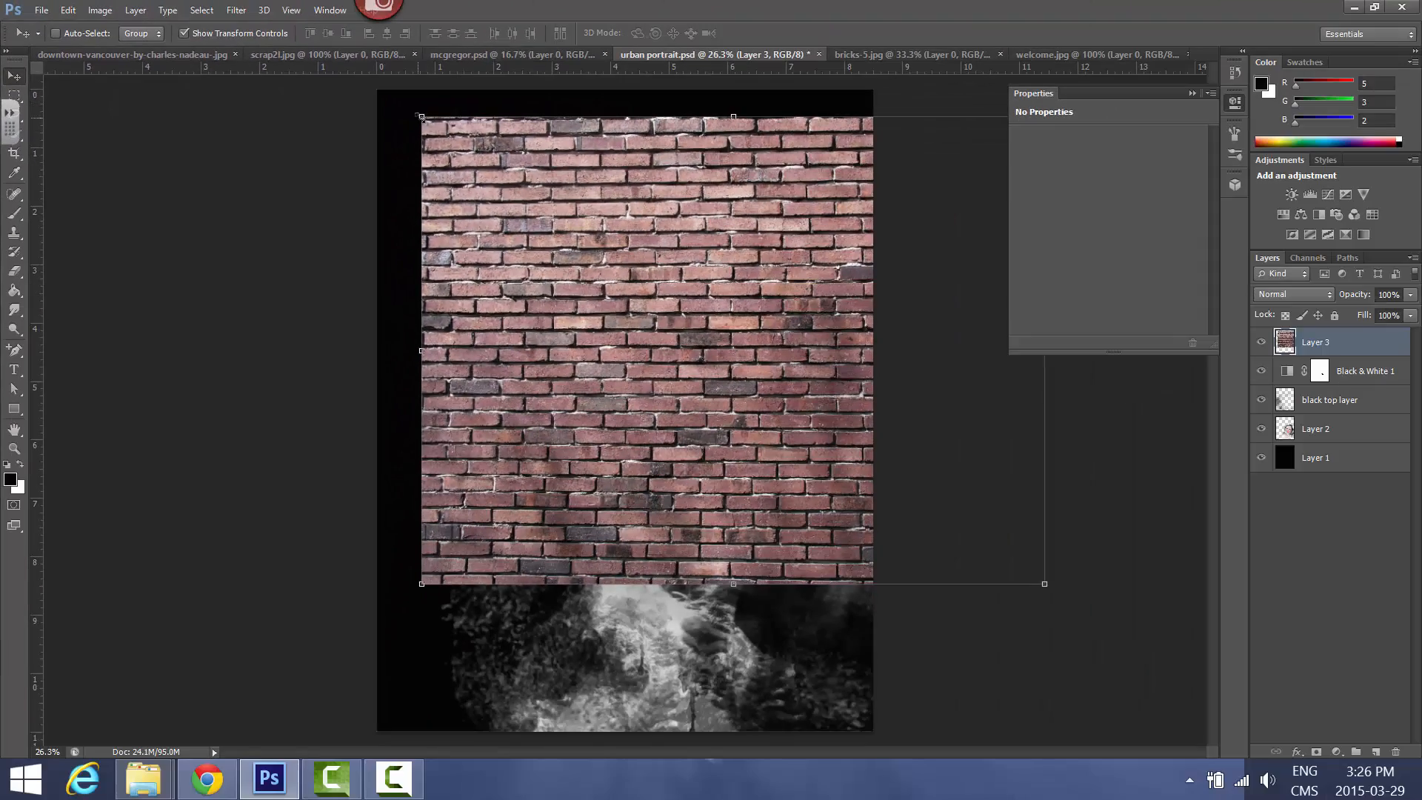
Resize the brick wall to 52.75% width and 137.50% height, covering the canvas's right side from mid-face over its full height
left_click_drag(421, 116, 716, 89)
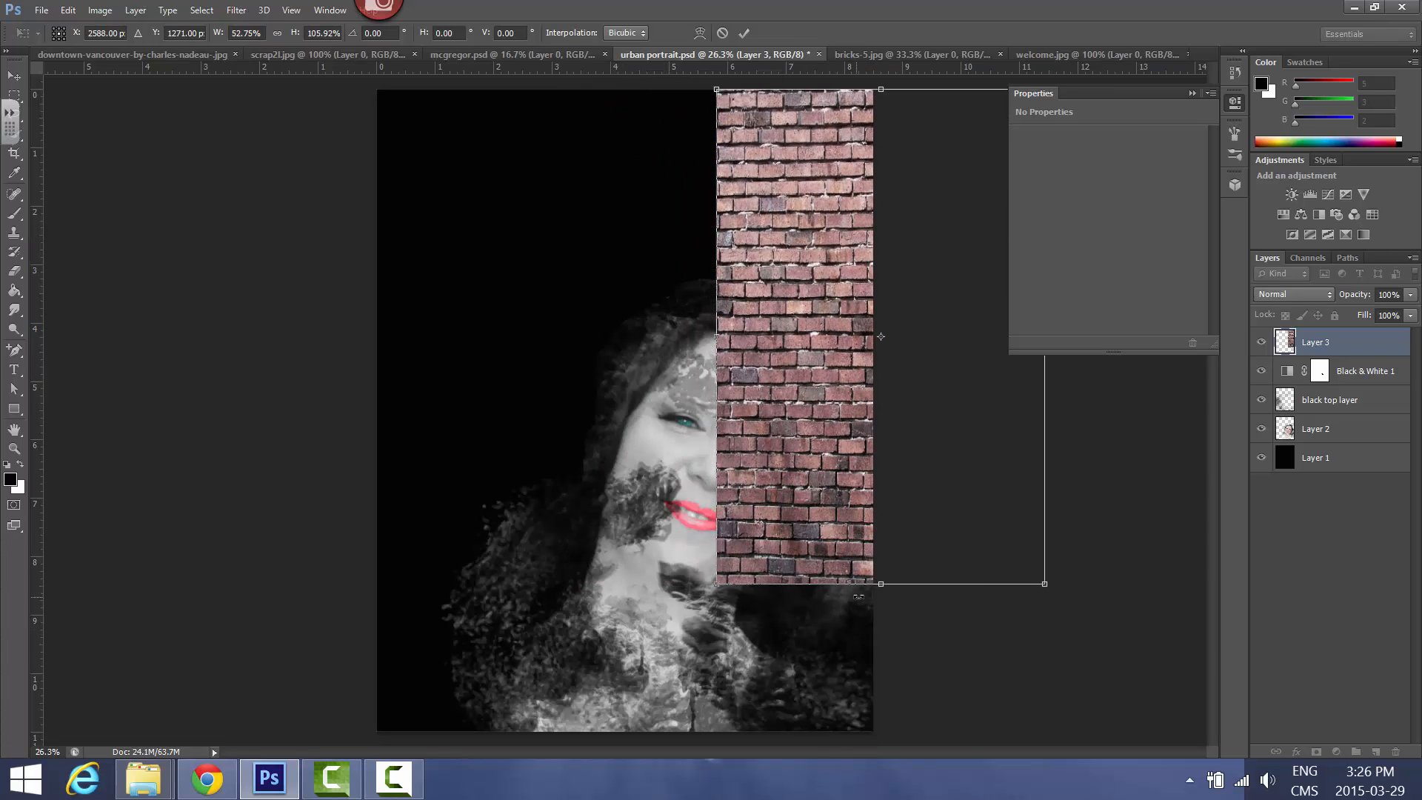
left_click_drag(883, 585, 891, 728)
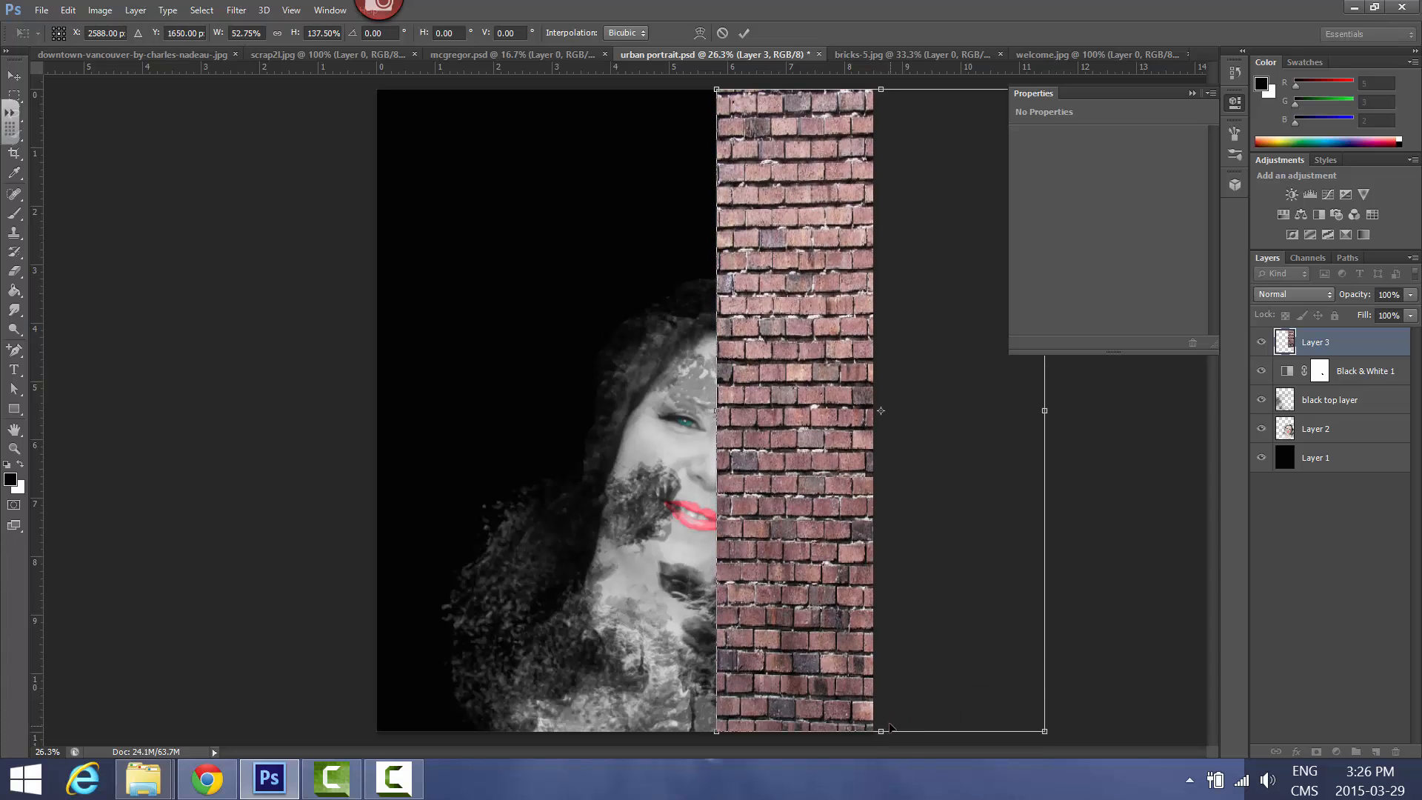
left_click(743, 33)
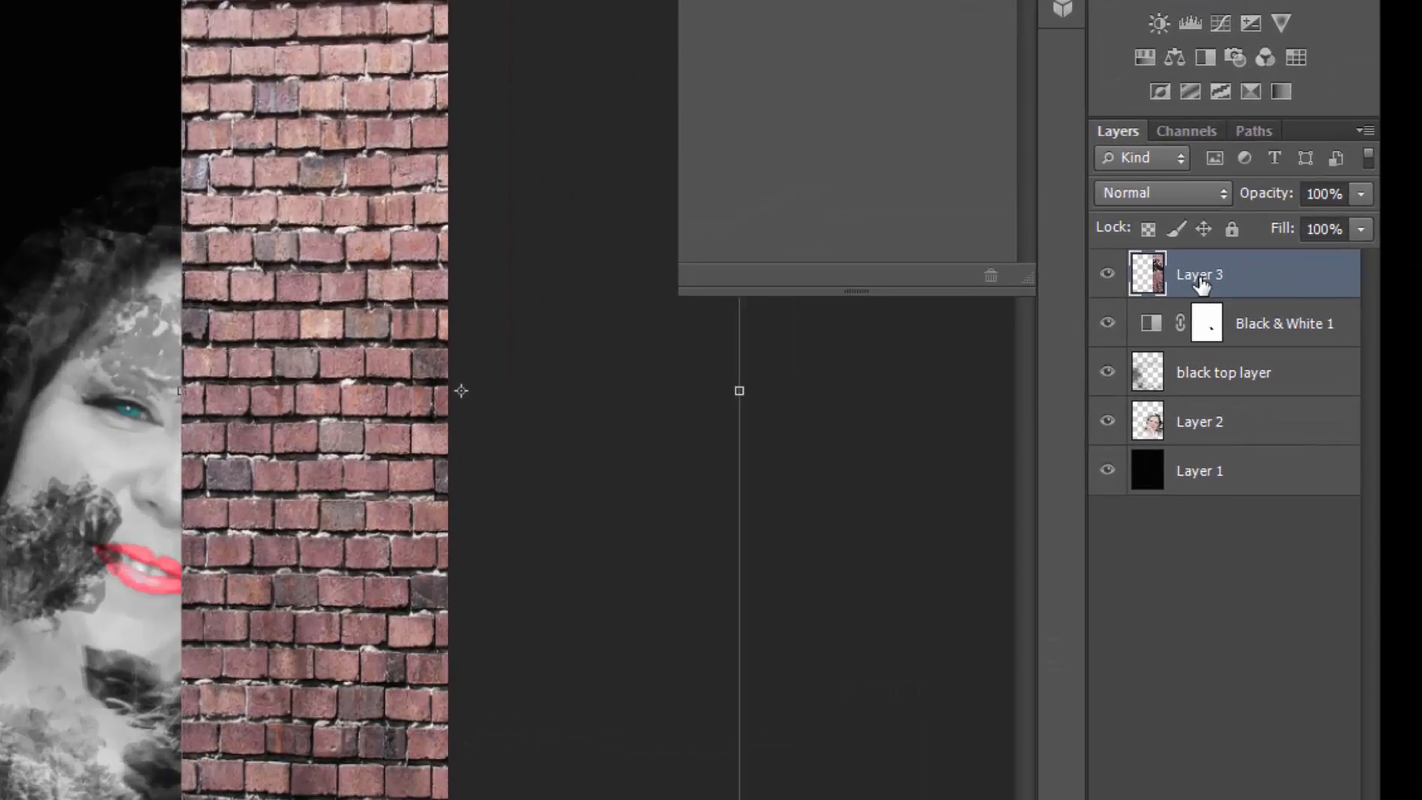
Rename the brick wall layer as BRICKS
double_click(1316, 341)
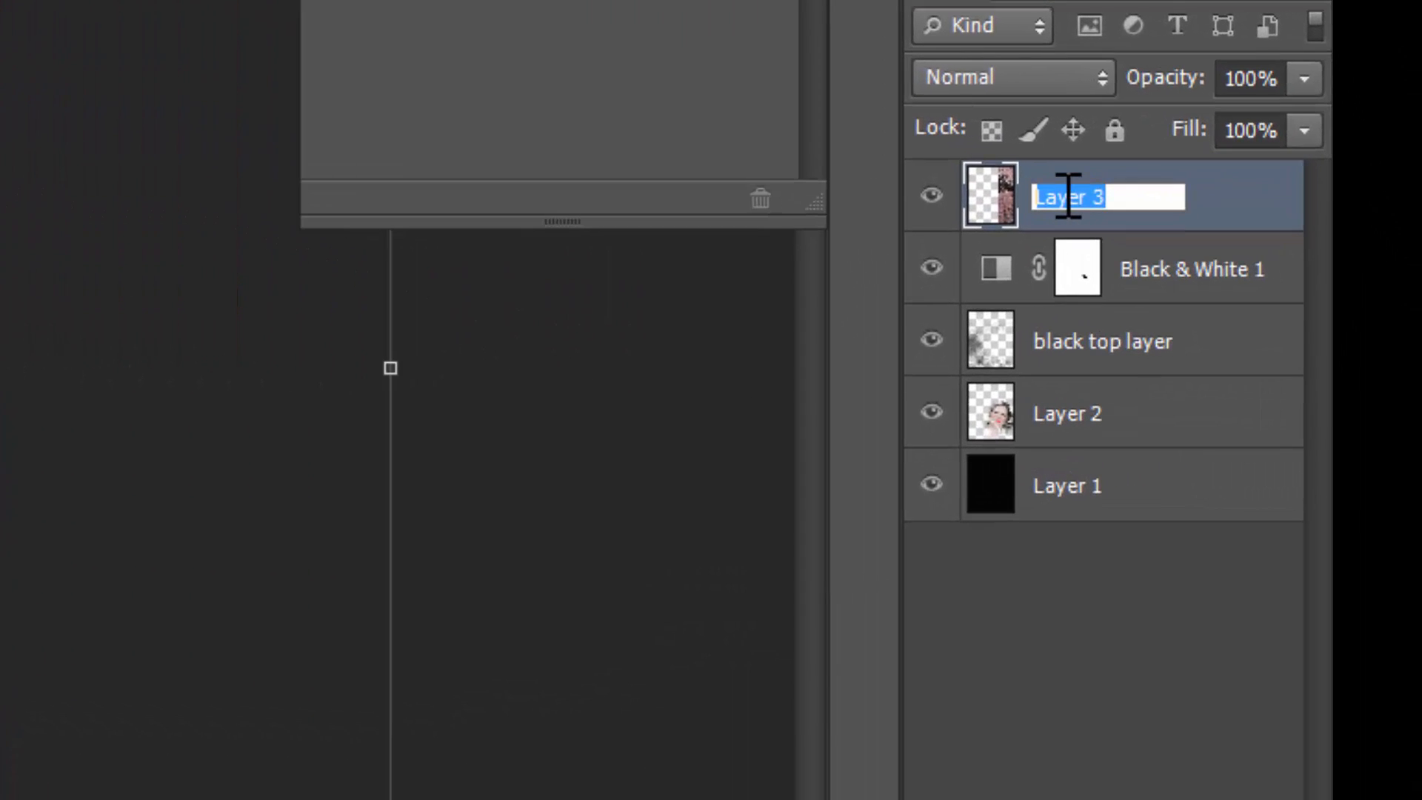
type("BRICKS")
key("Return")
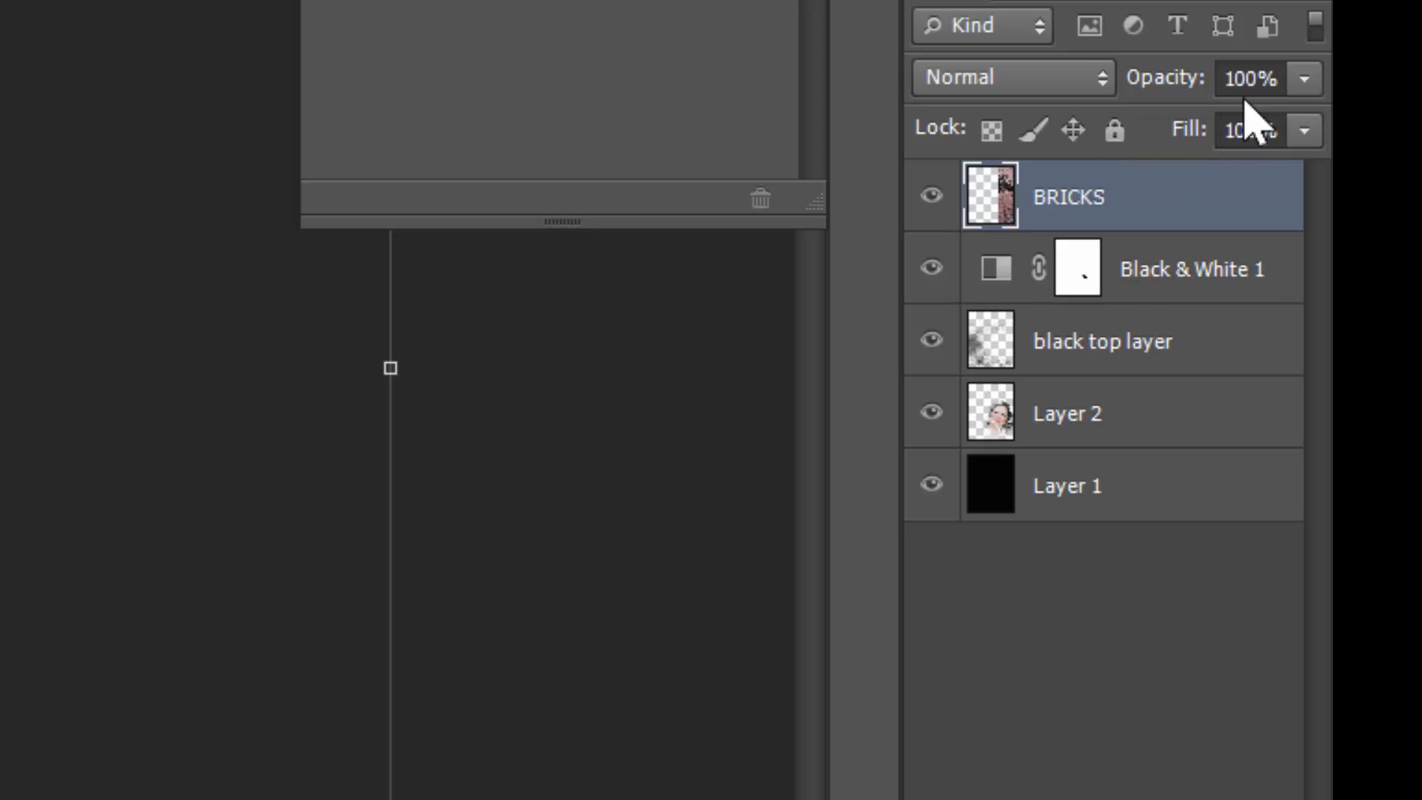
Lower the BRICKS layer's opacity to 10% and hide the transform controls
left_click(1306, 79)
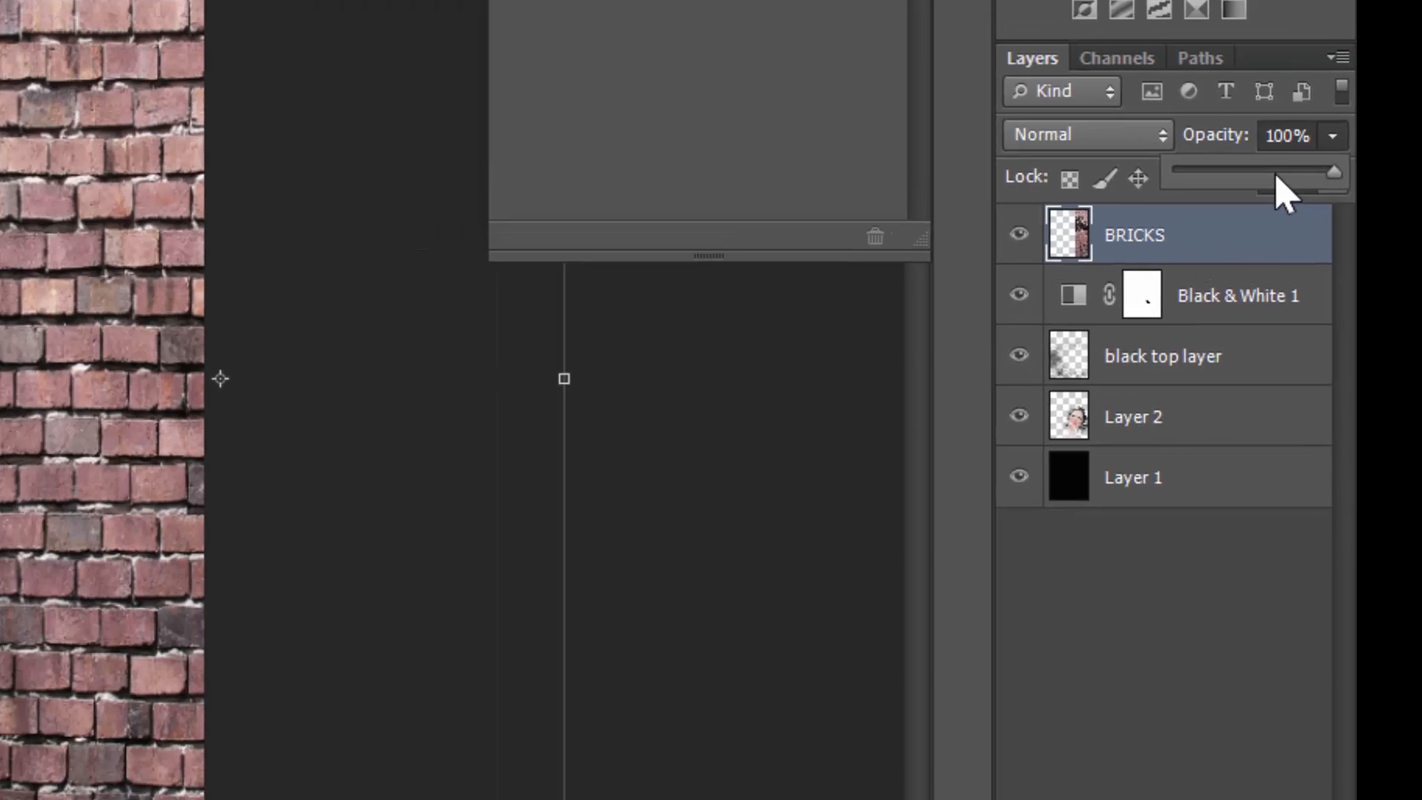
left_click_drag(1240, 123, 1212, 125)
left_click_drag(1337, 271, 1330, 271)
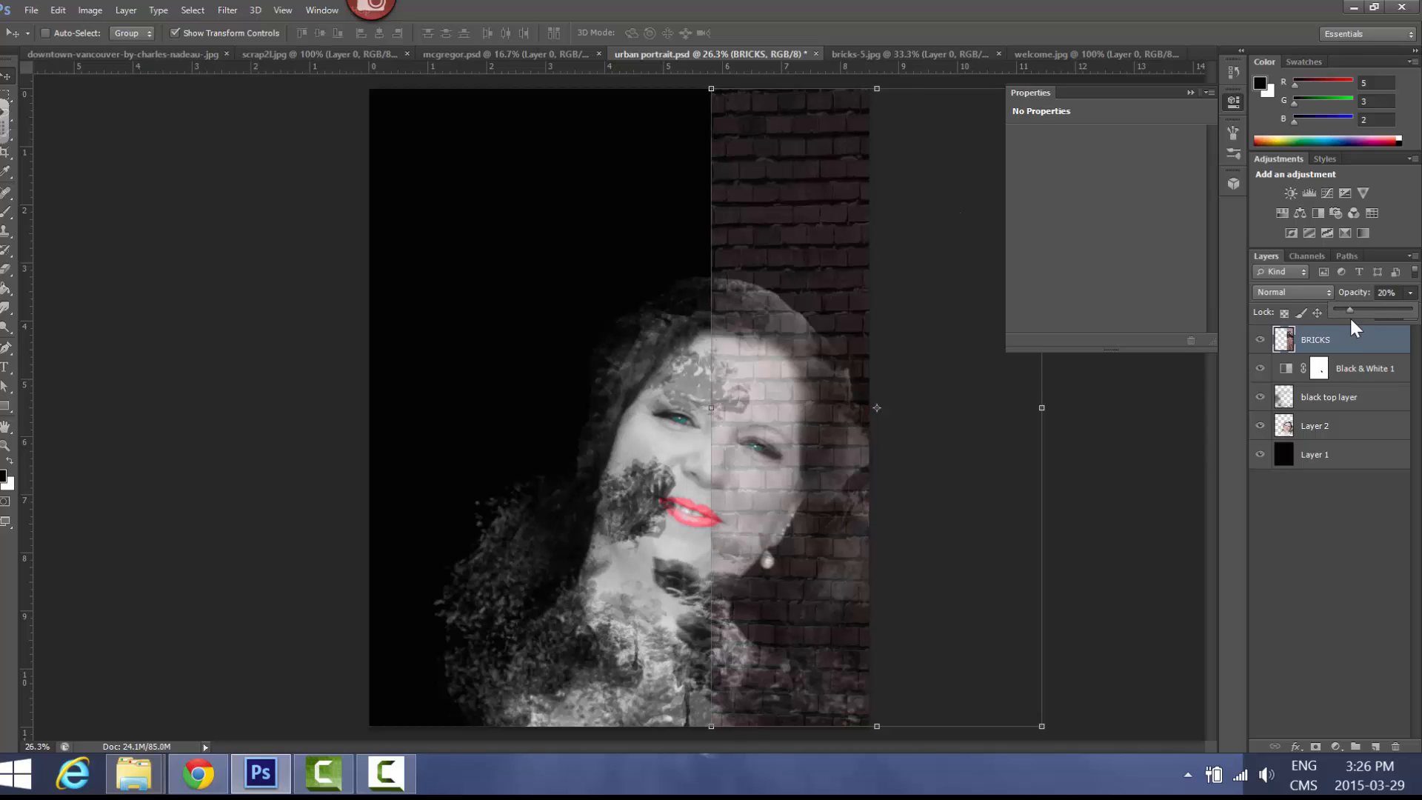
left_click_drag(1344, 310, 1344, 312)
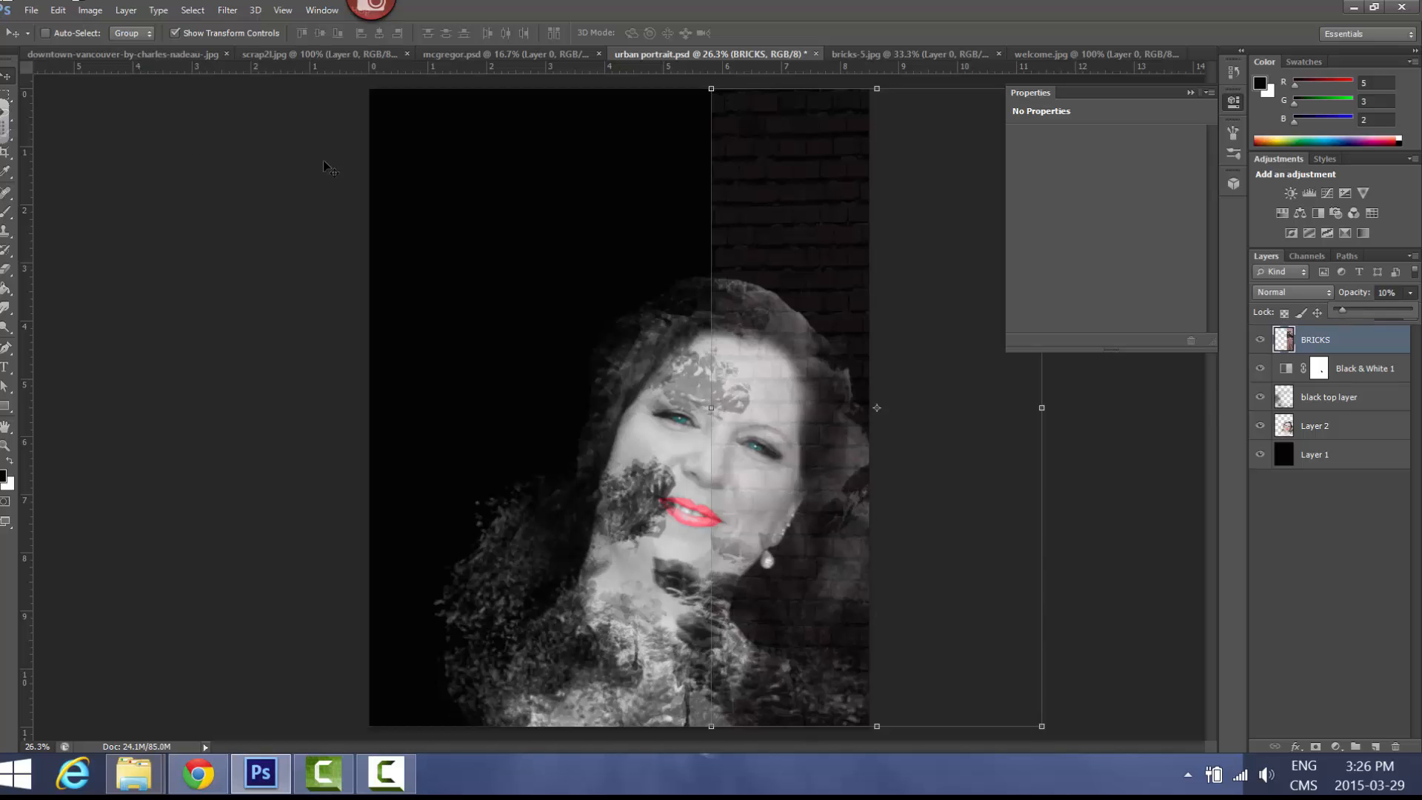
left_click(175, 31)
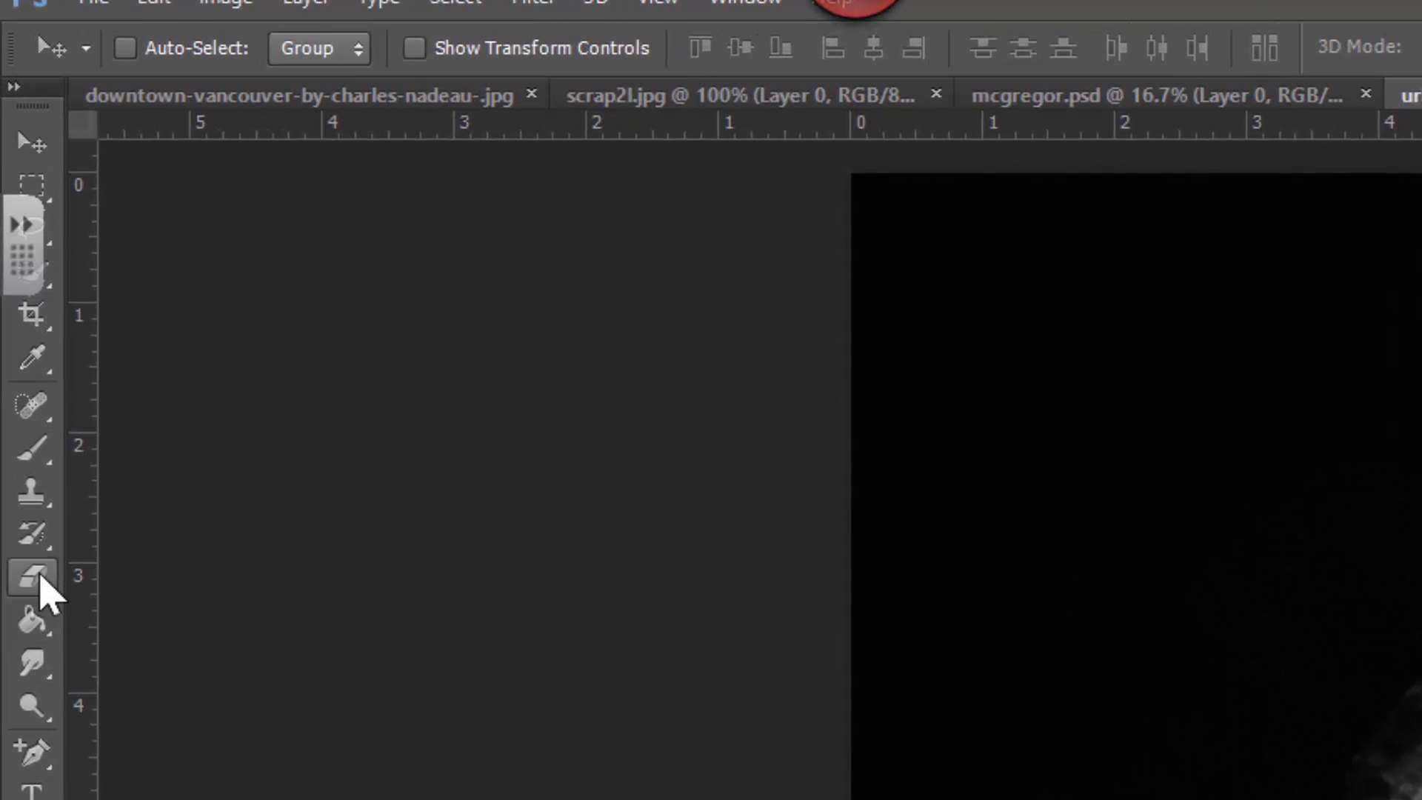
Erase the straight inner edge of the bricks and a patch above the hair with the 2137 grunge brush resized to 370 px
left_click(18, 425)
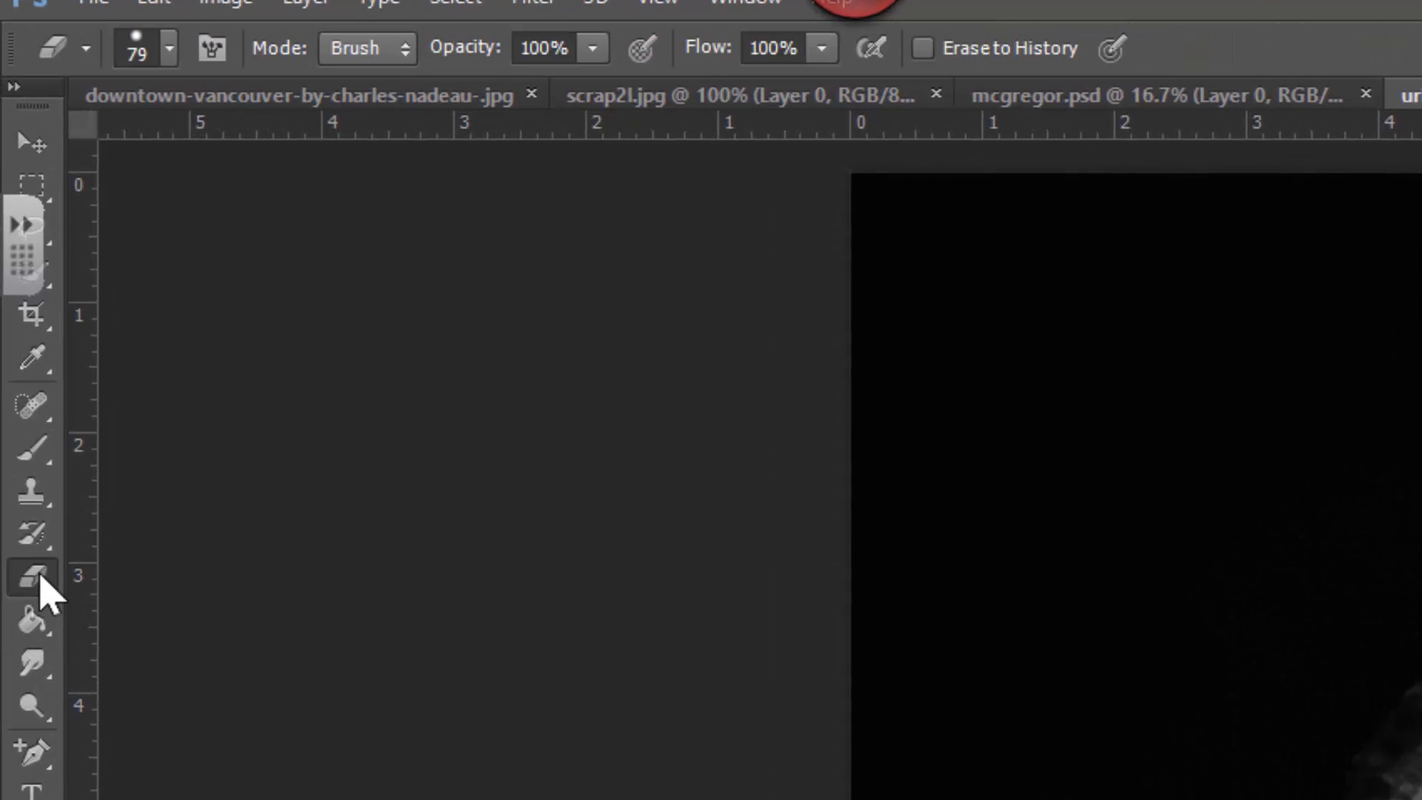
left_click(170, 49)
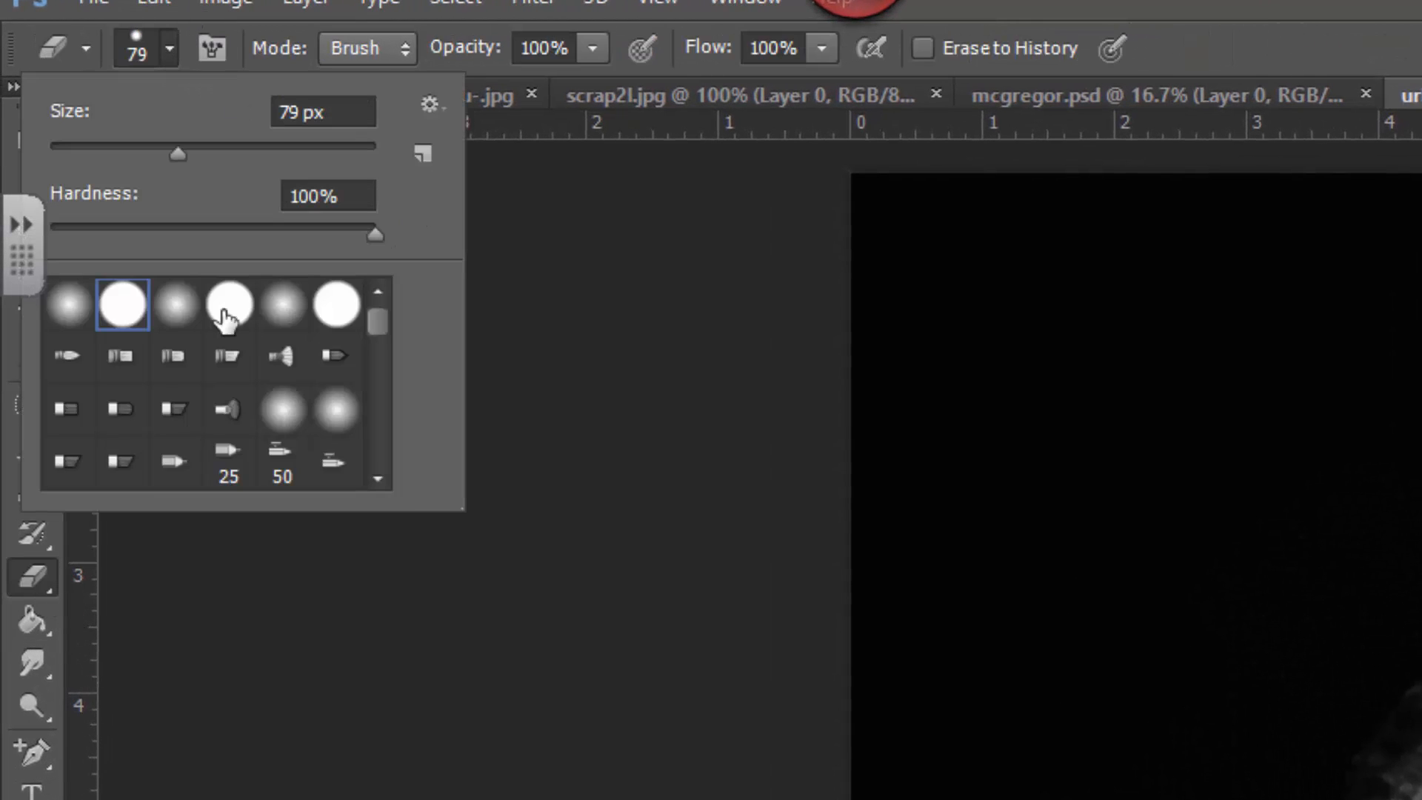
scroll(378, 474, "down", 10)
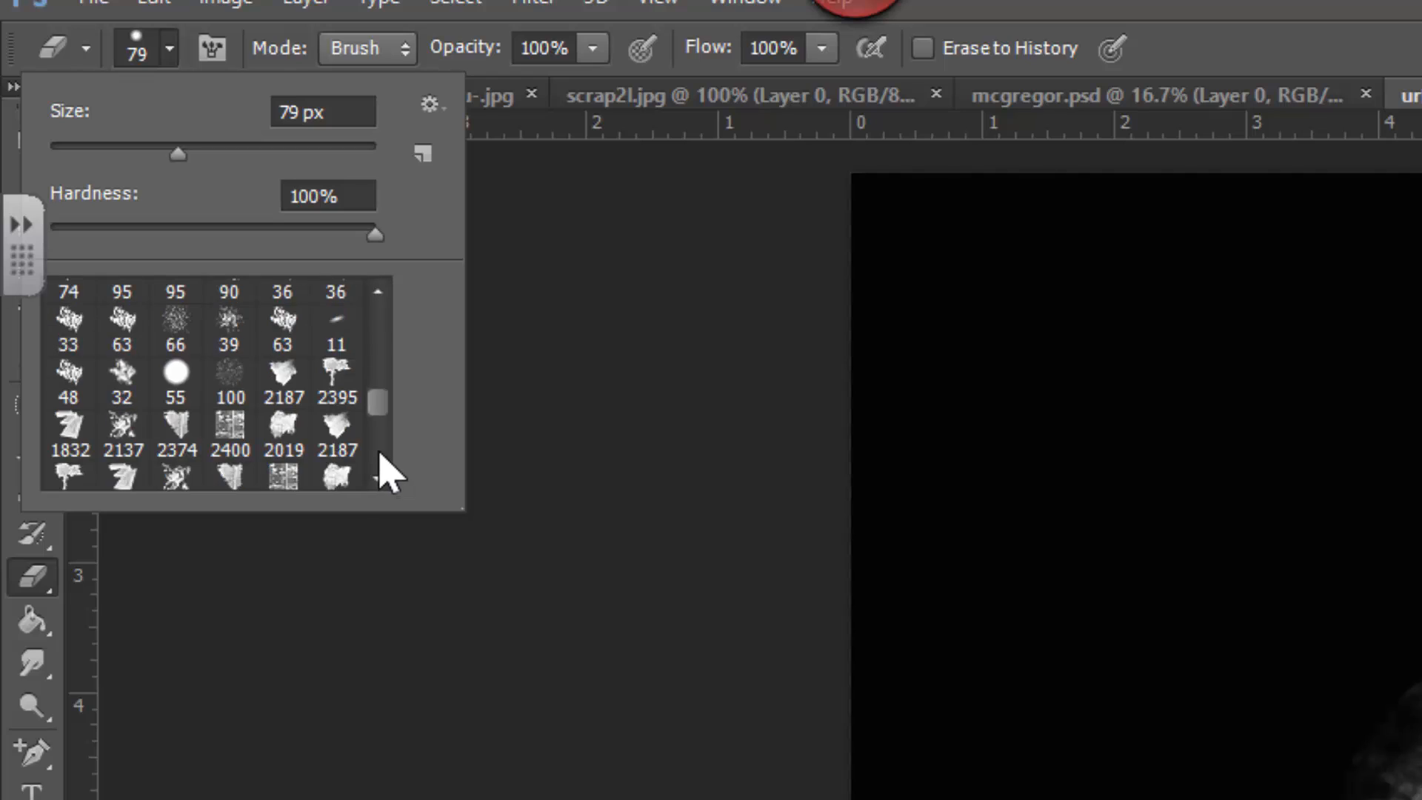
left_click(123, 426)
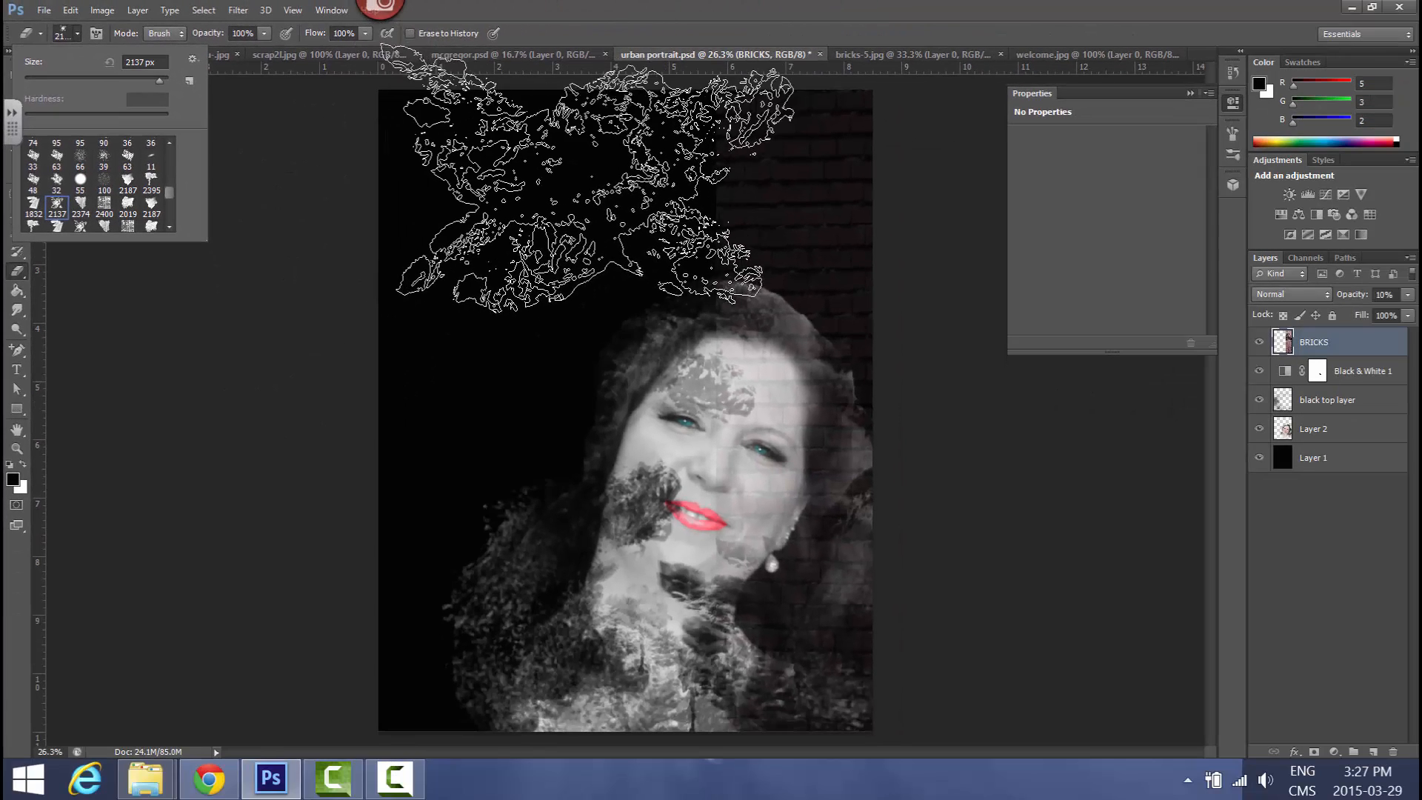
left_click(135, 78)
mouse_move(707, 108)
left_mouse_down()
mouse_move(704, 175)
mouse_move(710, 116)
mouse_move(733, 250)
mouse_move(696, 246)
mouse_move(706, 214)
mouse_move(713, 288)
mouse_move(714, 228)
mouse_move(741, 326)
mouse_move(701, 343)
mouse_move(720, 377)
mouse_move(705, 473)
mouse_move(719, 477)
mouse_move(692, 457)
mouse_move(707, 422)
mouse_move(692, 490)
mouse_move(712, 519)
mouse_move(726, 505)
mouse_move(706, 543)
mouse_move(730, 550)
mouse_move(707, 599)
mouse_move(720, 587)
mouse_move(711, 719)
left_mouse_up()
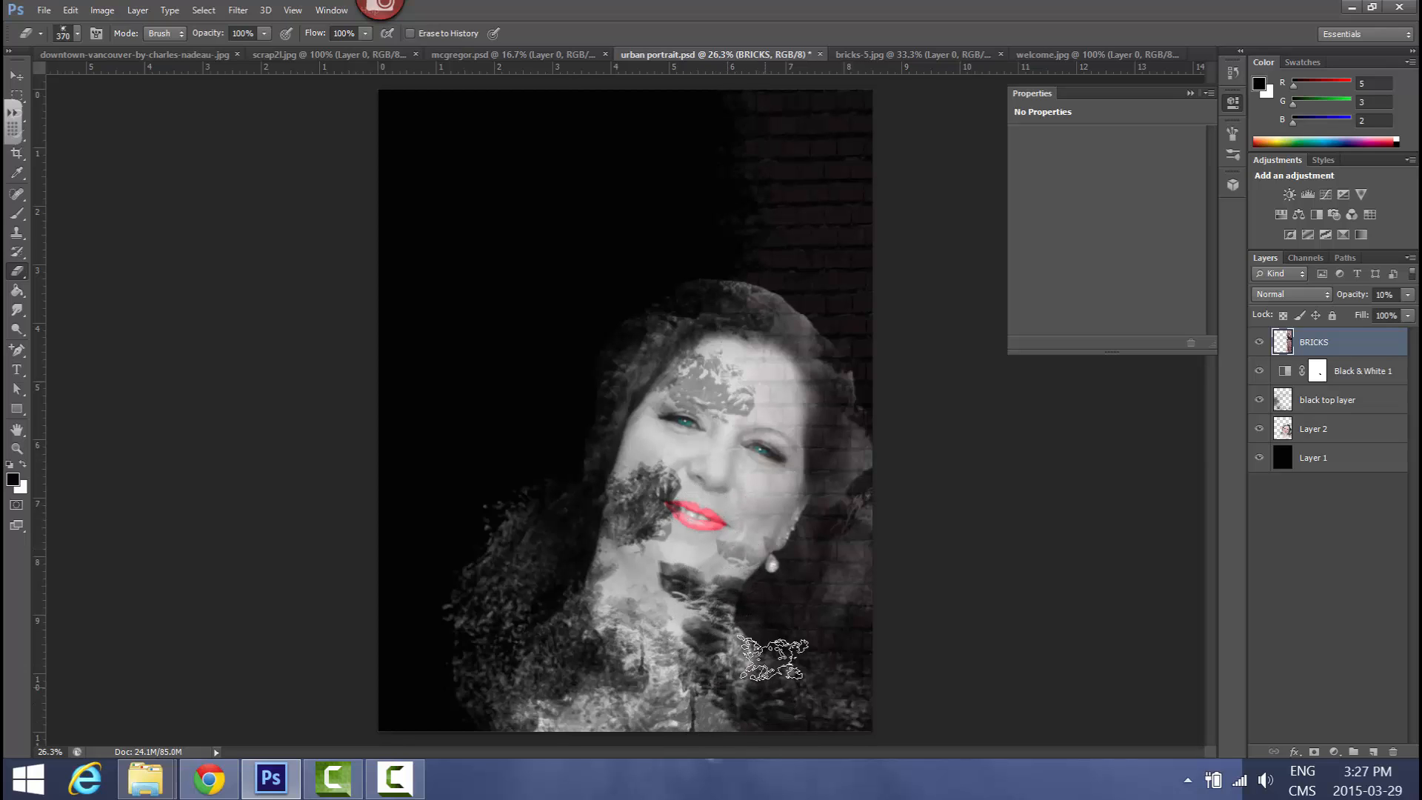
left_click(816, 233)
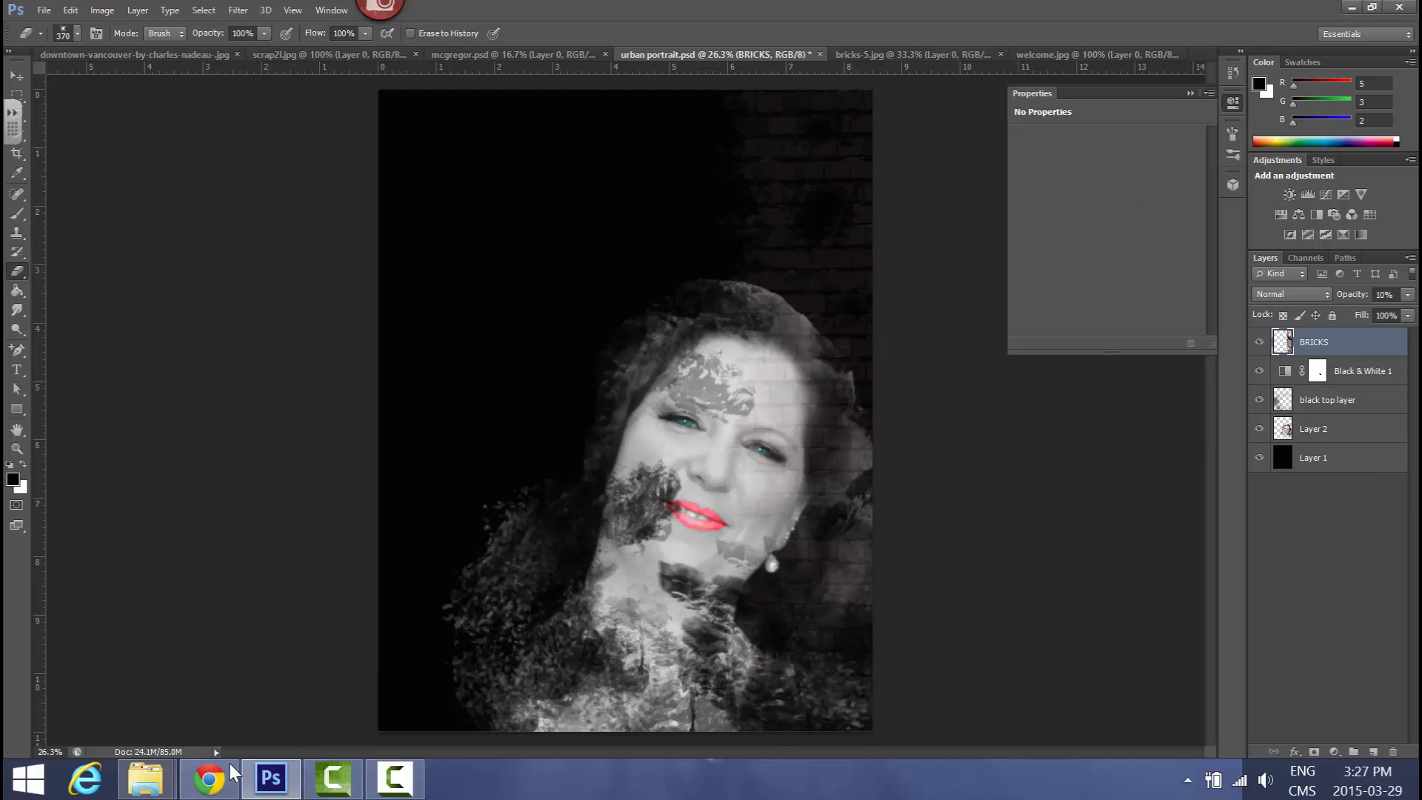
Switch to Chrome and read the PSD Vault tutorial's steps on selecting the shop sign and placing it in the document
left_click(209, 777)
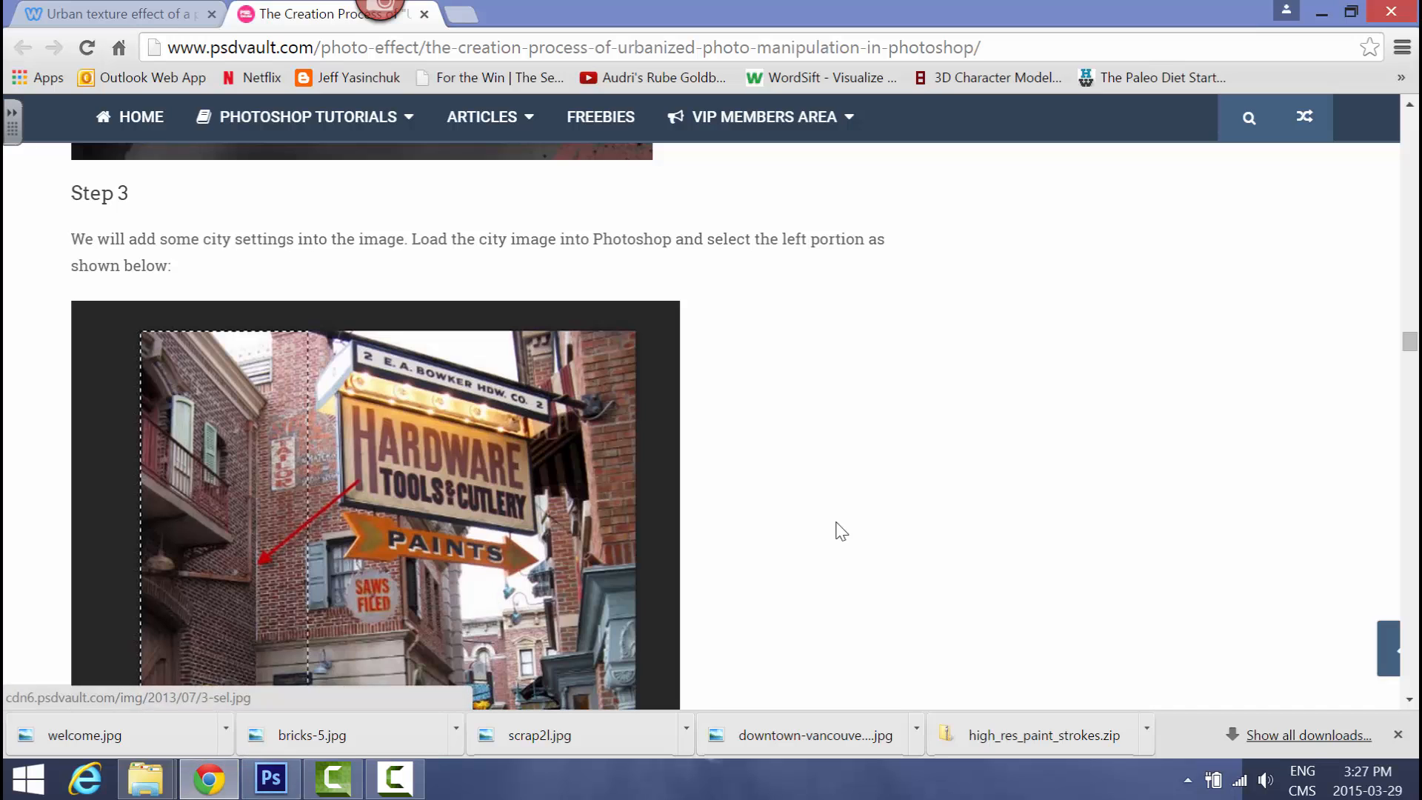
left_click_drag(1410, 348, 1411, 416)
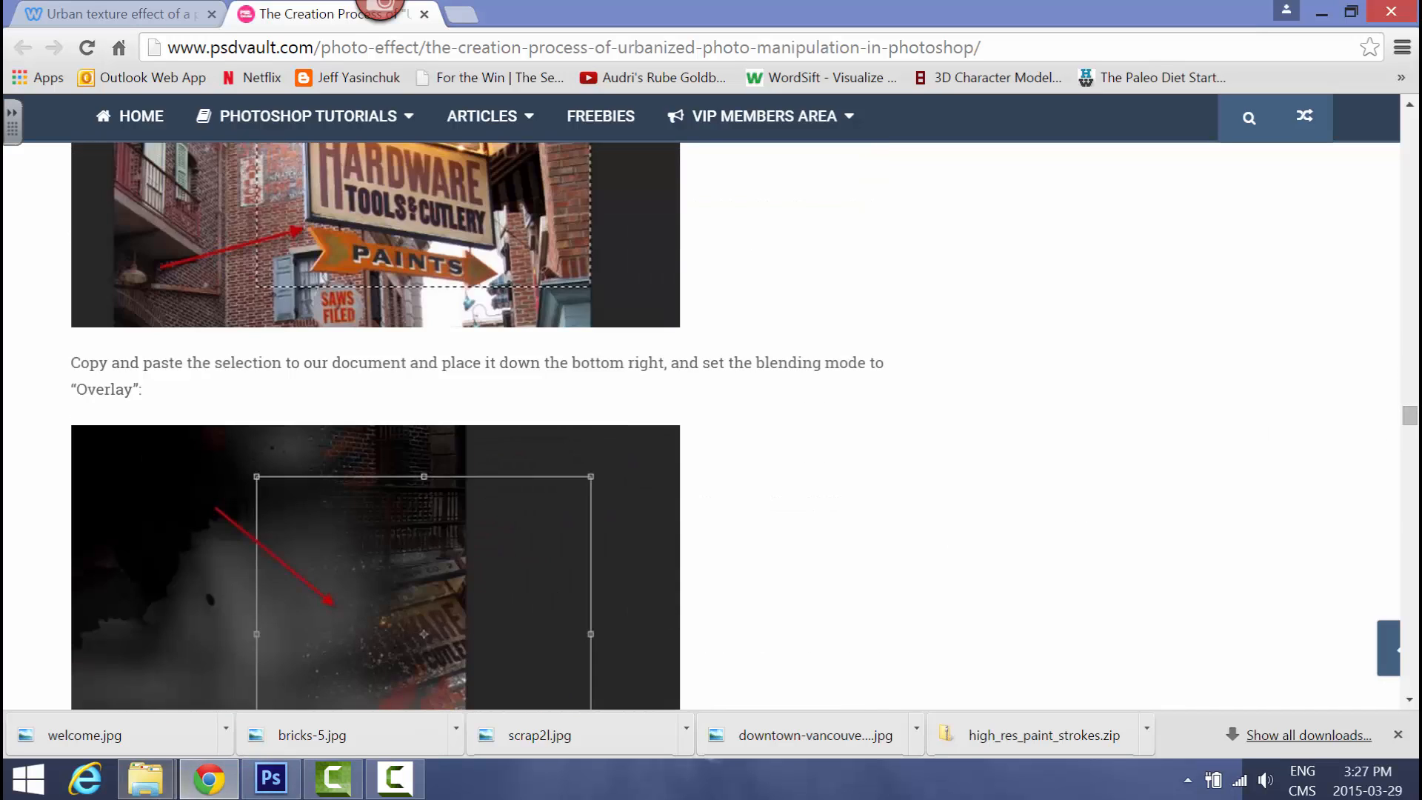
left_click(294, 786)
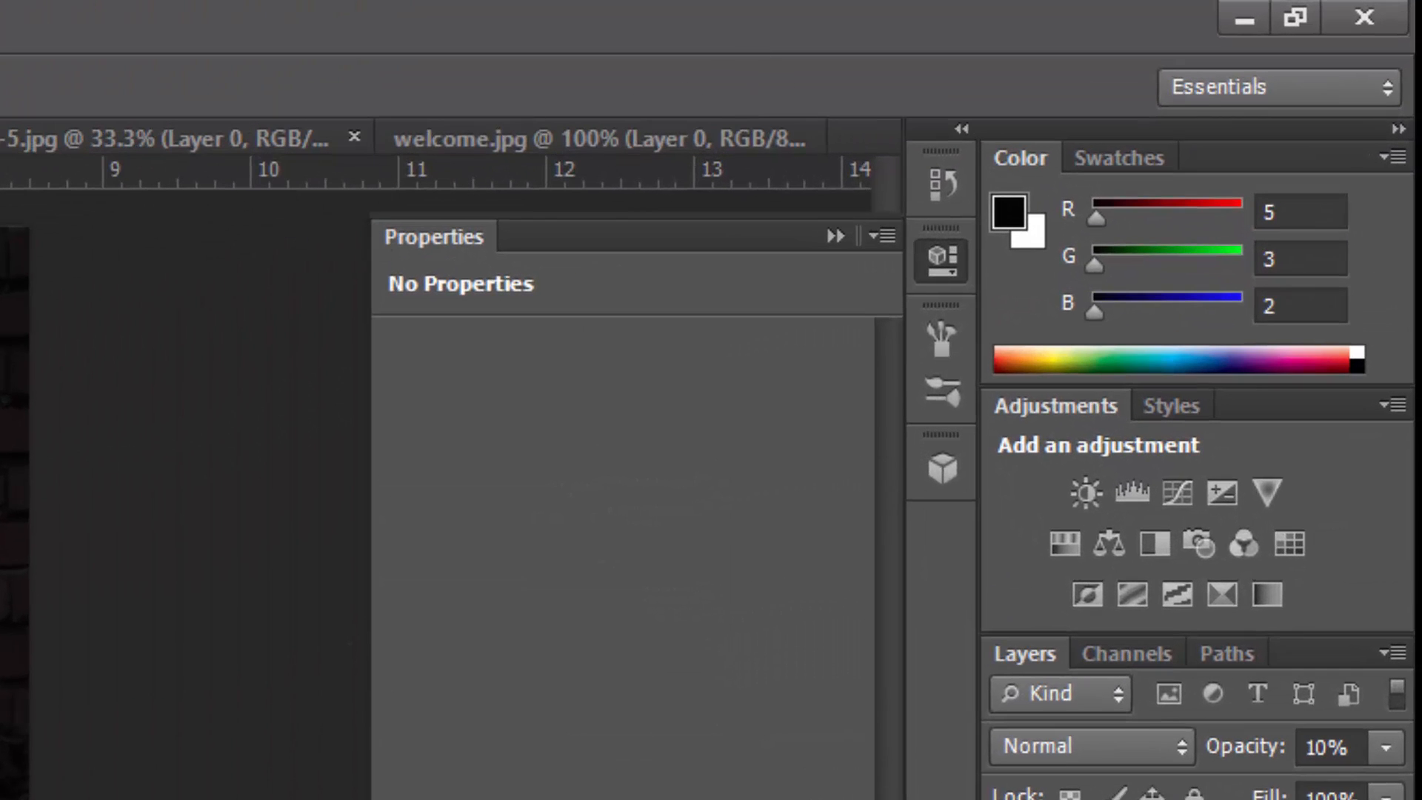
key("alt+Tab")
scroll(607, 370, "up", 1)
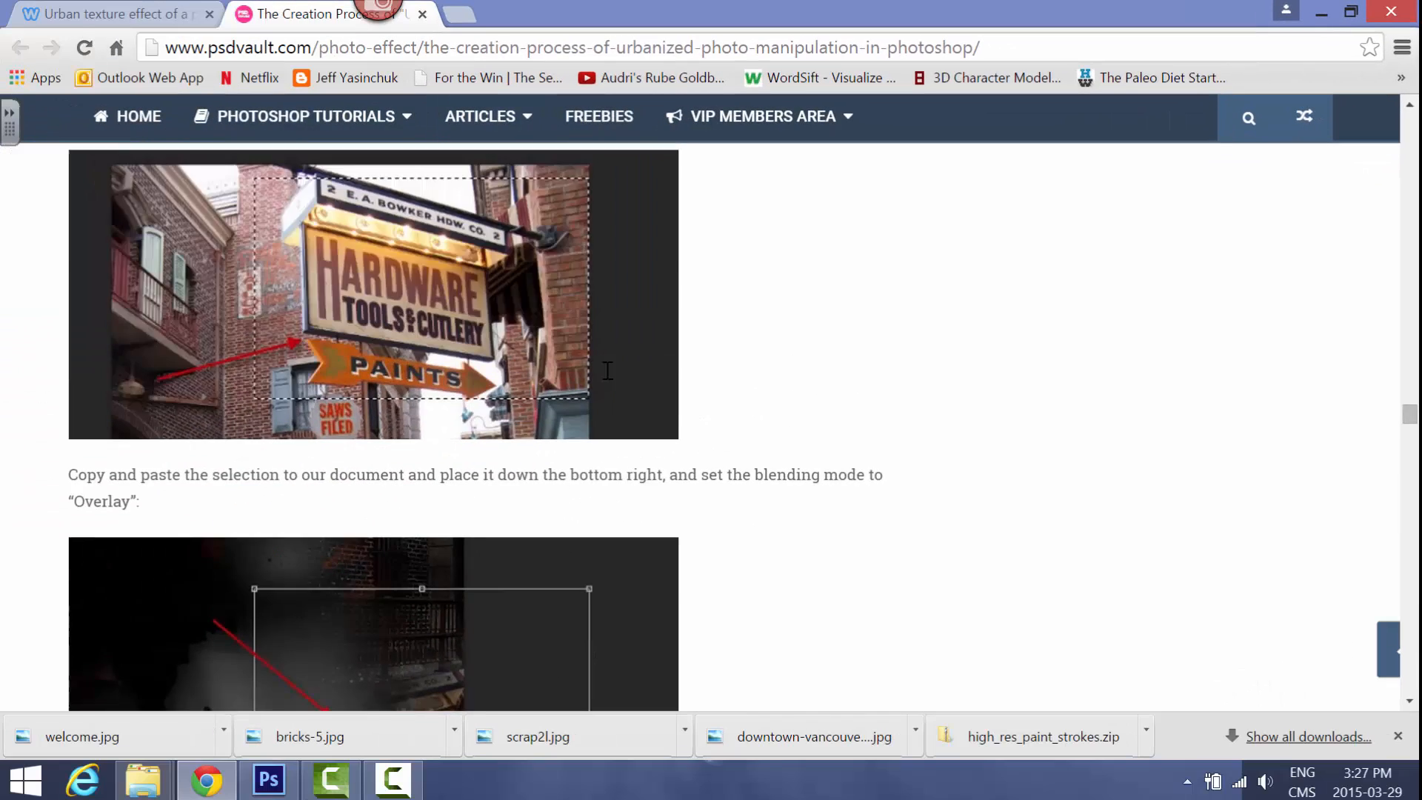
scroll(599, 376, "up", 1)
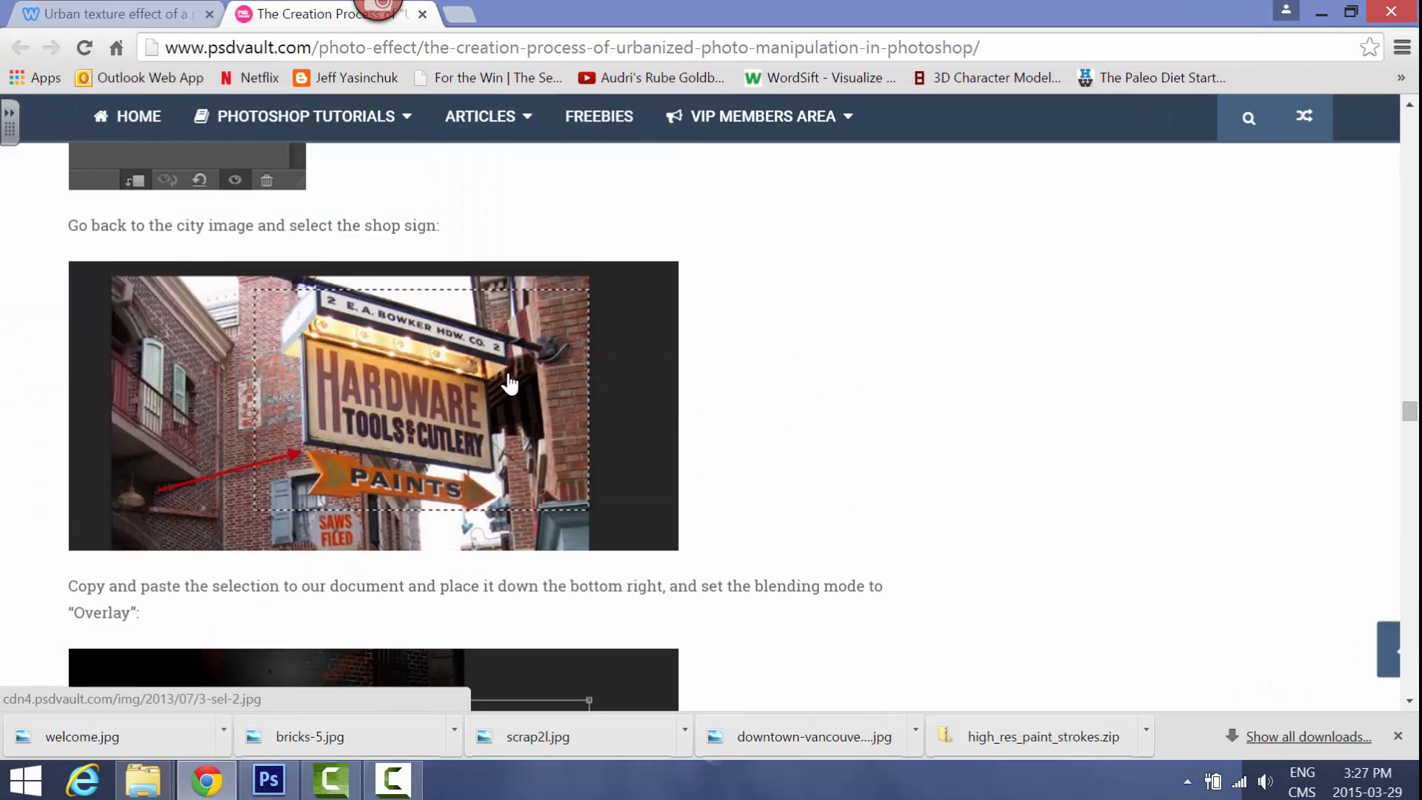
Return to Photoshop, select the Nelson sign in welcome.jpg and move it into the bottom-right corner of the urban portrait.psd canvas
left_click(265, 786)
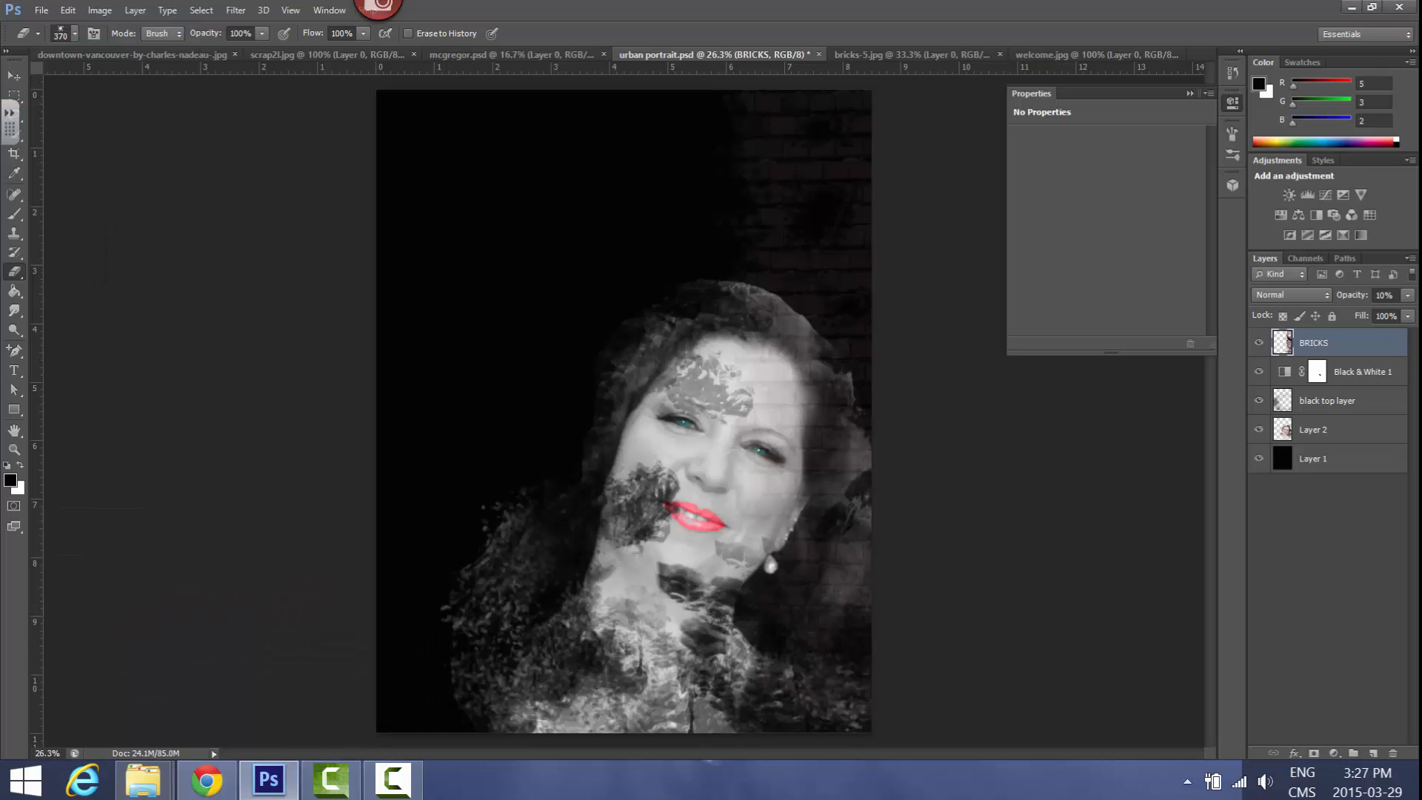
left_click(1050, 55)
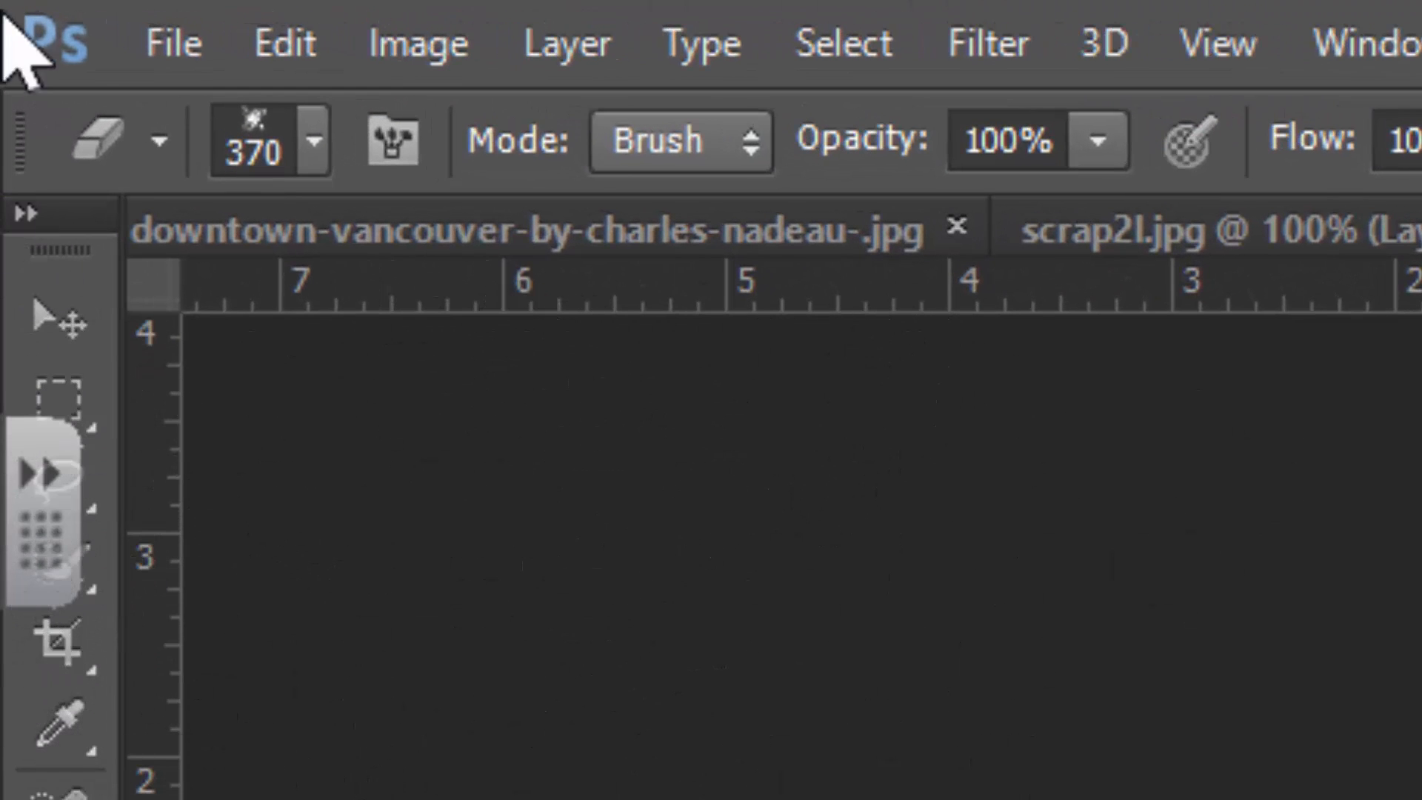
left_click(59, 319)
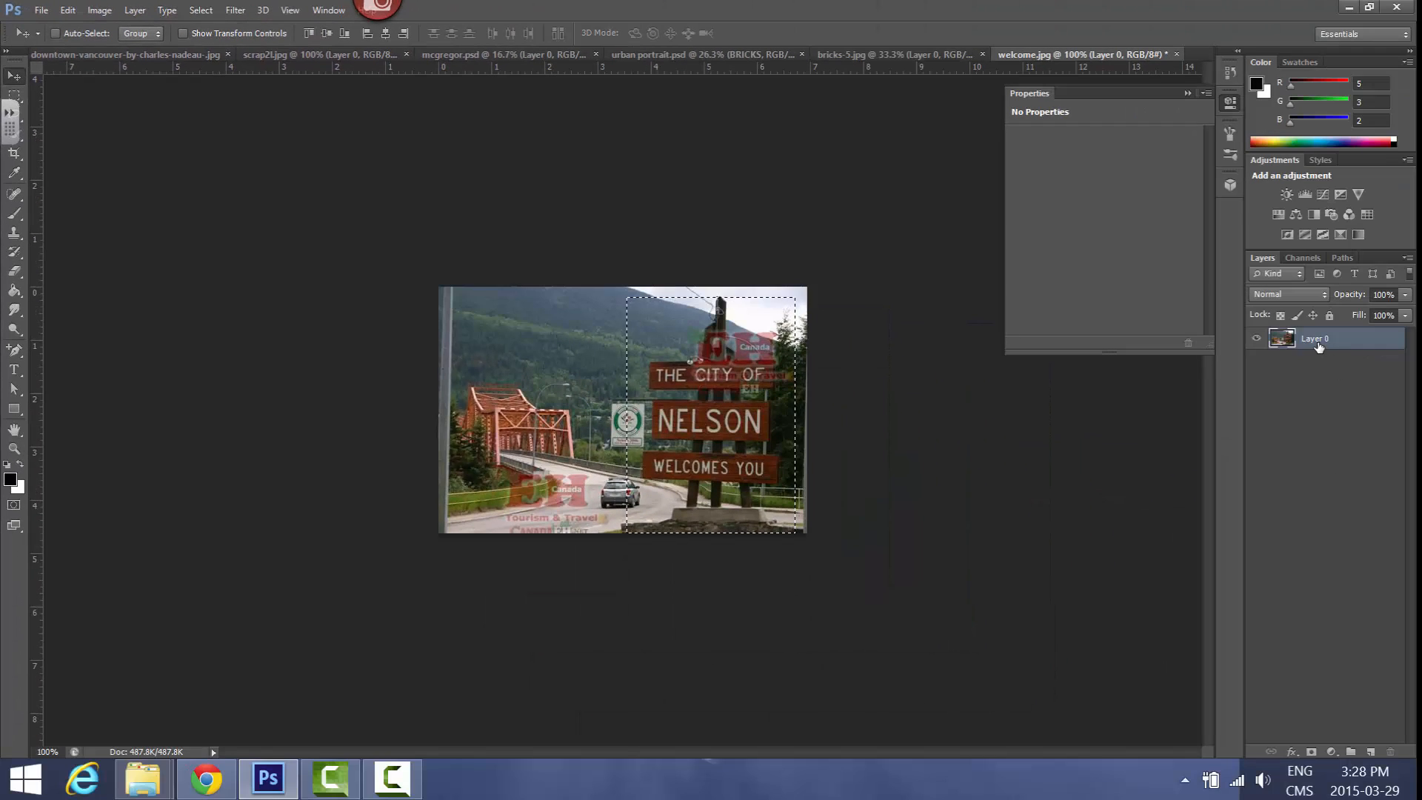
left_click_drag(704, 433, 749, 485)
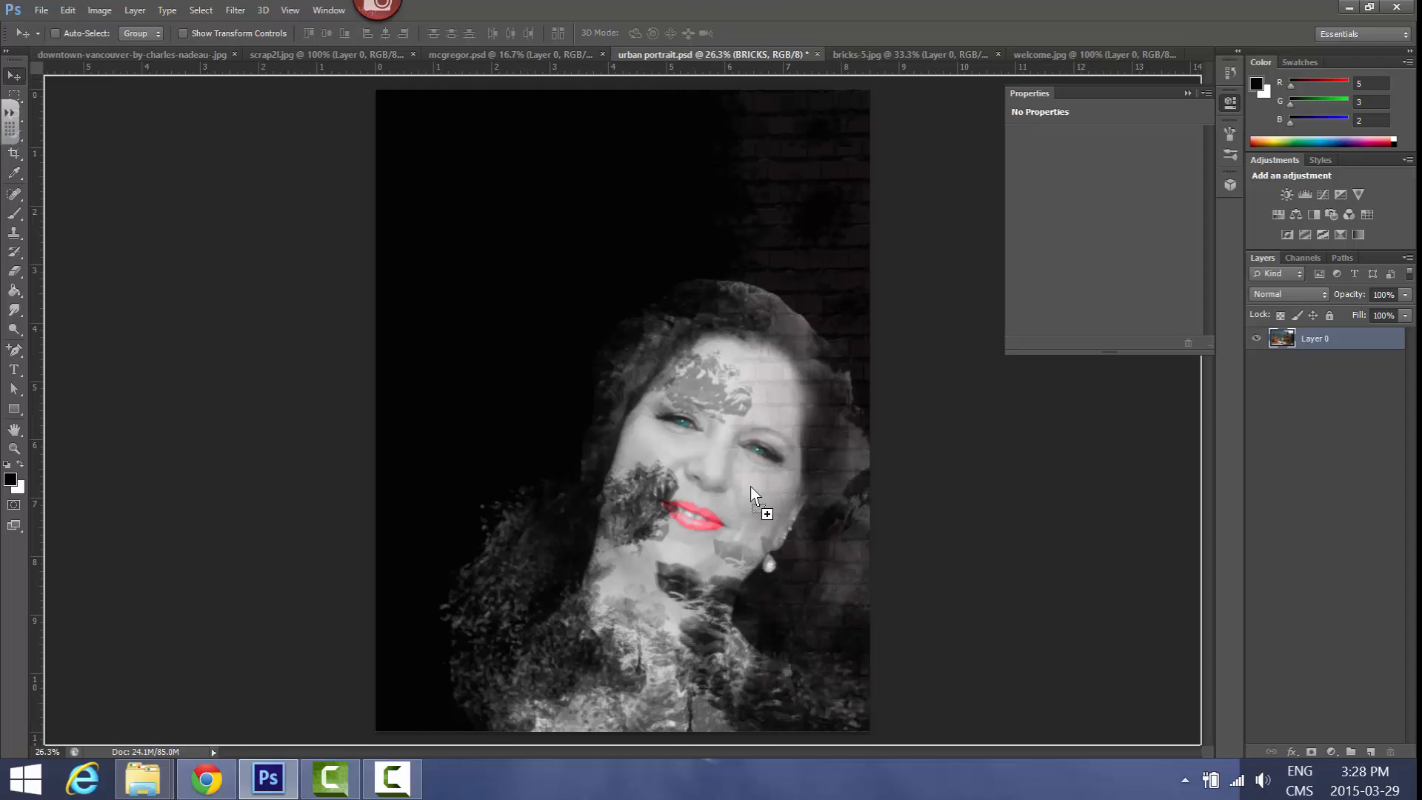
left_click_drag(818, 652, 850, 716)
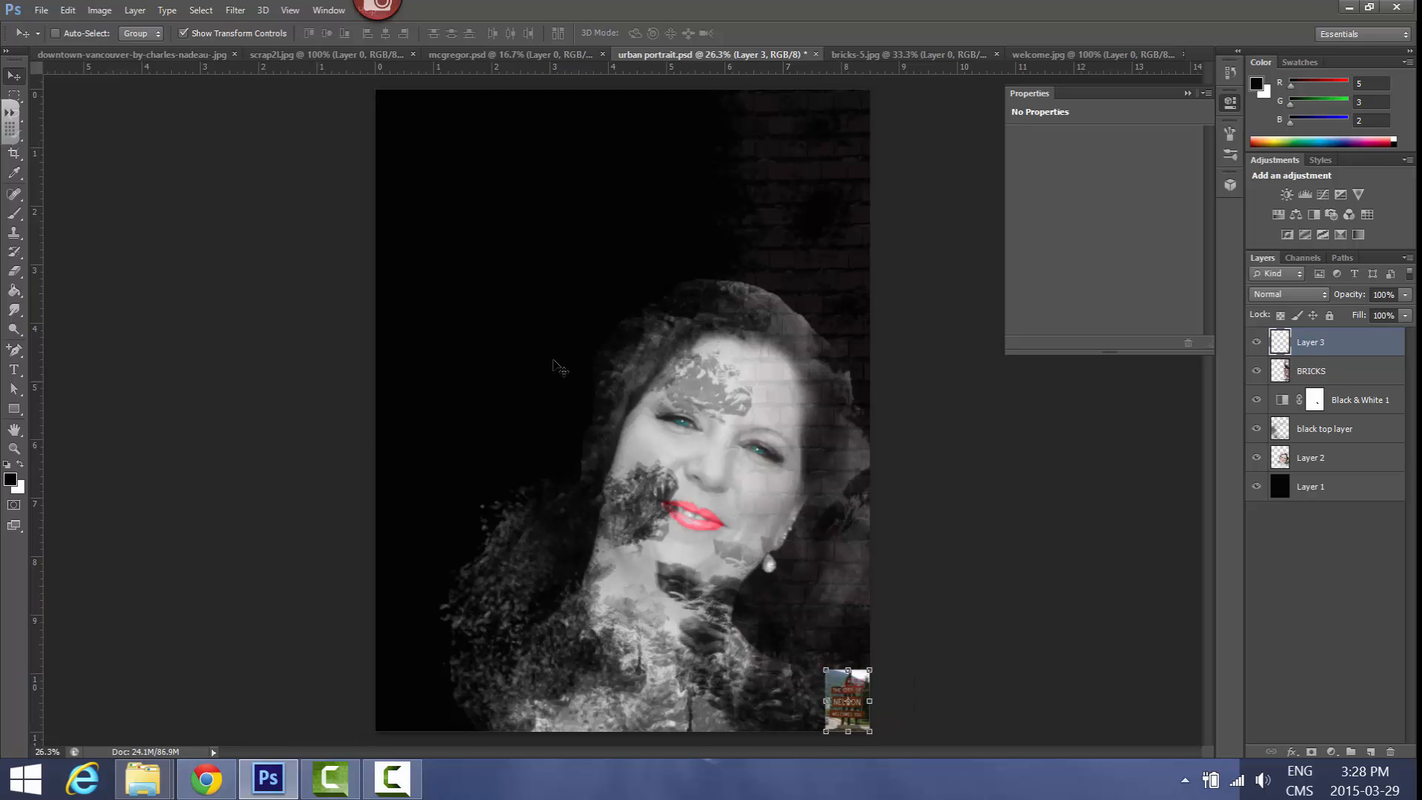
Scale the Nelson sign to 322.27% width and 303.76% height, placing it beside the neck at the canvas's right edge
left_click_drag(825, 670, 731, 545)
left_click_drag(801, 665, 810, 626)
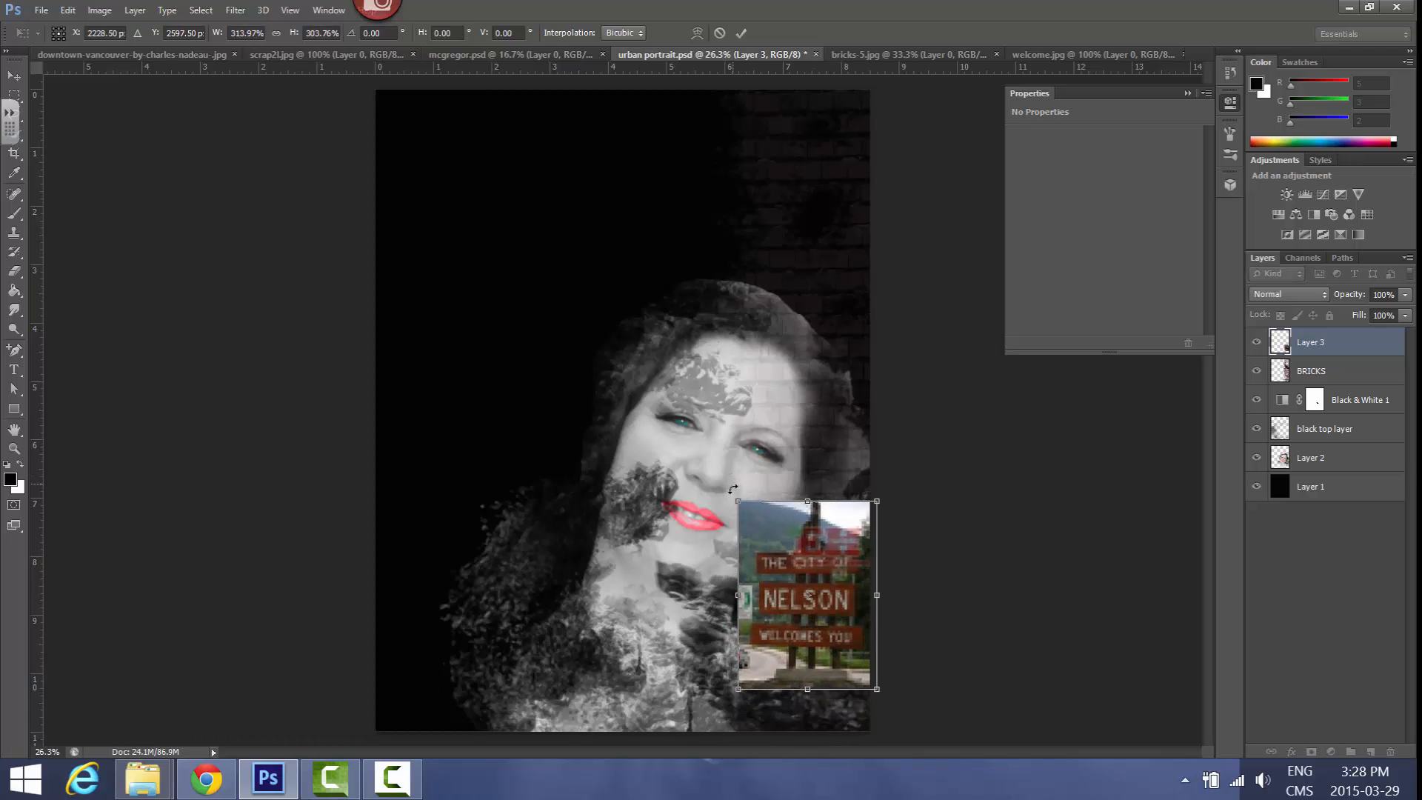
left_click_drag(736, 501, 733, 501)
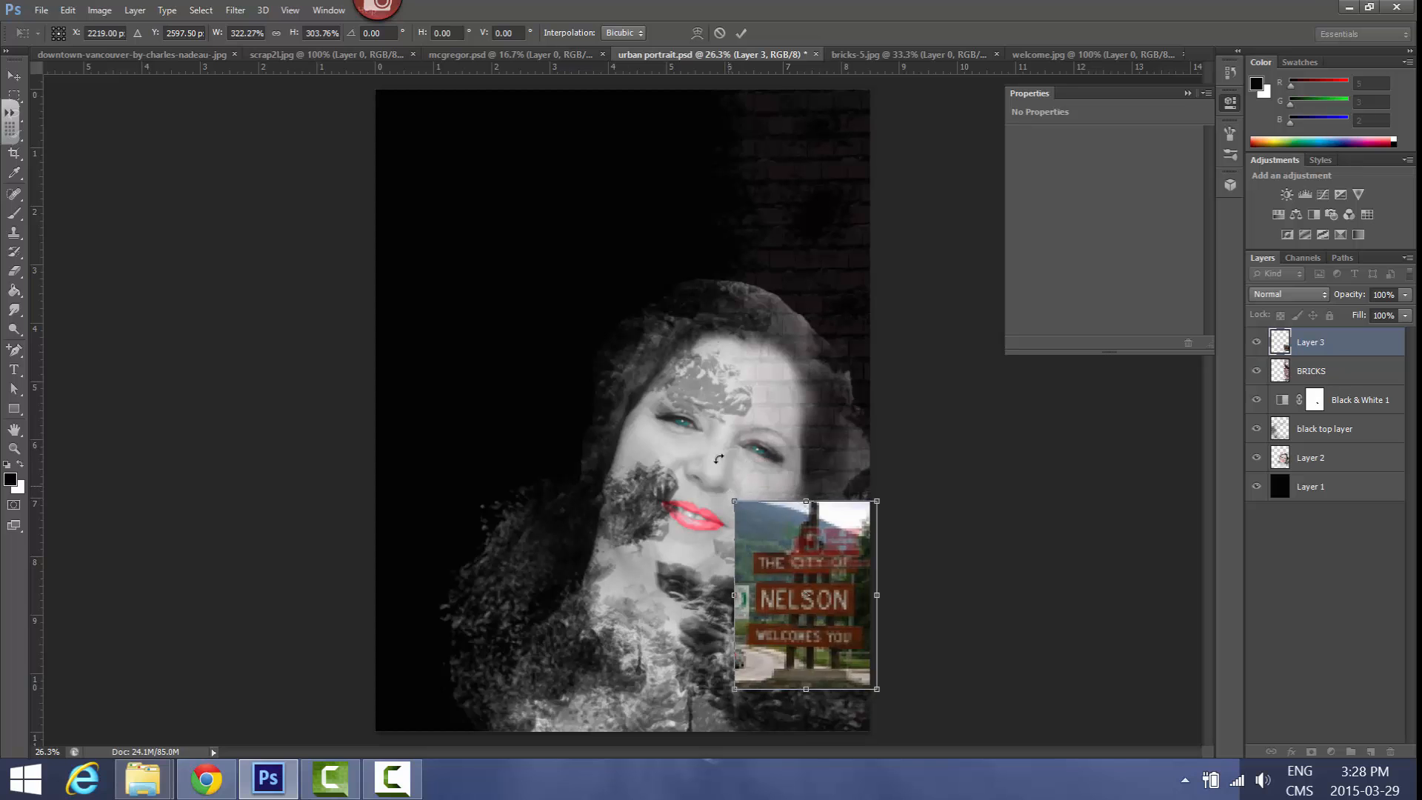
left_click(742, 34)
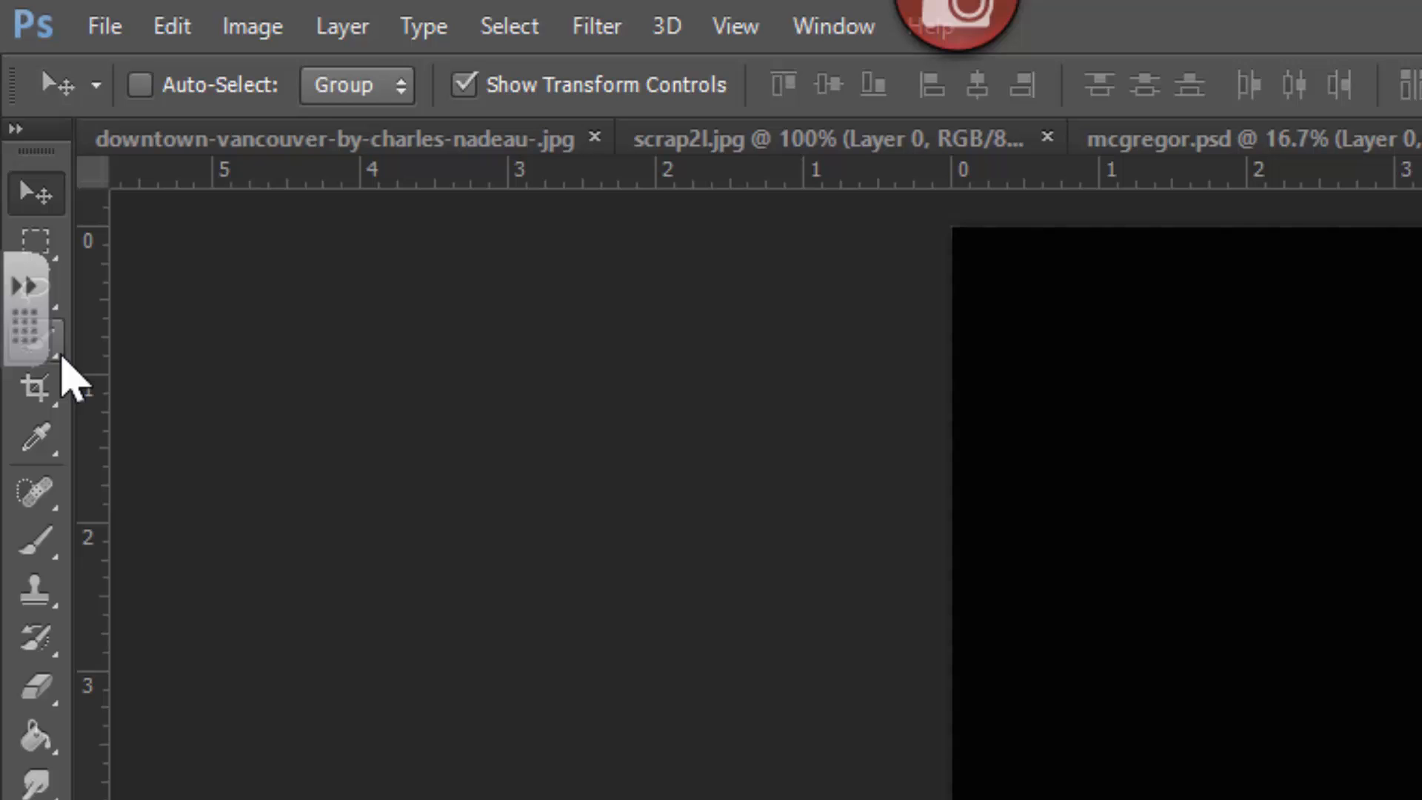
Select the mountain background at the sign's upper left with the Quick Selection tool, delete it and deselect
left_click(20, 134)
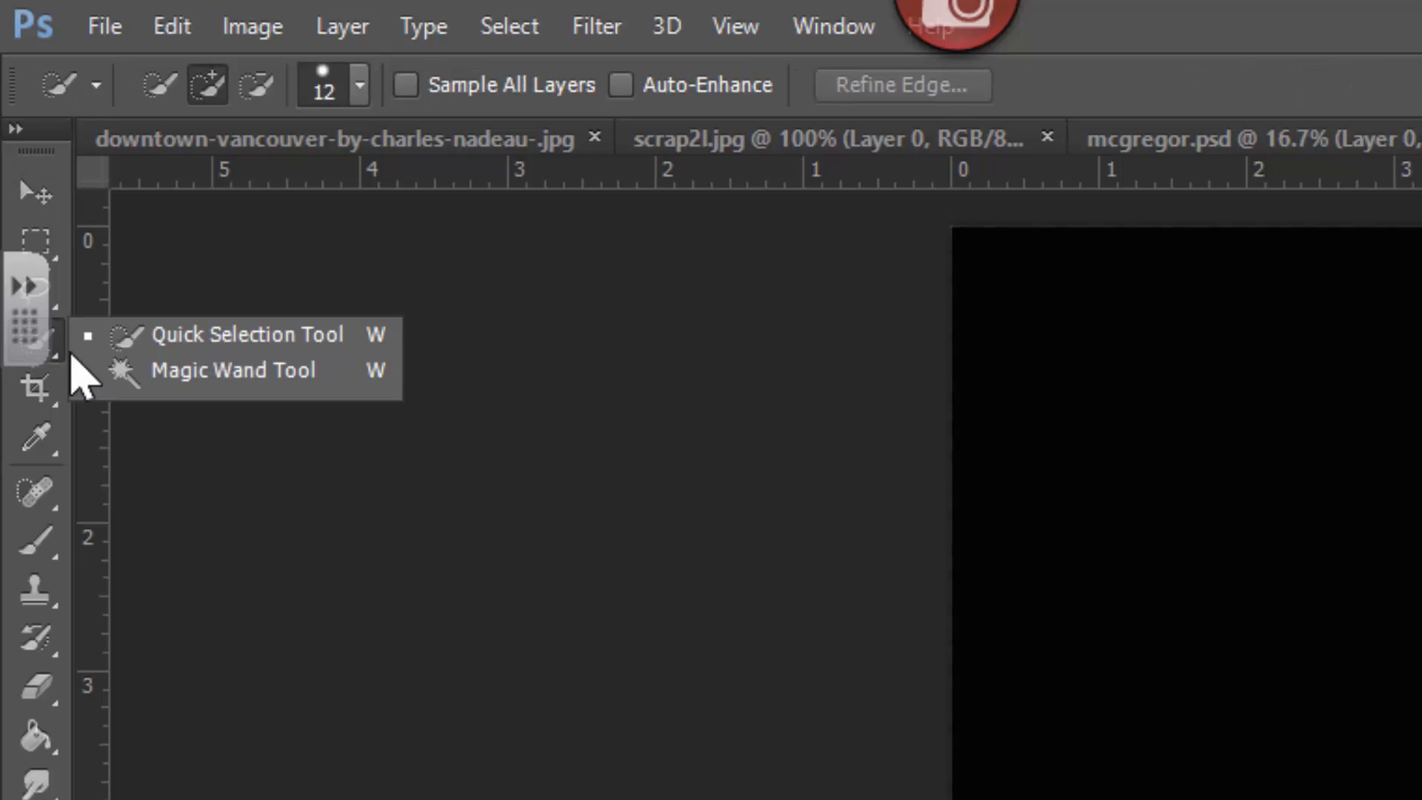
left_click(170, 319)
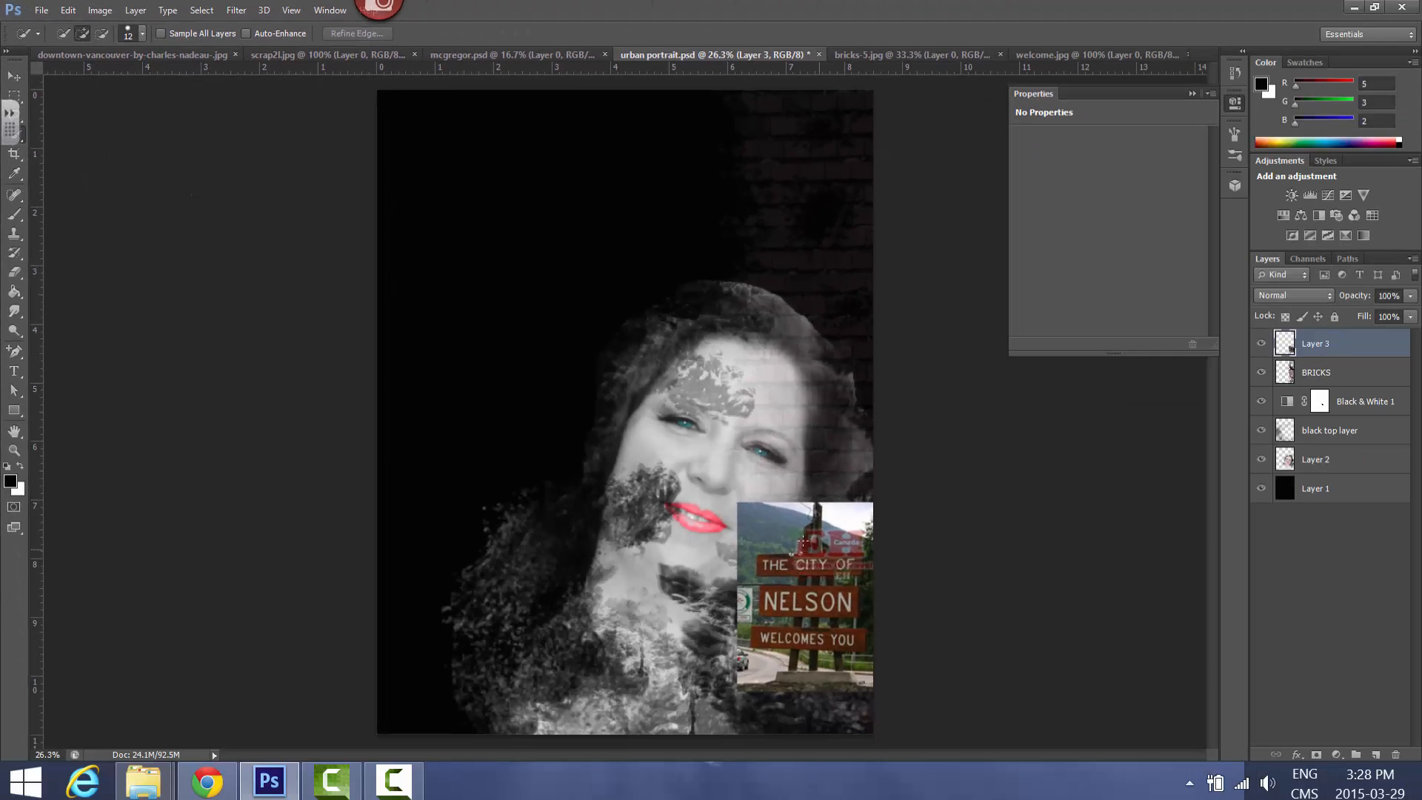
left_click(744, 510)
key("Delete")
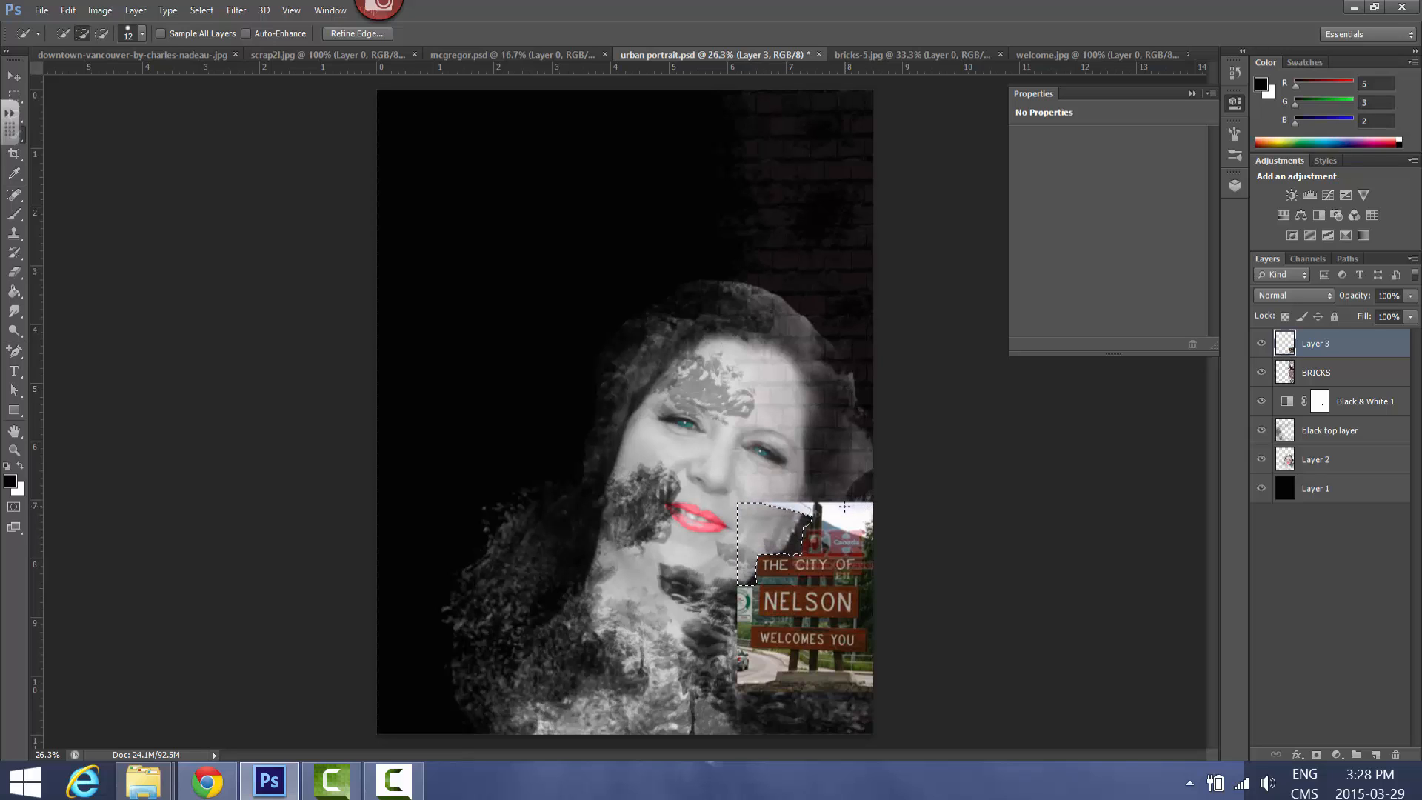
key("ctrl+d")
Quick-select the ground and road beneath the Nelson sign and delete them
left_click_drag(873, 681, 883, 684)
key("Delete")
key("ctrl+d")
left_click_drag(776, 679, 844, 688)
key("Delete")
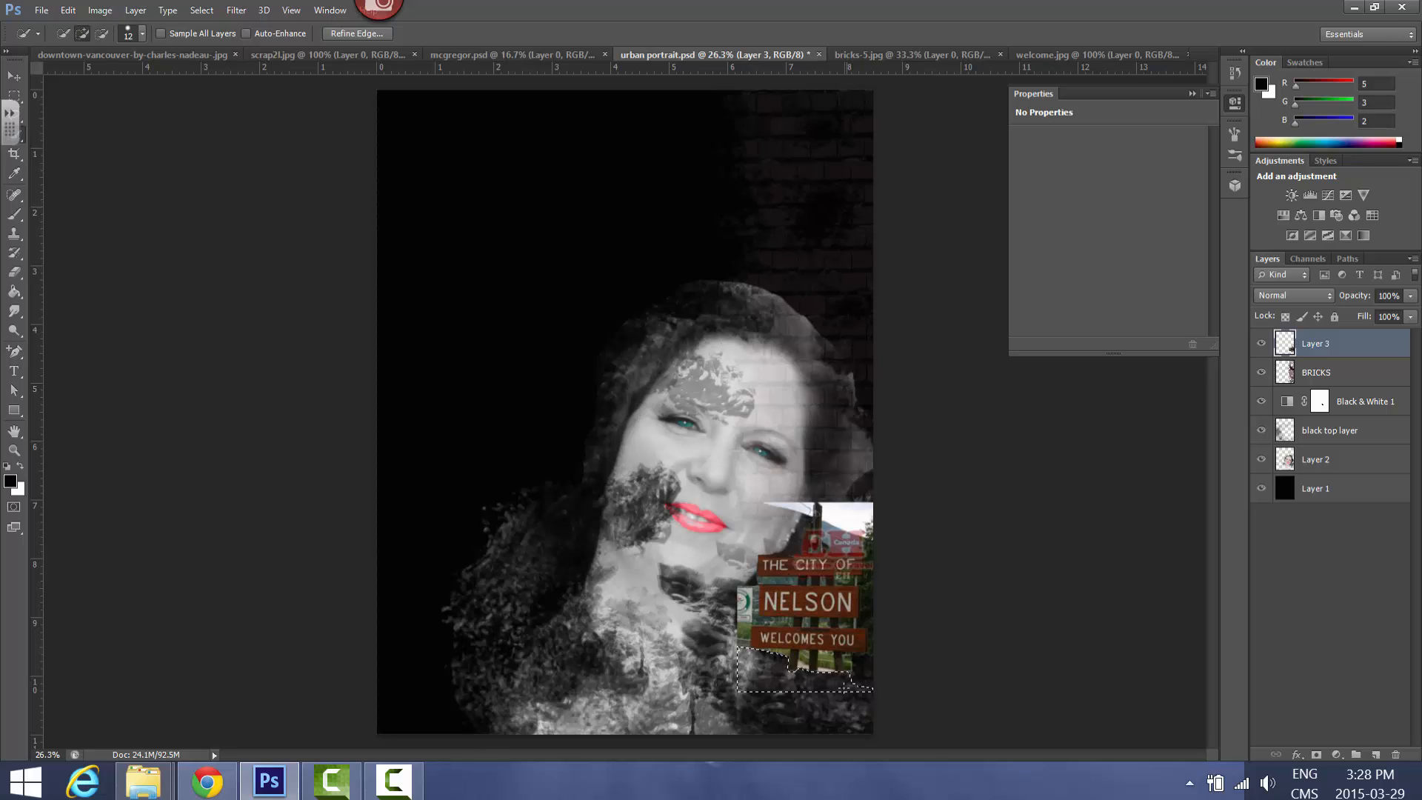
Quick-select the sky at the sign's upper right, delete it and deselect
mouse_move(860, 509)
left_mouse_down()
mouse_move(844, 534)
mouse_move(879, 546)
left_mouse_up()
key("Delete")
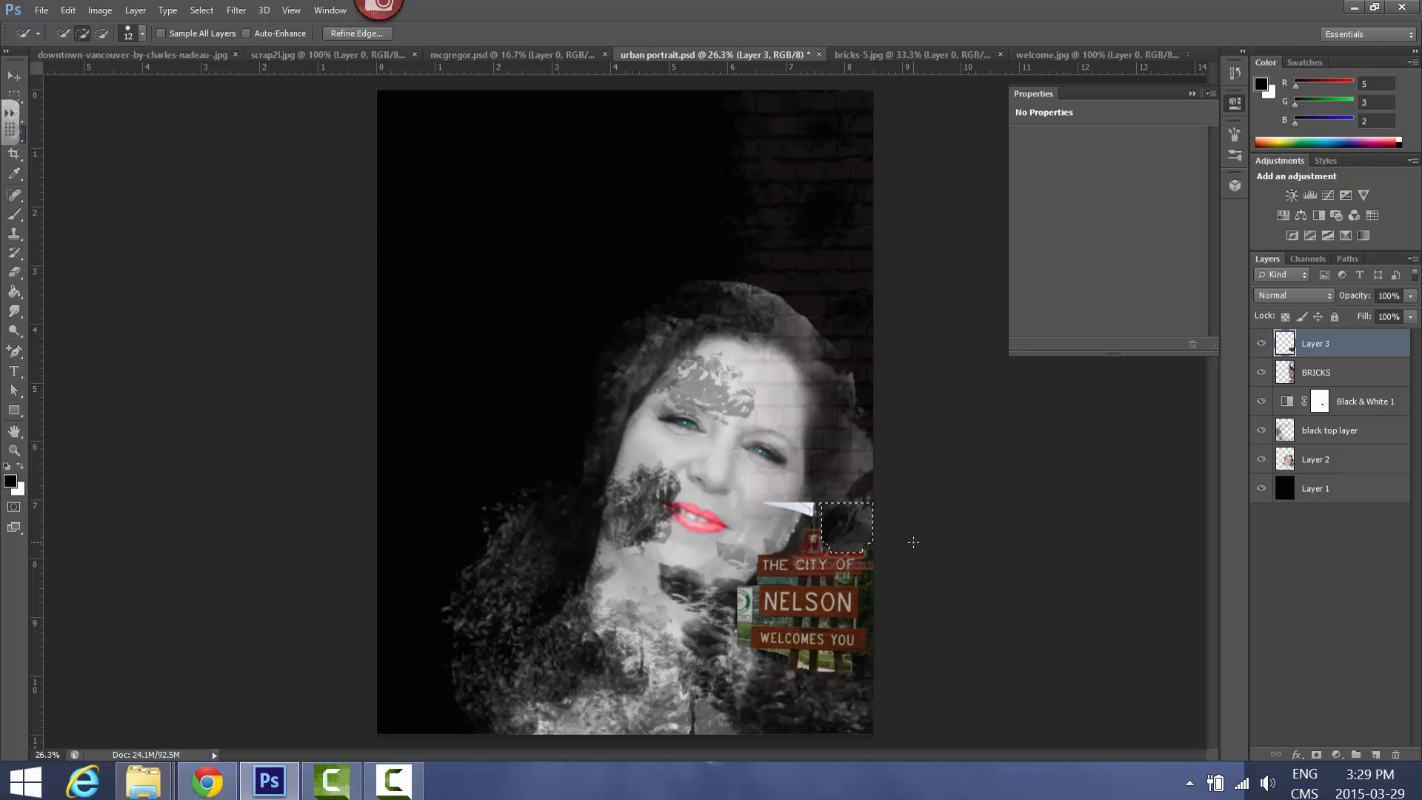
key("ctrl+d")
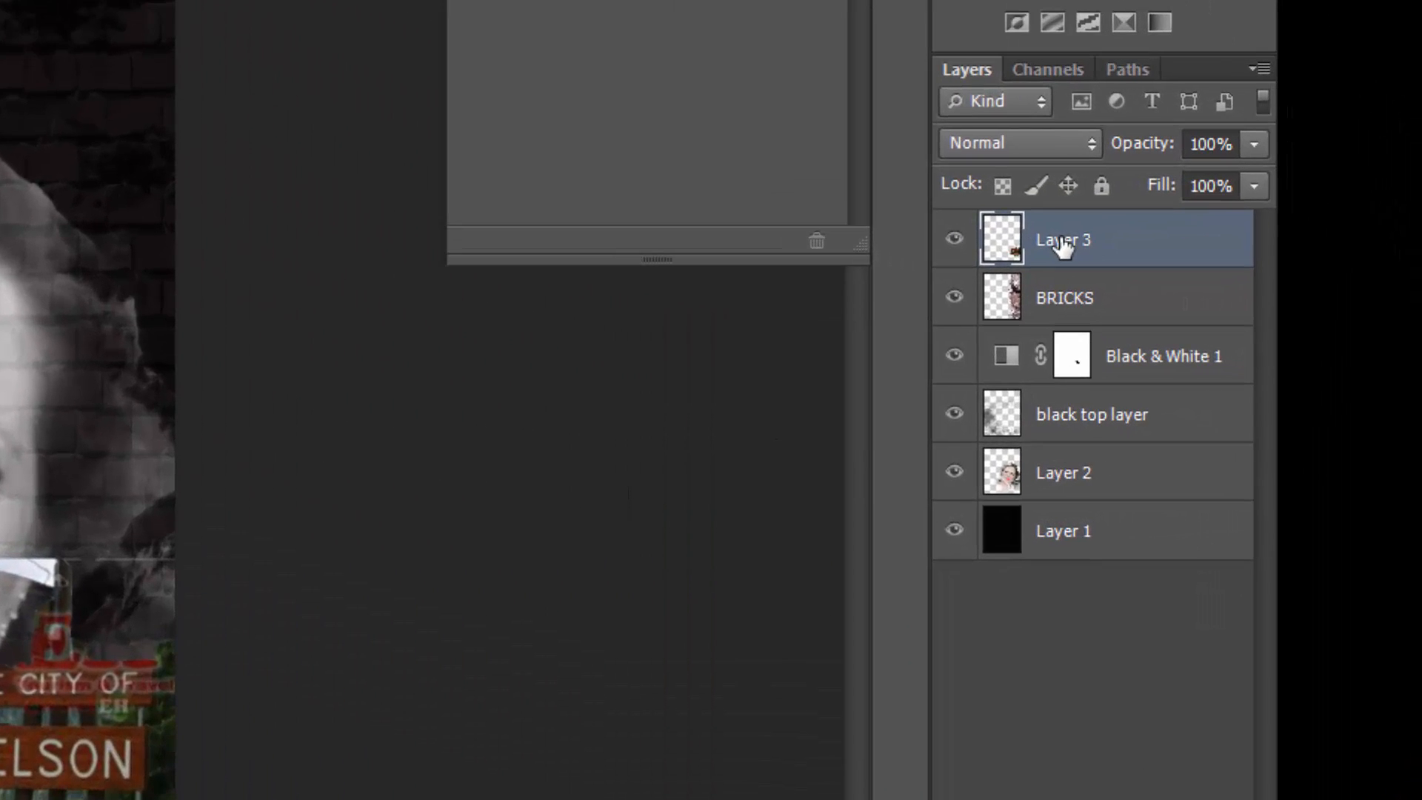
Clip the Nelson sign on Layer 3 to the BRICKS layer with a clipping mask
right_click(1315, 347)
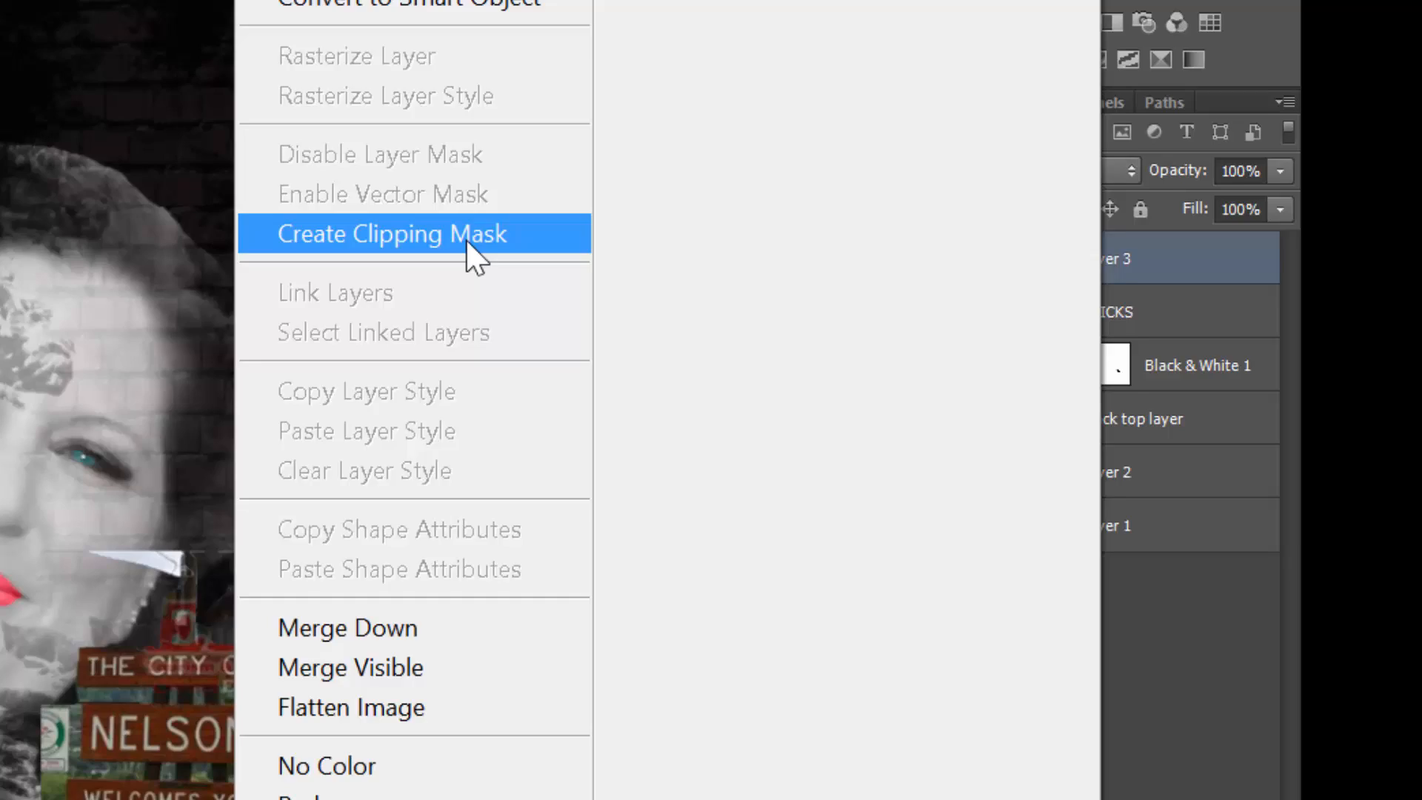
left_click(326, 218)
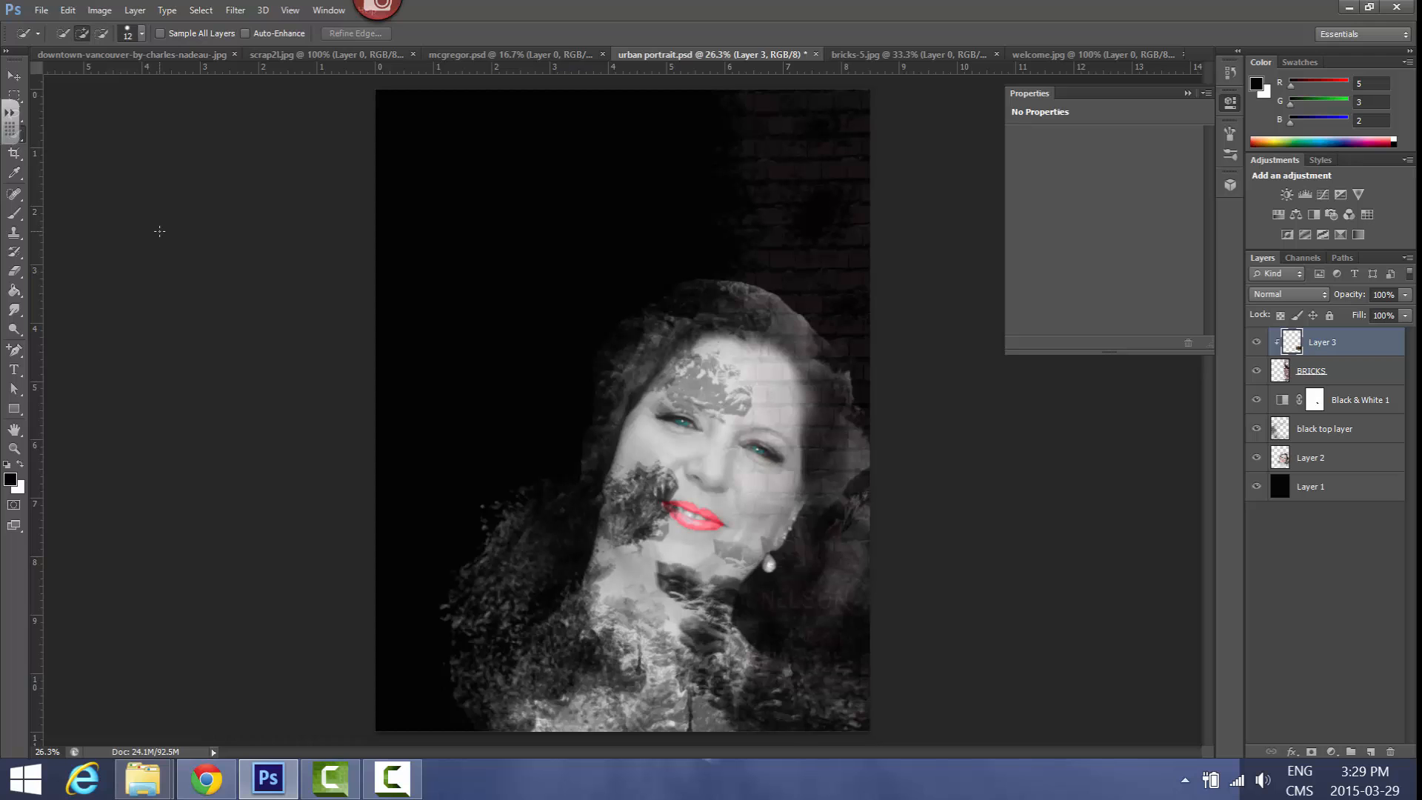
Copy the whole scrap2 image into the urban portrait's upper left area and release its layer from the clipping mask
left_click(312, 59)
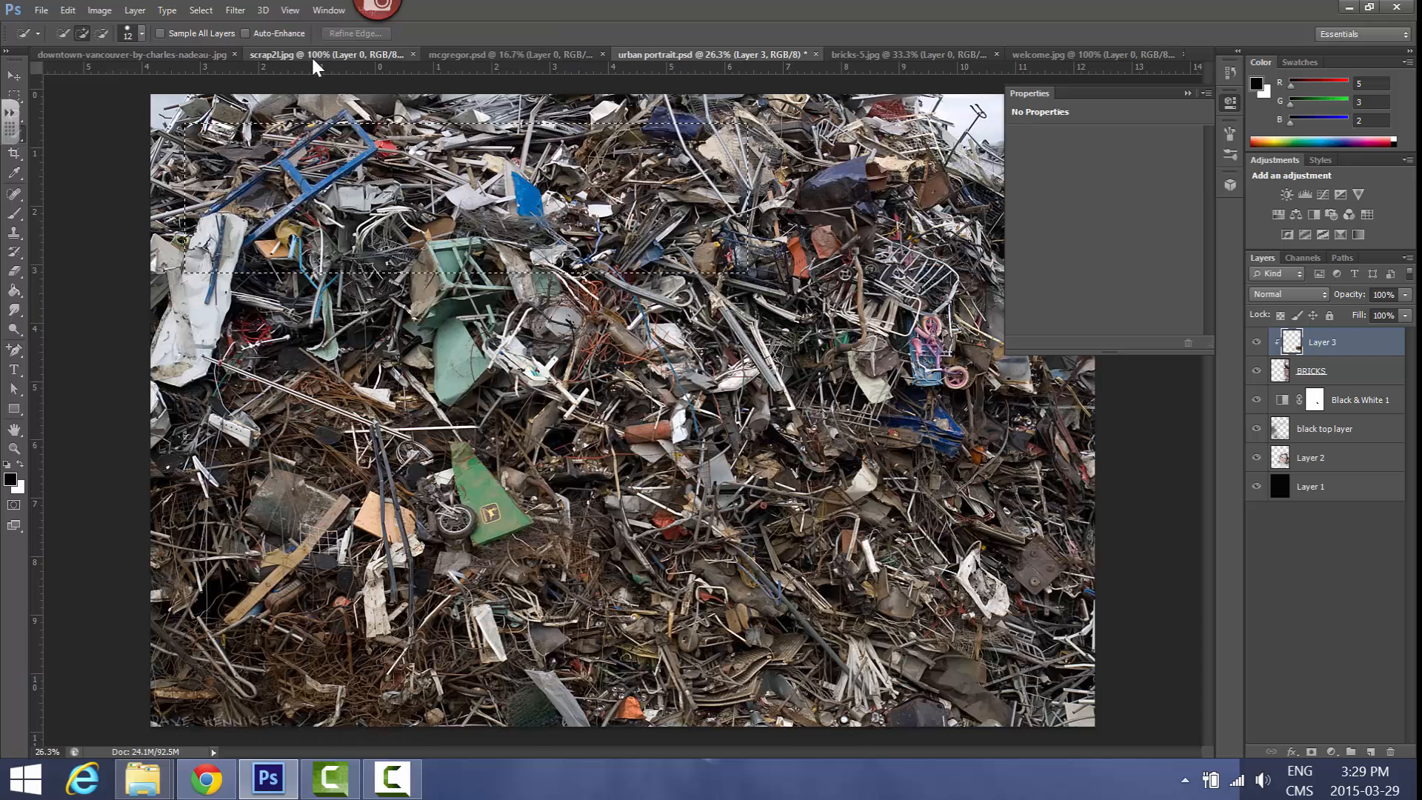
left_click(13, 78)
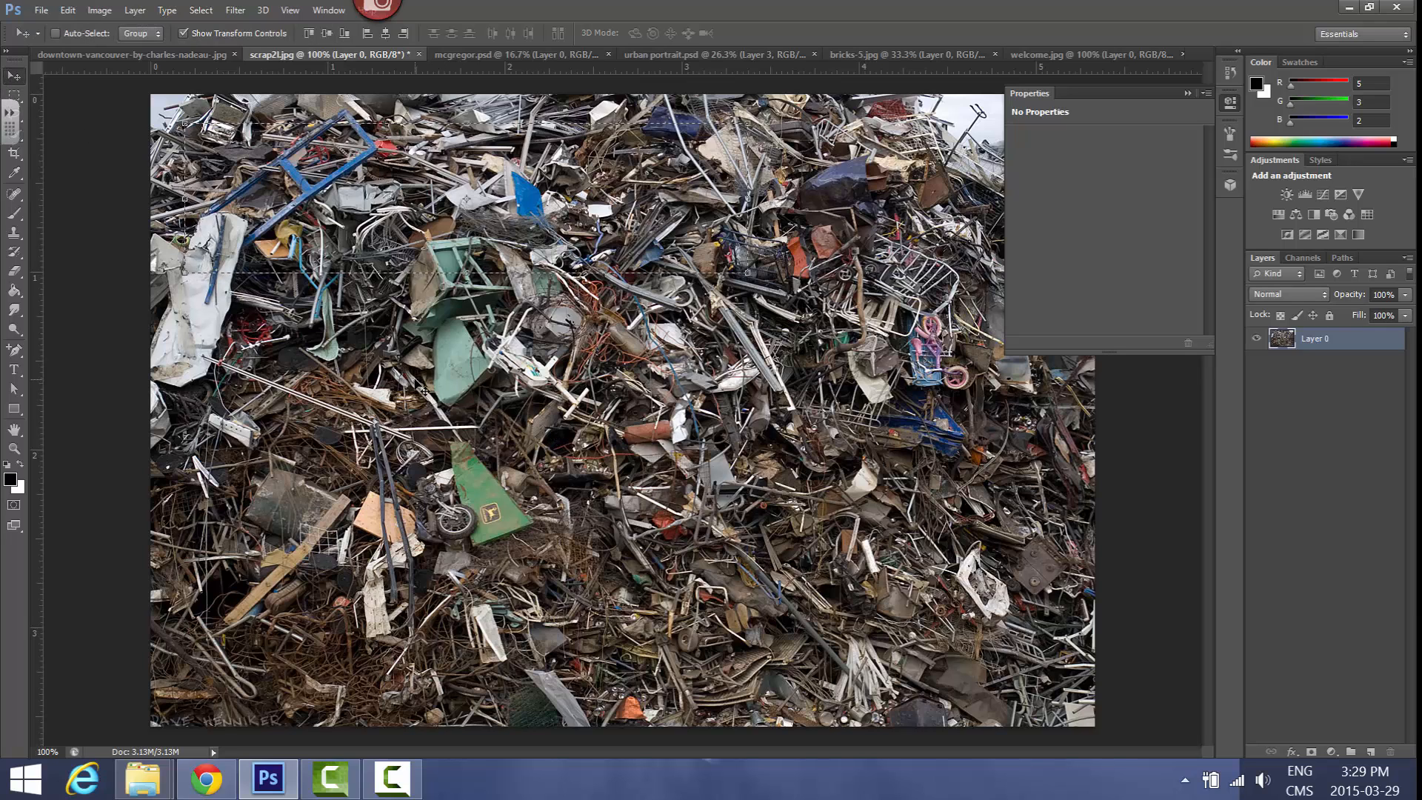
key("ctrl+d")
left_click_drag(594, 393, 503, 186)
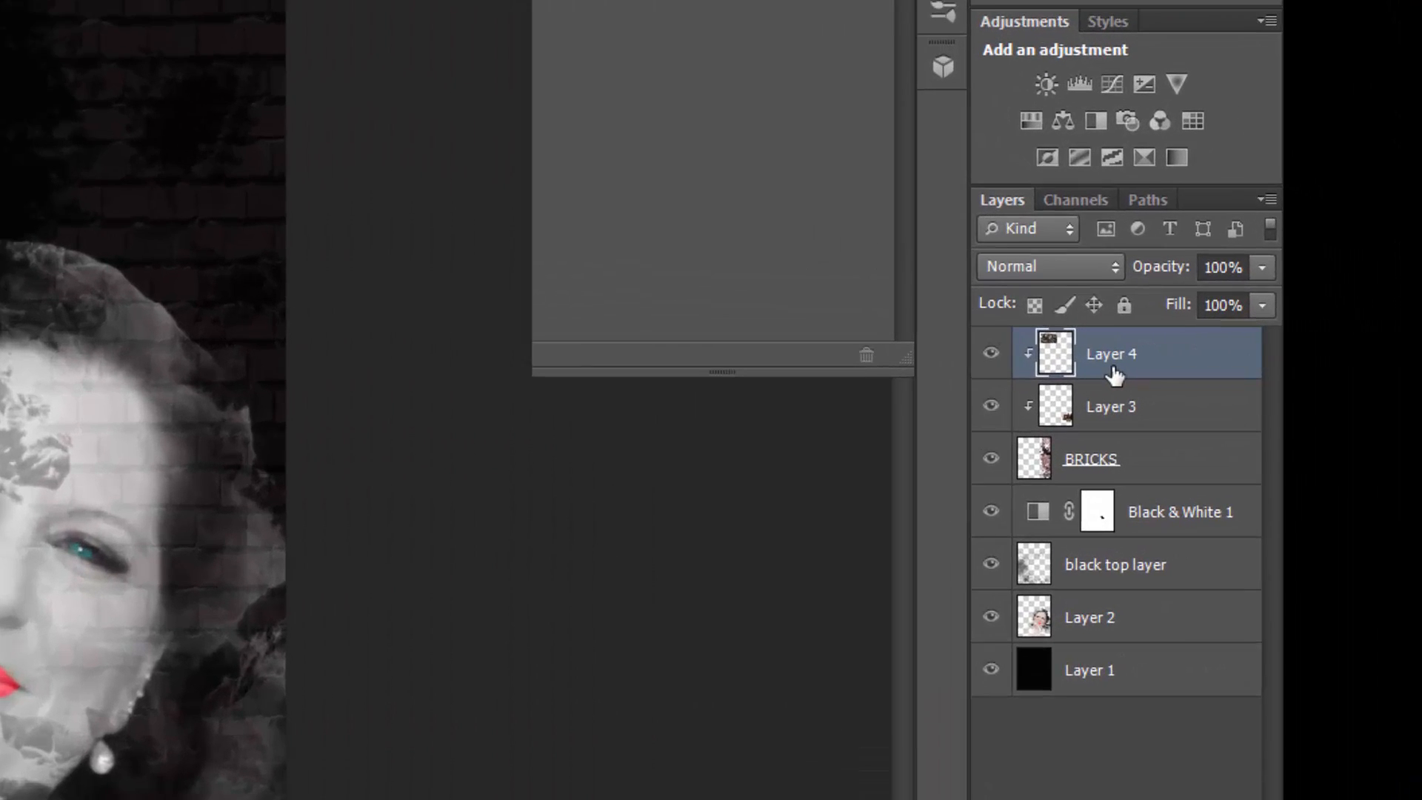
right_click(1322, 345)
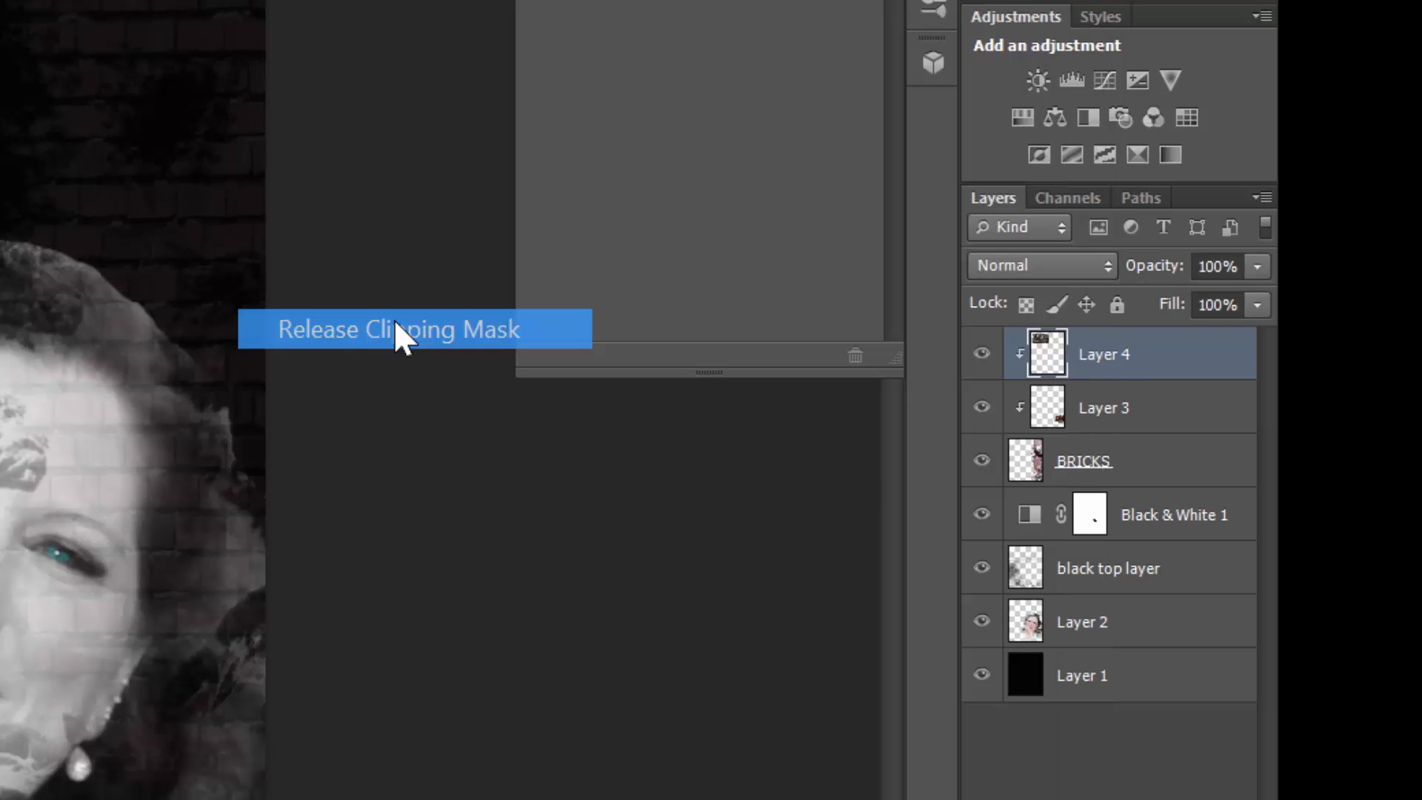
left_click(400, 328)
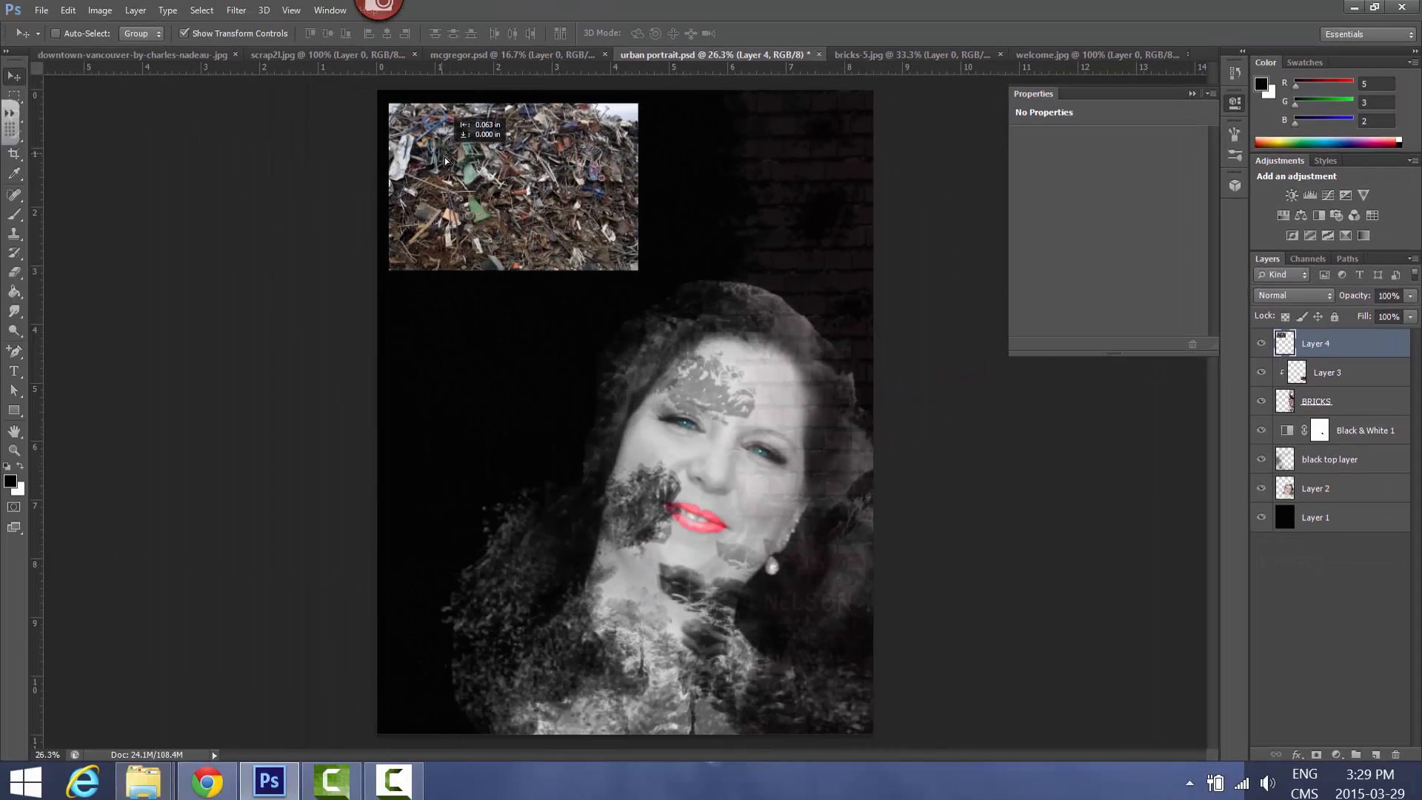
left_click_drag(446, 160, 450, 160)
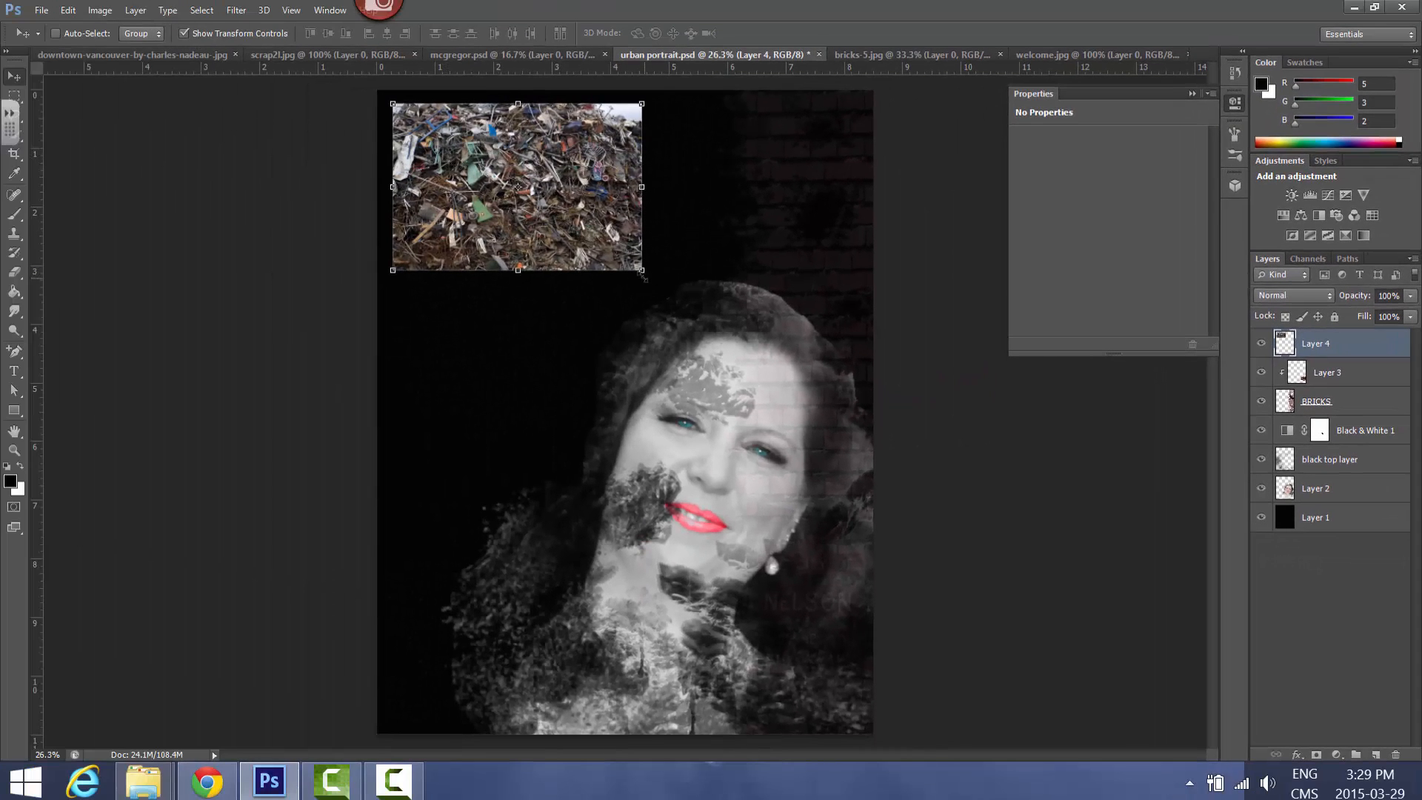
Stretch the scrap image down most of the canvas and warp it into a slanted, curved column beside the face
left_click_drag(642, 274, 654, 631)
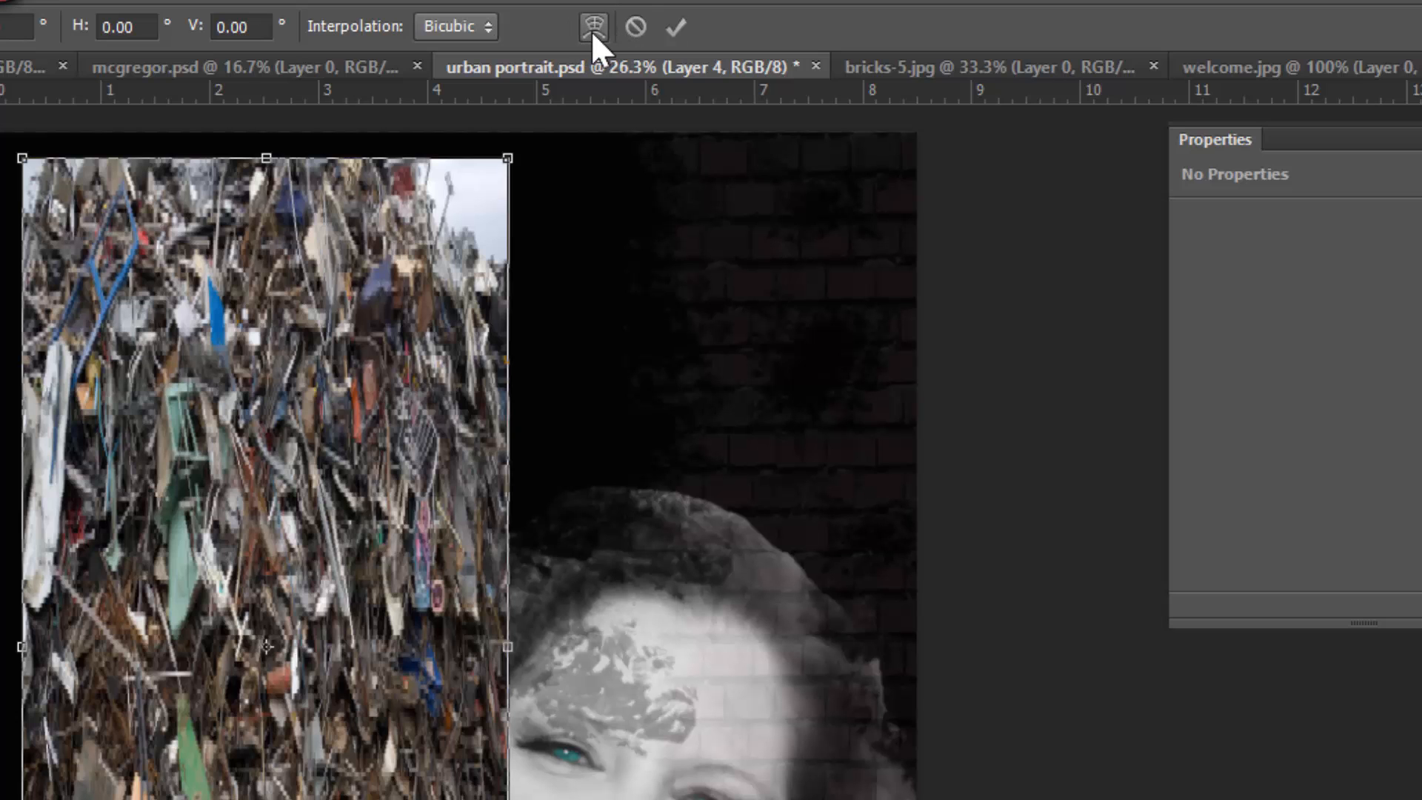
left_click(592, 27)
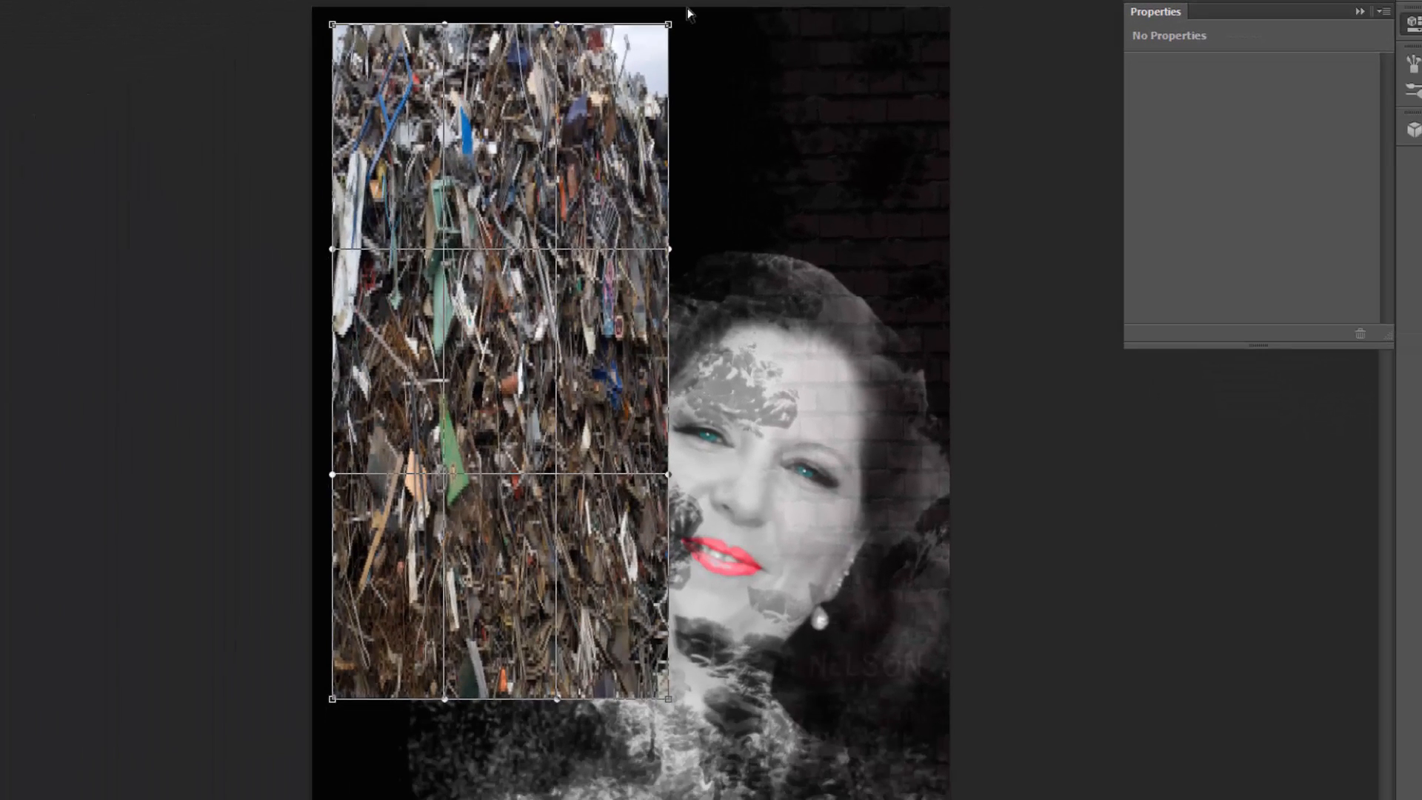
left_click_drag(669, 26, 584, 50)
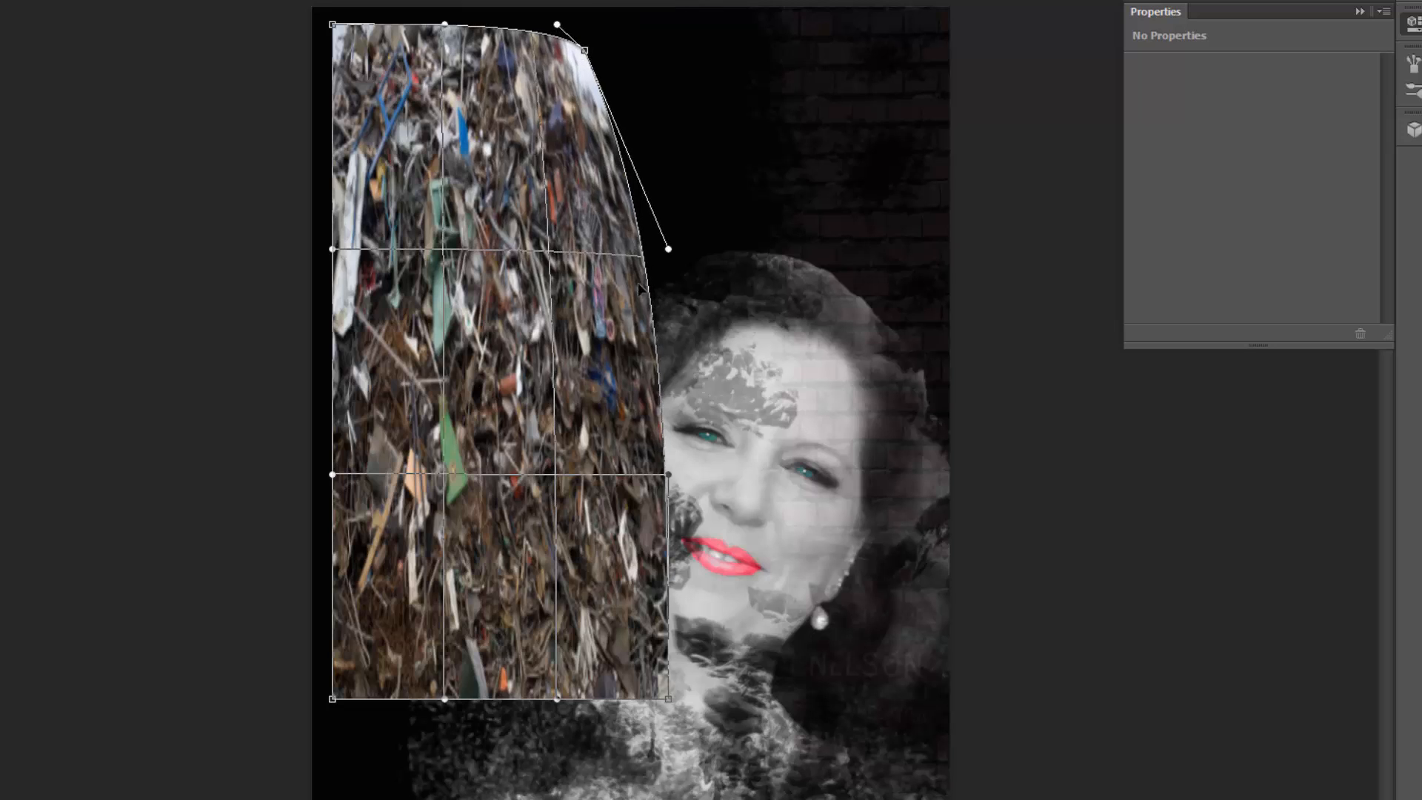
mouse_move(642, 257)
left_mouse_down()
mouse_move(566, 280)
mouse_move(621, 250)
left_mouse_up()
left_click_drag(586, 50, 733, 30)
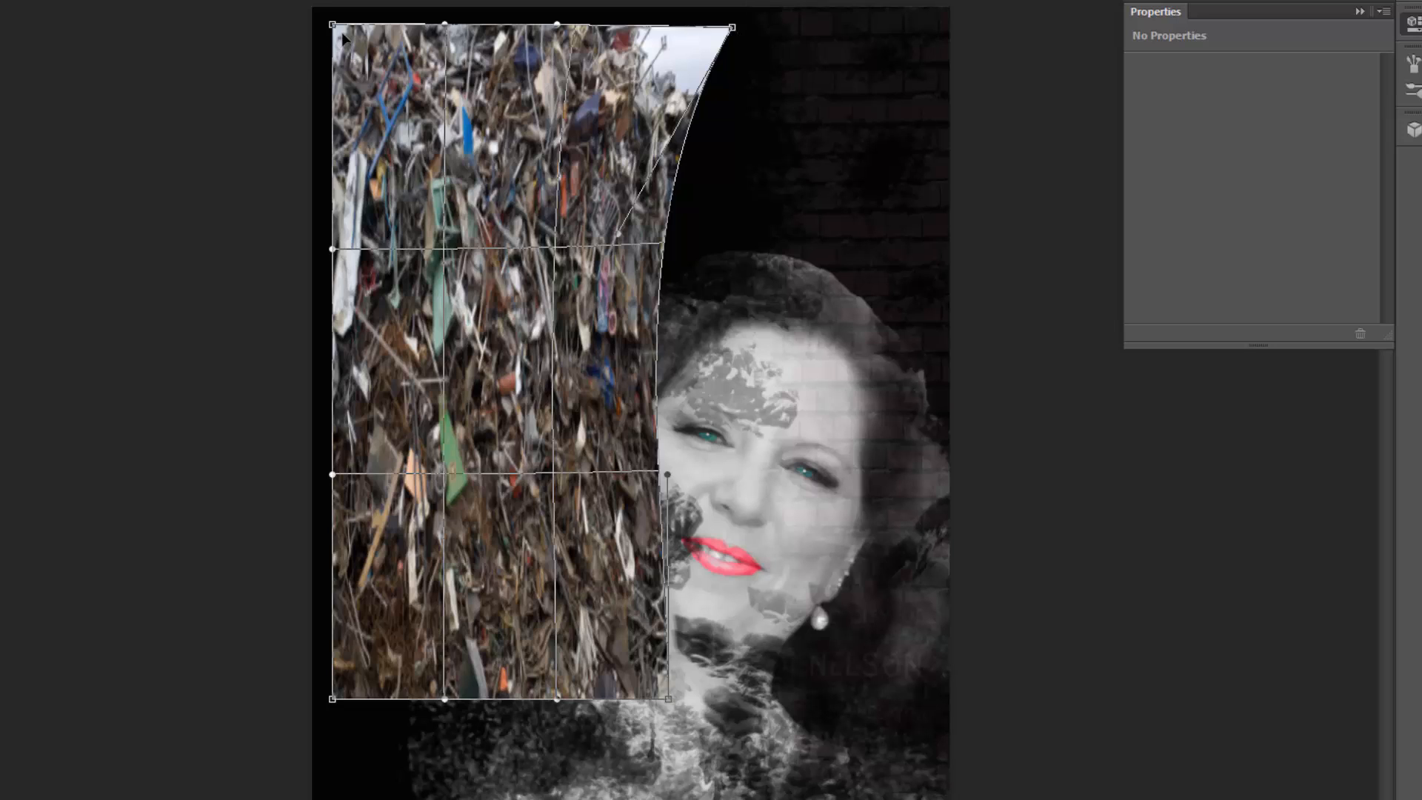
left_click_drag(333, 25, 422, 9)
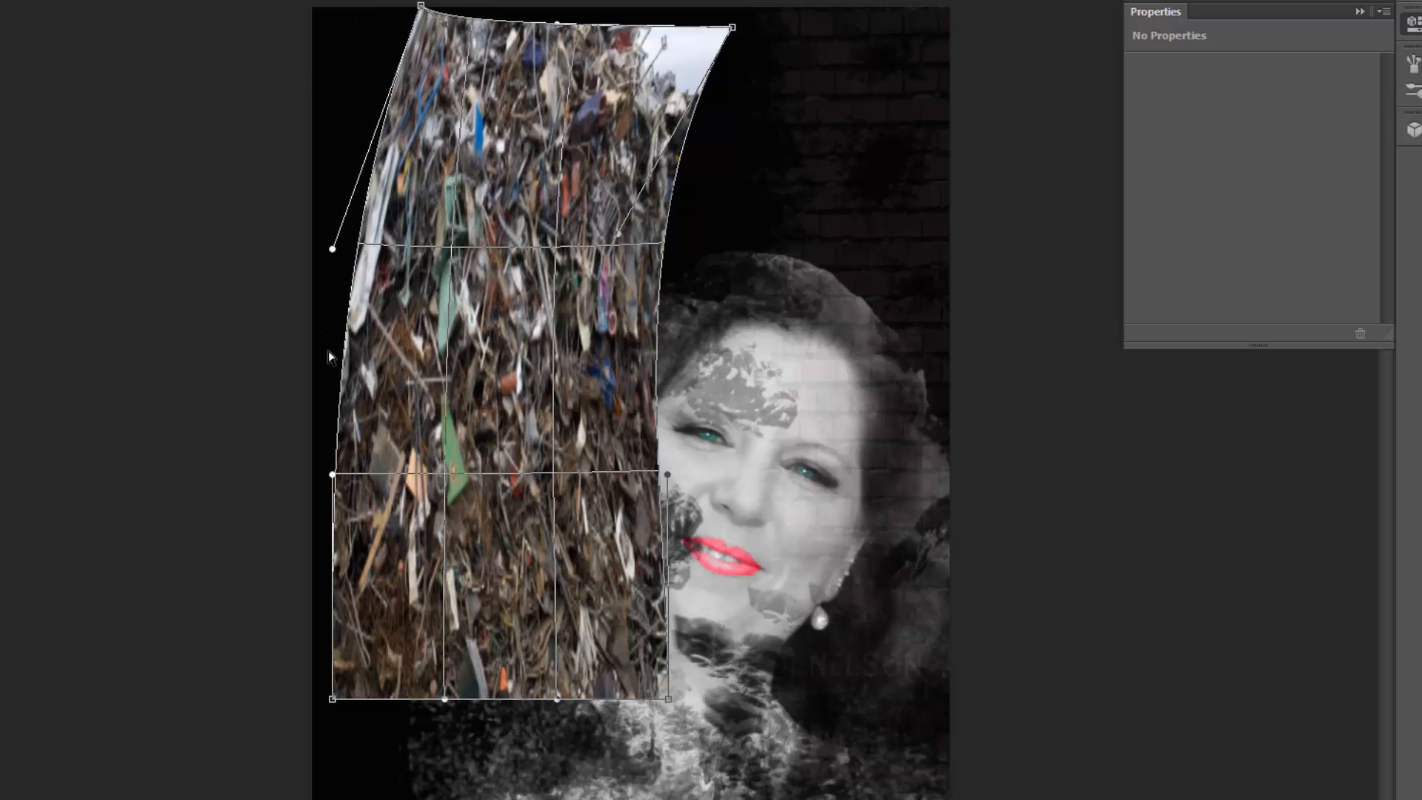
mouse_move(668, 698)
left_mouse_down()
mouse_move(567, 754)
mouse_move(595, 712)
mouse_move(480, 768)
left_mouse_up()
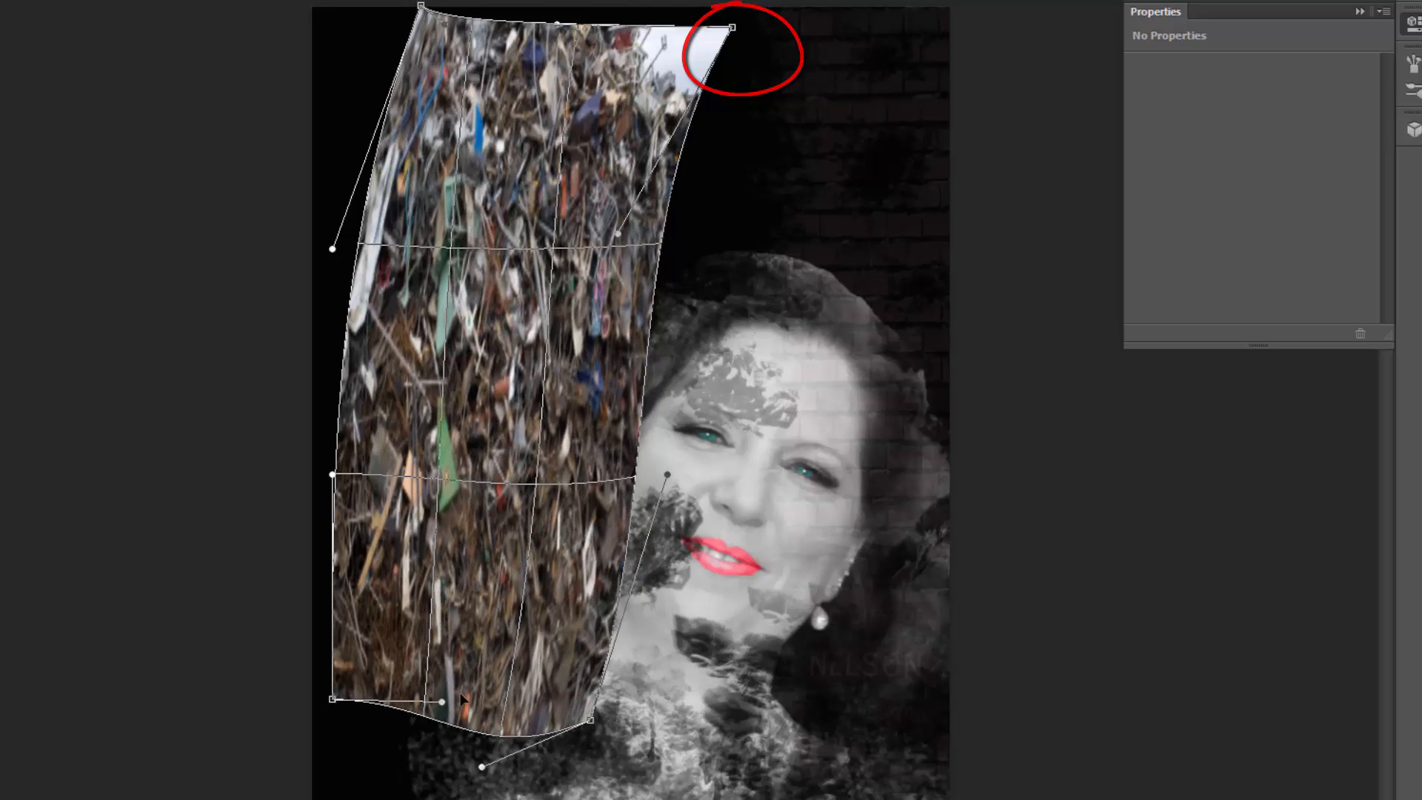
left_click_drag(444, 698, 367, 774)
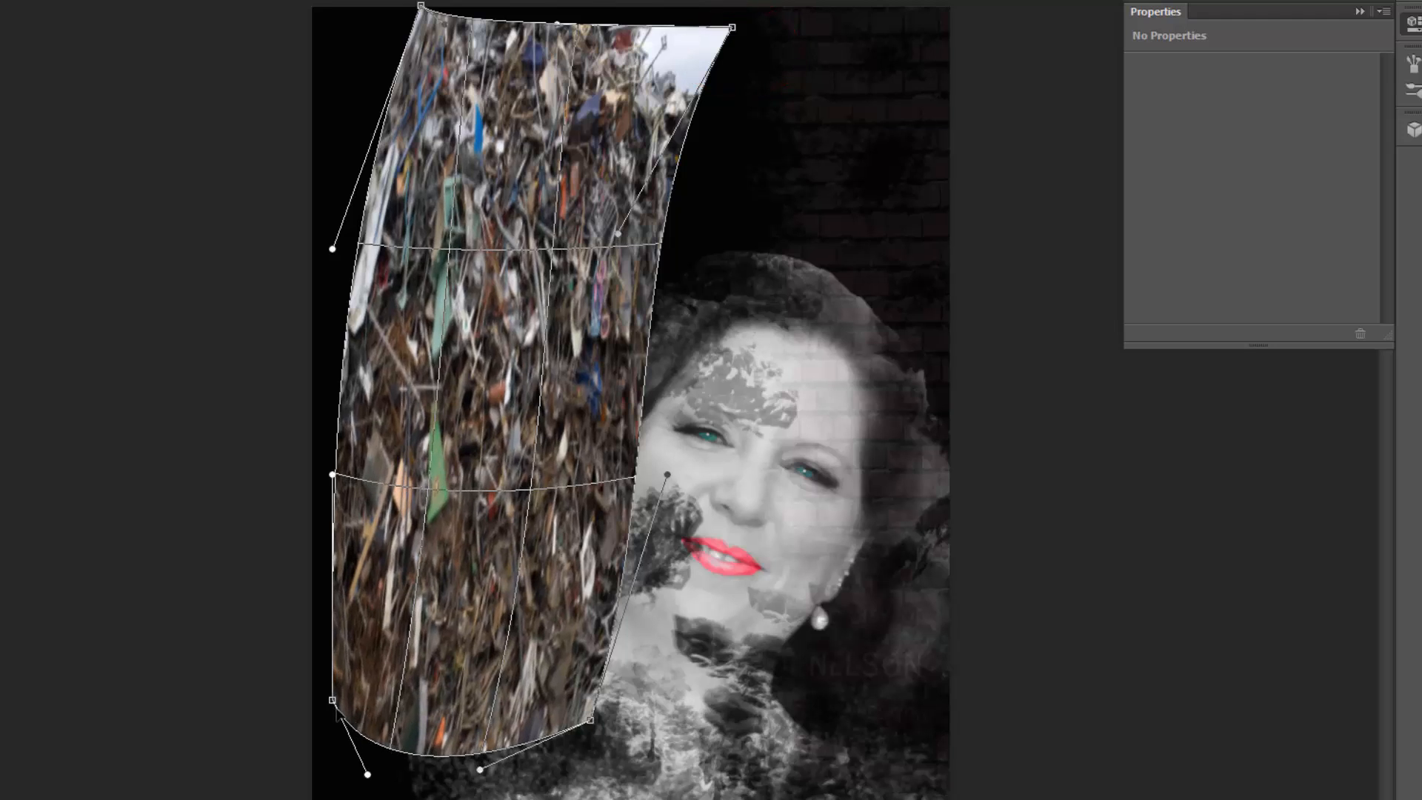
left_click_drag(332, 699, 294, 723)
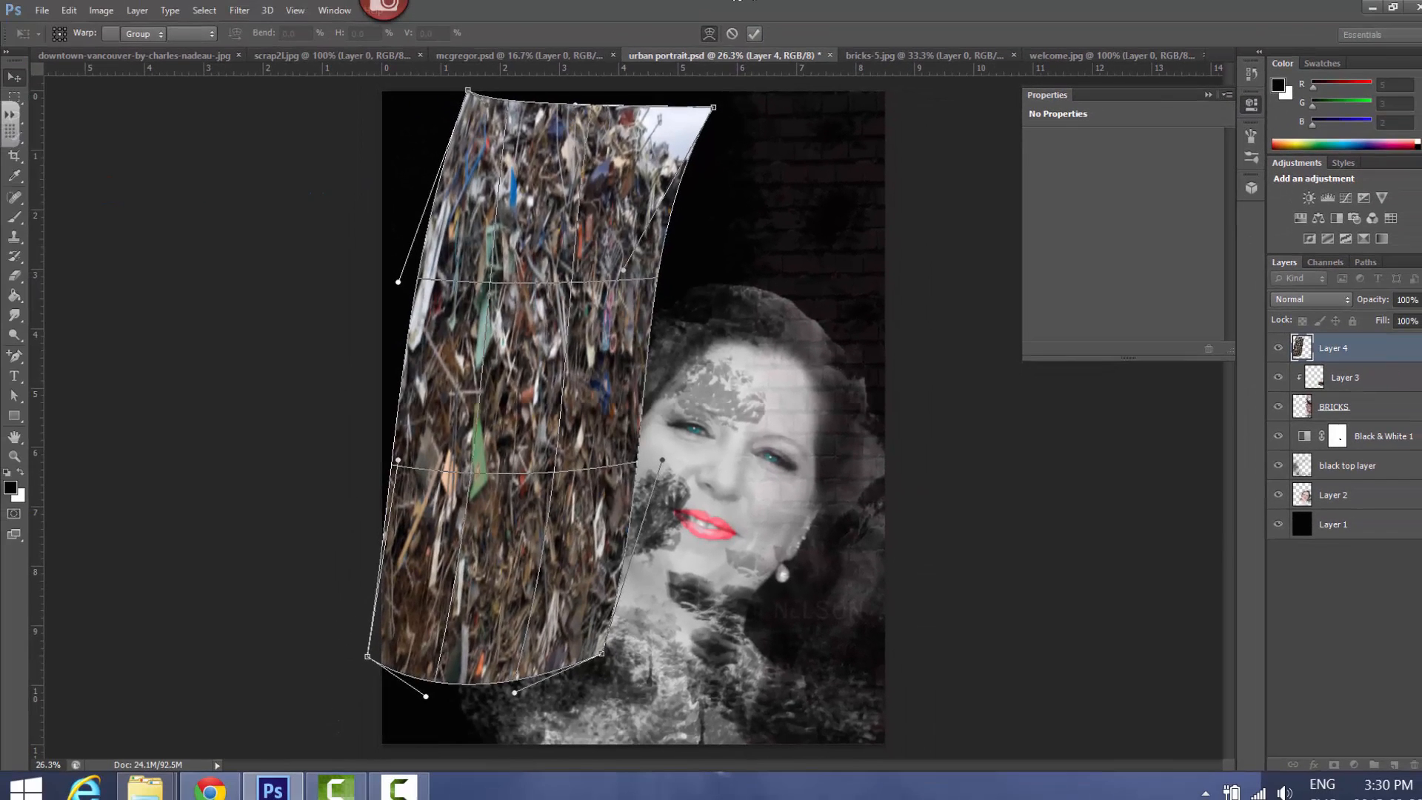
key("Return")
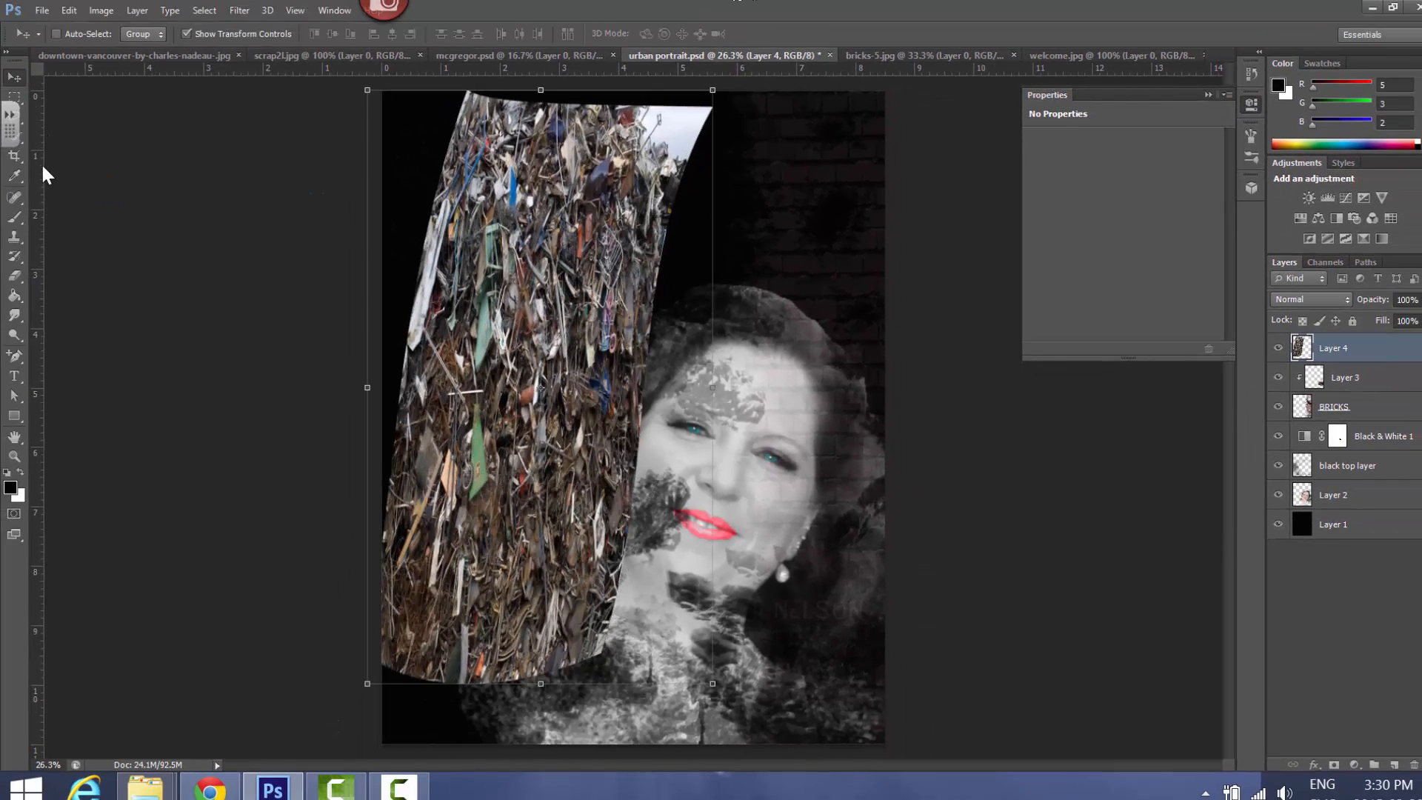
Shift the warped scrap down to the canvas's lower edge and move its layer below Black & White 1
left_click_drag(585, 342, 599, 409)
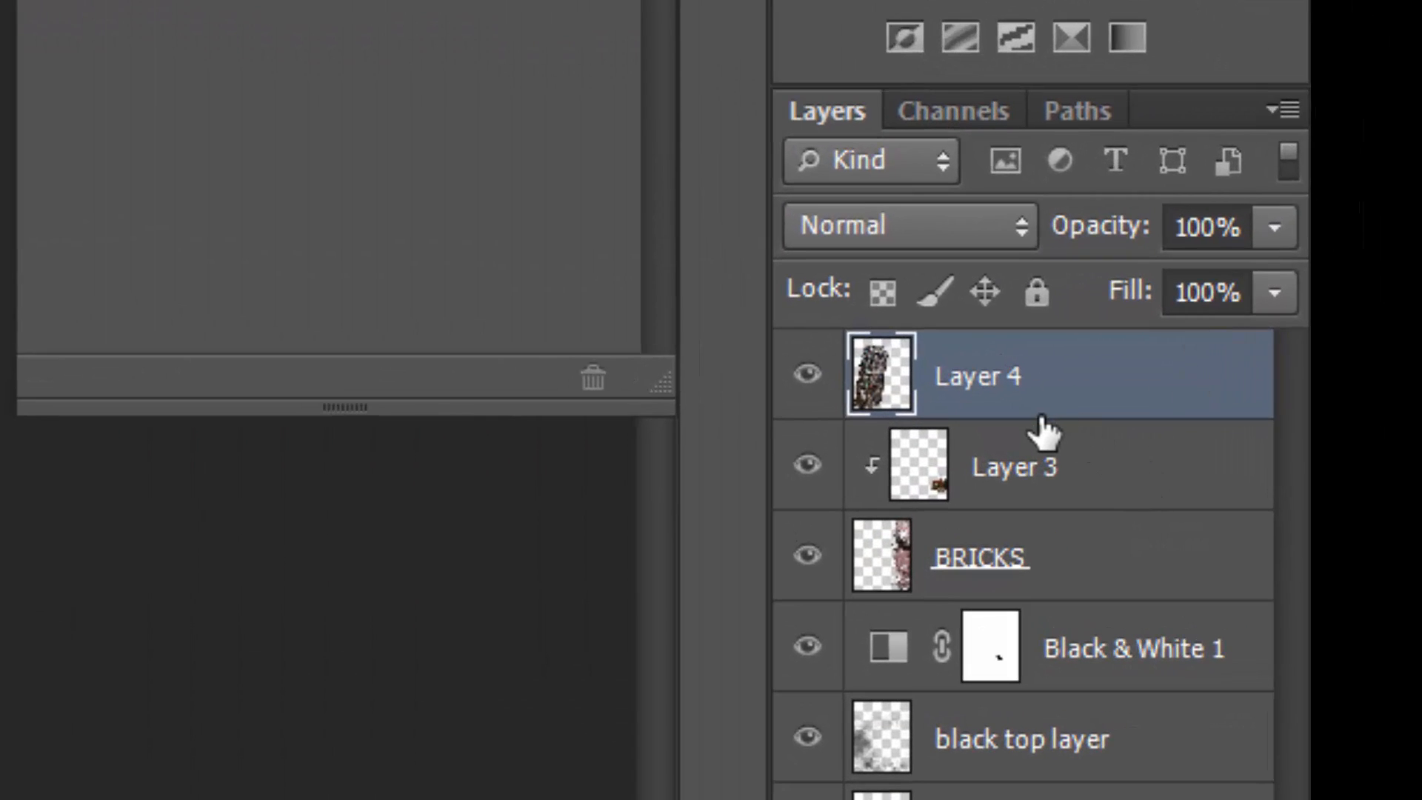
left_click_drag(1041, 431, 1036, 692)
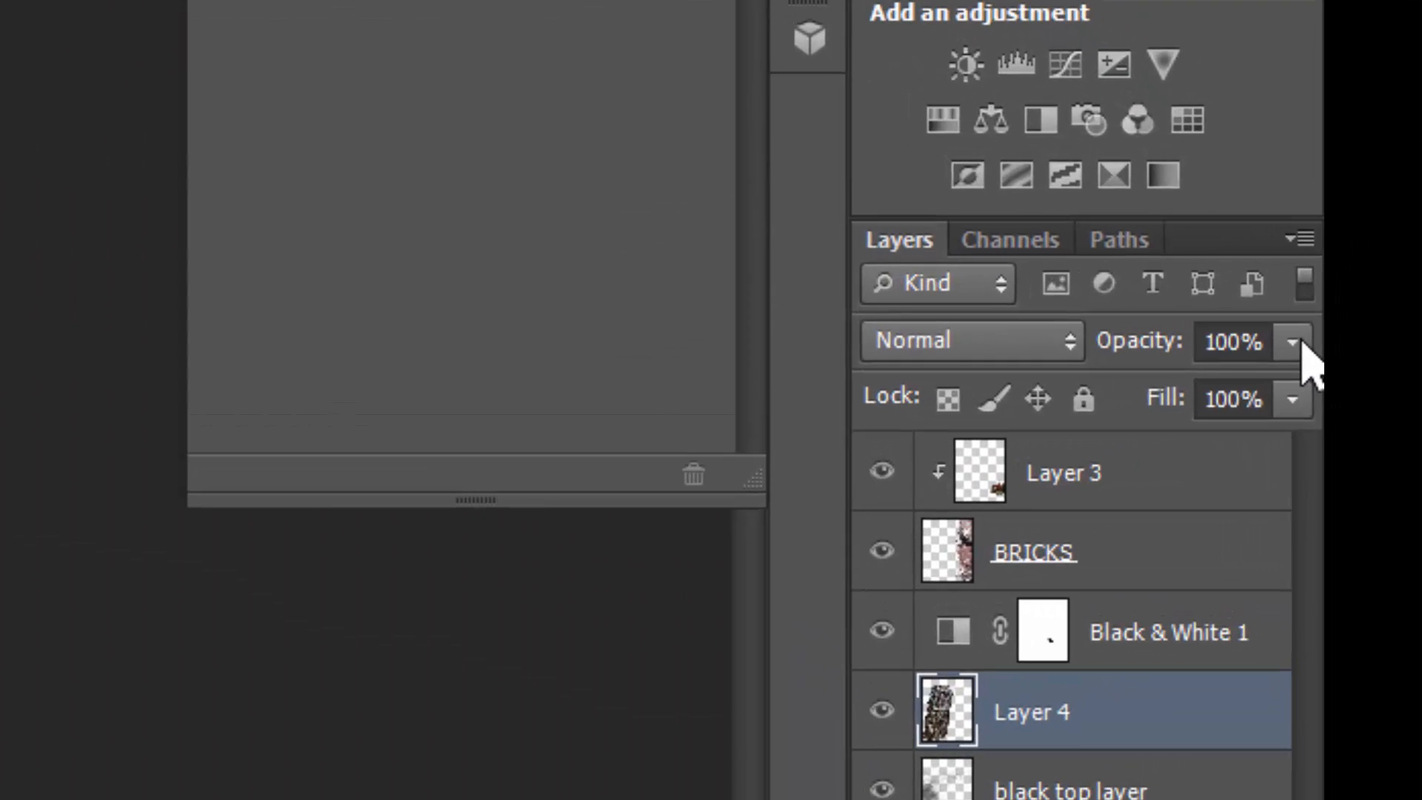
Set the opacity of Layer 4, the warped scrap, to 26%
left_click(1418, 298)
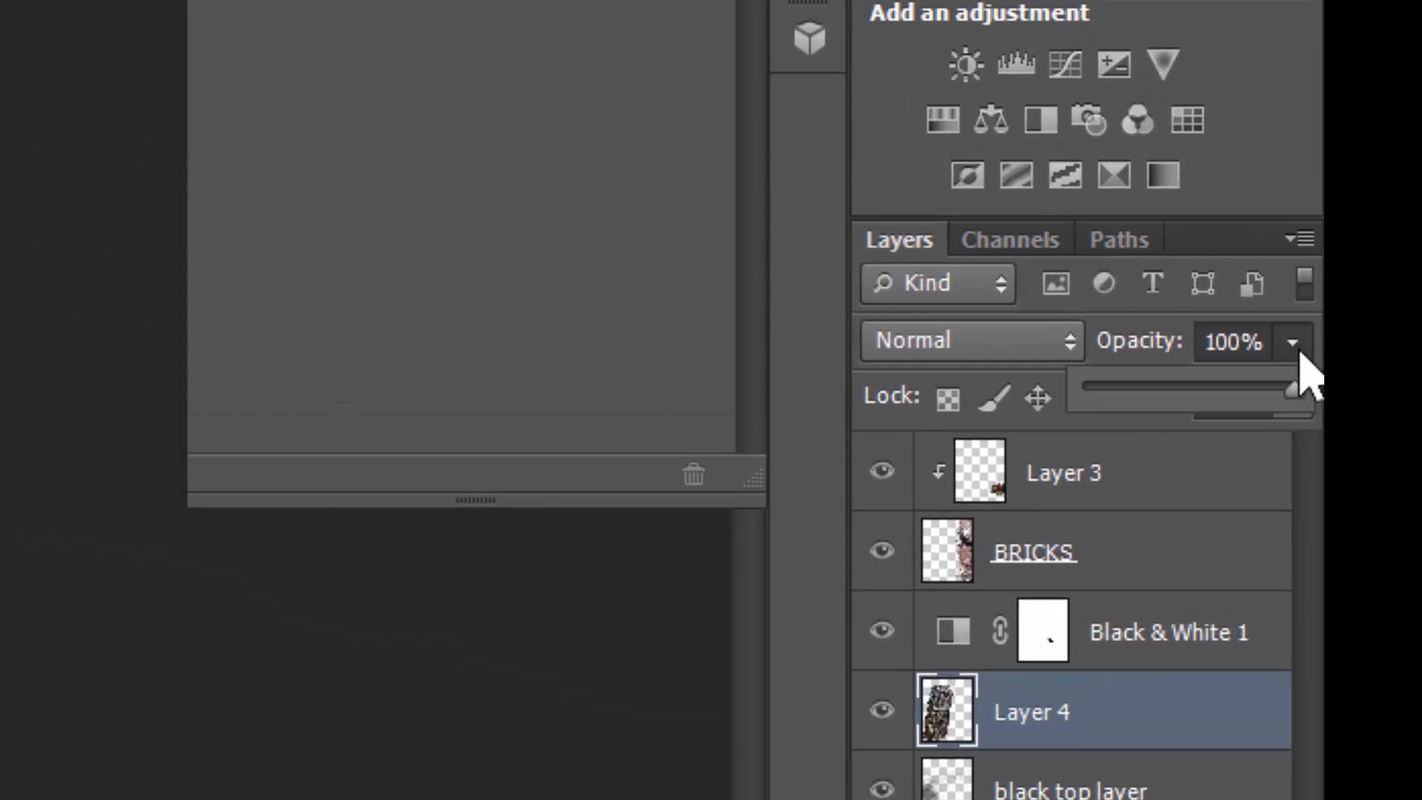
left_click_drag(1292, 388, 1153, 389)
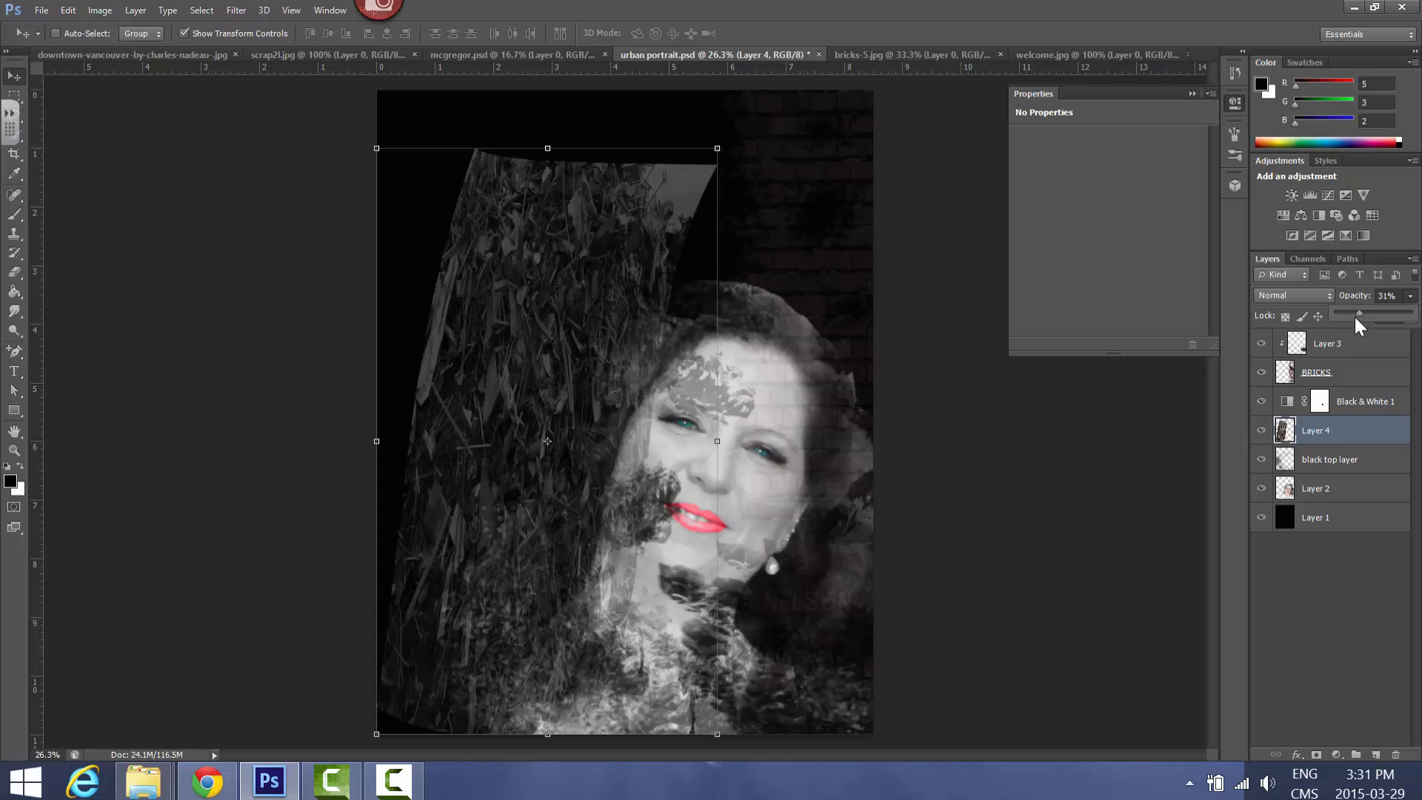
left_click_drag(1359, 324, 1356, 323)
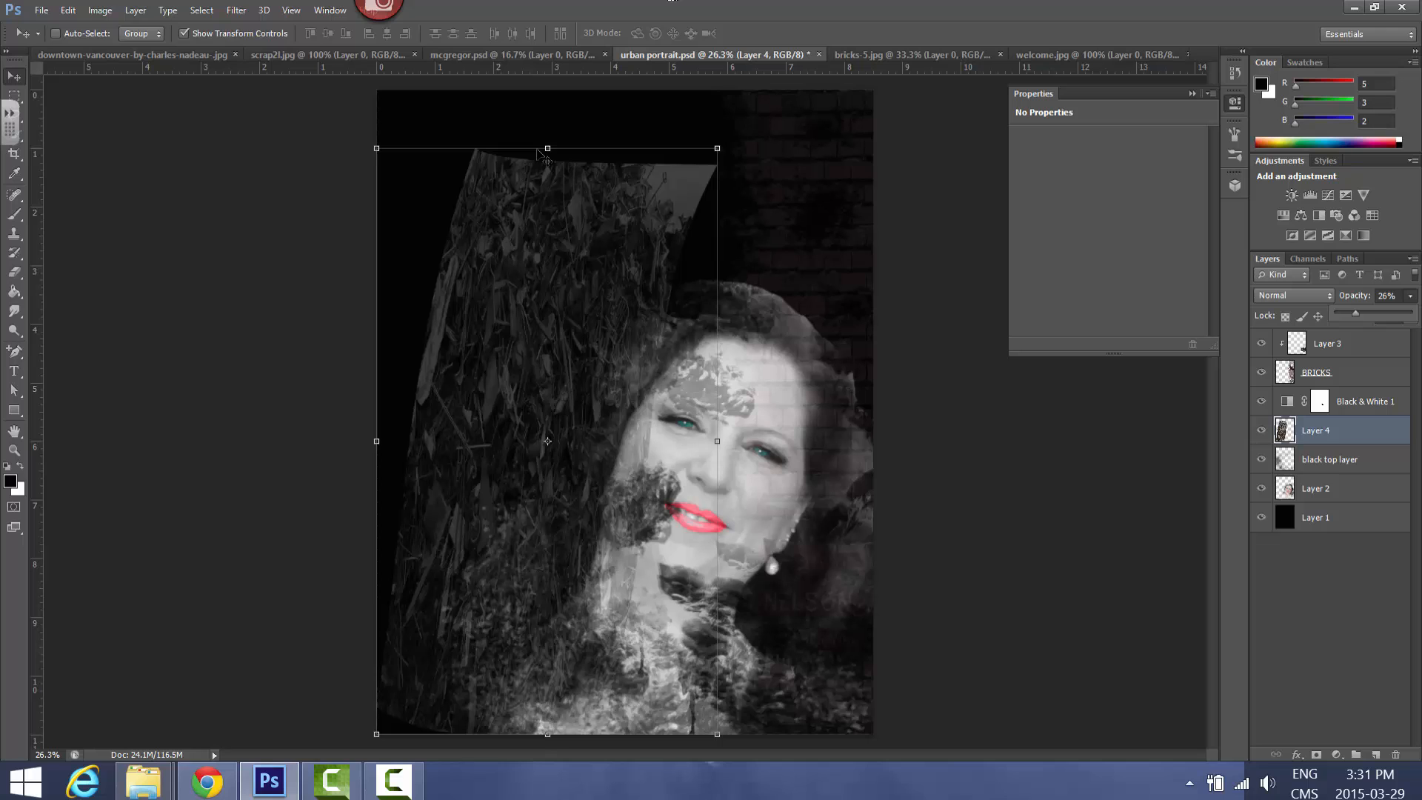
Extend the warped scrap upward to 112.93% height so it reaches past the canvas's upper edge, and hide the transform controls
left_click_drag(547, 151, 626, 73)
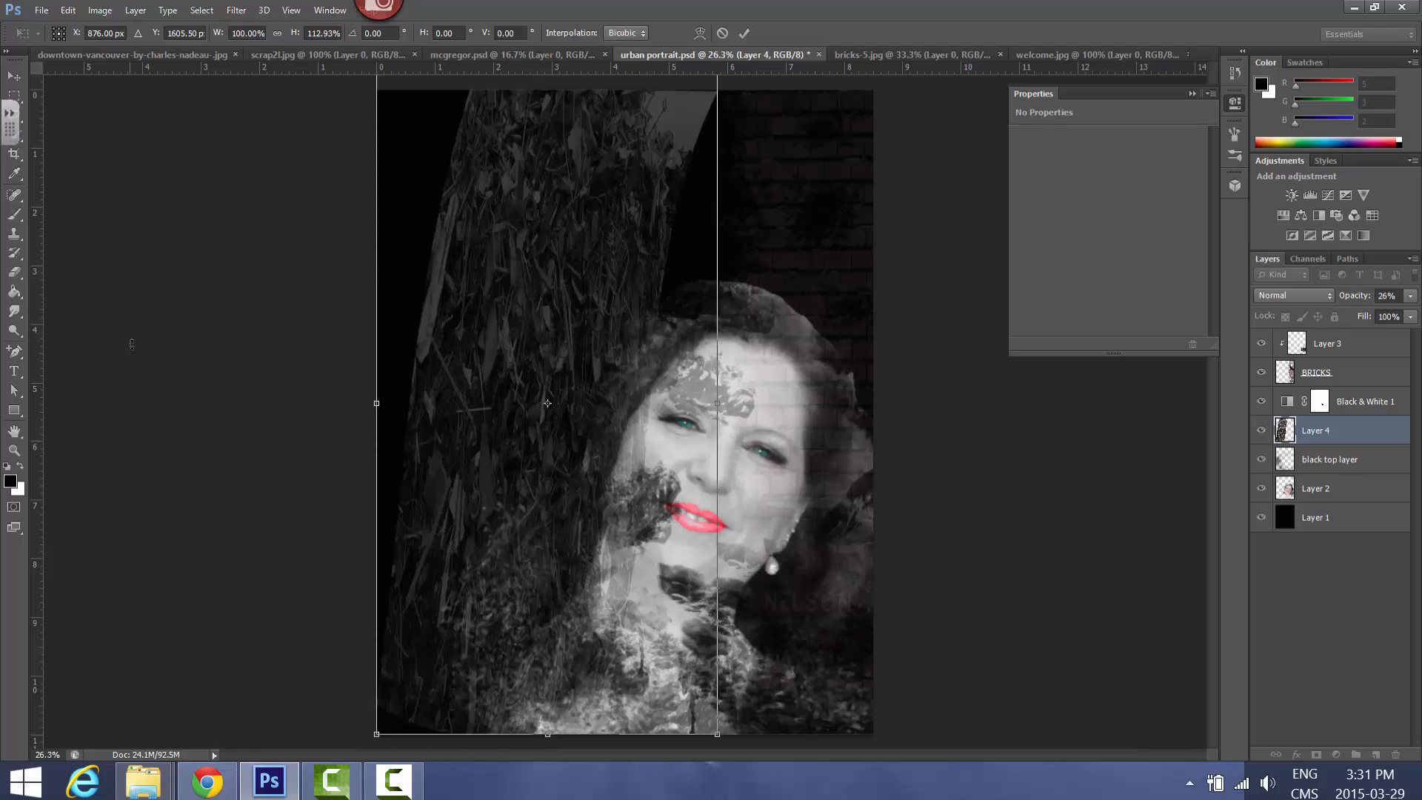
left_click(744, 34)
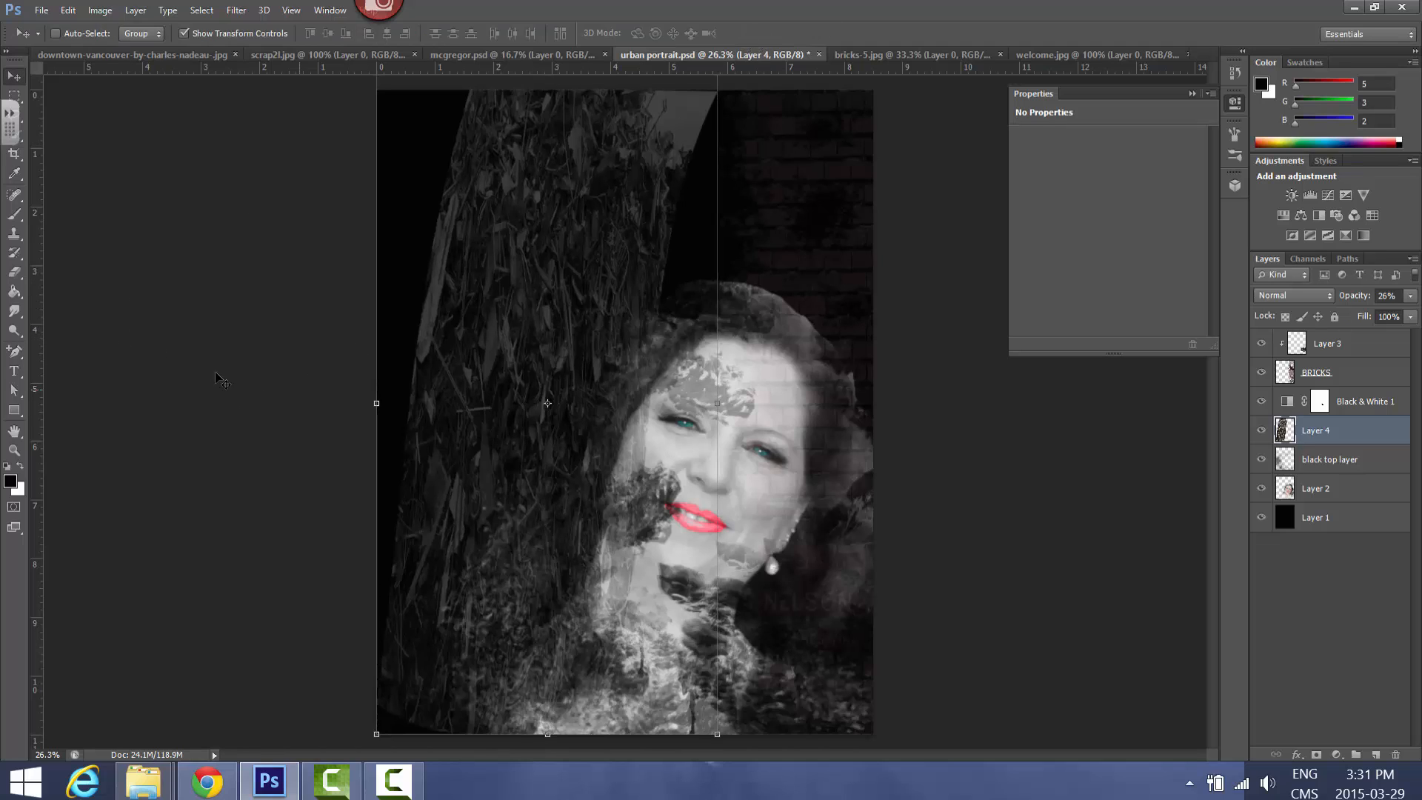
left_click(183, 33)
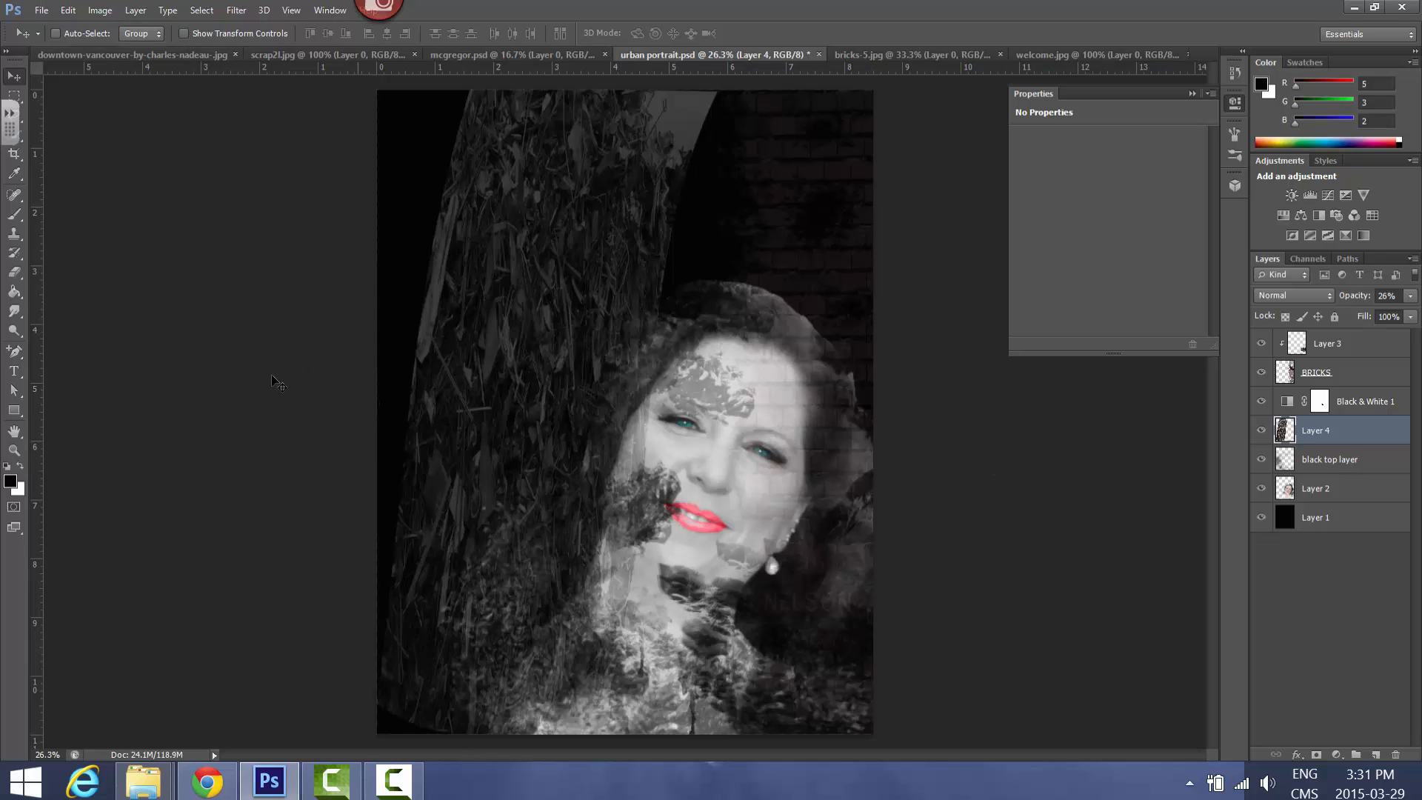
Select a wide rectangular strip across the upper part of the scrap2 image and copy it into the urban portrait
left_click(320, 60)
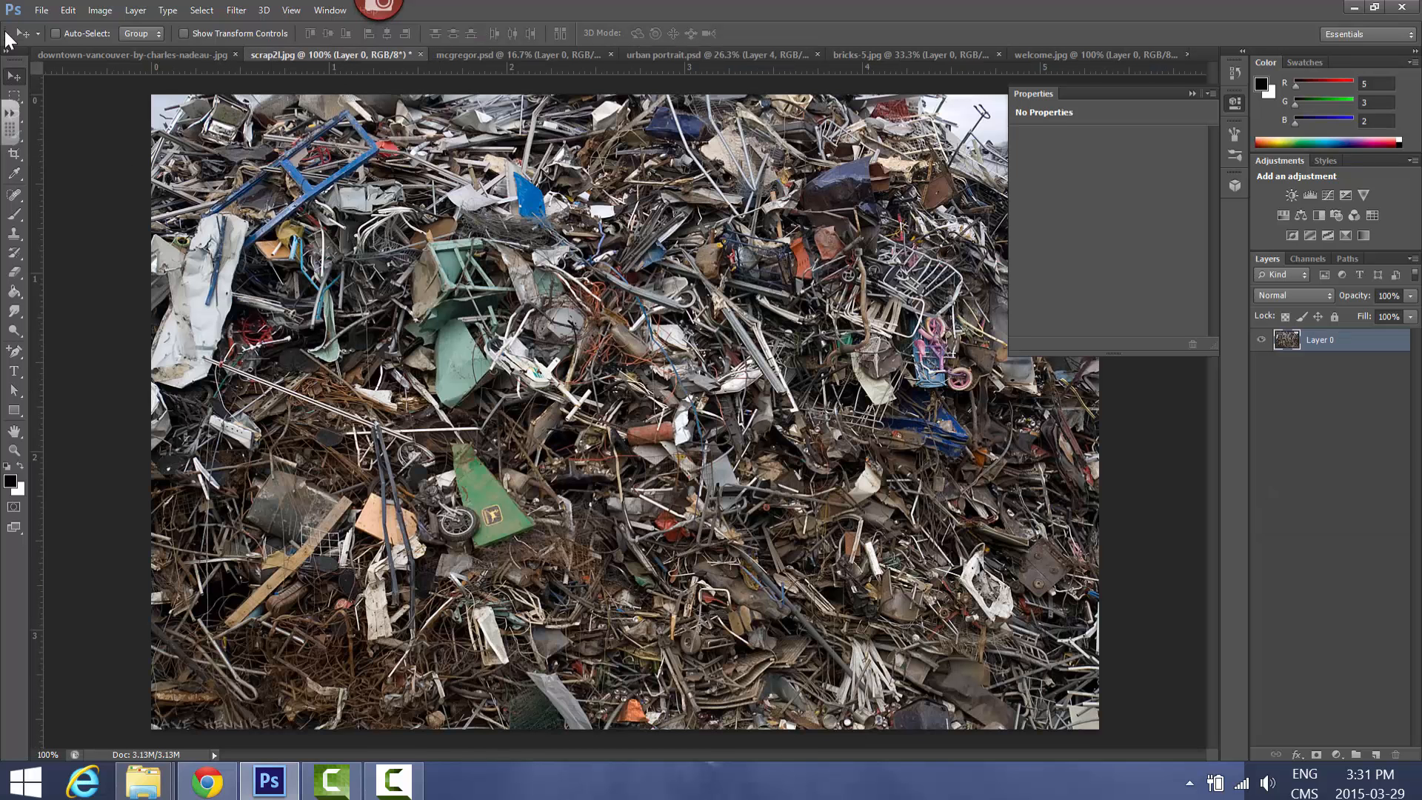
left_click(14, 94)
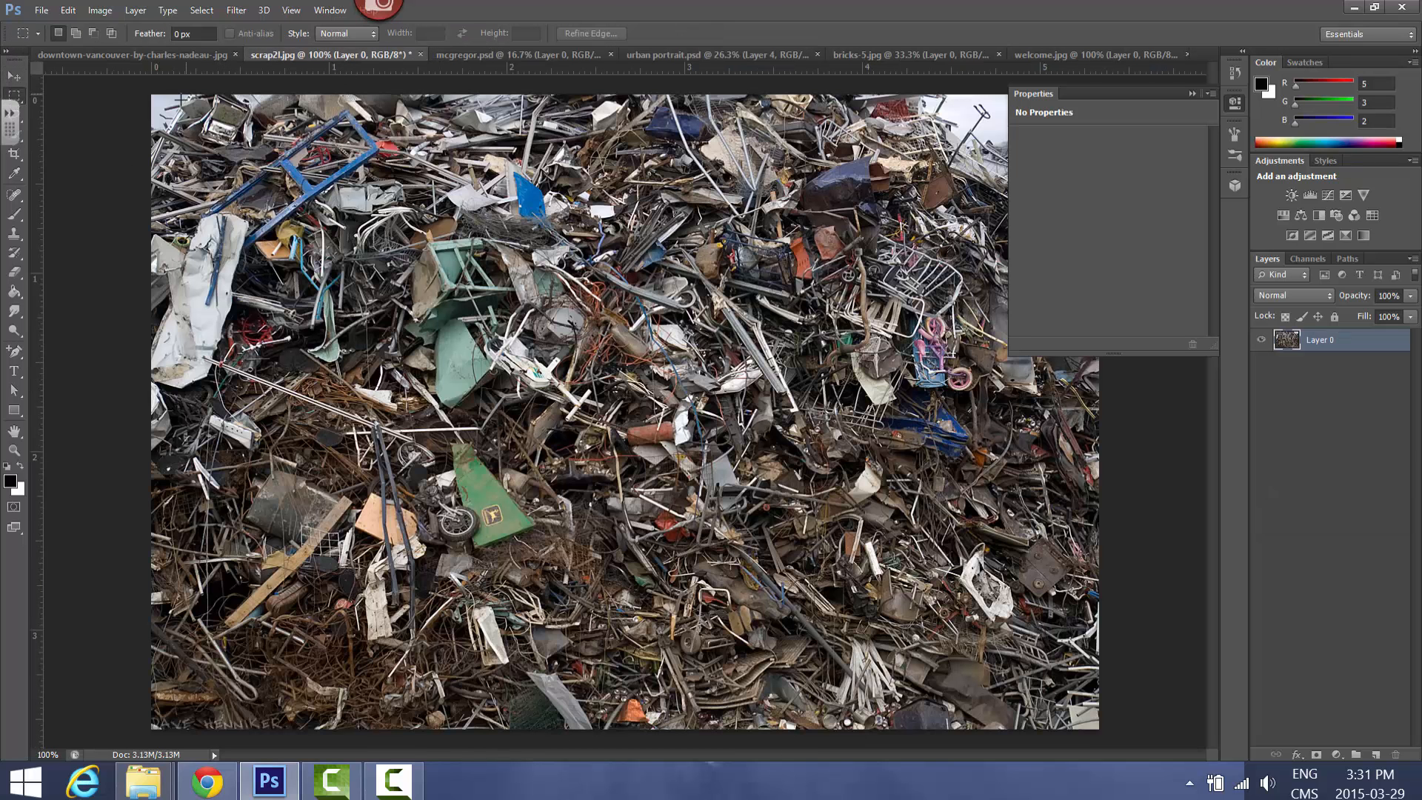
left_click_drag(175, 94, 925, 292)
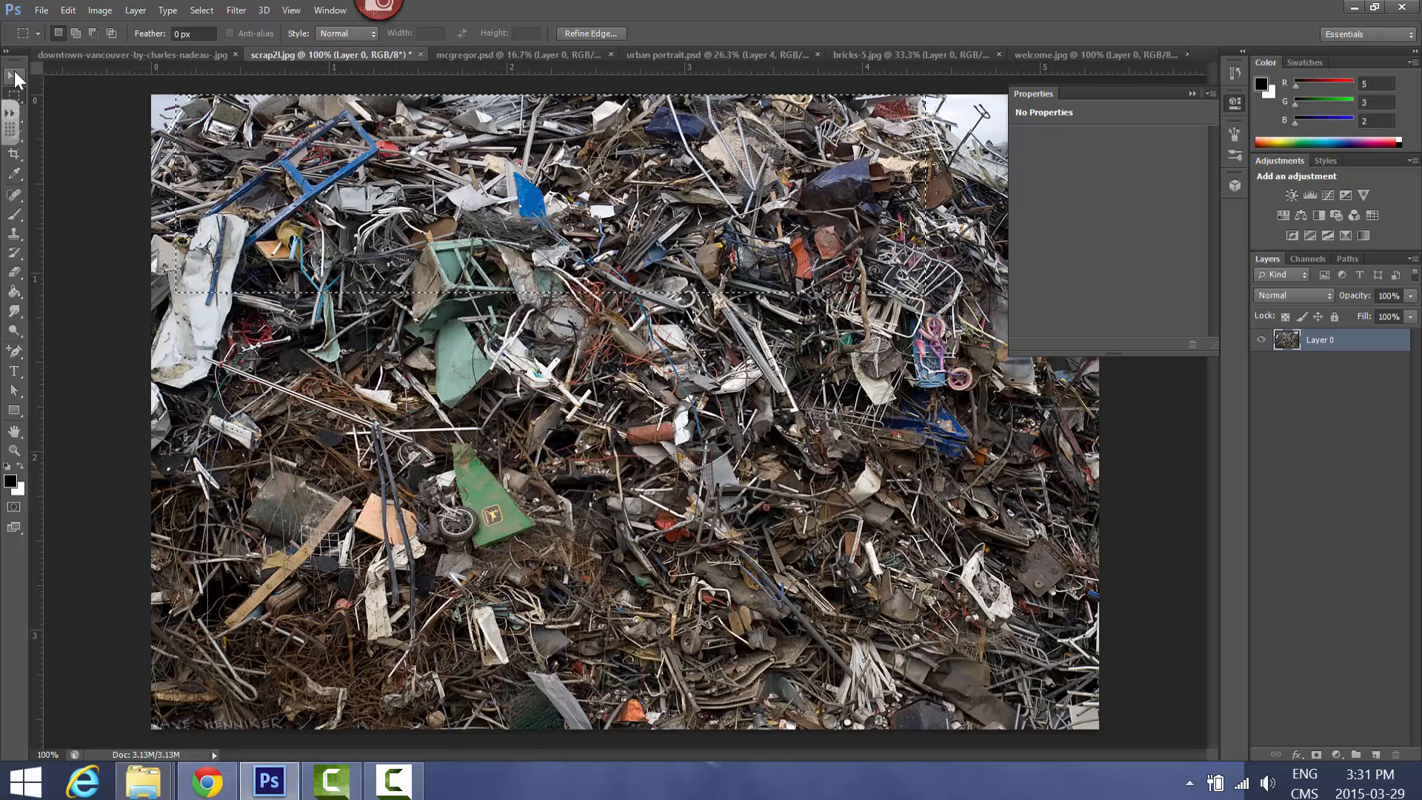
key("v")
left_click_drag(575, 221, 660, 188)
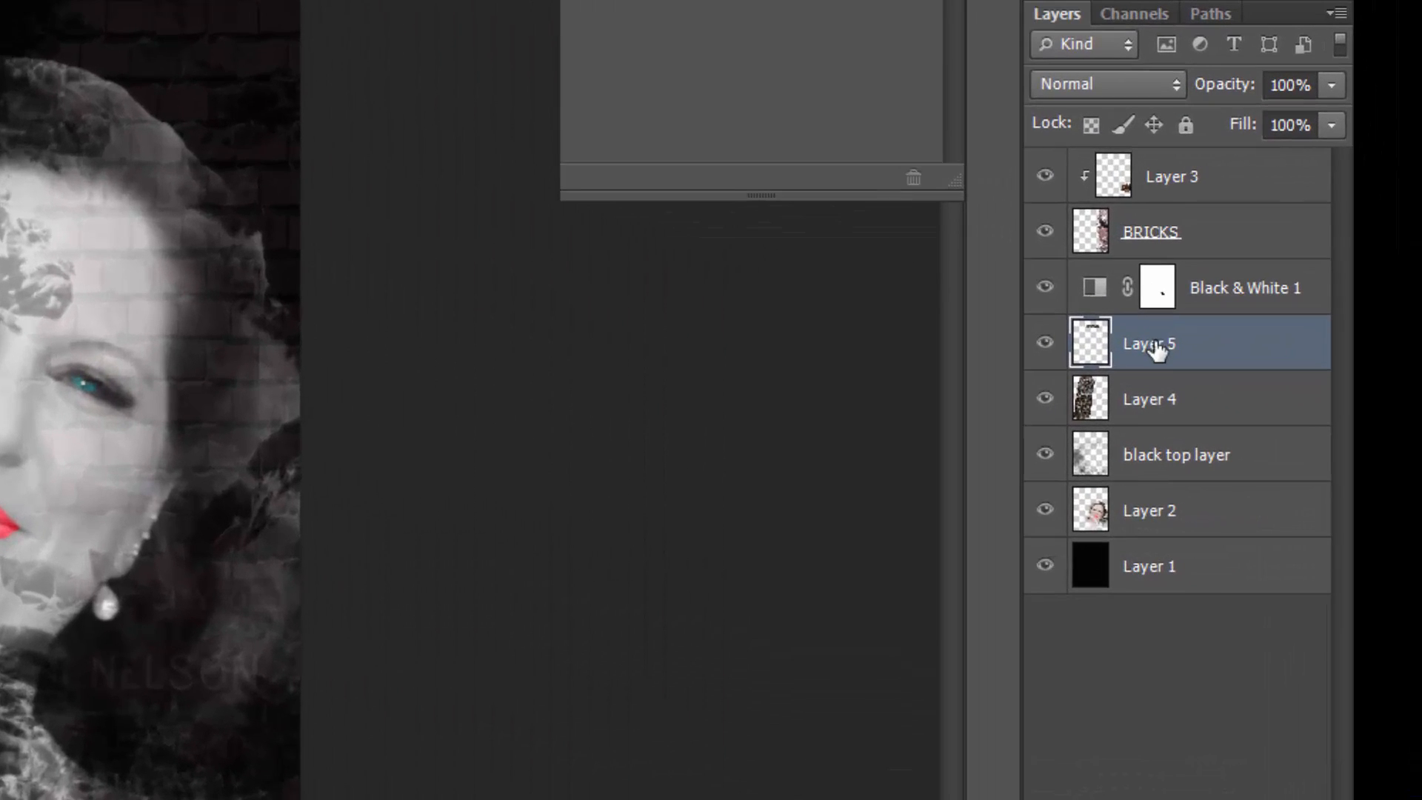
Move Layer 5 above all other layers and scale the scrap strip from the canvas's upper left corner to 188.94% width and 364.79% height
left_click_drag(1320, 432, 1323, 331)
left_click_drag(1165, 154, 1129, 164)
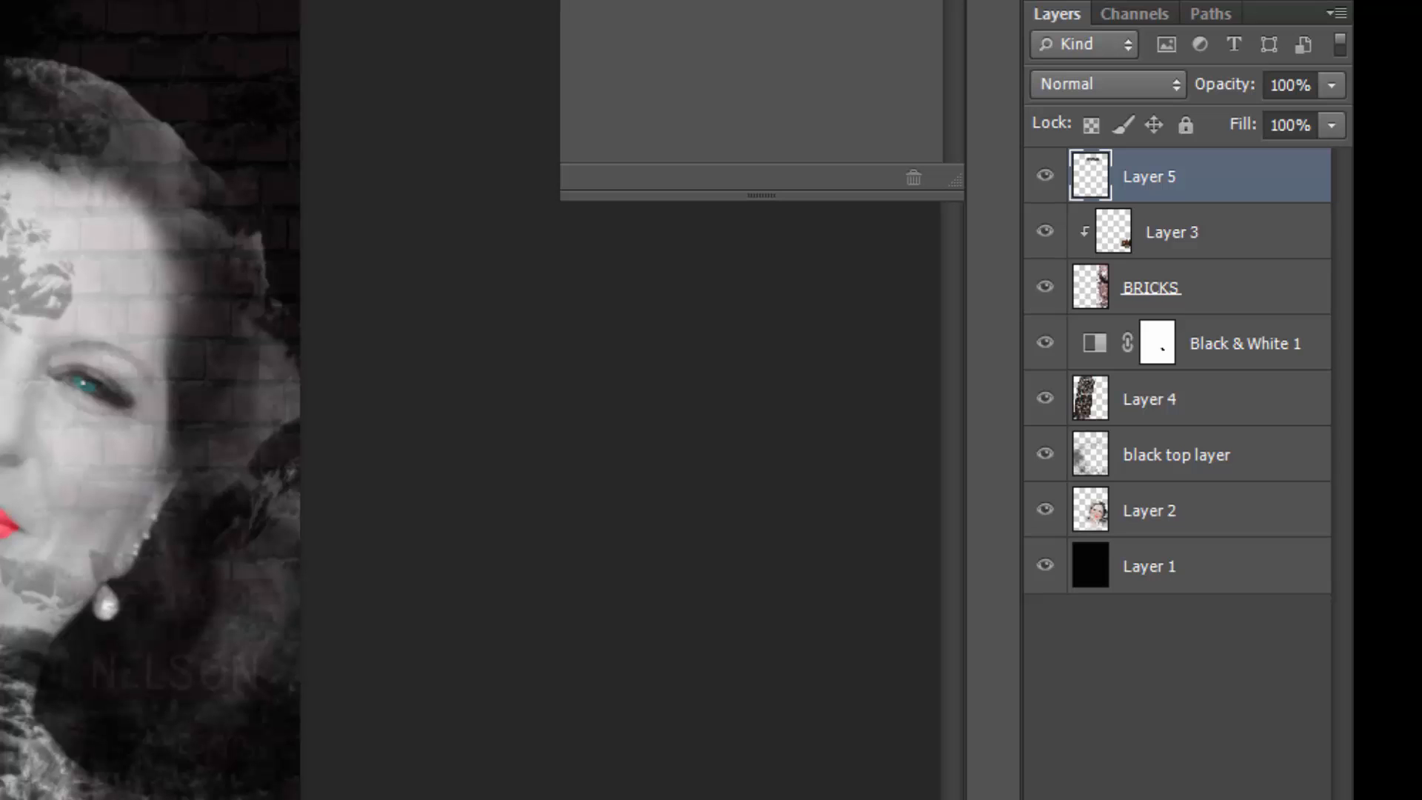
left_click_drag(604, 194, 423, 128)
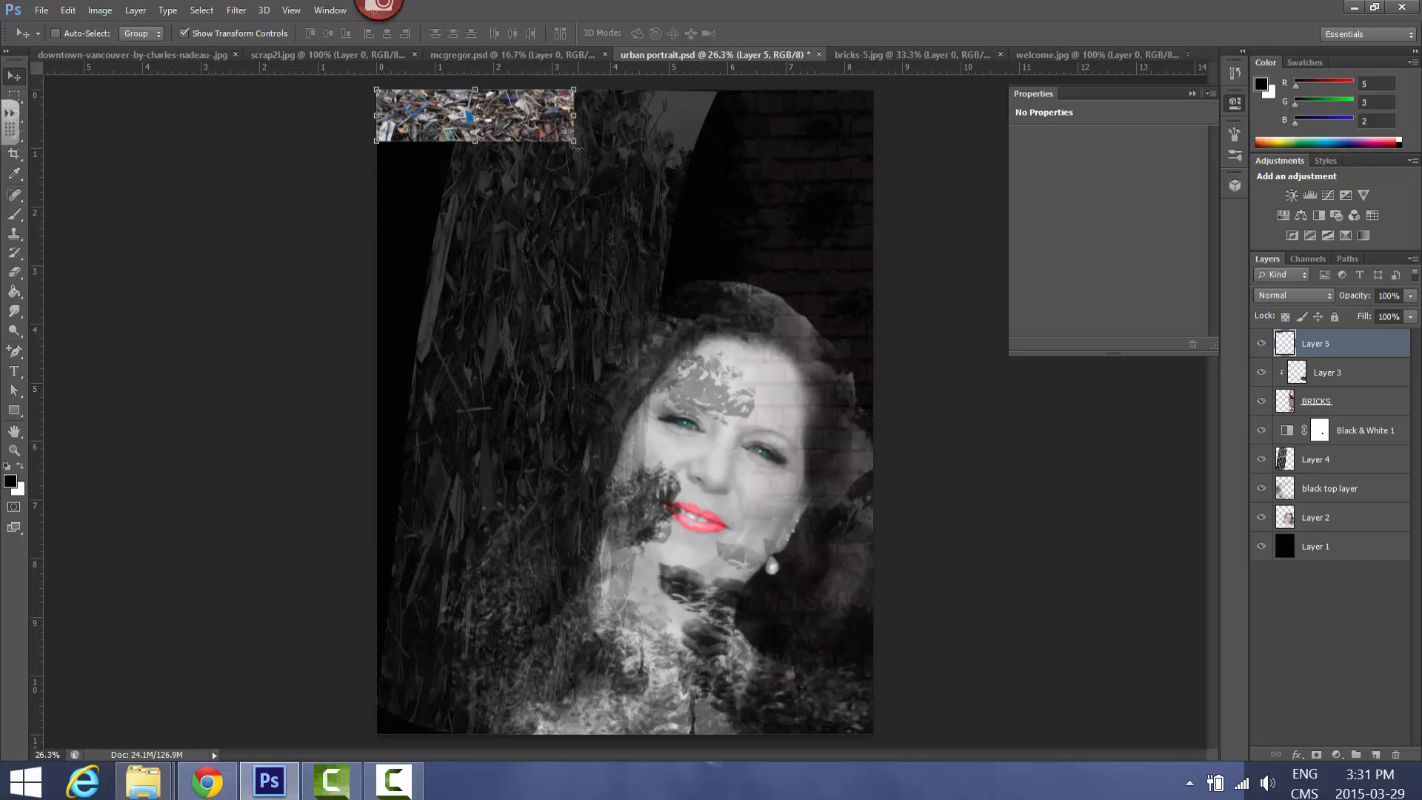
left_click_drag(575, 141, 750, 280)
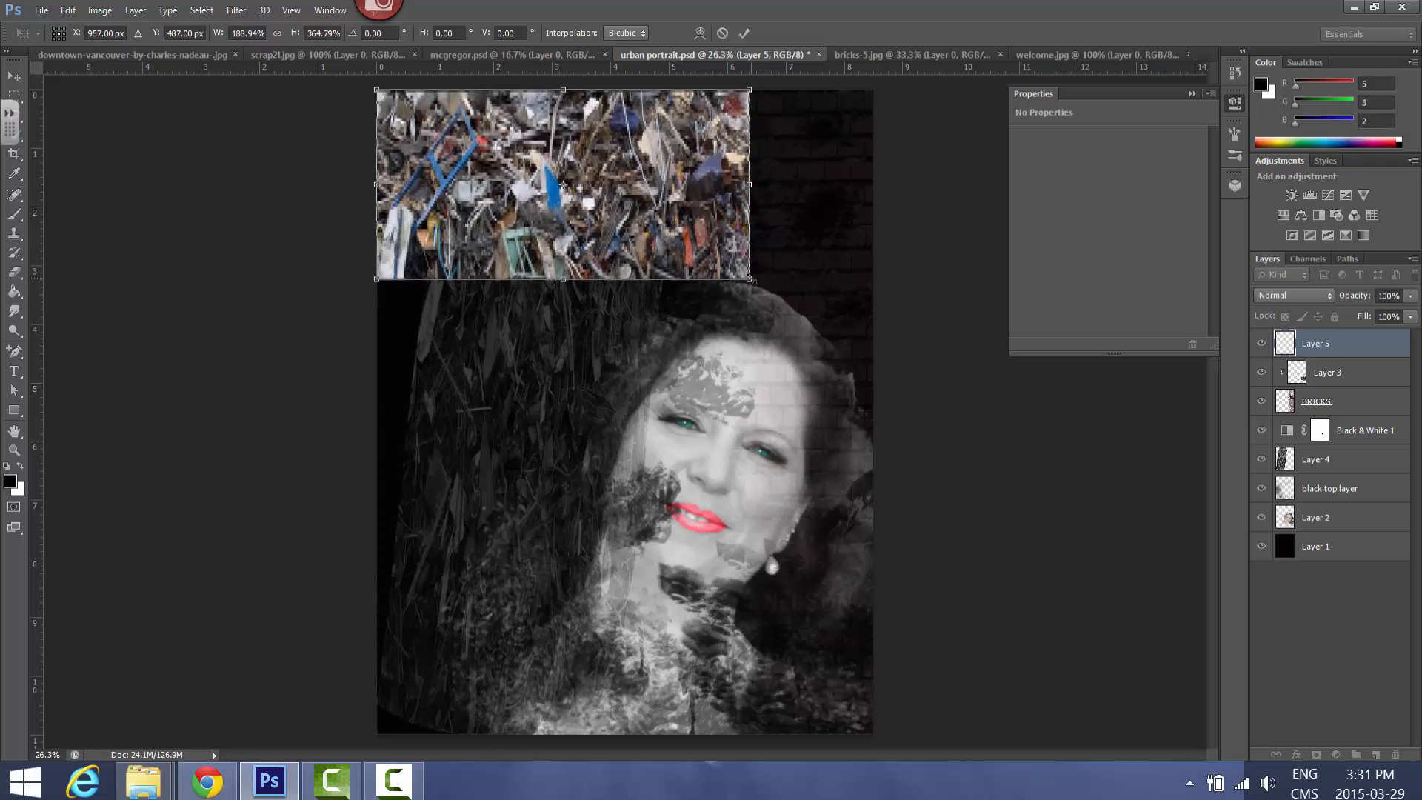
left_click(744, 35)
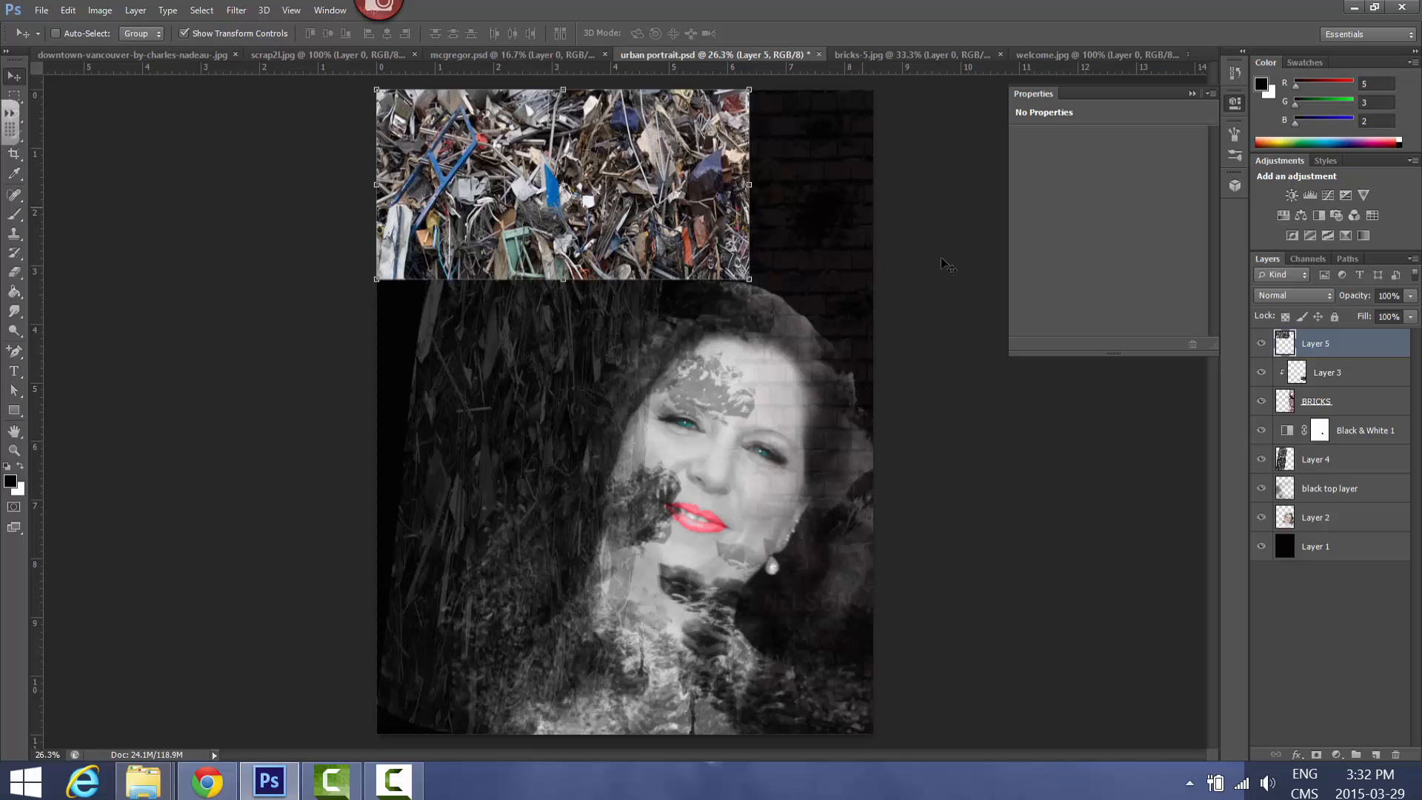
Reduce Layer 5's opacity to 34% and erase the strip's hard lower and right edges with a size 370 Eraser brush
left_click(1411, 297)
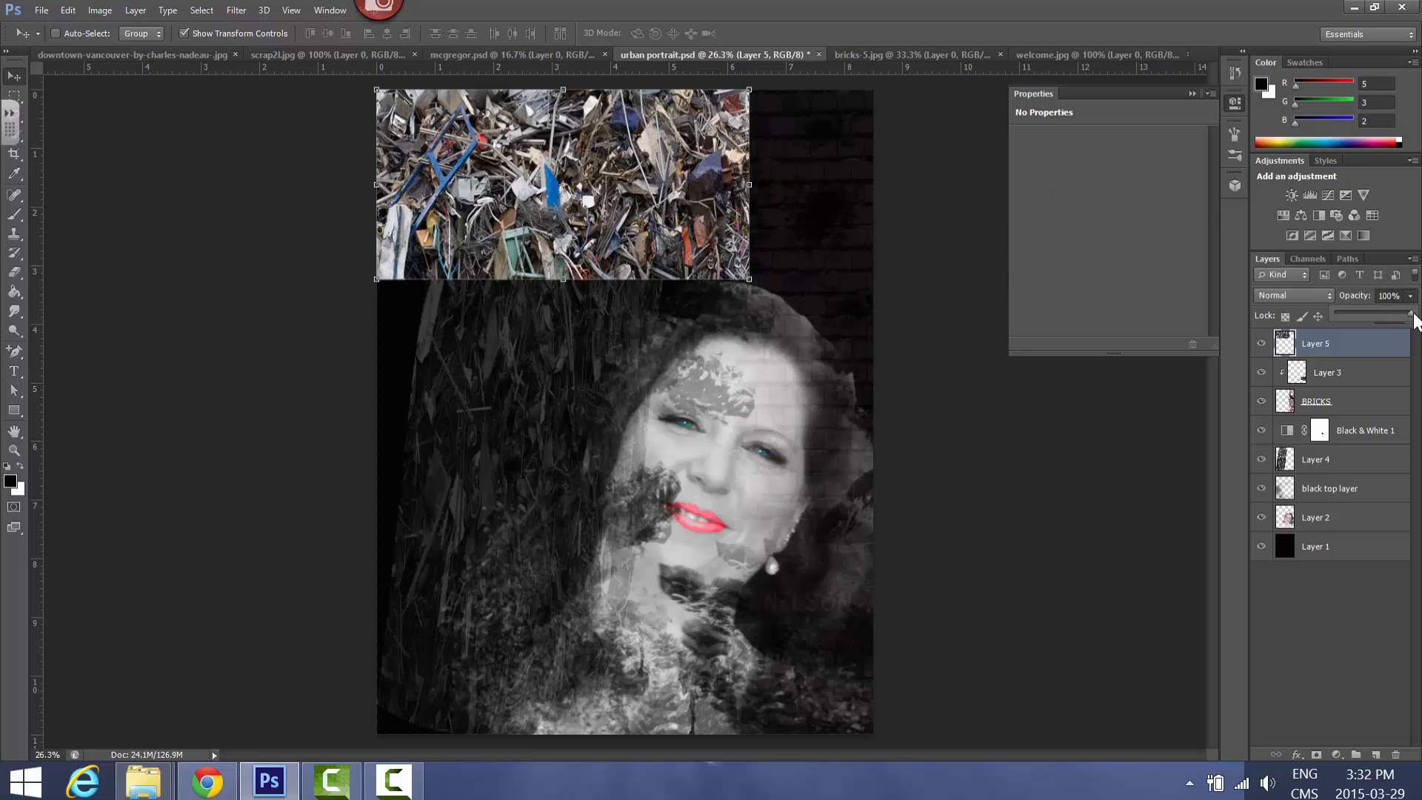
left_click_drag(1387, 317, 1361, 317)
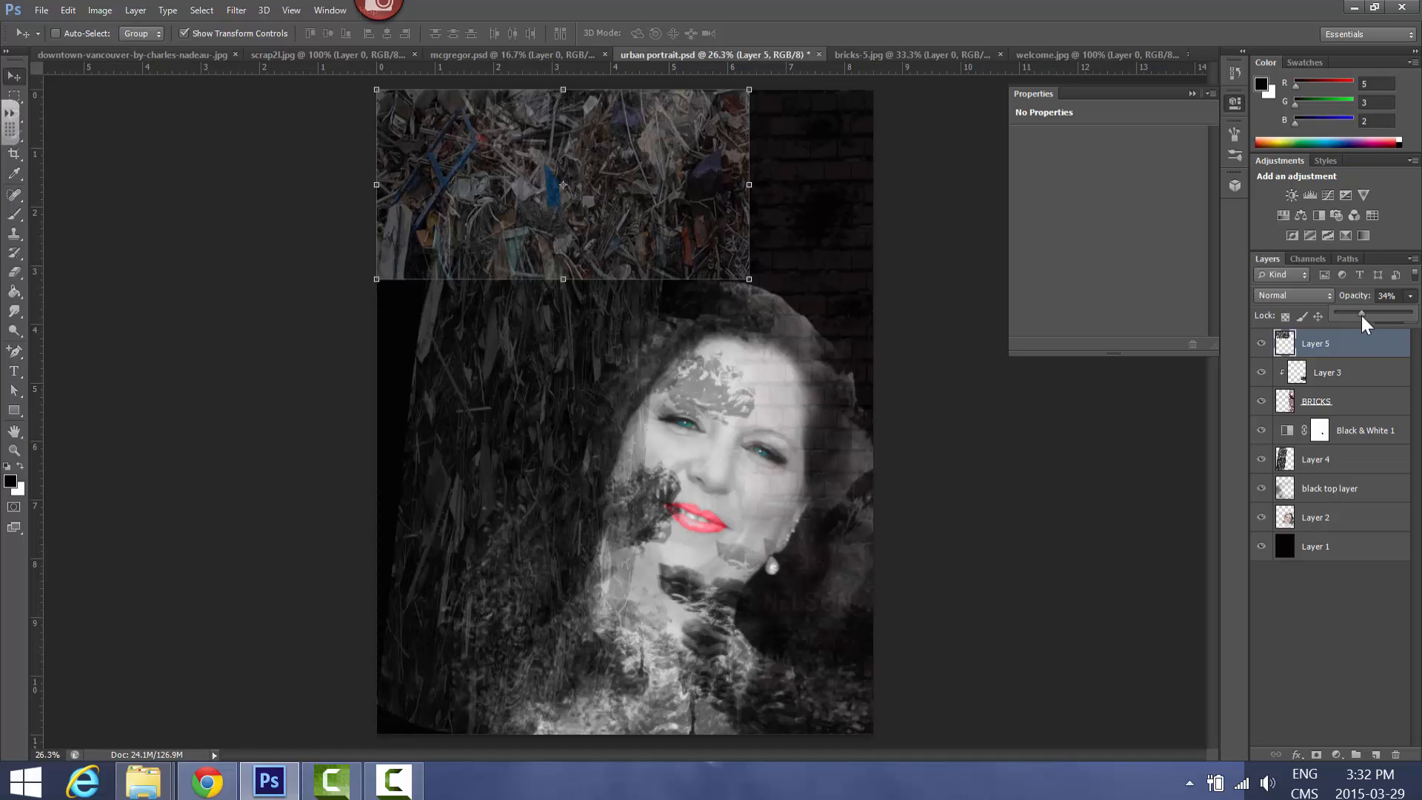
left_click(14, 272)
mouse_move(415, 289)
left_mouse_down()
mouse_move(681, 286)
mouse_move(753, 254)
mouse_move(700, 180)
mouse_move(753, 156)
mouse_move(735, 92)
mouse_move(754, 140)
mouse_move(731, 142)
mouse_move(729, 175)
mouse_move(760, 234)
mouse_move(710, 253)
mouse_move(562, 251)
mouse_move(533, 269)
mouse_move(518, 249)
mouse_move(513, 107)
mouse_move(478, 142)
left_mouse_up()
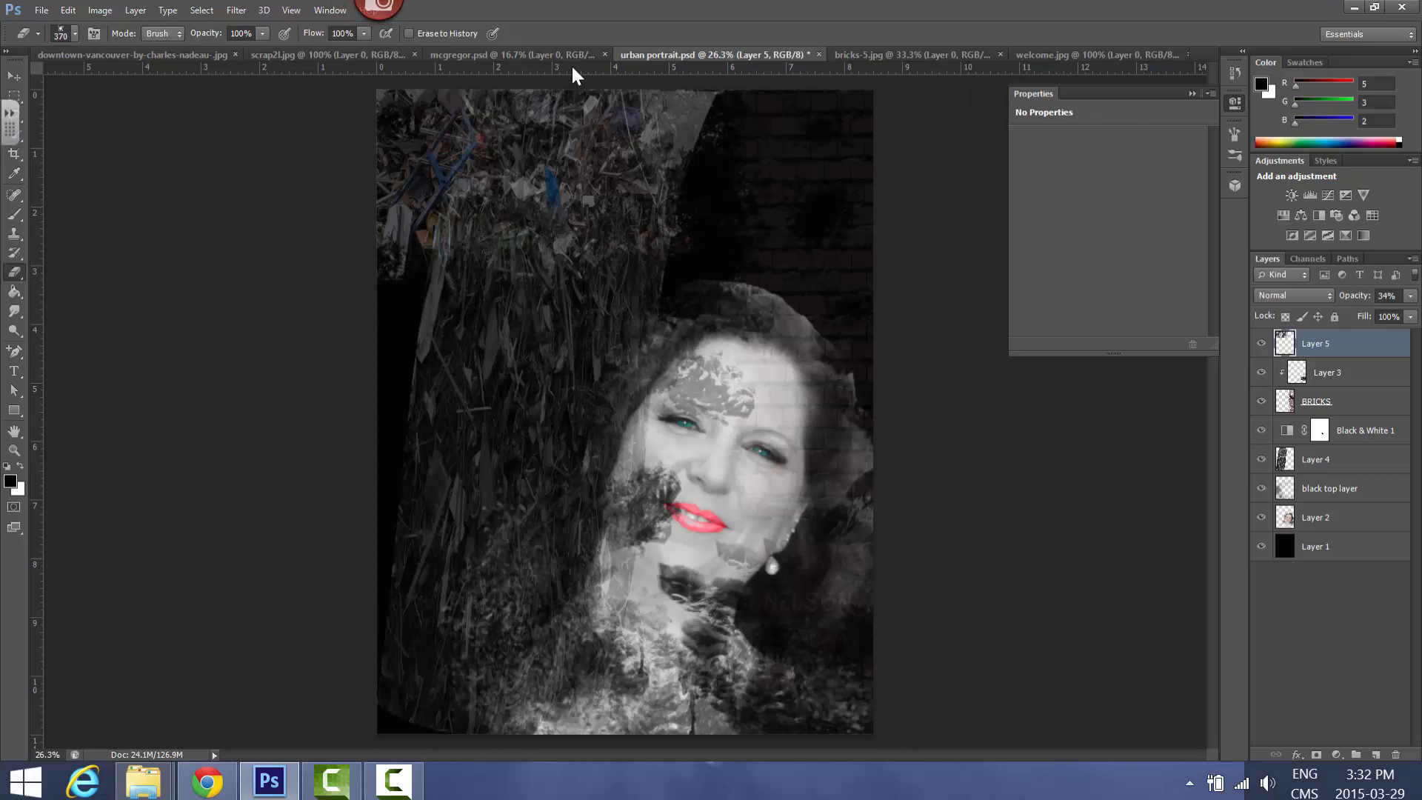
Clear the old selection in the scrap2 image, select a tall rectangle right of its centre, and copy it into the urban portrait
left_click(361, 50)
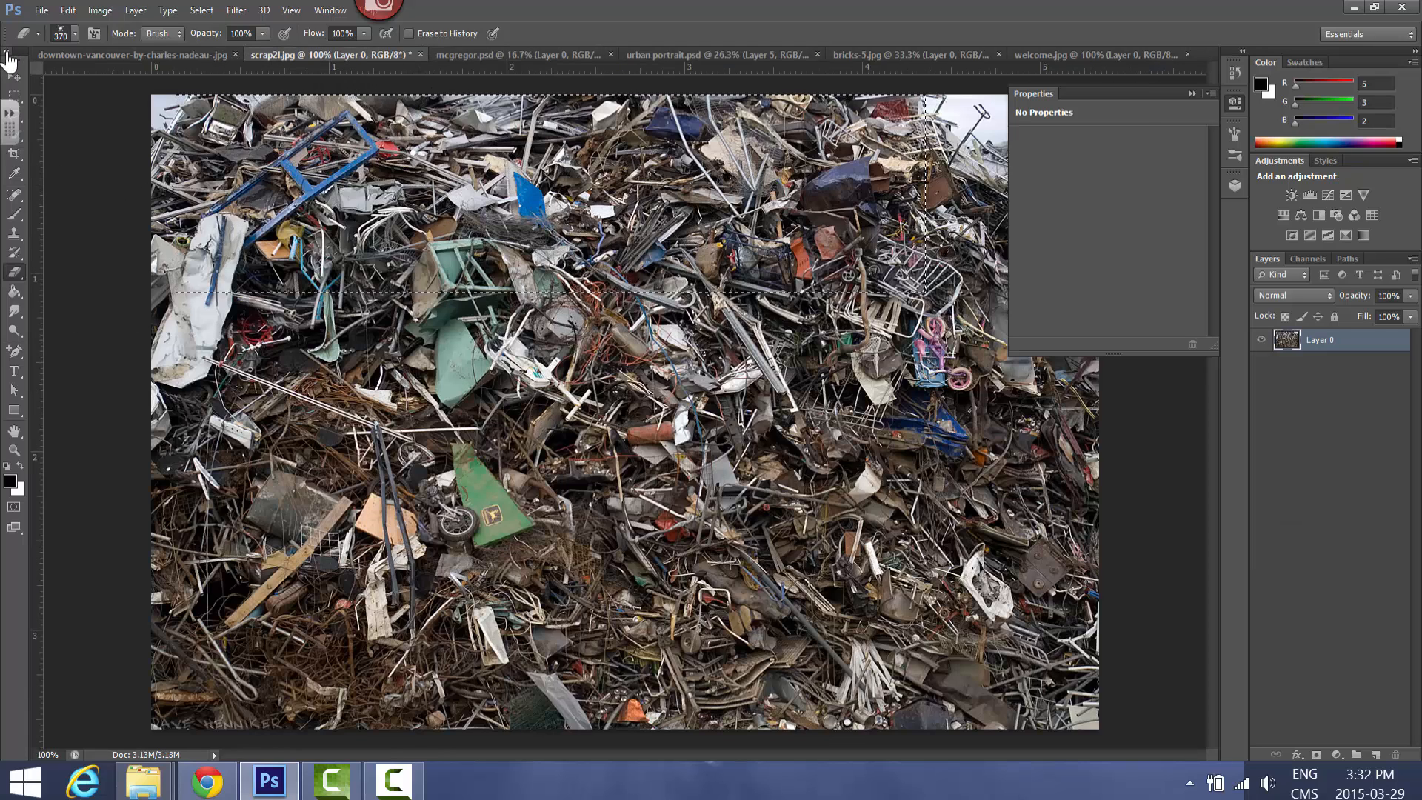
key("ctrl+d")
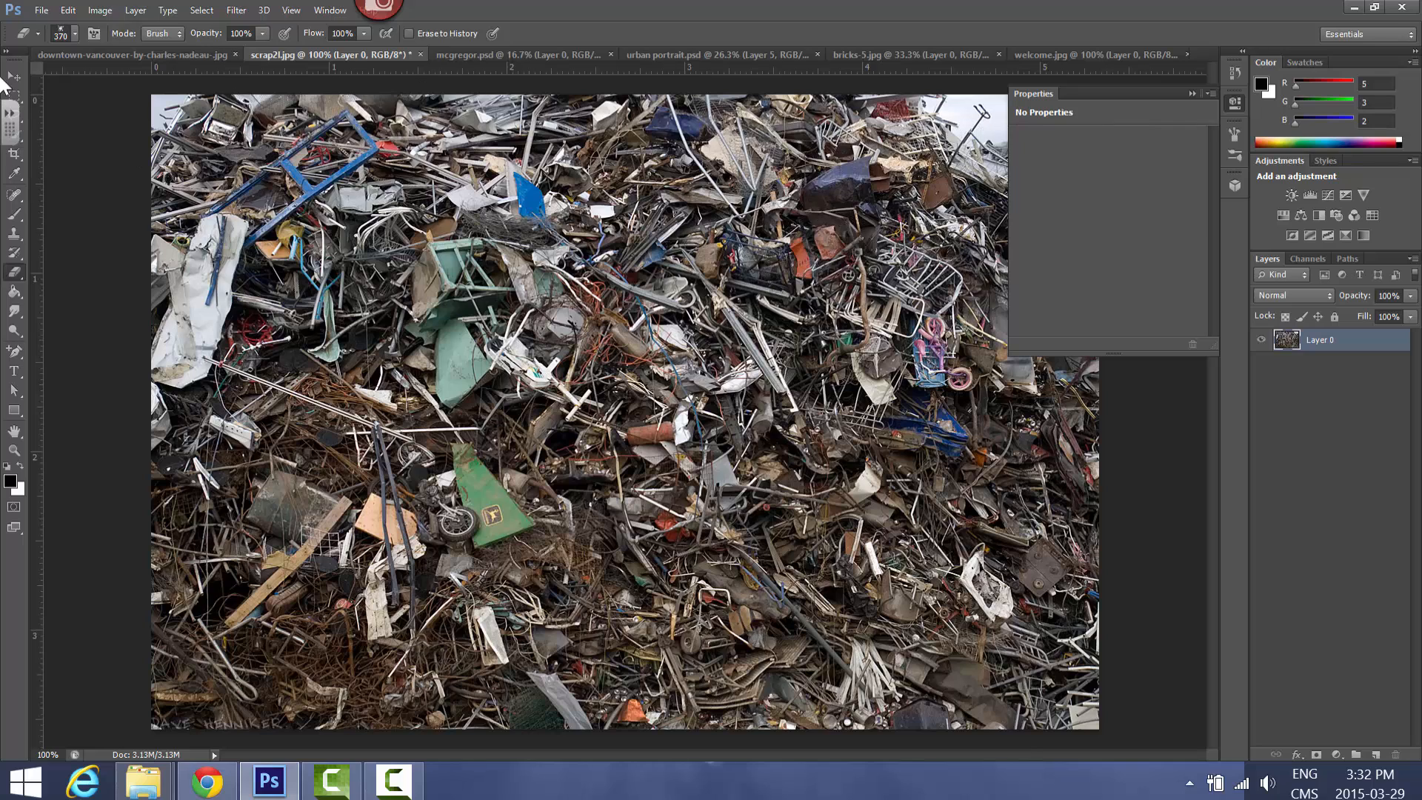
left_click(17, 96)
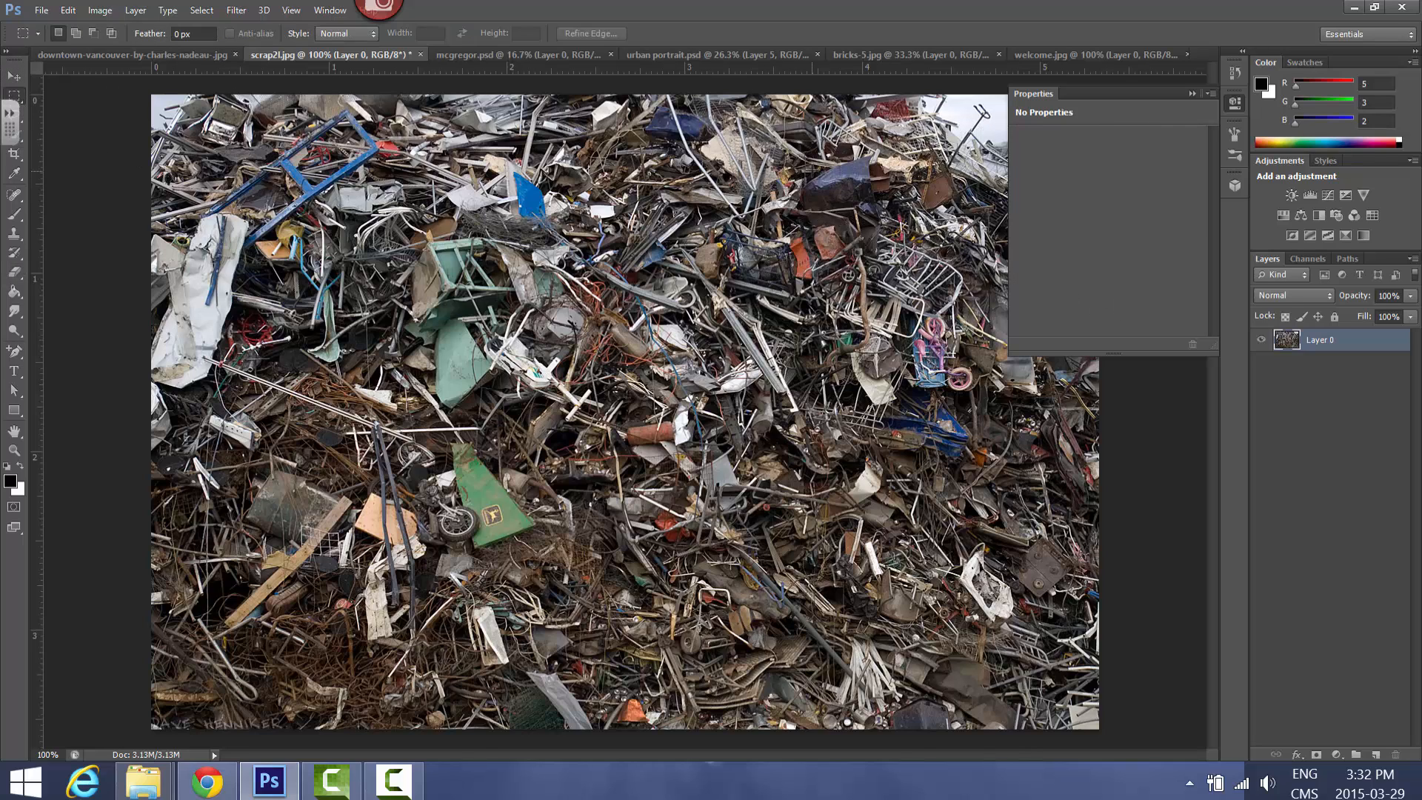
left_click_drag(803, 146, 984, 478)
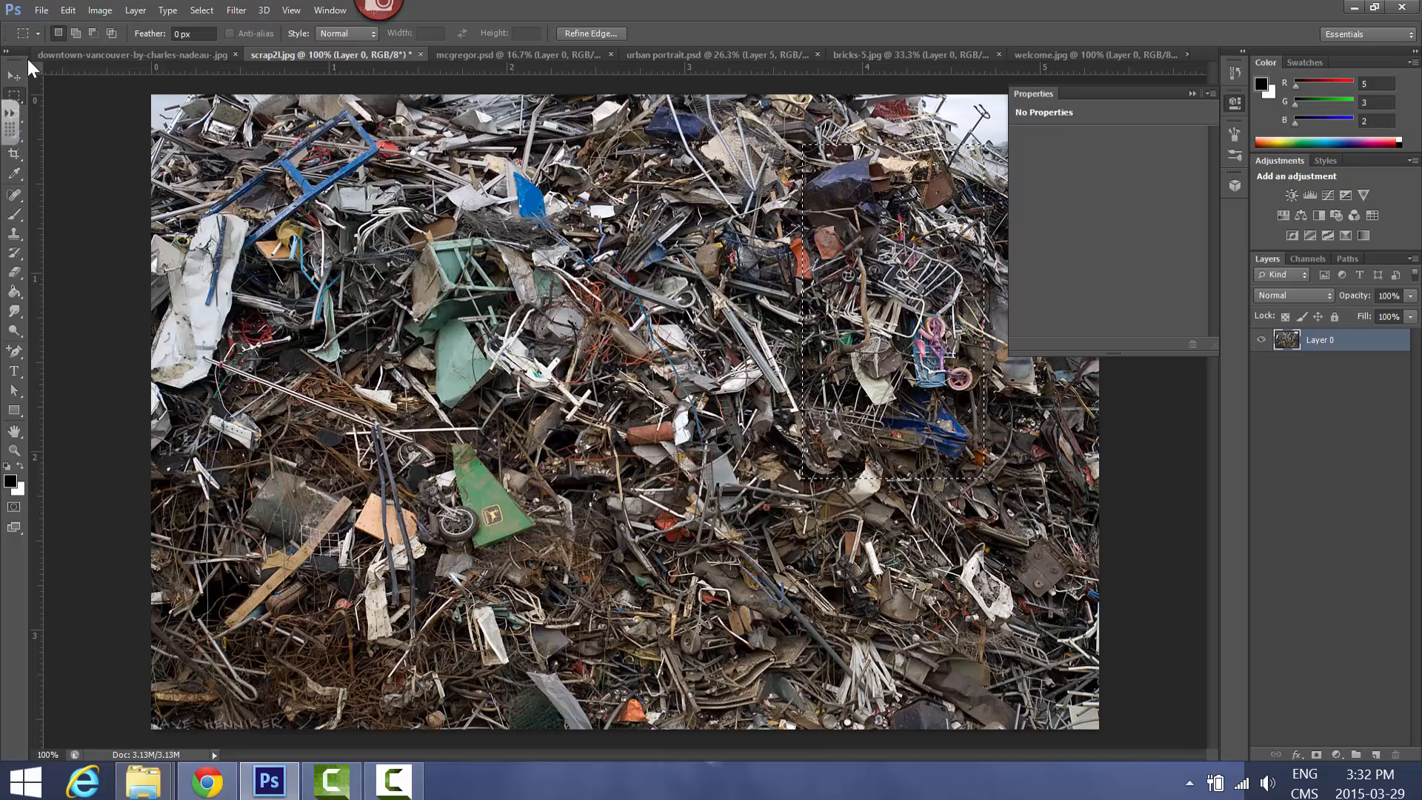
left_click(15, 76)
left_click_drag(872, 325, 585, 184)
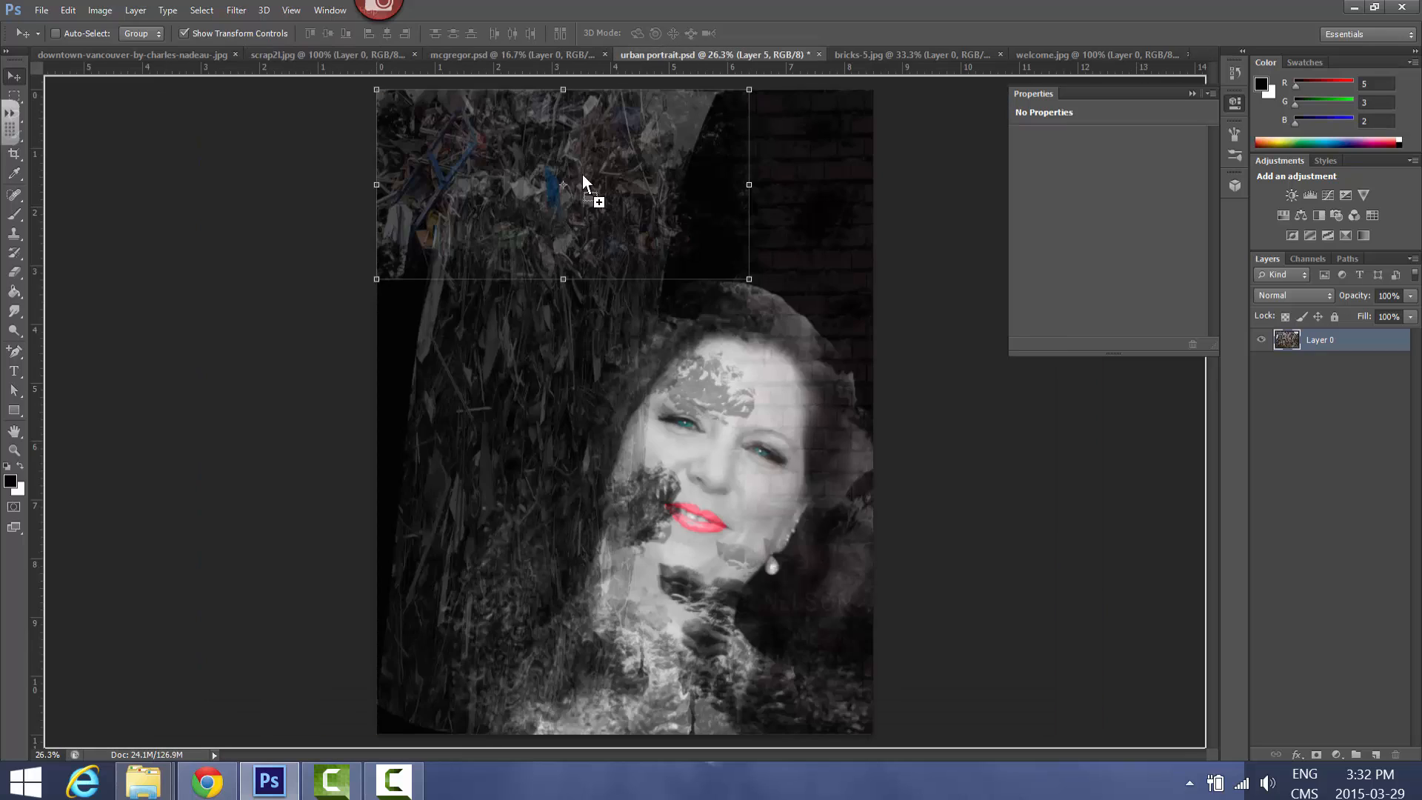
Enlarge the copied scrap piece along the canvas's left edge, from about 3 to 8.5 on the vertical ruler, and reduce its opacity to 41%
left_click_drag(415, 387, 517, 588)
left_click(744, 32)
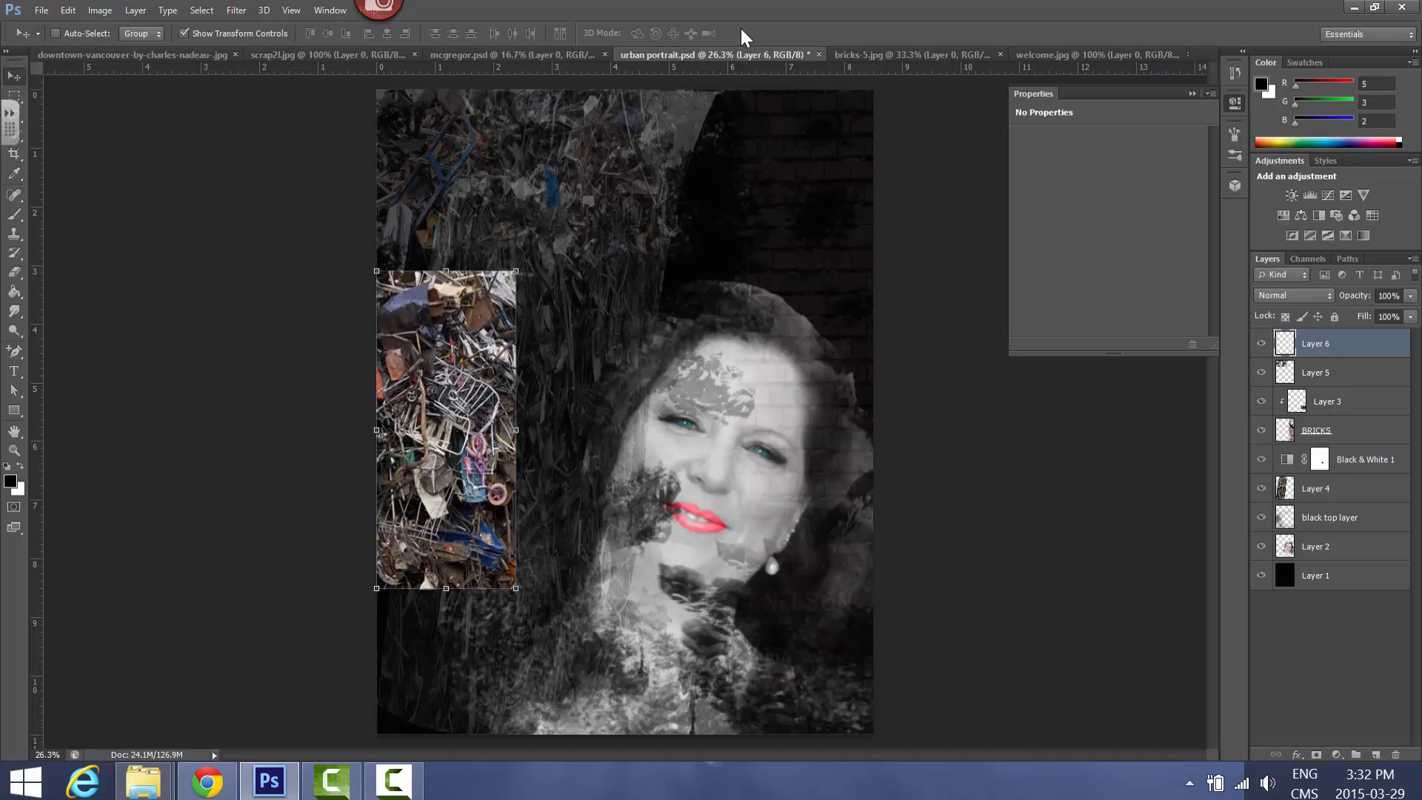
left_click(1409, 296)
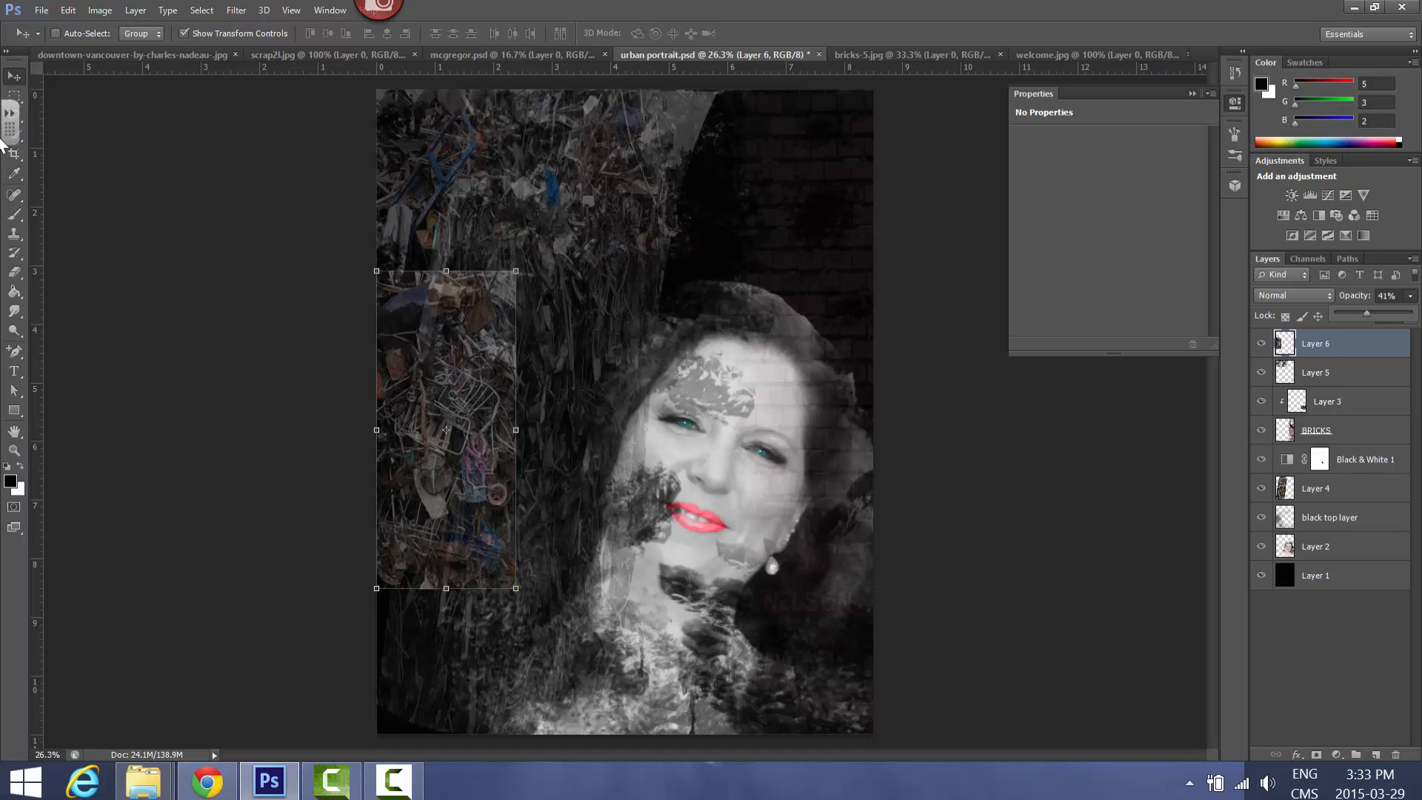
Switch to the size 370 Eraser brush for blending the hard edges of Layer 6's scrap piece
left_click(15, 274)
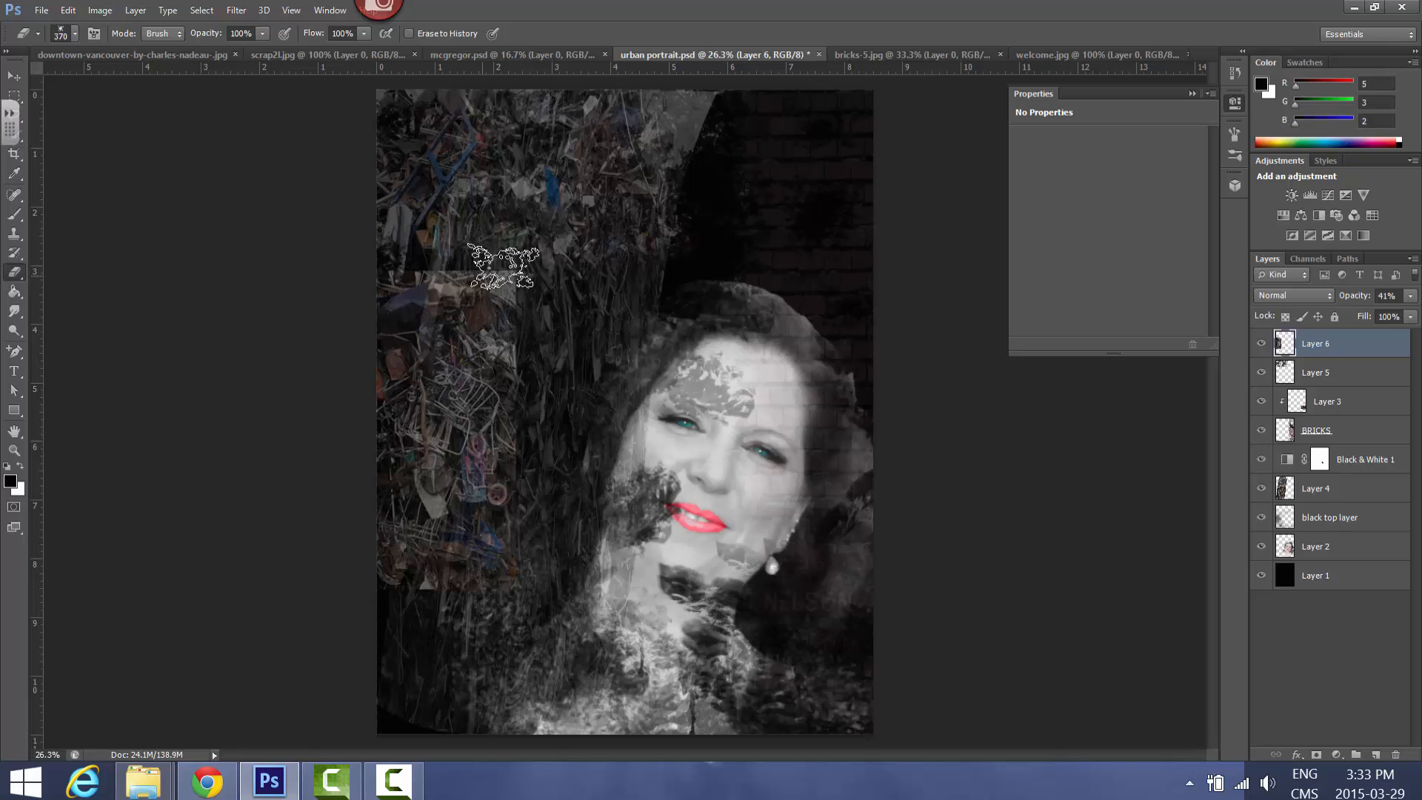